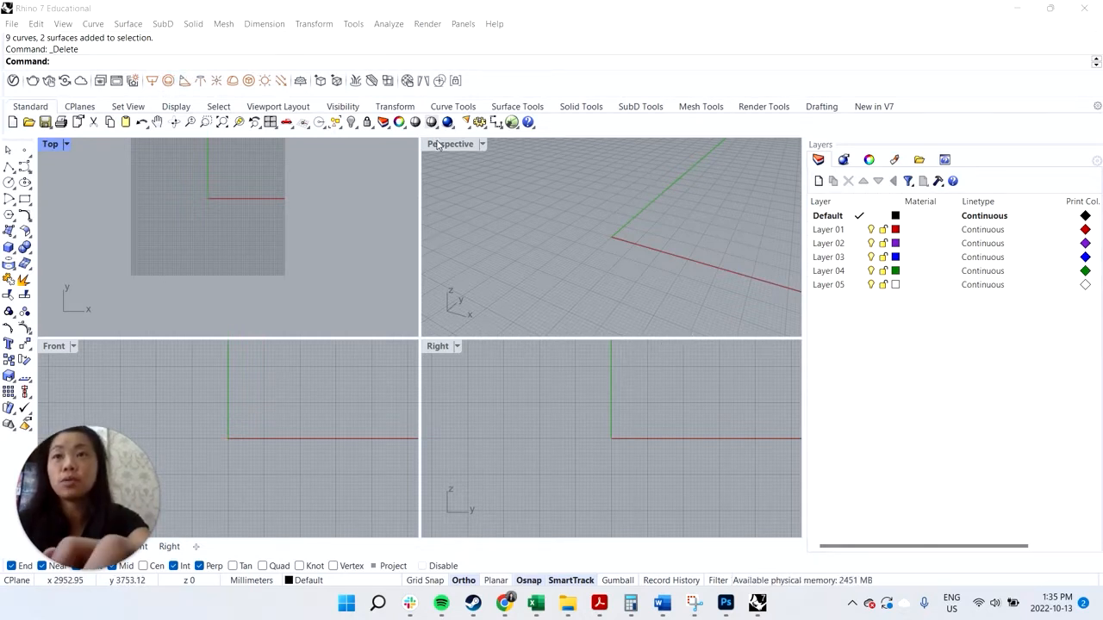
Check the document's model units and leave the settings unchanged.
{"action": "left_click", "coordinate": [366, 287]}
{"action": "type", "text": "units"}
{"action": "key", "text": "Return"}
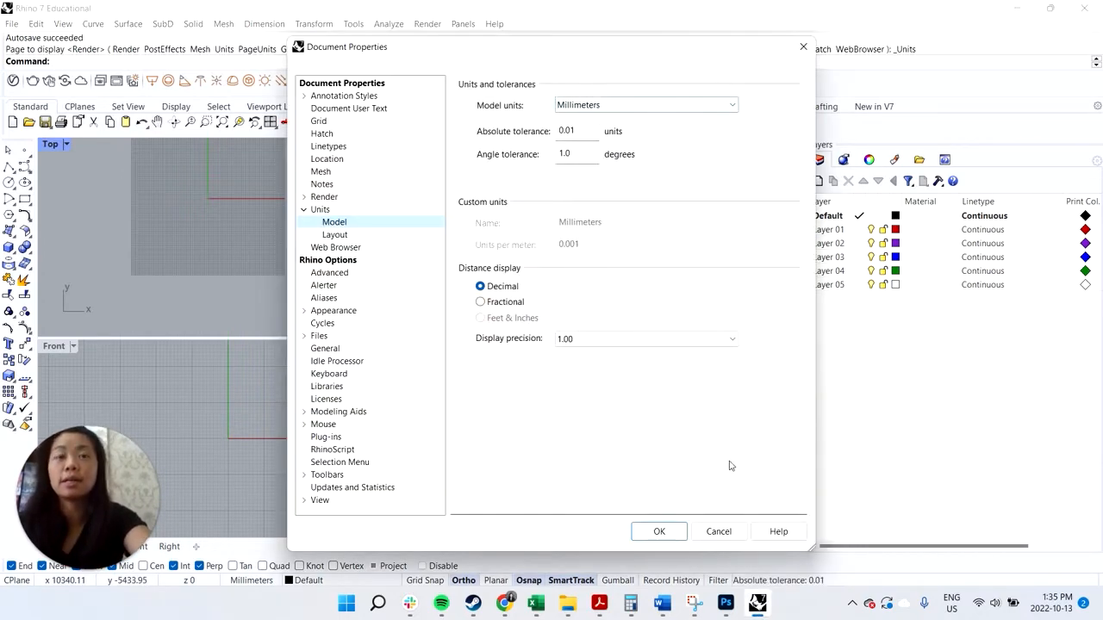
{"action": "left_click", "coordinate": [719, 531]}
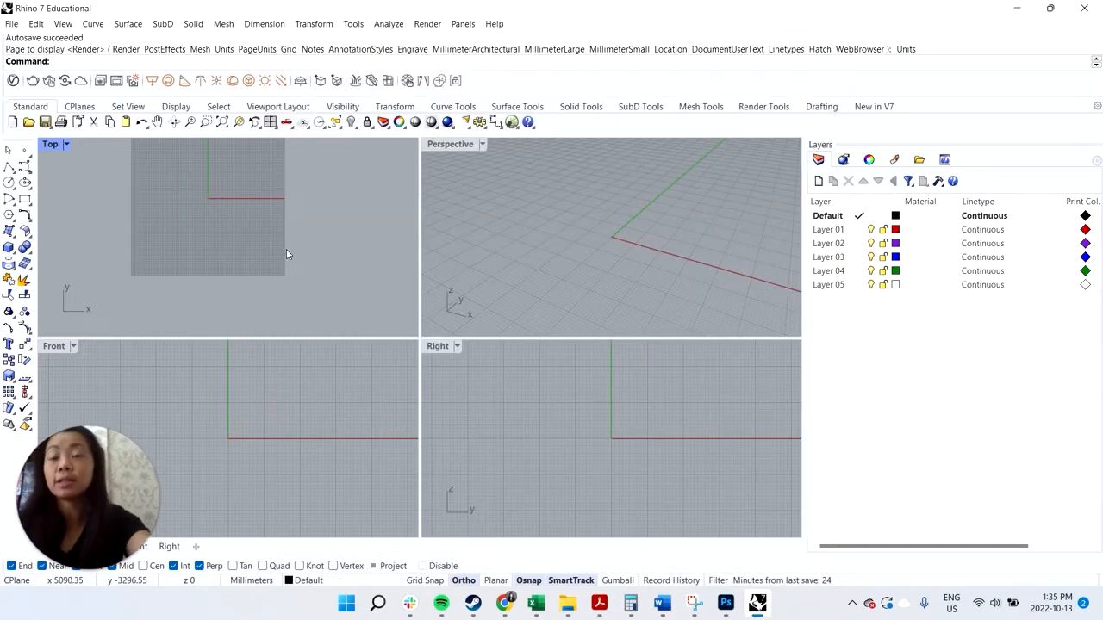
Insert the WeekendHouse_Plan image as a picture in the Top view, placing its first corner near the origin and sizing it freehand.
{"action": "type", "text": "Picture"}
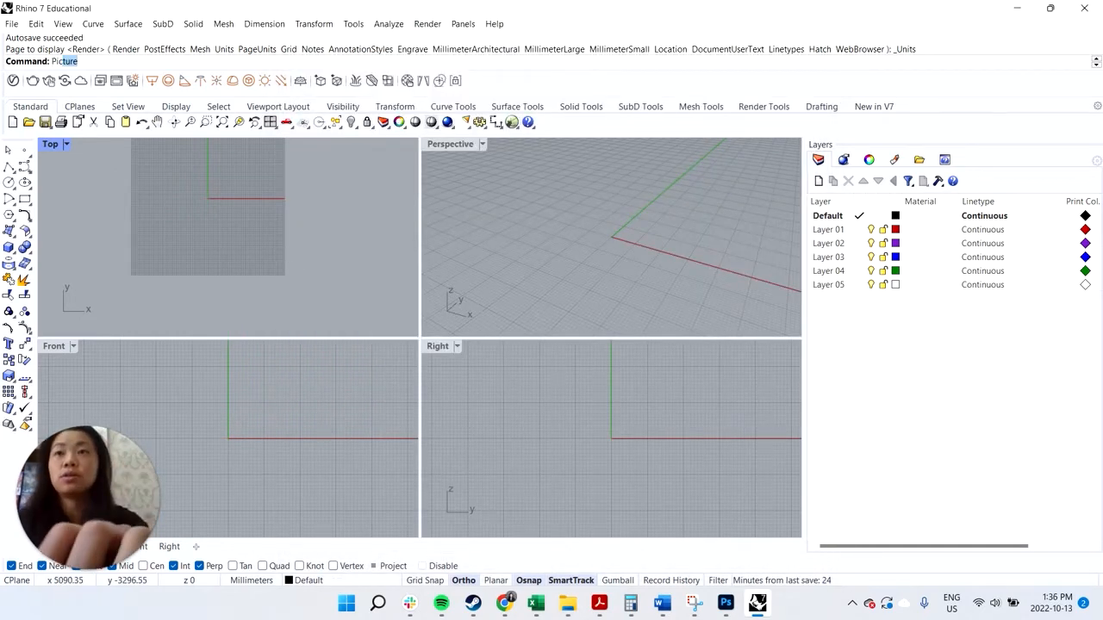
{"action": "key", "text": "Return"}
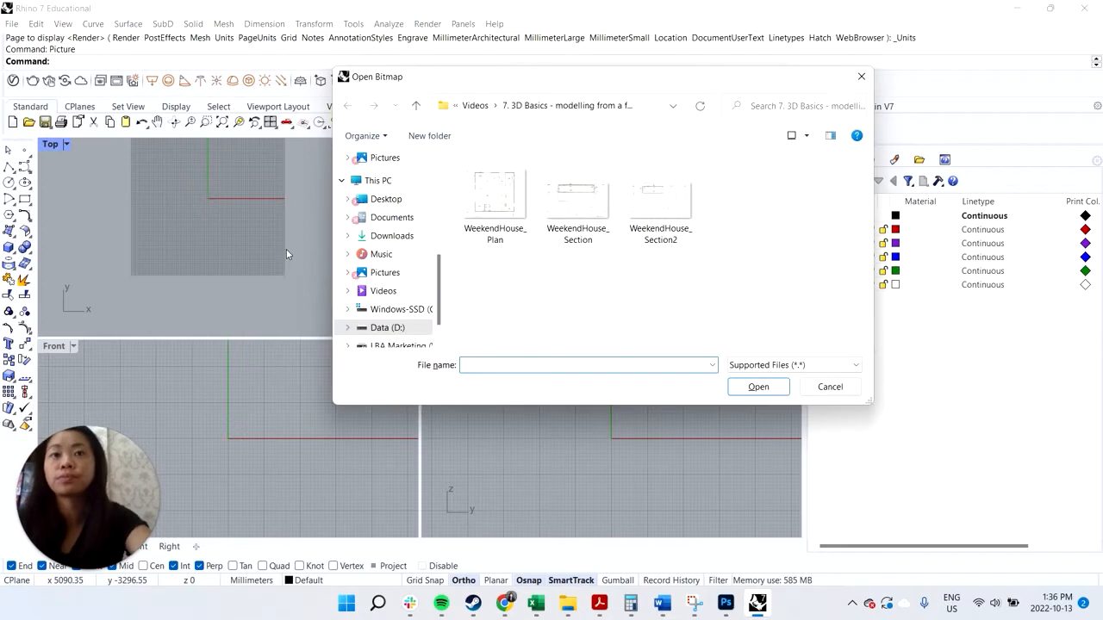
{"action": "left_click", "coordinate": [498, 207]}
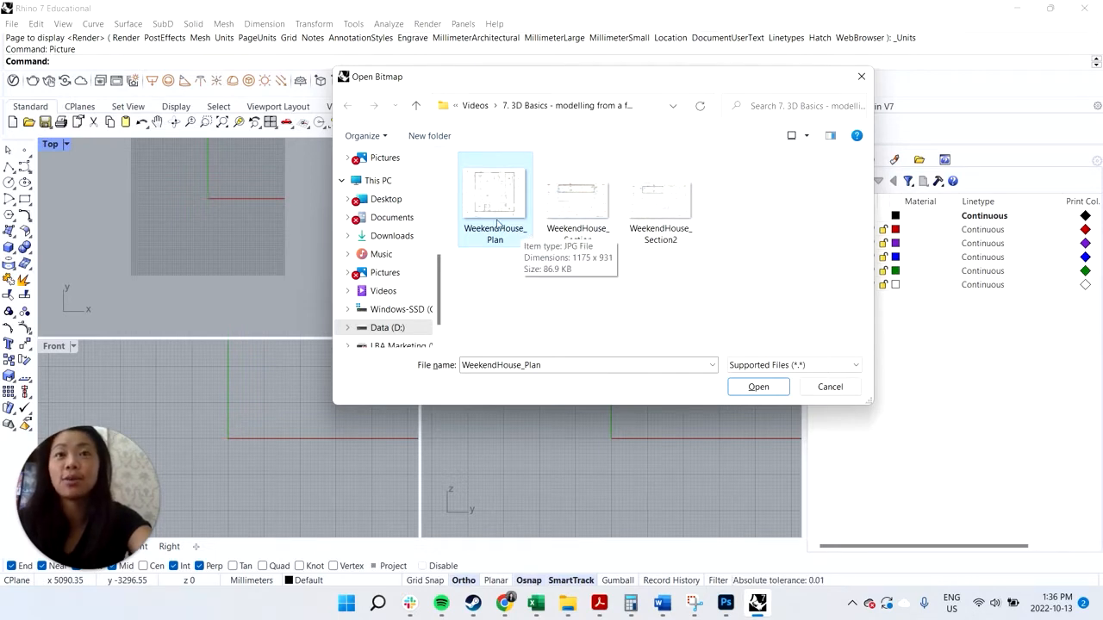
{"action": "left_click", "coordinate": [757, 388]}
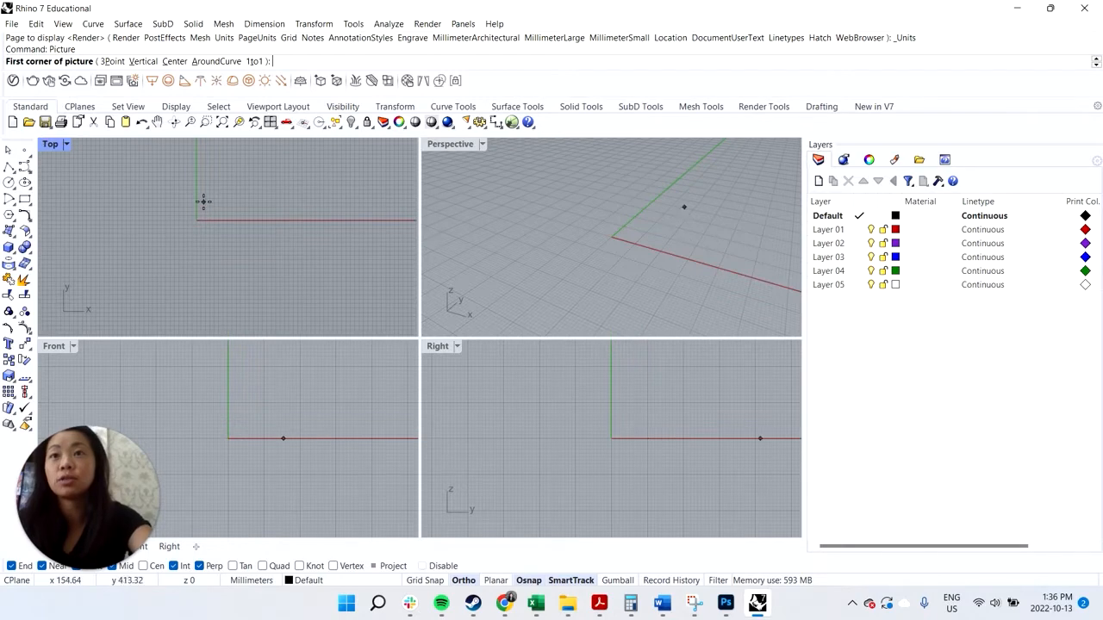
{"action": "left_click", "coordinate": [201, 188]}
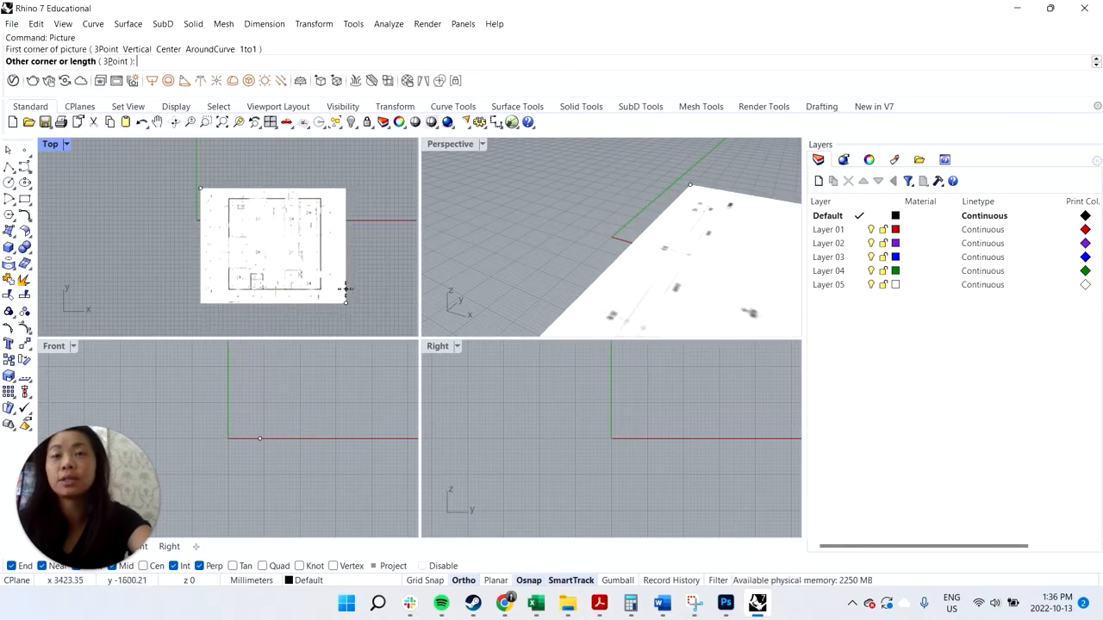
{"action": "scroll", "coordinate": [348, 297], "scroll_direction": "down", "scroll_amount": 3}
{"action": "left_click", "coordinate": [385, 324]}
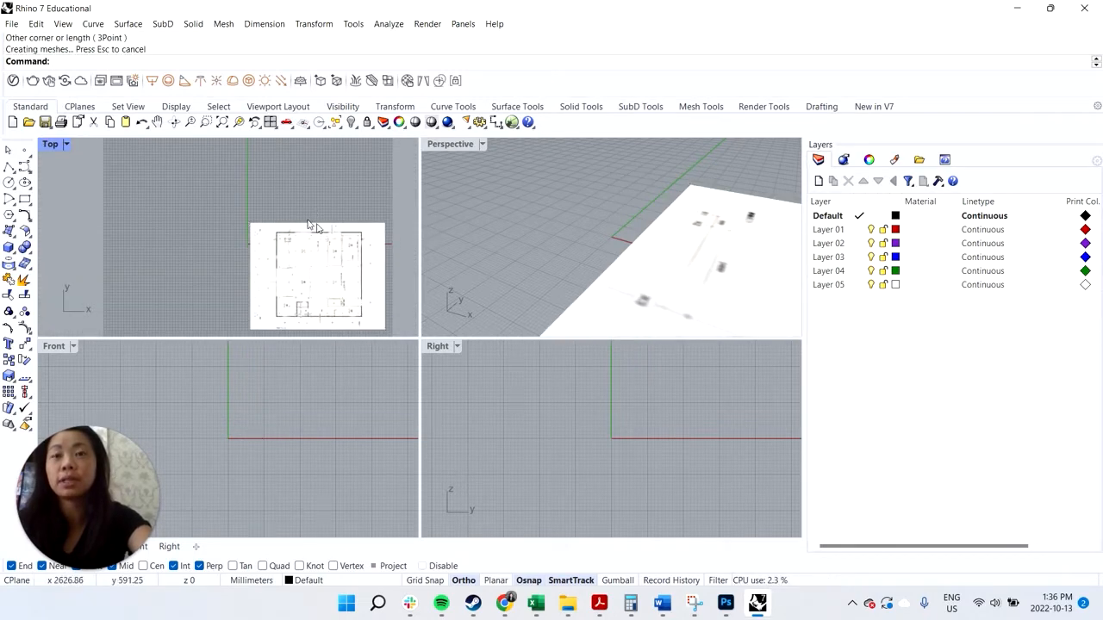
{"action": "scroll", "coordinate": [288, 230], "scroll_direction": "down", "scroll_amount": 2}
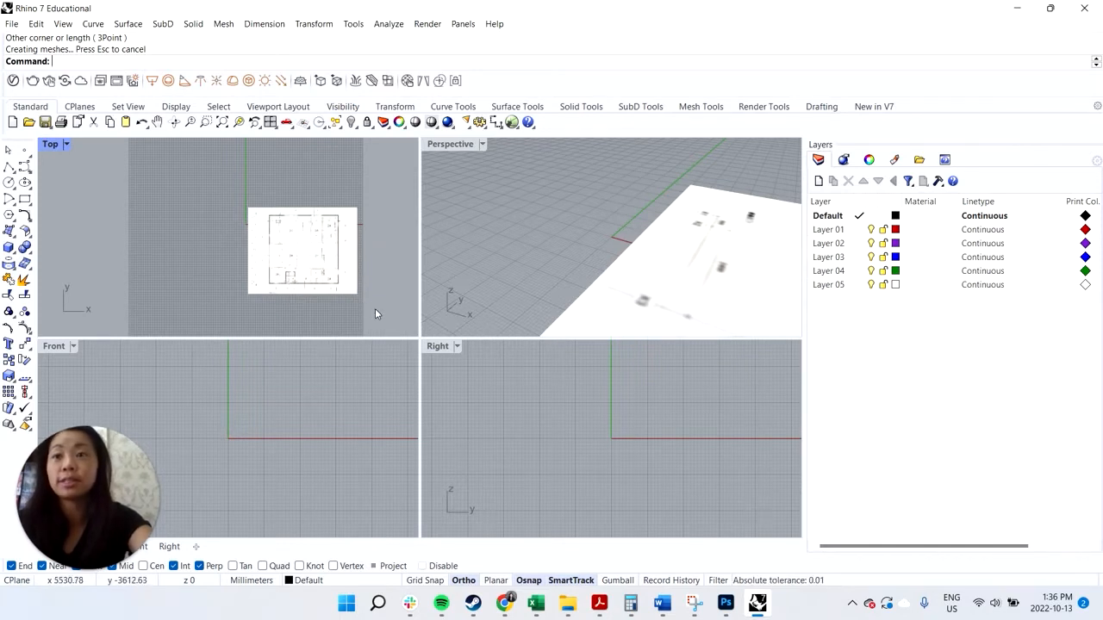
Examine the dimensions, walls and column grid on the placed floor plan picture in the Top view.
{"action": "left_click", "coordinate": [359, 283]}
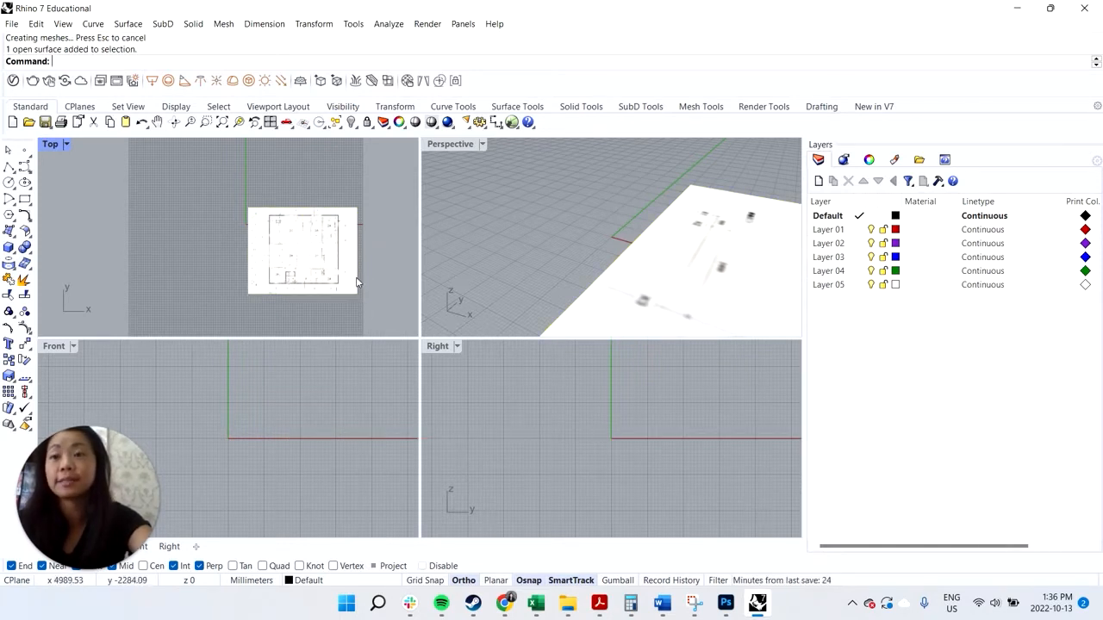
{"action": "left_click", "coordinate": [315, 259]}
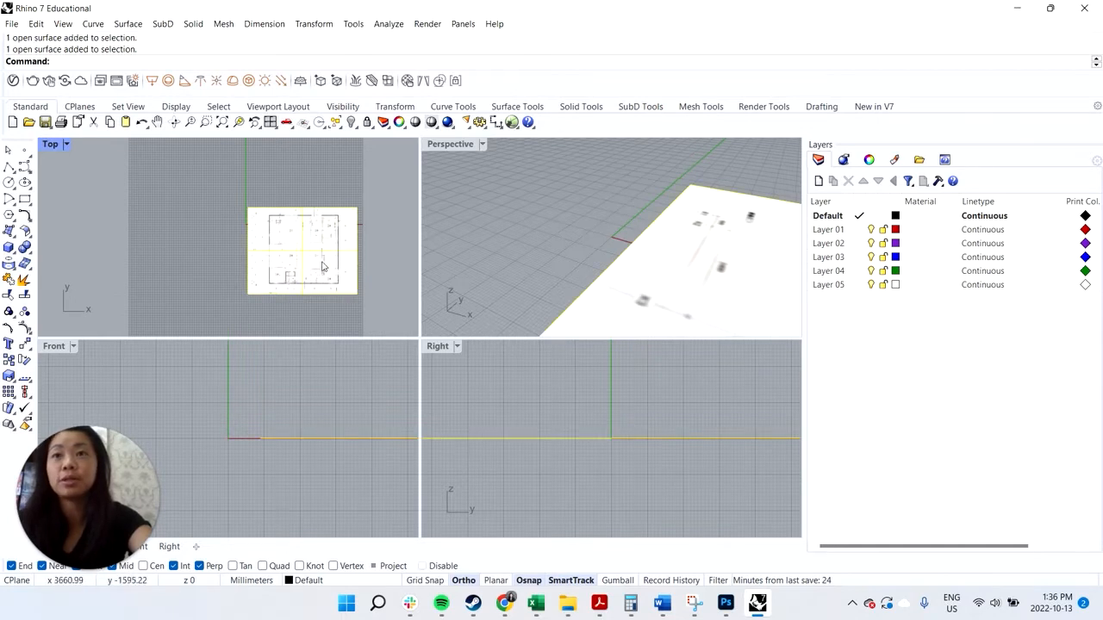
{"action": "scroll", "coordinate": [301, 237], "scroll_direction": "up", "scroll_amount": 5}
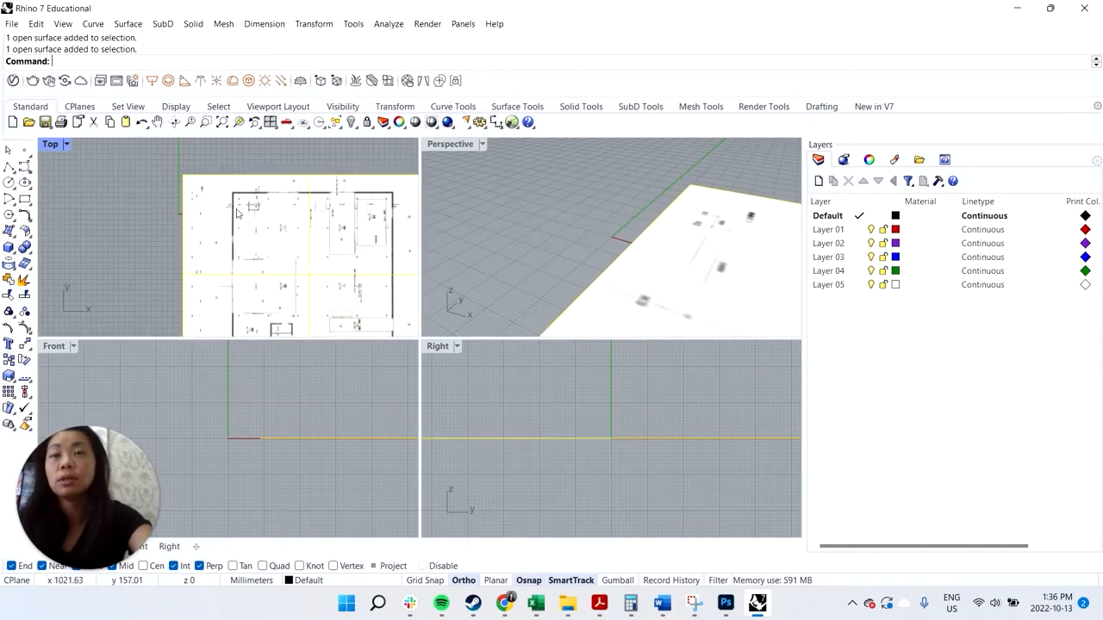
{"action": "scroll", "coordinate": [255, 206], "scroll_direction": "down", "scroll_amount": 2}
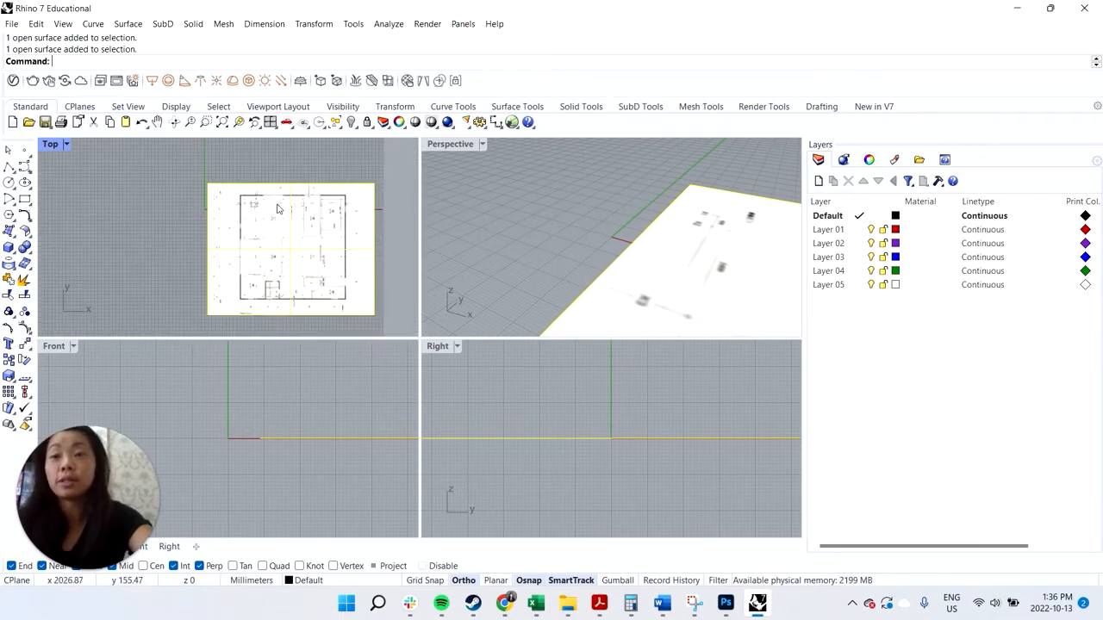
{"action": "scroll", "coordinate": [260, 244], "scroll_direction": "up", "scroll_amount": 4}
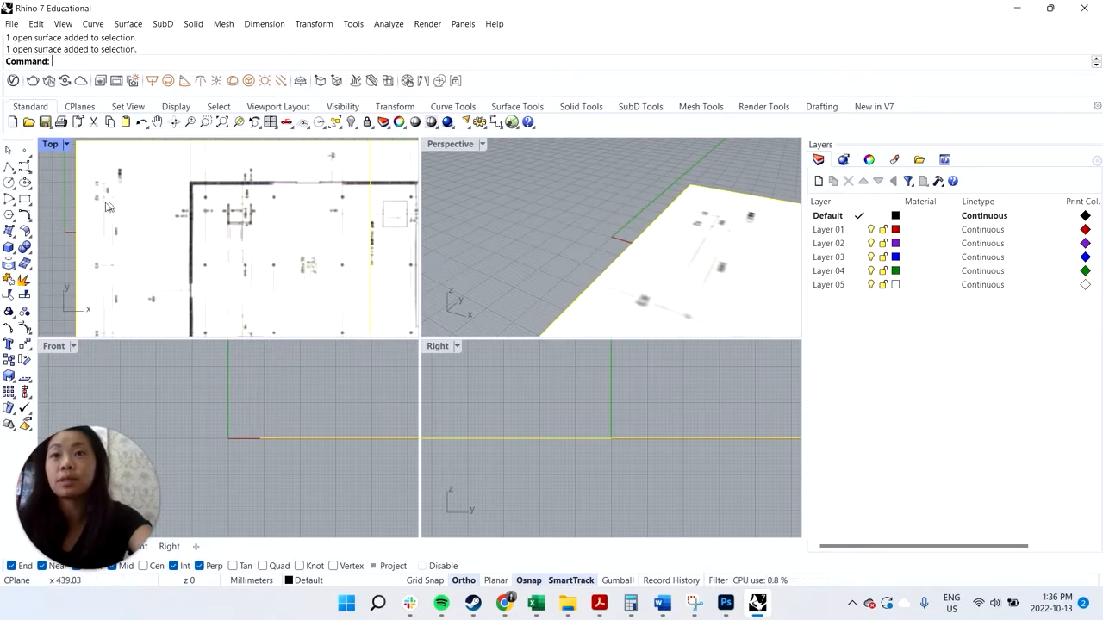
{"action": "scroll", "coordinate": [104, 204], "scroll_direction": "up", "scroll_amount": 3}
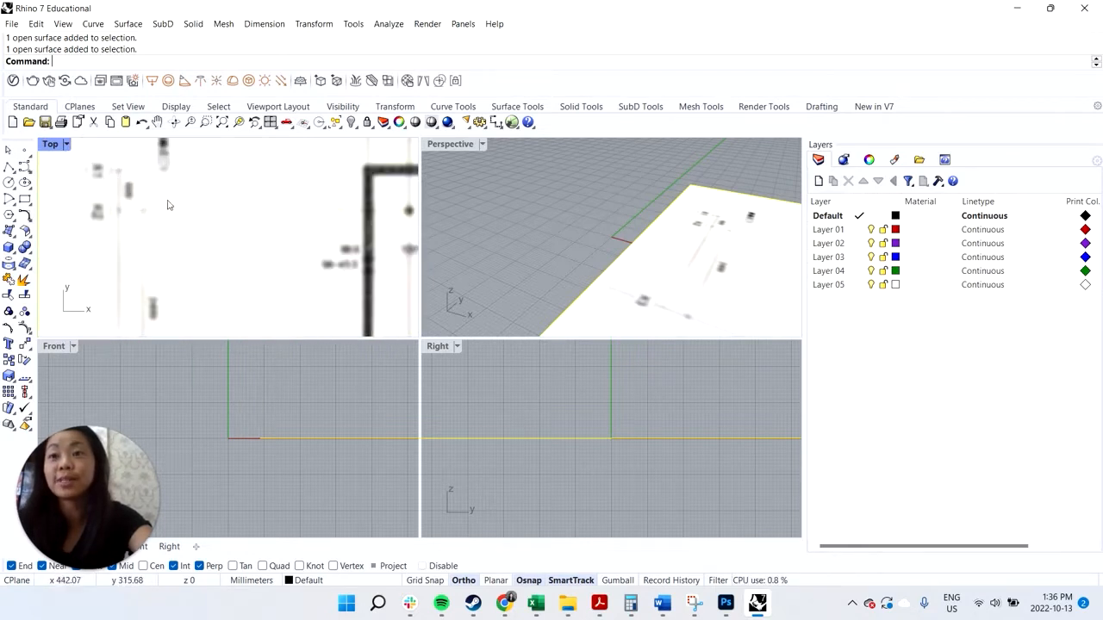
{"action": "scroll", "coordinate": [238, 258], "scroll_direction": "down", "scroll_amount": 2}
{"action": "scroll", "coordinate": [238, 259], "scroll_direction": "down", "scroll_amount": 2}
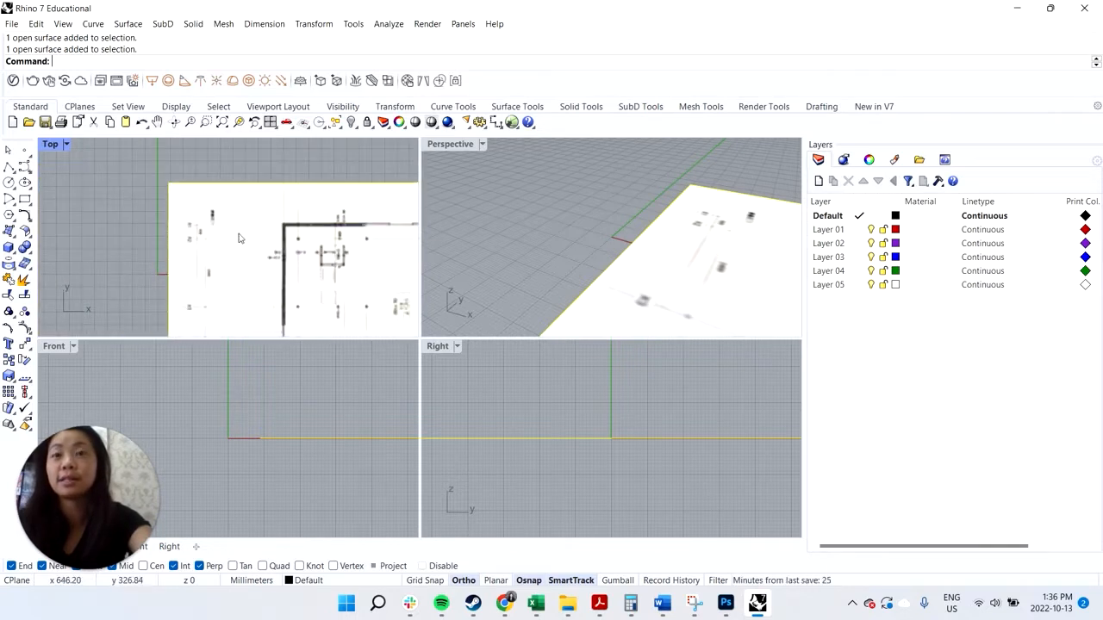
{"action": "key", "text": "Escape"}
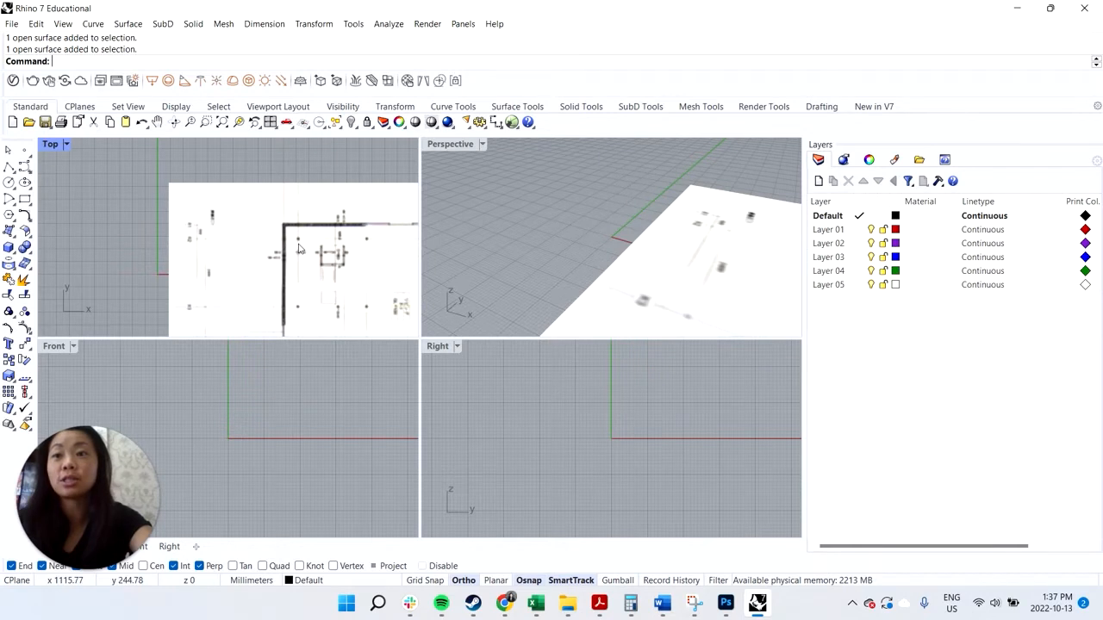
Rename Layer 01 to Construction Lines and make it the current layer.
{"action": "left_click", "coordinate": [820, 231]}
{"action": "left_click", "coordinate": [828, 232]}
{"action": "key", "text": "ctrl+a"}
{"action": "type", "text": "Constructions"}
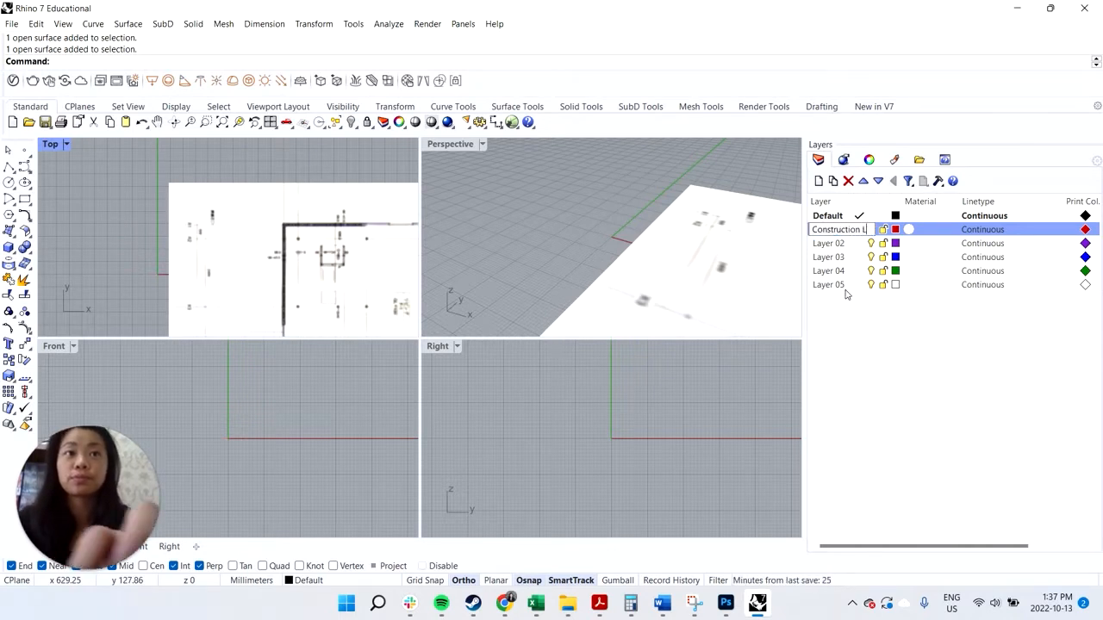
{"action": "key", "text": "Return"}
{"action": "left_click_drag", "start_coordinate": [860, 201], "coordinate": [945, 200]}
{"action": "left_click", "coordinate": [942, 229]}
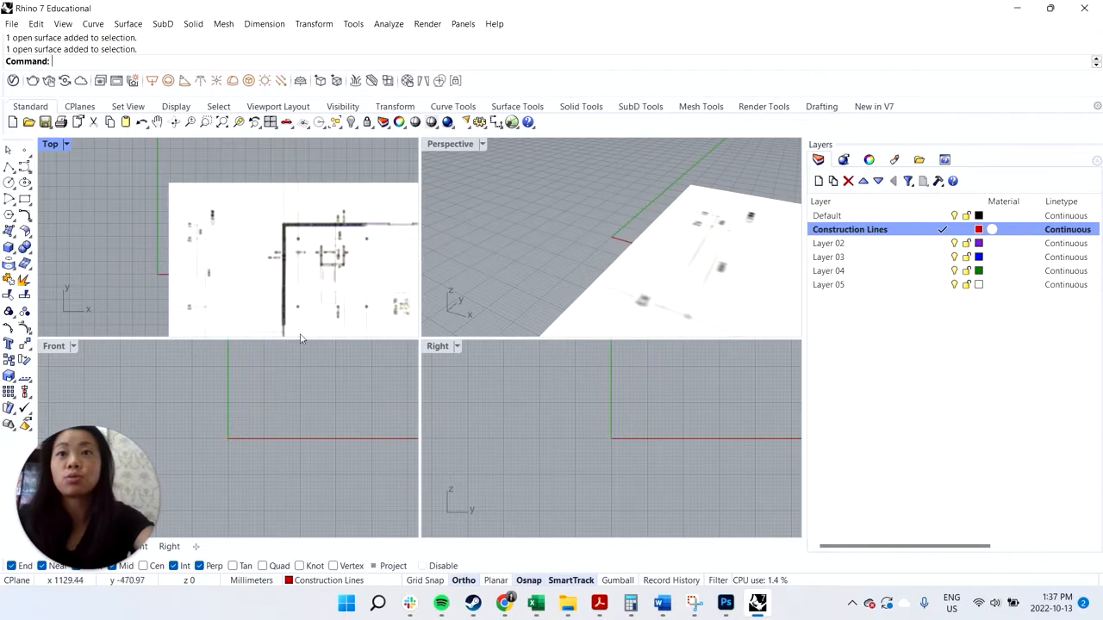
Draw a vertical construction line through the plan's leftmost column row, from above the picture to below its lower edge.
{"action": "scroll", "coordinate": [259, 216], "scroll_direction": "down", "scroll_amount": 3}
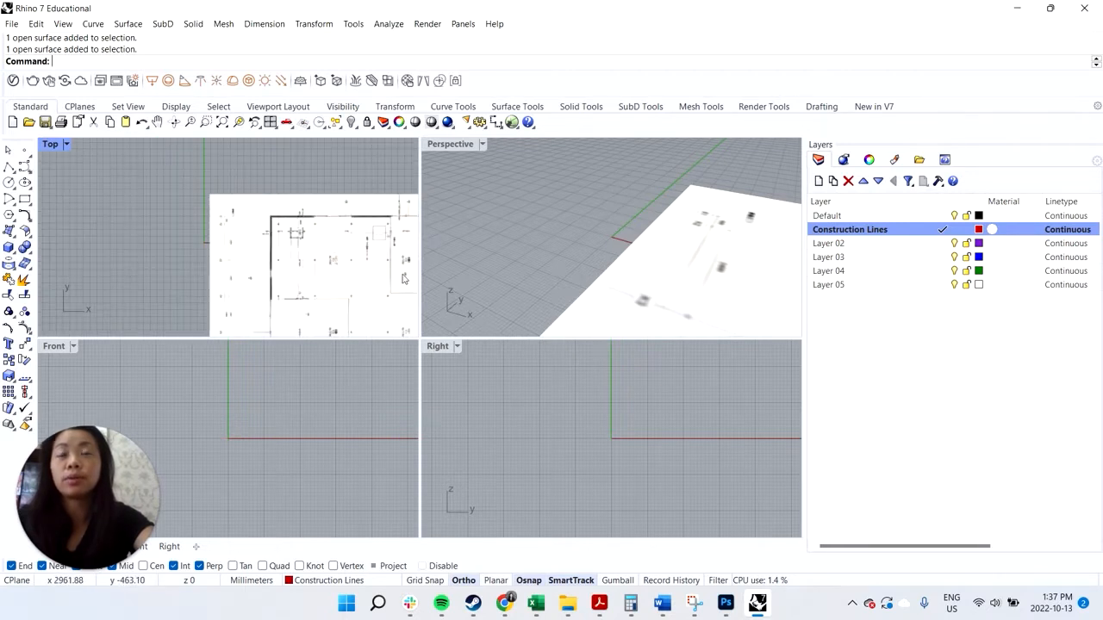
{"action": "scroll", "coordinate": [344, 243], "scroll_direction": "up", "scroll_amount": 3}
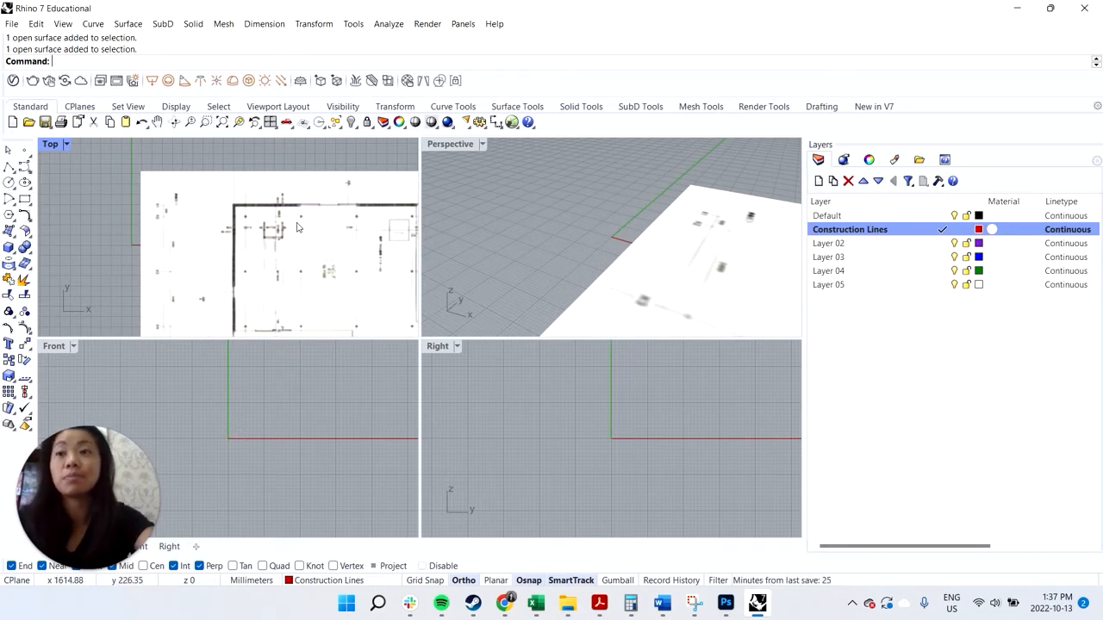
{"action": "left_click", "coordinate": [10, 168]}
{"action": "scroll", "coordinate": [281, 209], "scroll_direction": "up", "scroll_amount": 5}
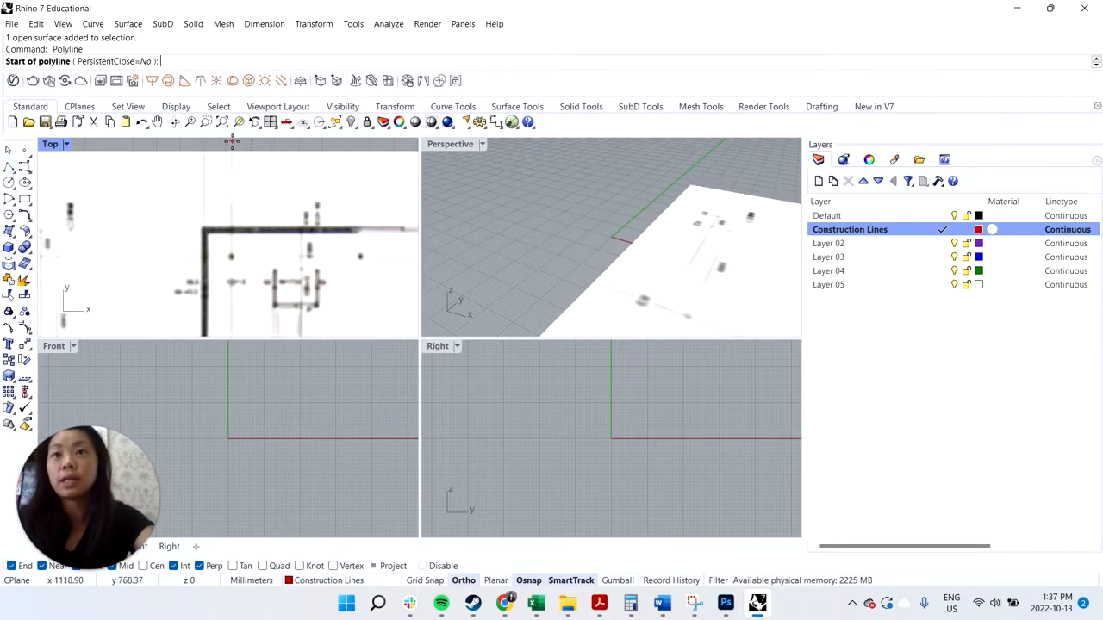
{"action": "left_click", "coordinate": [230, 143]}
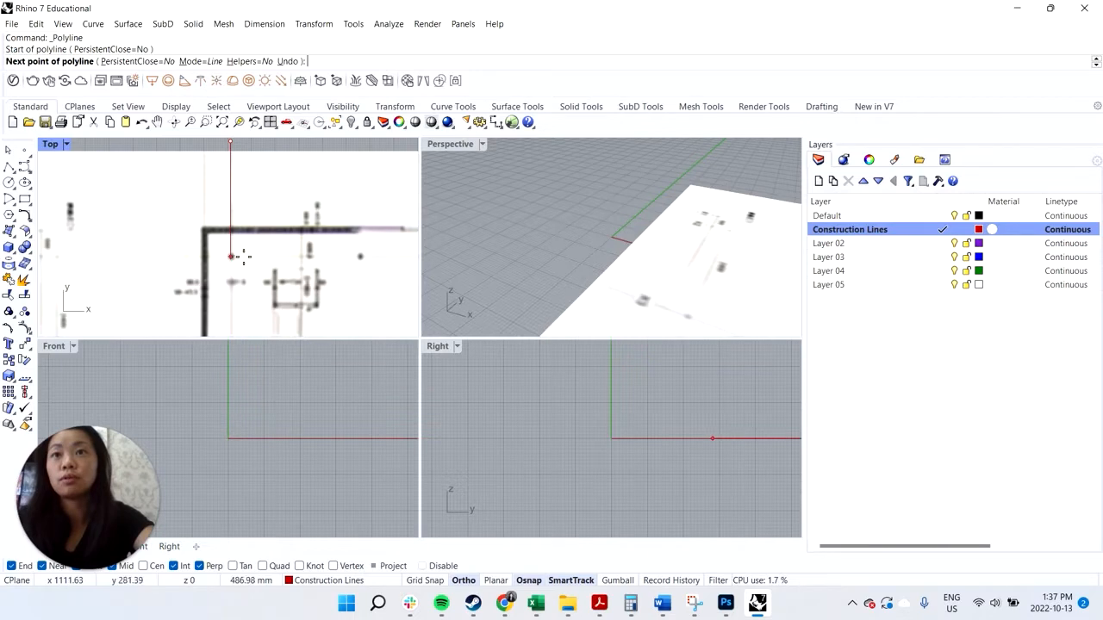
{"action": "scroll", "coordinate": [246, 258], "scroll_direction": "down", "scroll_amount": 5}
{"action": "left_click", "coordinate": [245, 308]}
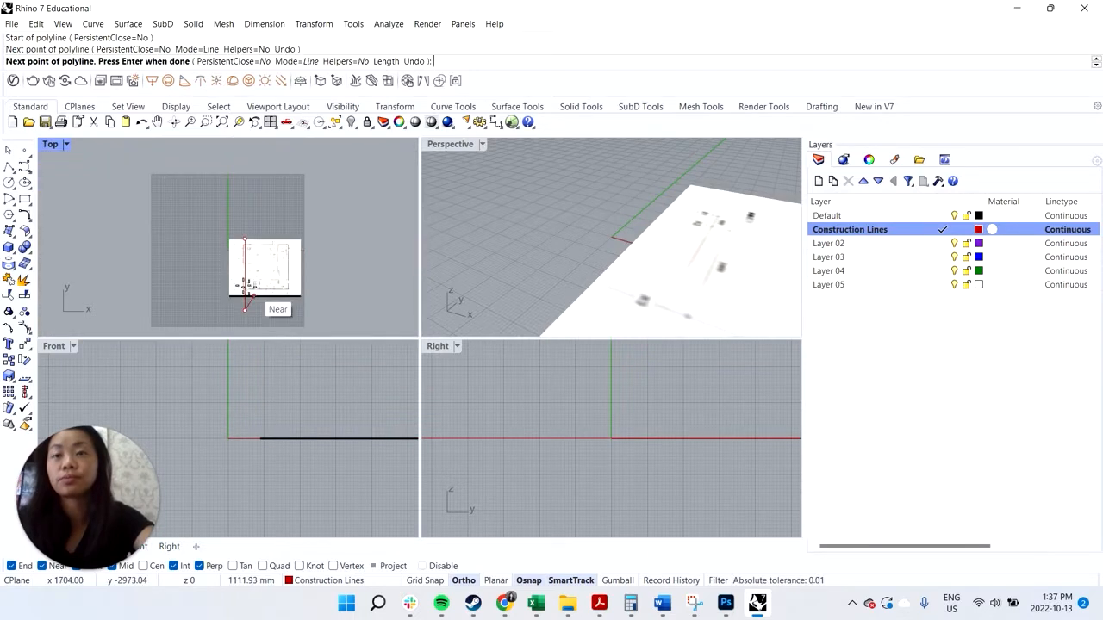
{"action": "key", "text": "Return"}
Copy the vertical construction line about 548 mm to the right onto the next column row.
{"action": "scroll", "coordinate": [226, 244], "scroll_direction": "up", "scroll_amount": 8}
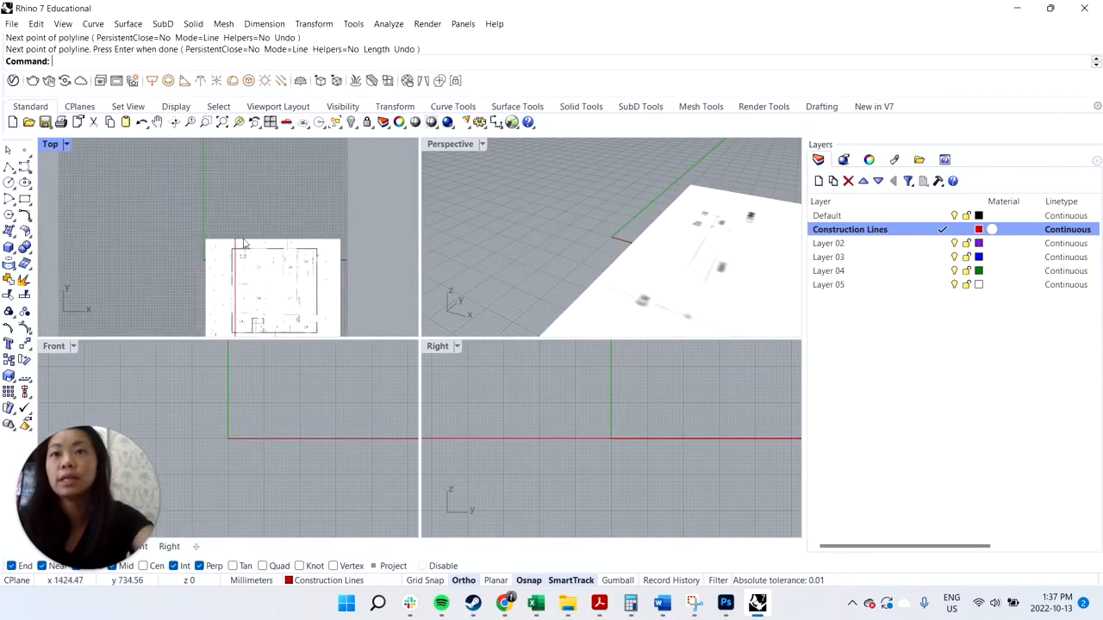
{"action": "left_click", "coordinate": [224, 244]}
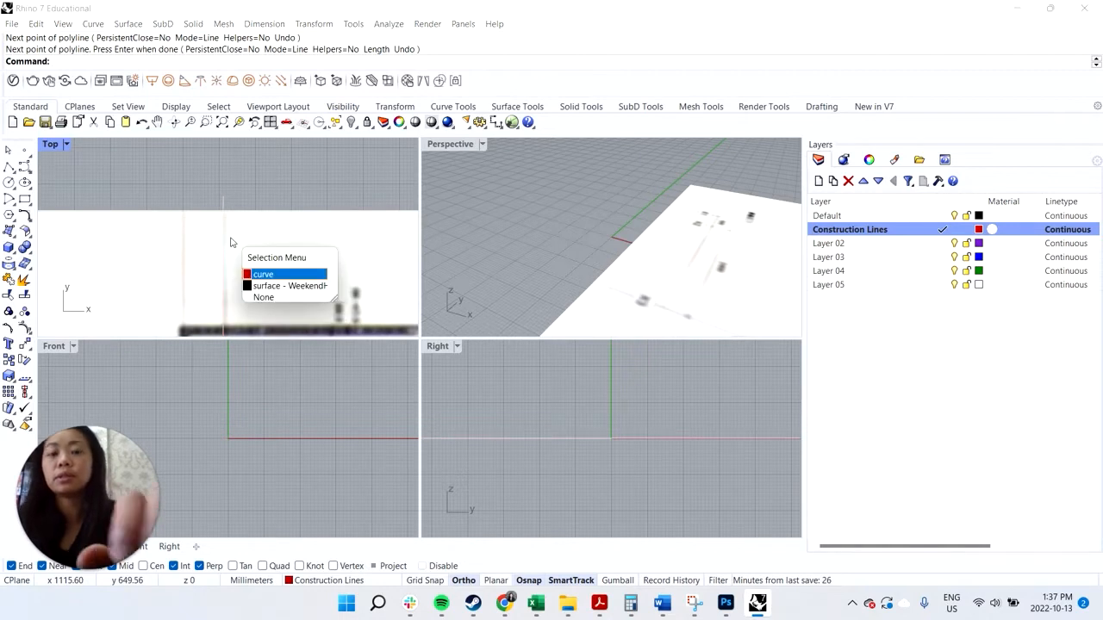
{"action": "key", "text": "Return"}
{"action": "type", "text": "Copy"}
{"action": "key", "text": "Return"}
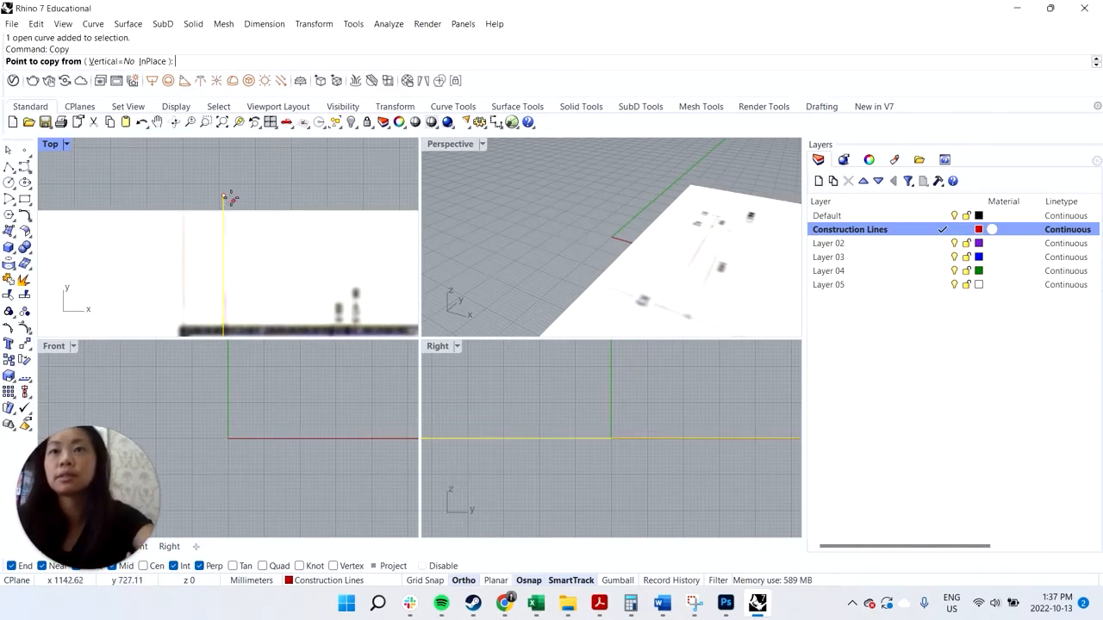
{"action": "left_click", "coordinate": [224, 197]}
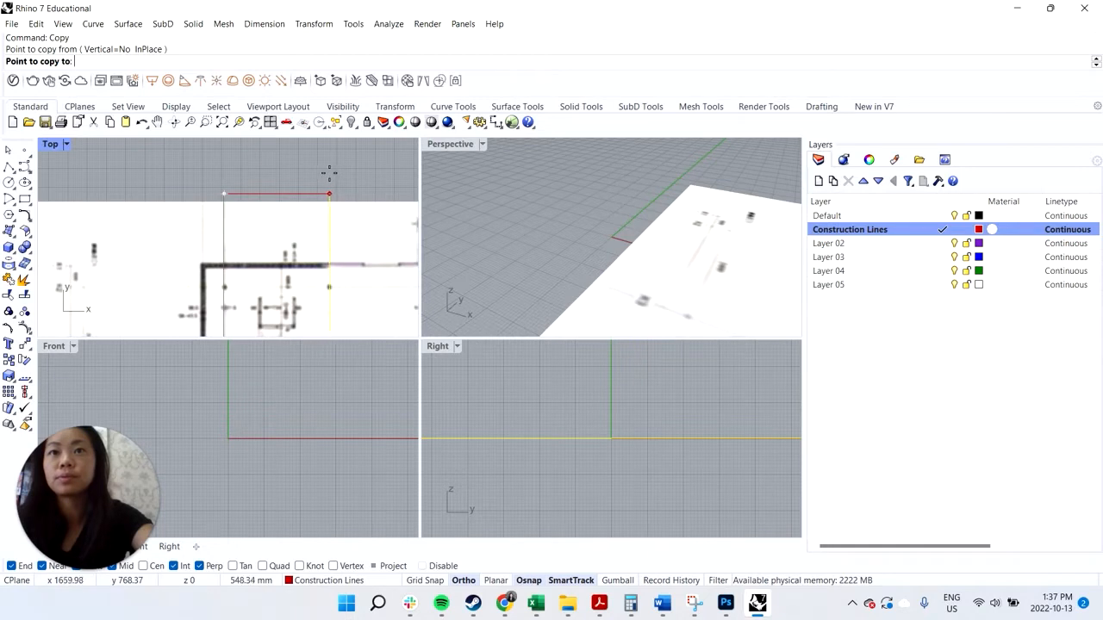
{"action": "left_click", "coordinate": [329, 174]}
{"action": "key", "text": "Escape"}
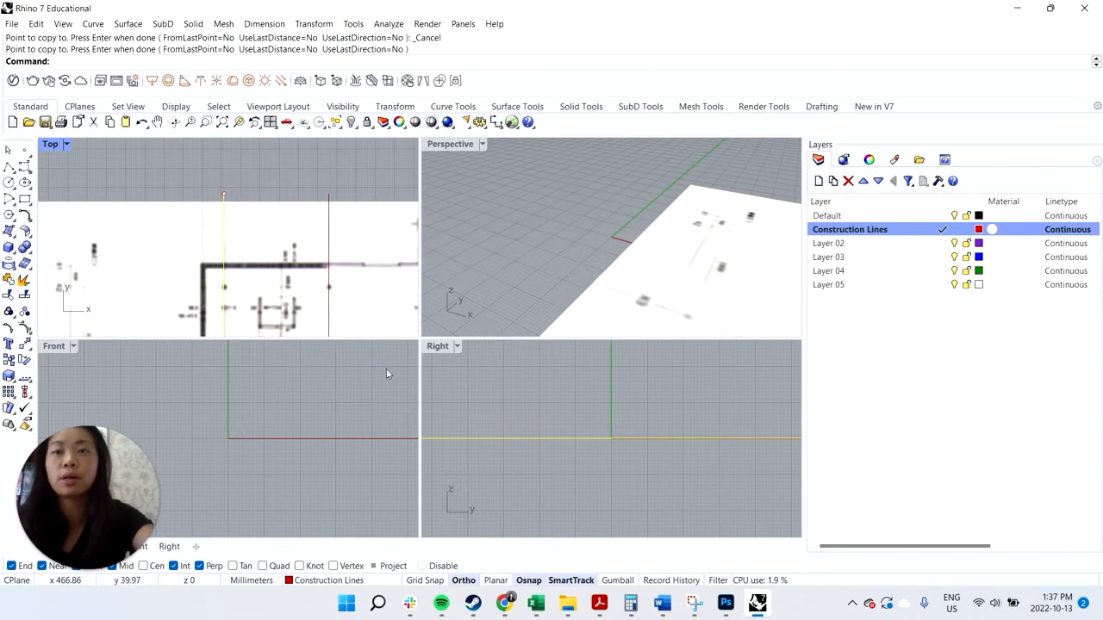
Move the first construction line slightly to the right so it runs through the centre of the leftmost column.
{"action": "scroll", "coordinate": [346, 295], "scroll_direction": "up", "scroll_amount": 12}
{"action": "scroll", "coordinate": [313, 285], "scroll_direction": "down", "scroll_amount": 16}
{"action": "scroll", "coordinate": [230, 295], "scroll_direction": "up", "scroll_amount": 8}
{"action": "type", "text": "move"}
{"action": "key", "text": "Return"}
{"action": "left_click", "coordinate": [255, 255]}
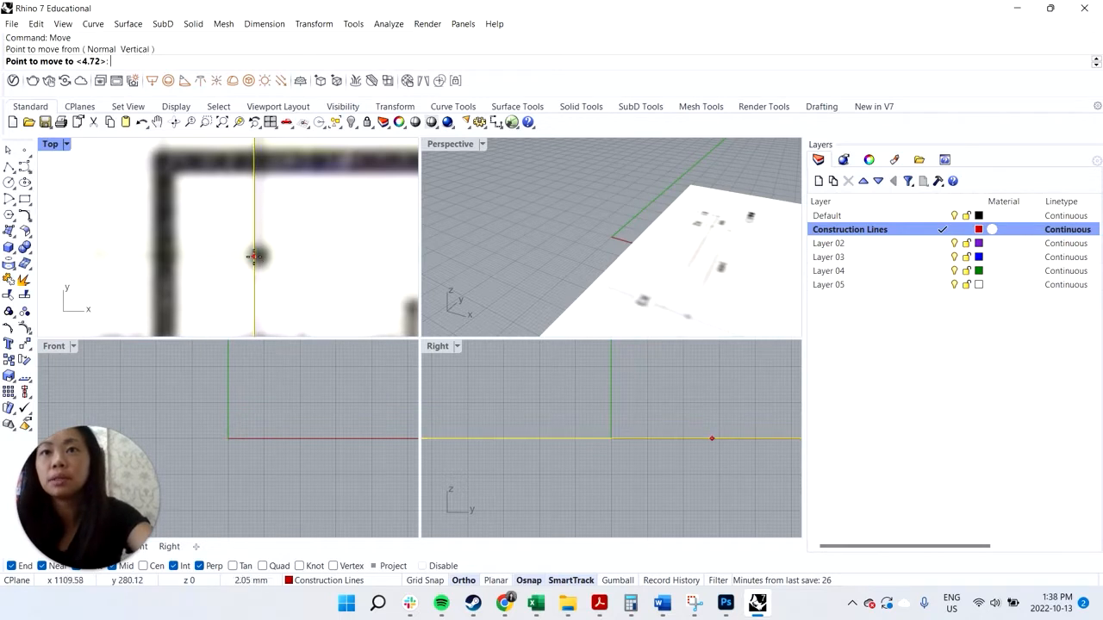
{"action": "scroll", "coordinate": [257, 255], "scroll_direction": "up", "scroll_amount": 2}
{"action": "scroll", "coordinate": [259, 254], "scroll_direction": "up", "scroll_amount": 2}
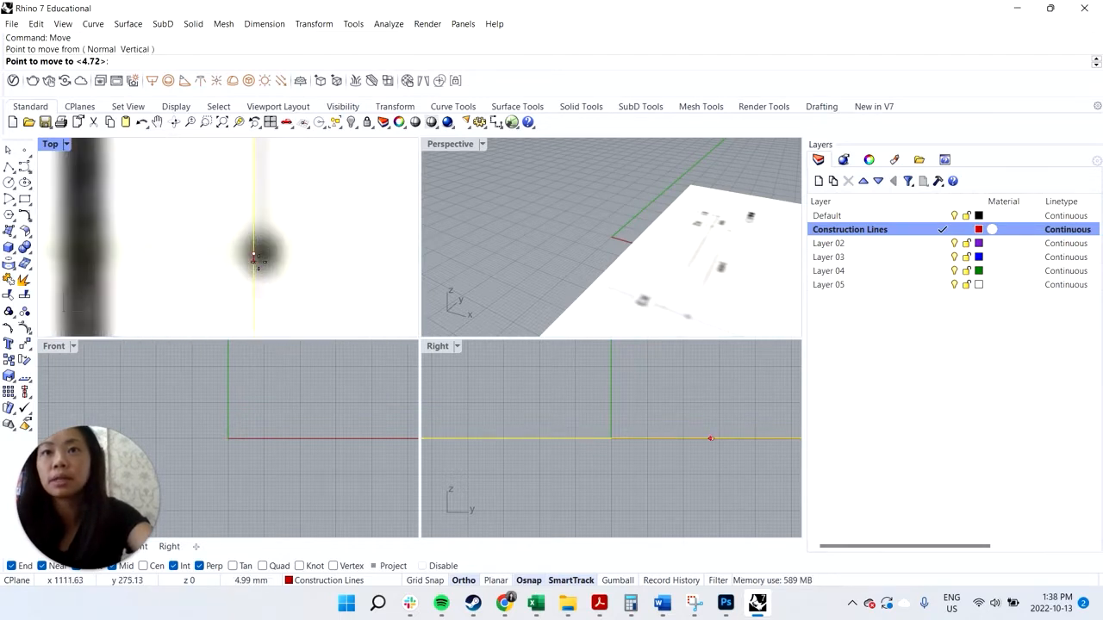
{"action": "left_click", "coordinate": [259, 251]}
{"action": "scroll", "coordinate": [263, 233], "scroll_direction": "down", "scroll_amount": 4}
{"action": "scroll", "coordinate": [263, 232], "scroll_direction": "down", "scroll_amount": 6}
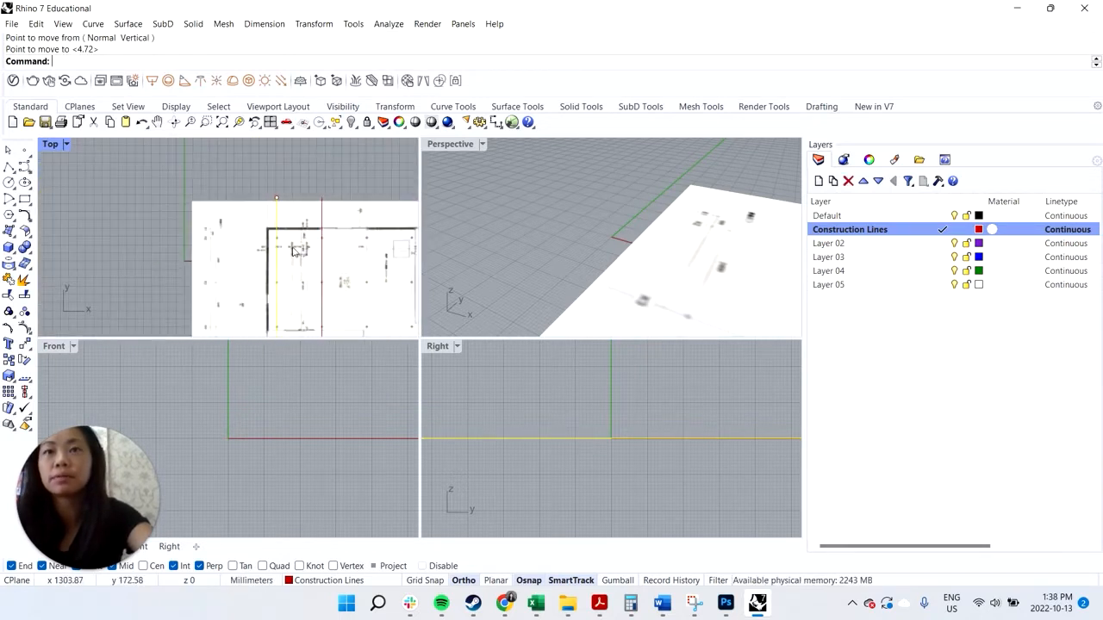
Offset the construction line through the leftmost column row 2400 mm to the right.
{"action": "left_click", "coordinate": [342, 202]}
{"action": "scroll", "coordinate": [233, 194], "scroll_direction": "up", "scroll_amount": 4}
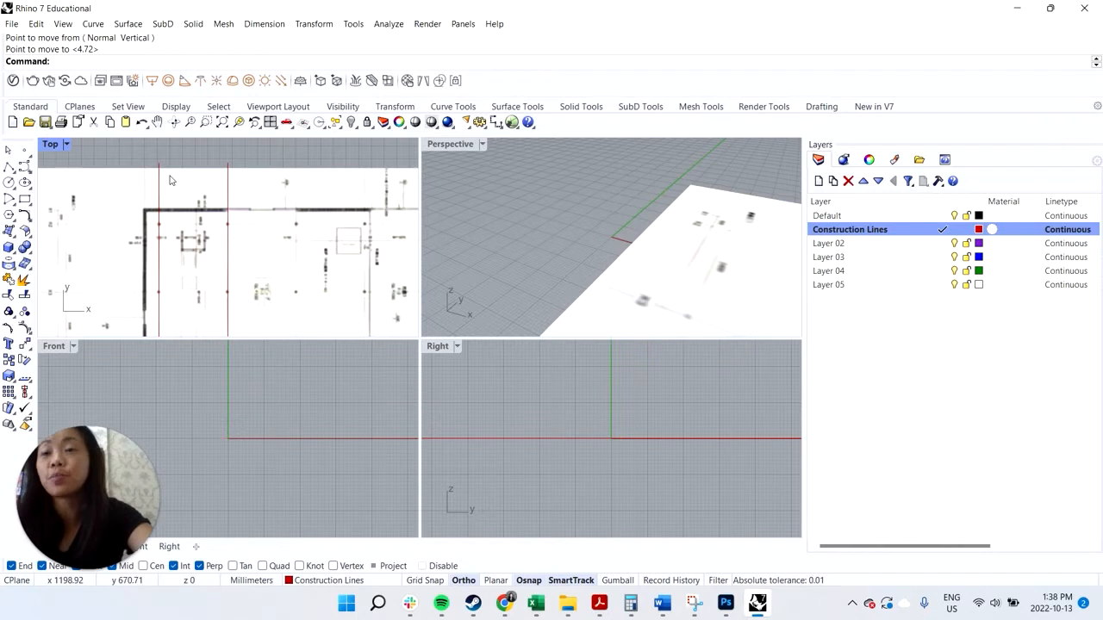
{"action": "scroll", "coordinate": [180, 184], "scroll_direction": "down", "scroll_amount": 2}
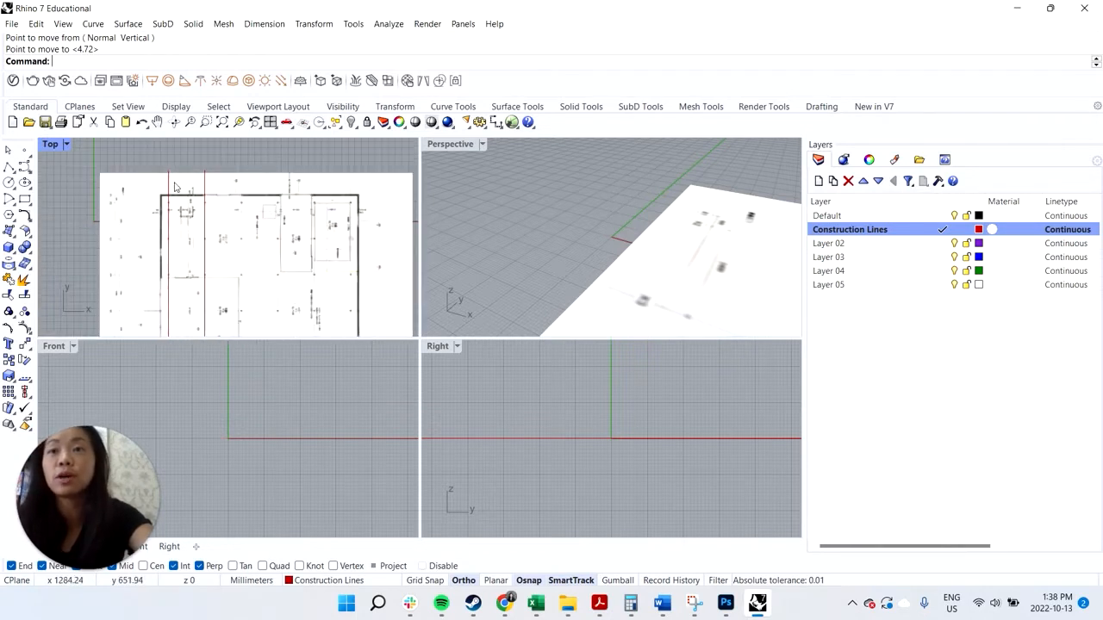
{"action": "left_click", "coordinate": [169, 184]}
{"action": "left_click", "coordinate": [217, 220]}
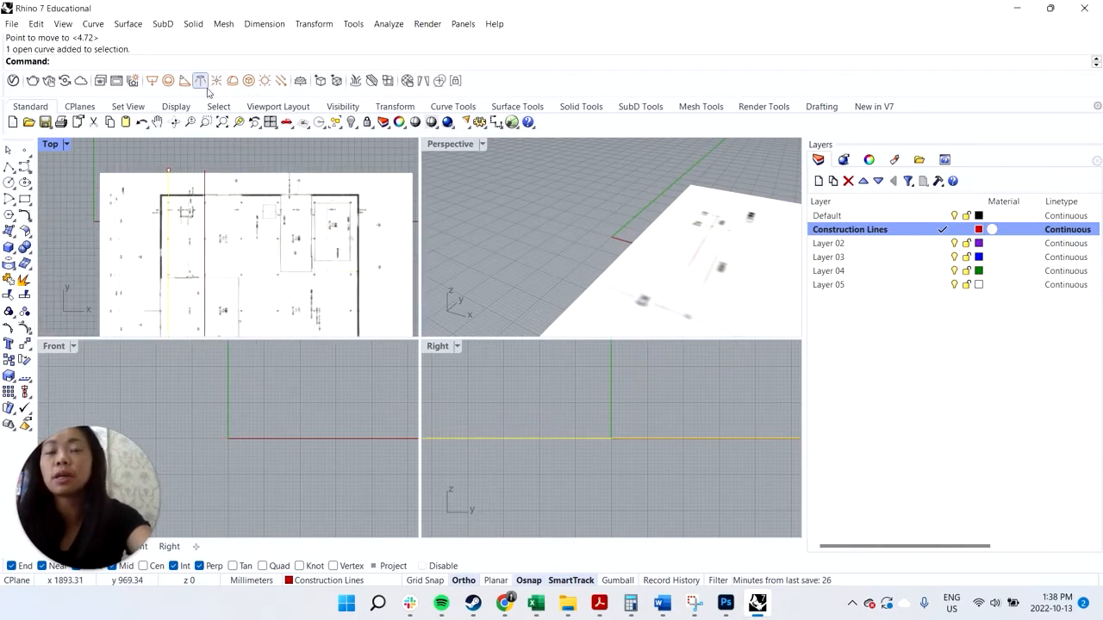
{"action": "type", "text": "offset"}
{"action": "key", "text": "Return"}
{"action": "type", "text": "2400"}
{"action": "key", "text": "Return"}
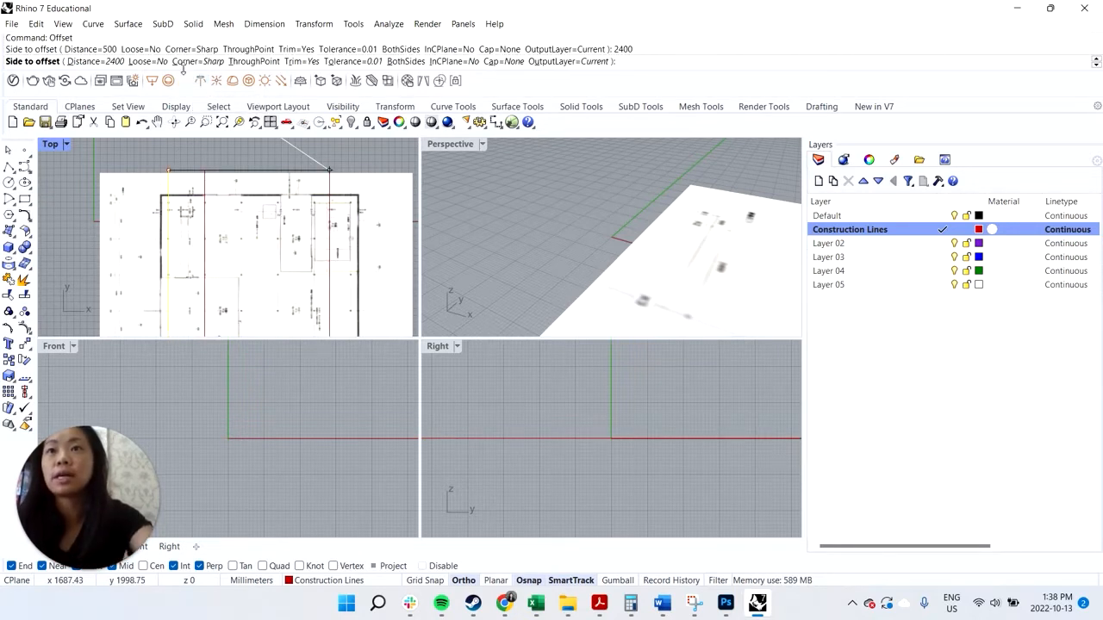
{"action": "left_click", "coordinate": [340, 182]}
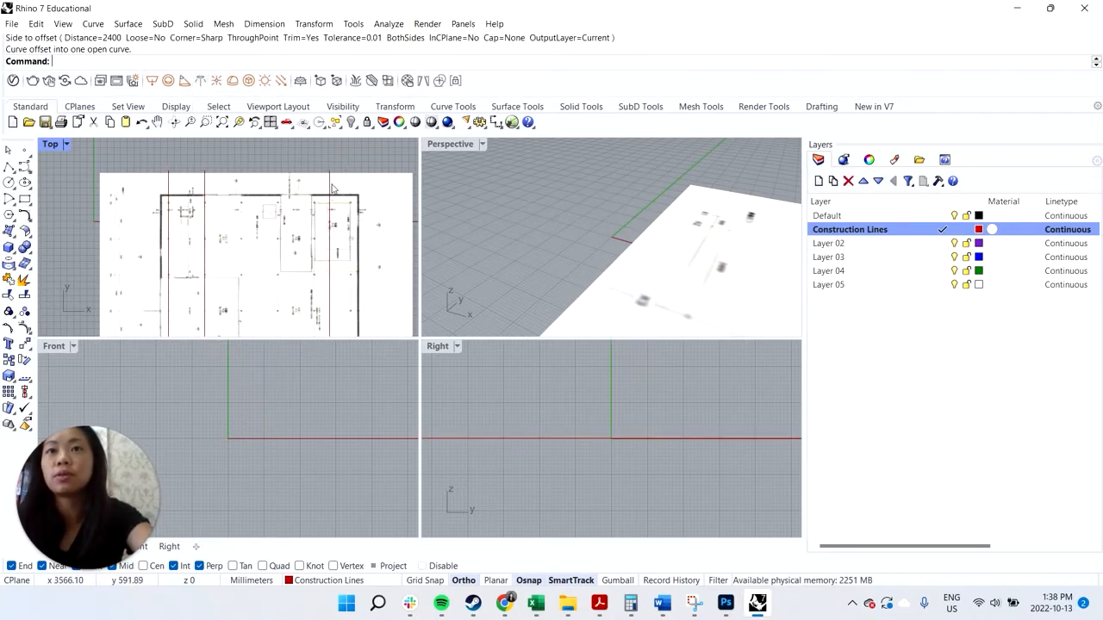
{"action": "left_click", "coordinate": [331, 184]}
{"action": "left_click", "coordinate": [194, 153]}
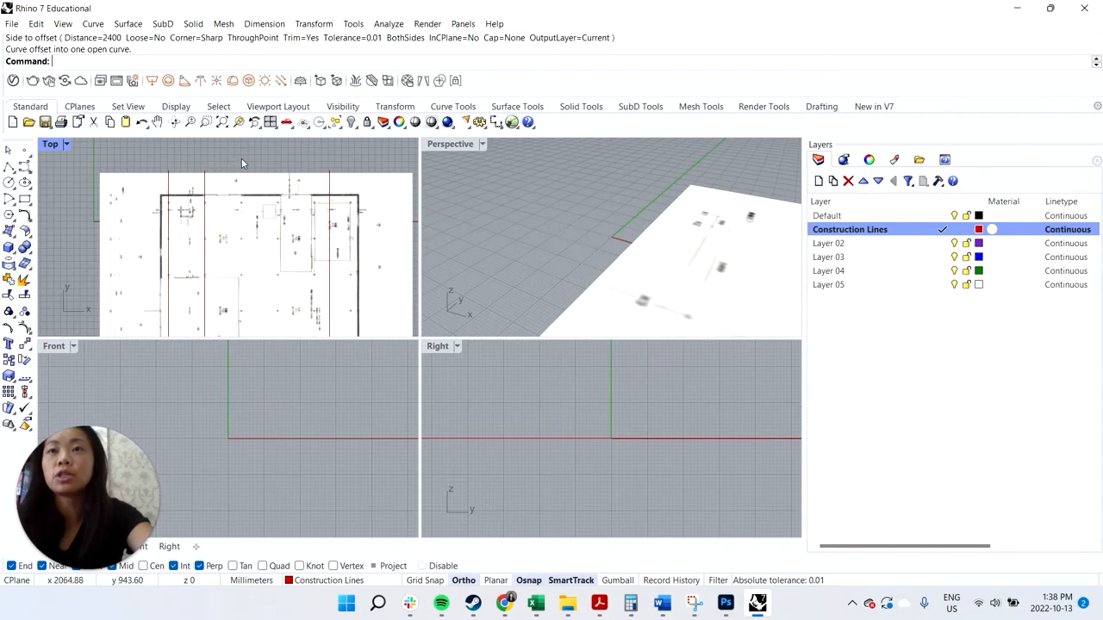
Scale a copy of the floor plan picture from the first line's upper end, stretching the second line's position to the 2400 mm offset line.
{"action": "type", "text": "scale"}
{"action": "key", "text": "Return"}
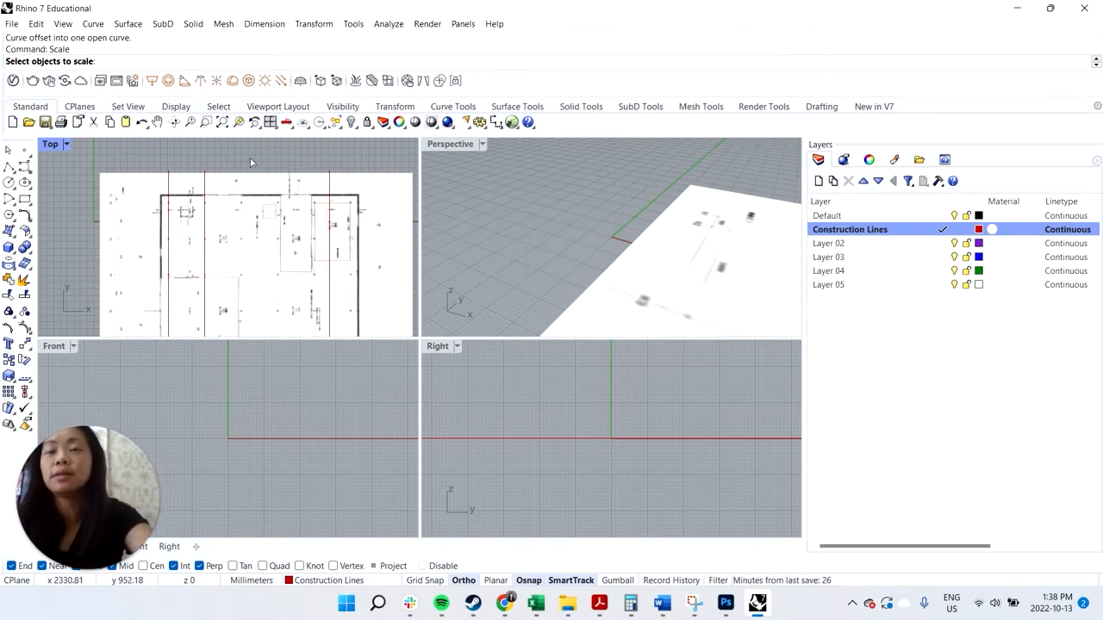
{"action": "left_click", "coordinate": [254, 226]}
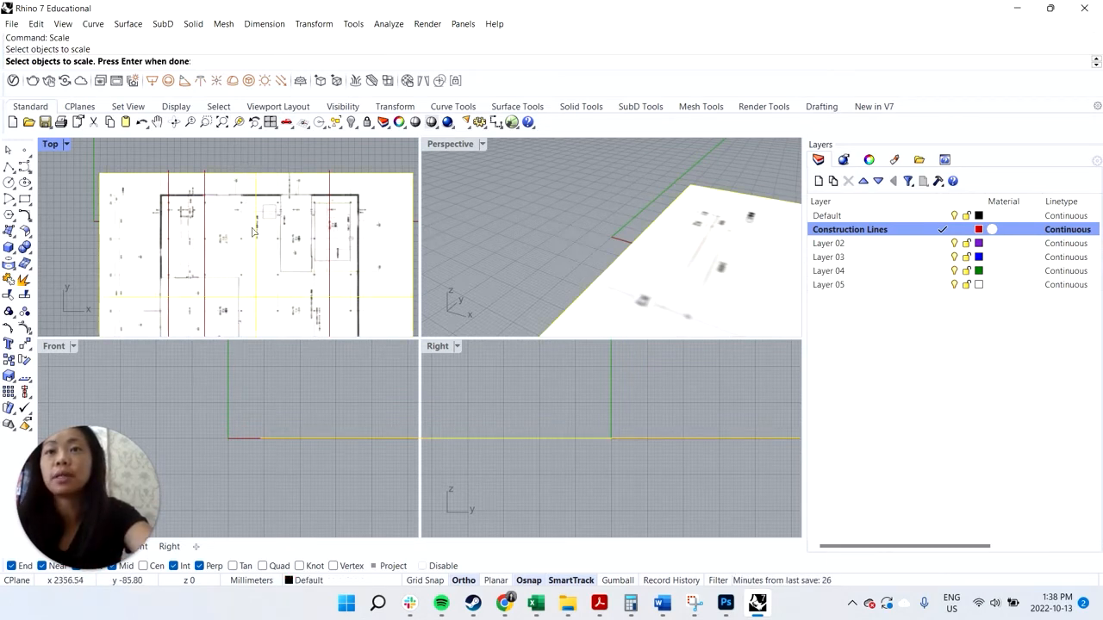
{"action": "key", "text": "Return"}
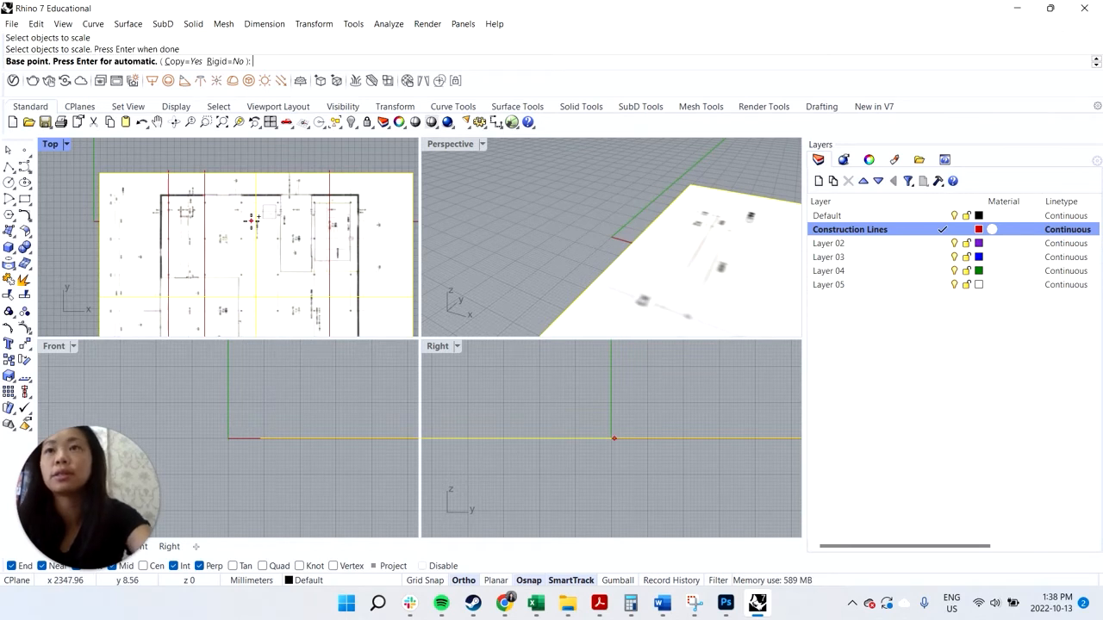
{"action": "left_click", "coordinate": [168, 166]}
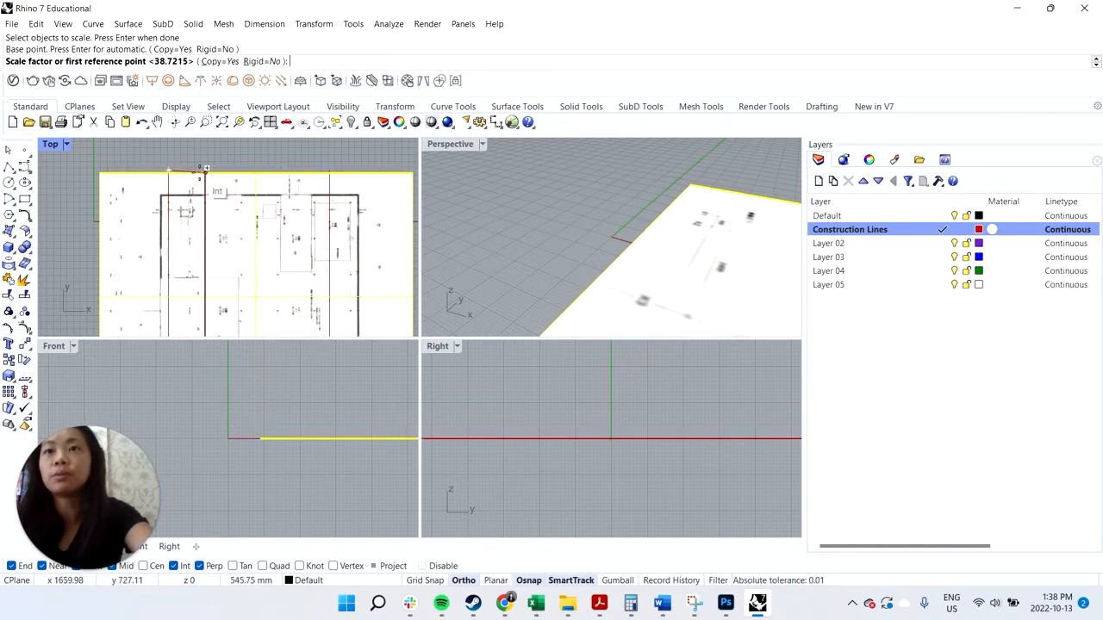
{"action": "left_click", "coordinate": [205, 168]}
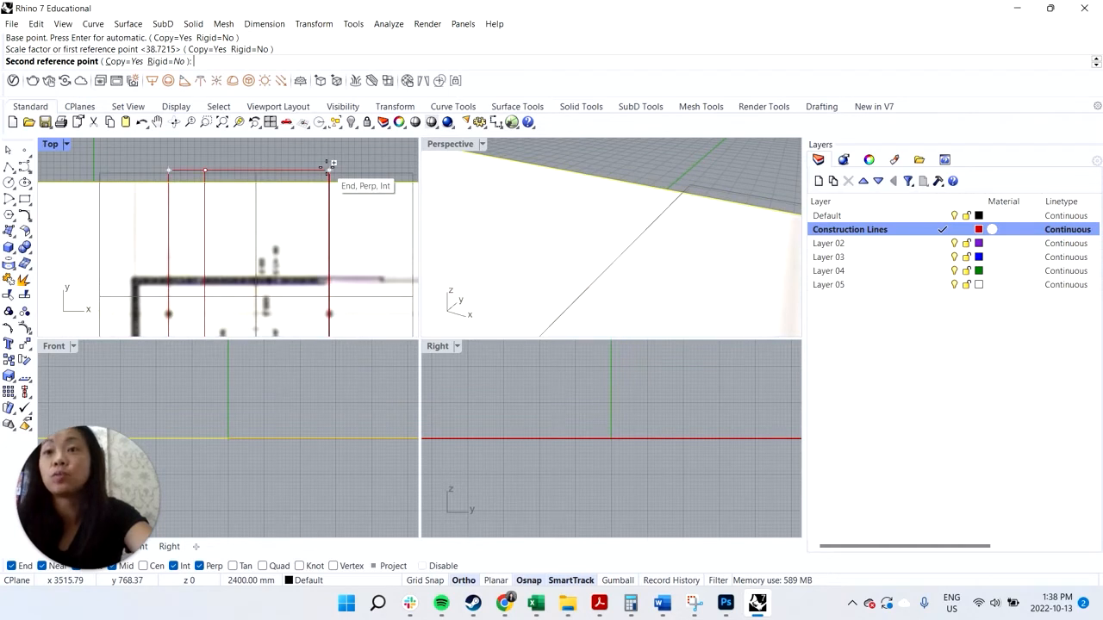
{"action": "left_click", "coordinate": [330, 165]}
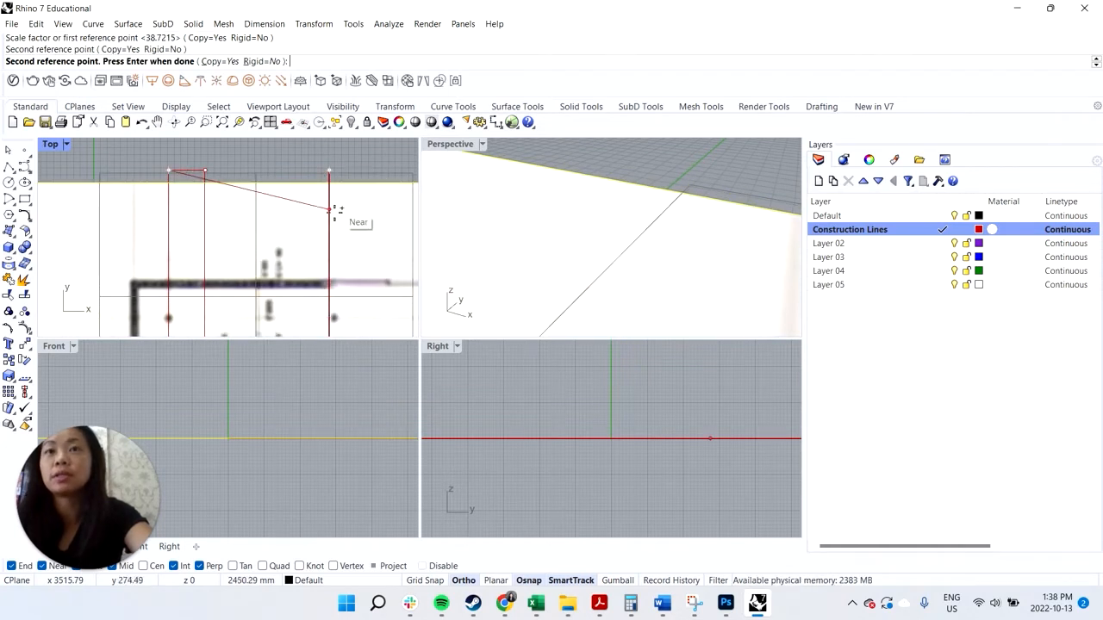
{"action": "left_click", "coordinate": [330, 170]}
{"action": "left_click", "coordinate": [330, 170]}
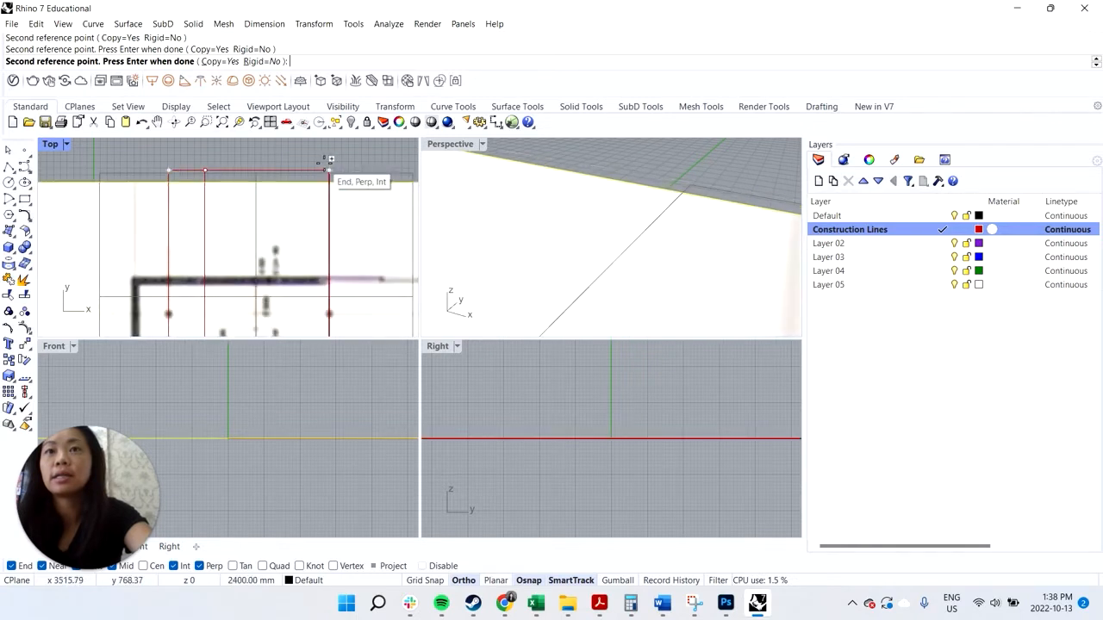
{"action": "left_click", "coordinate": [331, 162]}
{"action": "key", "text": "Return"}
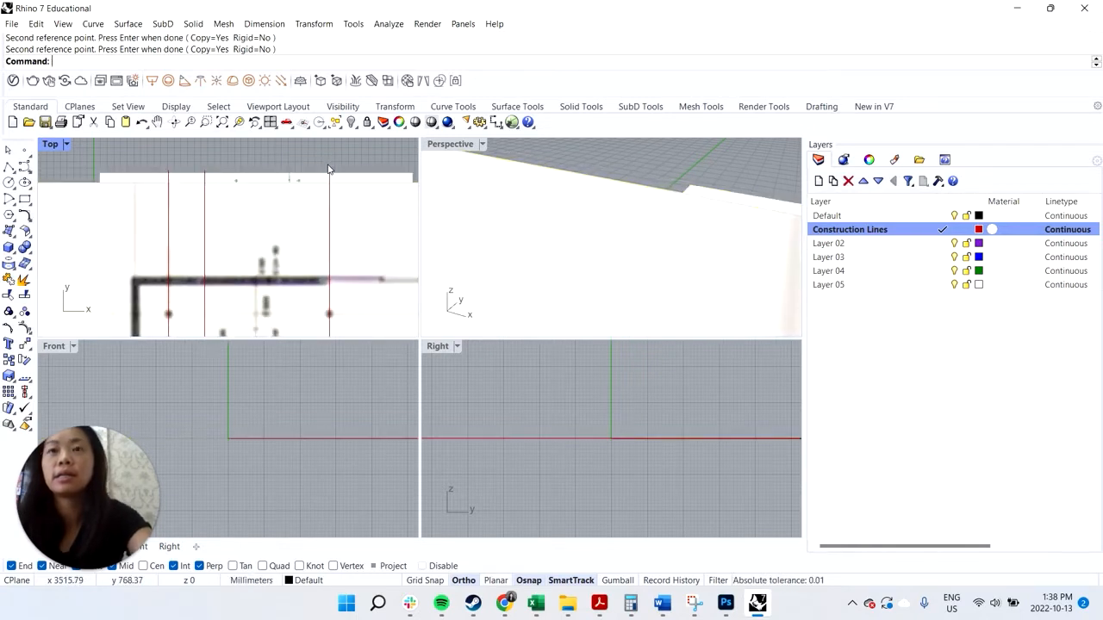
Delete the original, smaller floor plan picture.
{"action": "scroll", "coordinate": [254, 162], "scroll_direction": "down", "scroll_amount": 6}
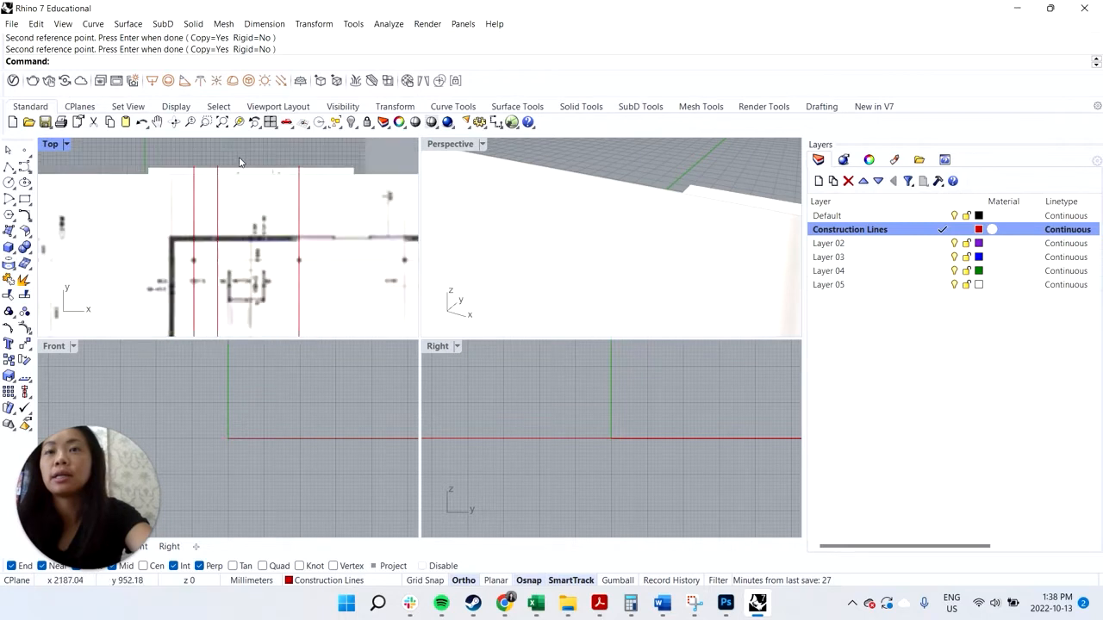
{"action": "left_click", "coordinate": [299, 166]}
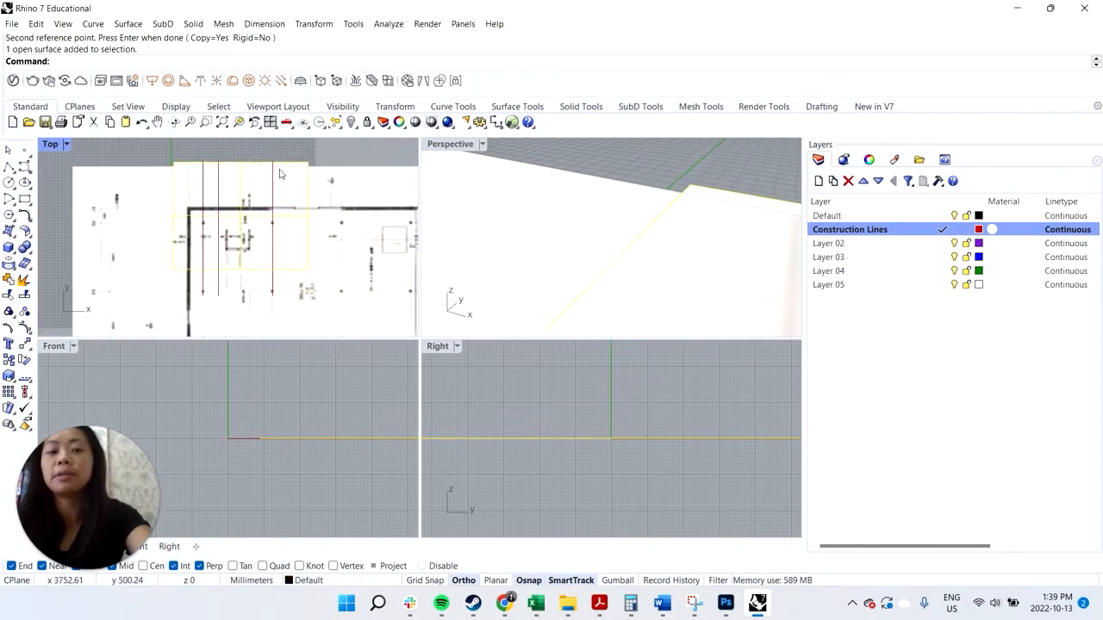
{"action": "key", "text": "Delete"}
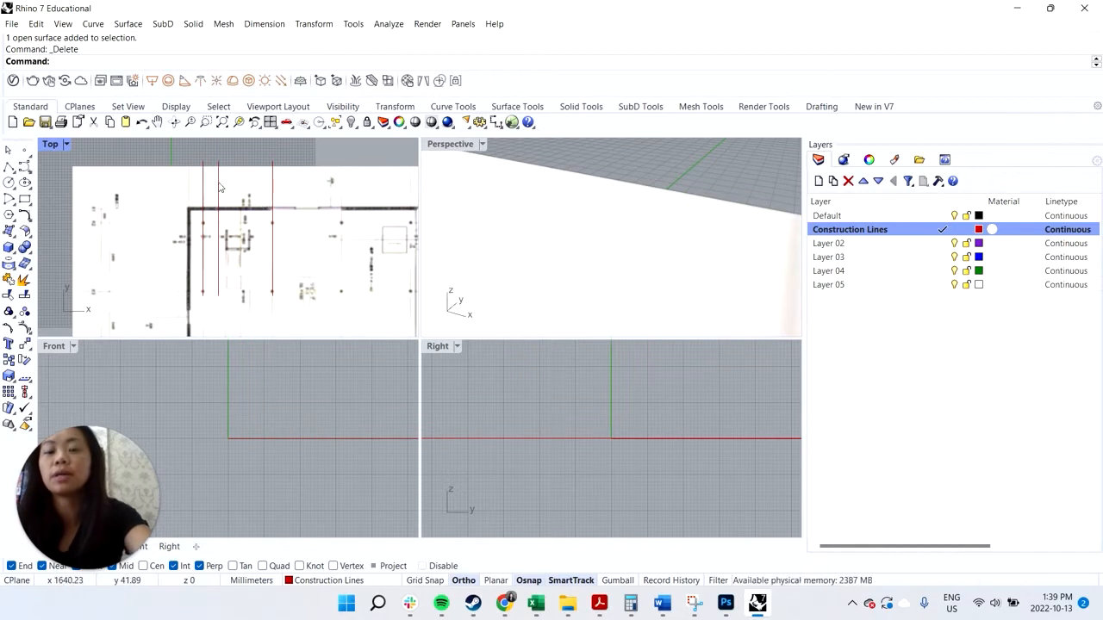
{"action": "type", "text": "Dimension"}
{"action": "key", "text": "Return"}
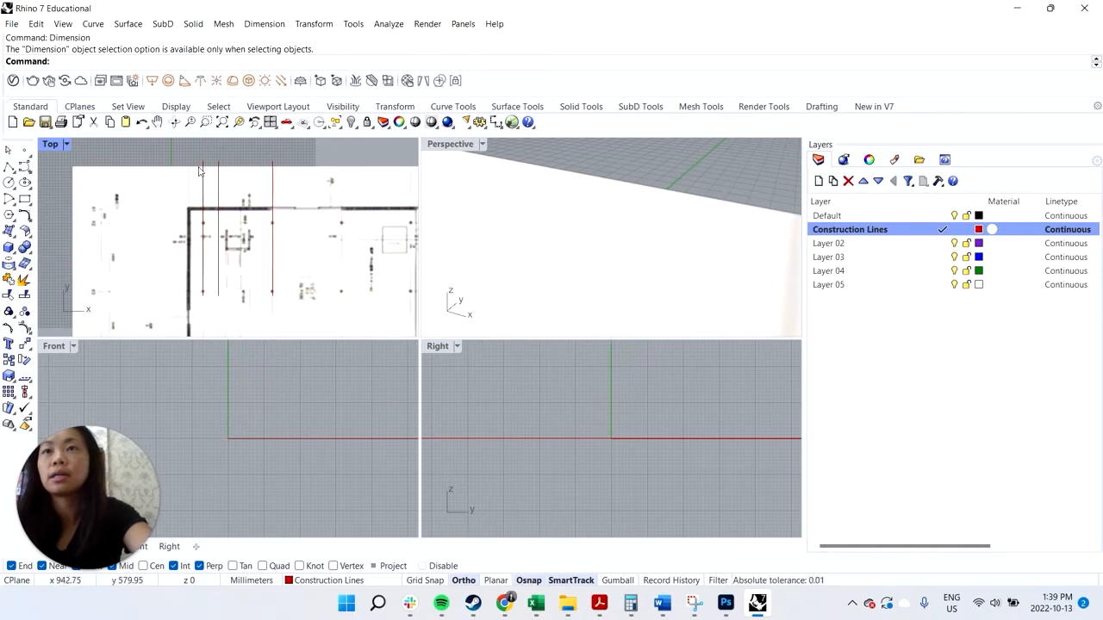
{"action": "left_click", "coordinate": [268, 176]}
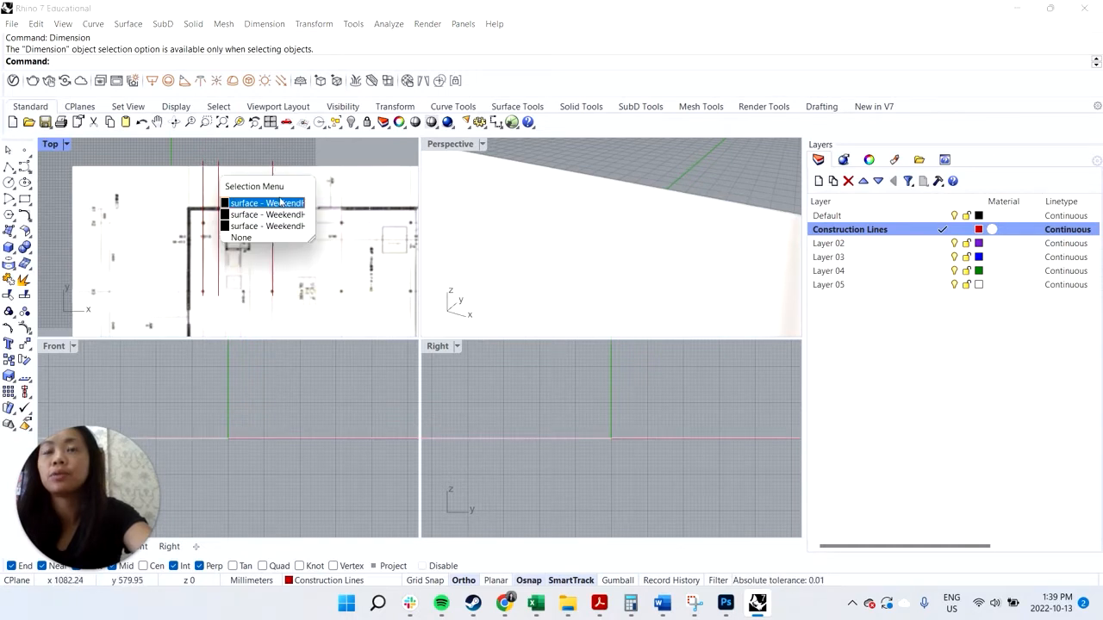
{"action": "left_click", "coordinate": [266, 162]}
{"action": "scroll", "coordinate": [216, 165], "scroll_direction": "up", "scroll_amount": 10}
{"action": "left_click", "coordinate": [188, 163]}
{"action": "scroll", "coordinate": [207, 164], "scroll_direction": "down", "scroll_amount": 2}
{"action": "left_click", "coordinate": [359, 167]}
{"action": "key", "text": "Escape"}
Check the spacing between the two outer construction lines with a temporary aligned dimension above the plan, and remove it.
{"action": "type", "text": "Dim"}
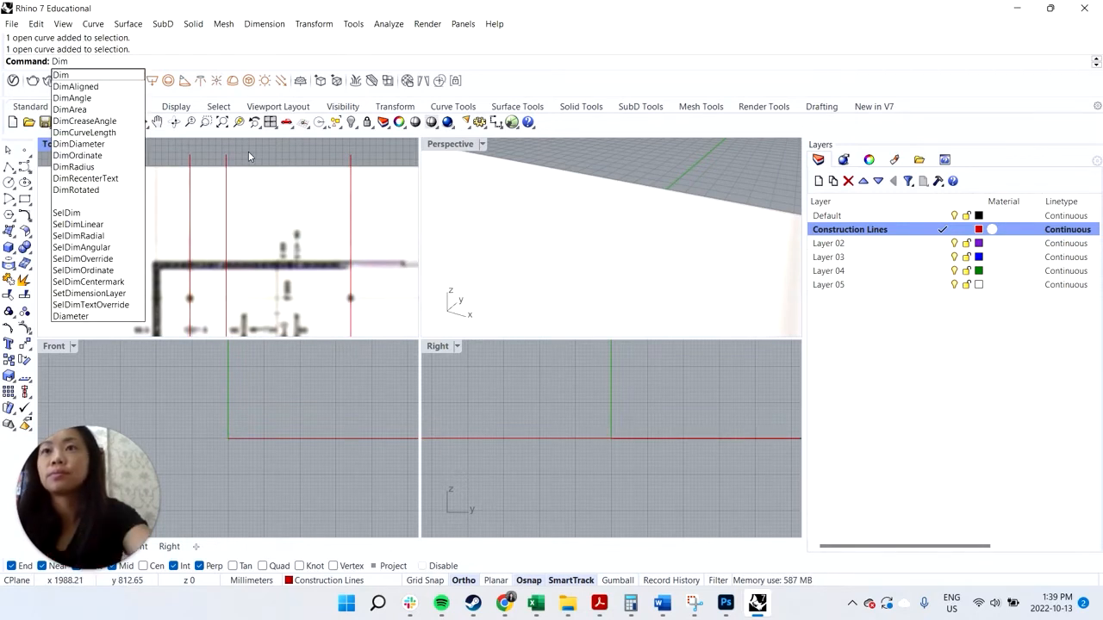
{"action": "left_click", "coordinate": [120, 87]}
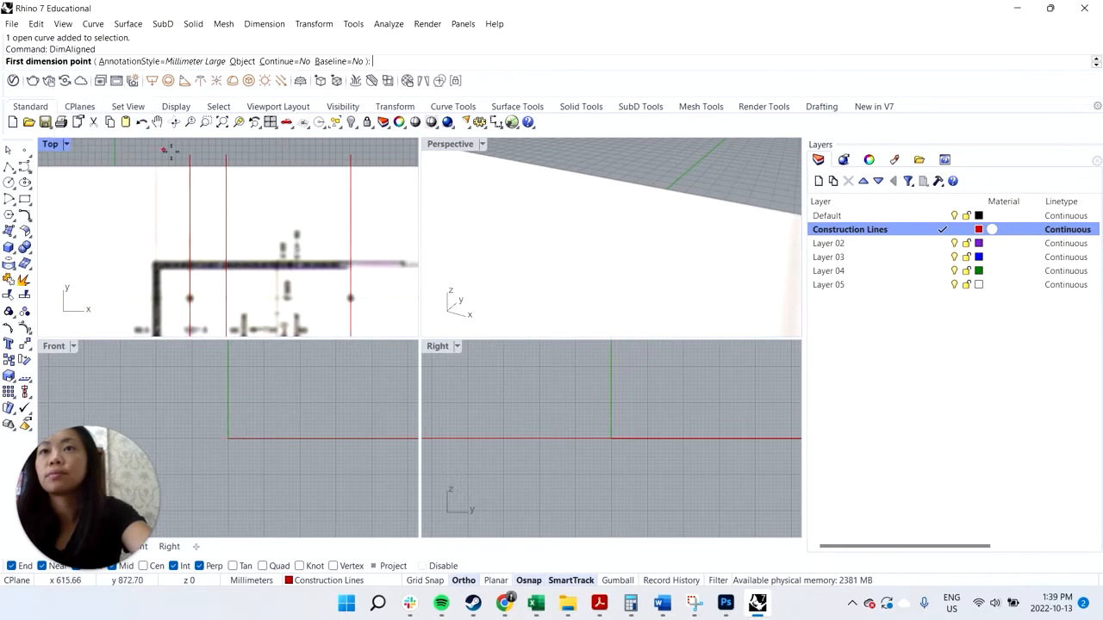
{"action": "left_click", "coordinate": [198, 156]}
{"action": "left_click", "coordinate": [350, 155]}
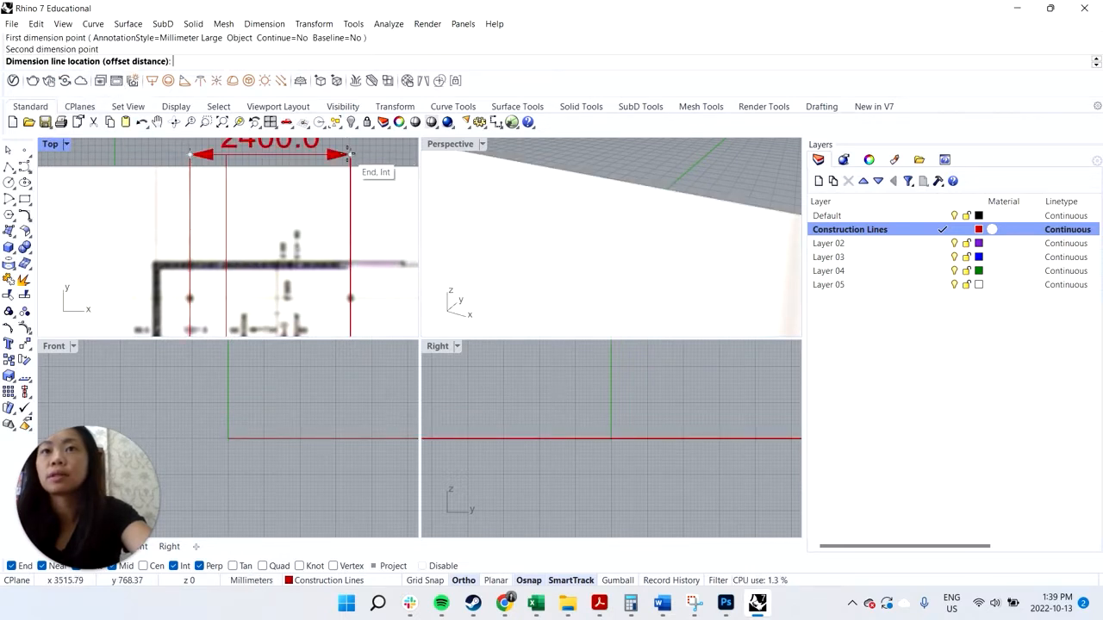
{"action": "scroll", "coordinate": [305, 249], "scroll_direction": "down", "scroll_amount": 2}
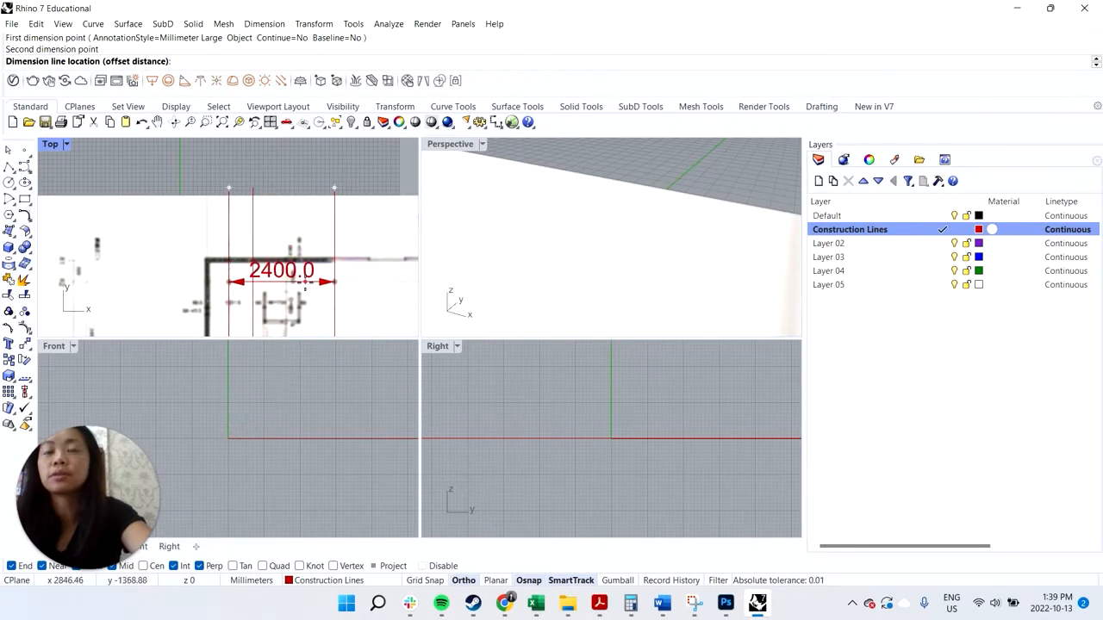
{"action": "left_click", "coordinate": [299, 168]}
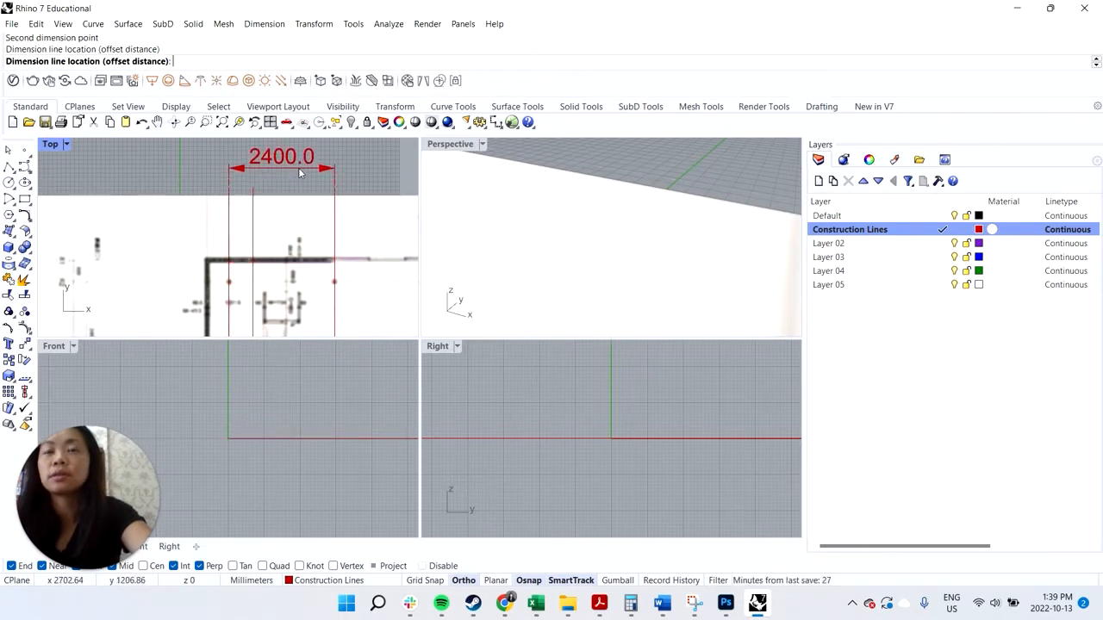
{"action": "key", "text": "Delete"}
Delete the middle construction line that marked the column row before scaling.
{"action": "left_click", "coordinate": [254, 194]}
{"action": "key", "text": "Delete"}
{"action": "scroll", "coordinate": [260, 191], "scroll_direction": "down", "scroll_amount": 10}
{"action": "left_click", "coordinate": [294, 225]}
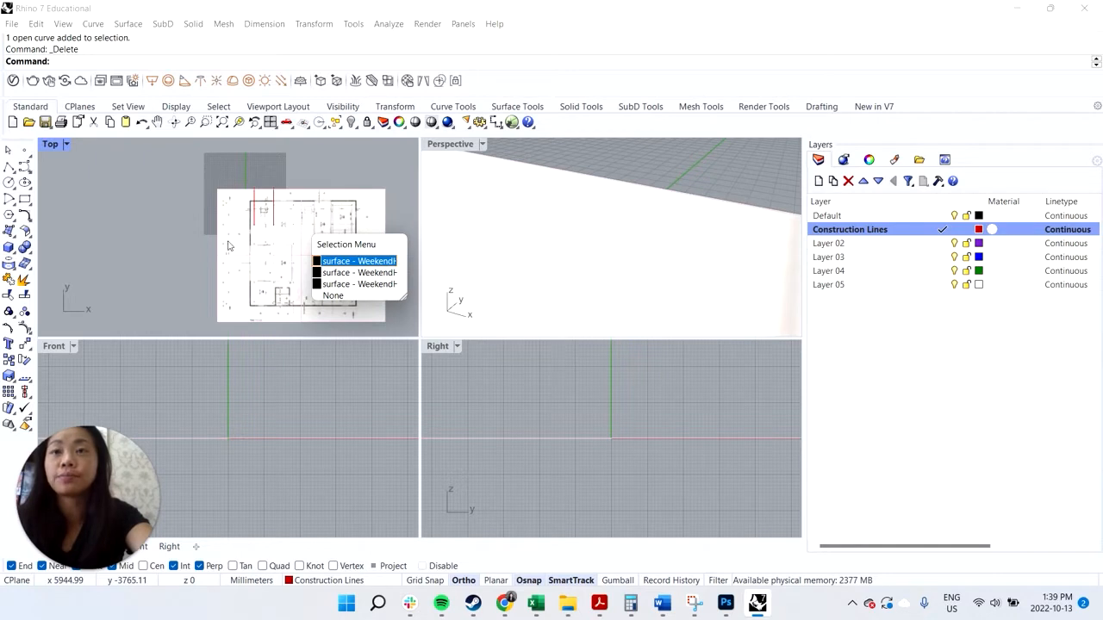
{"action": "left_click", "coordinate": [164, 238]}
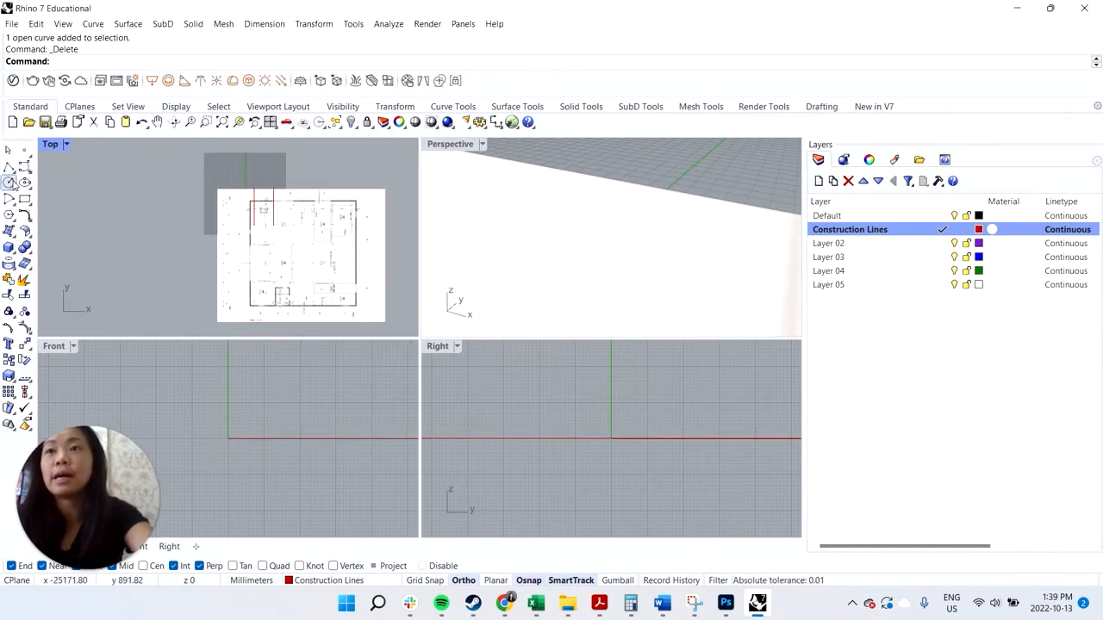
Draw a vertical polyline about 28040 mm long through the leftmost column row, from above the plan to below its lower edge.
{"action": "left_click", "coordinate": [8, 167]}
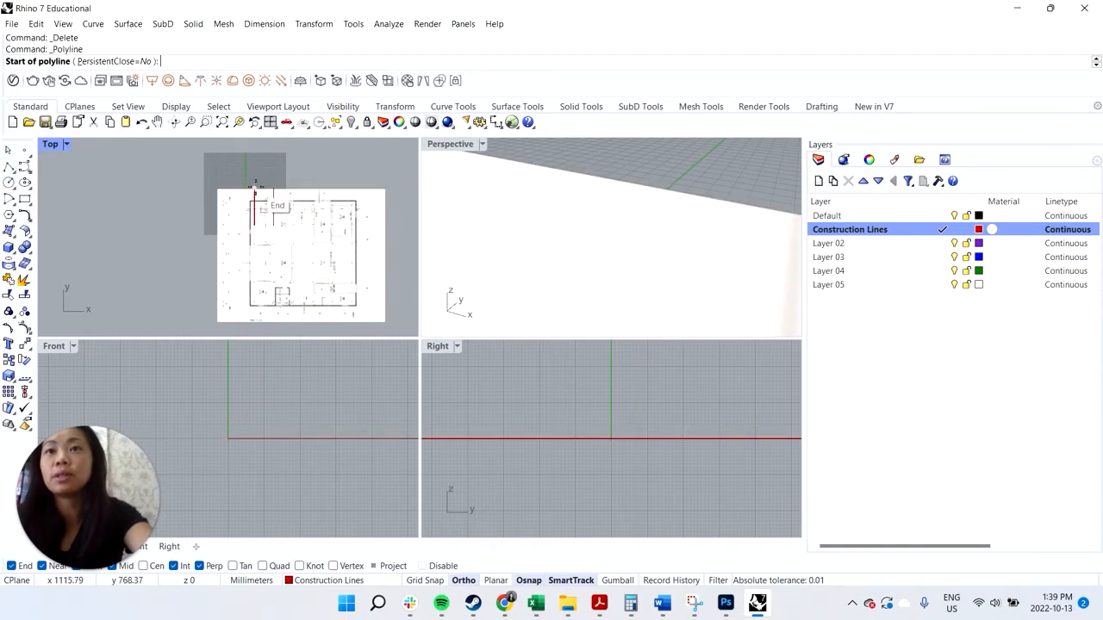
{"action": "left_click", "coordinate": [254, 156]}
{"action": "scroll", "coordinate": [253, 159], "scroll_direction": "down", "scroll_amount": 2}
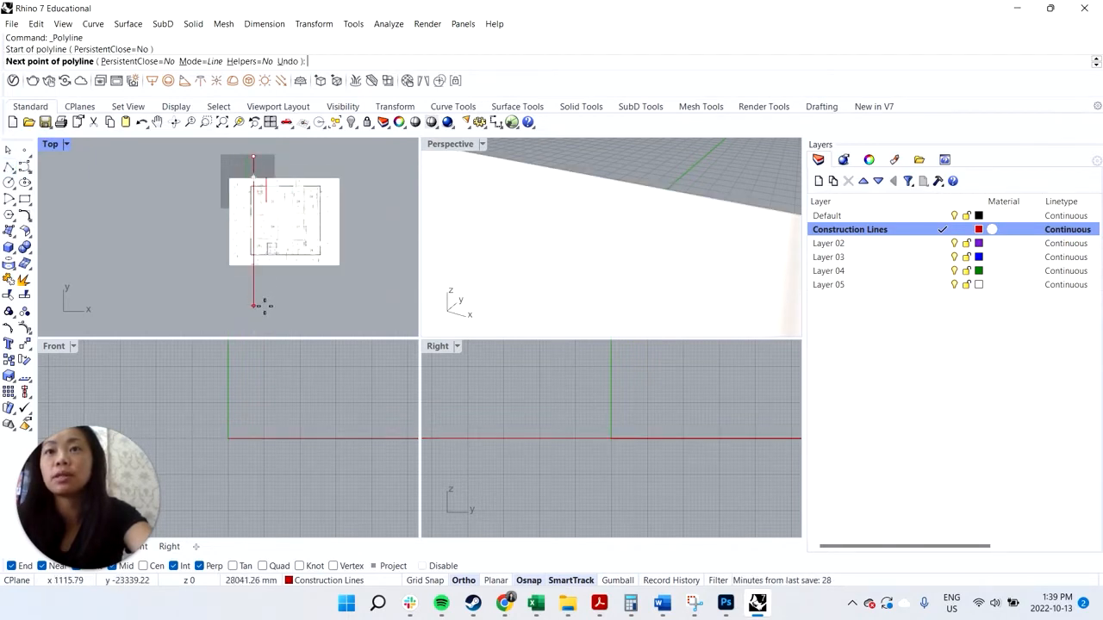
{"action": "left_click", "coordinate": [253, 305]}
{"action": "key", "text": "Return"}
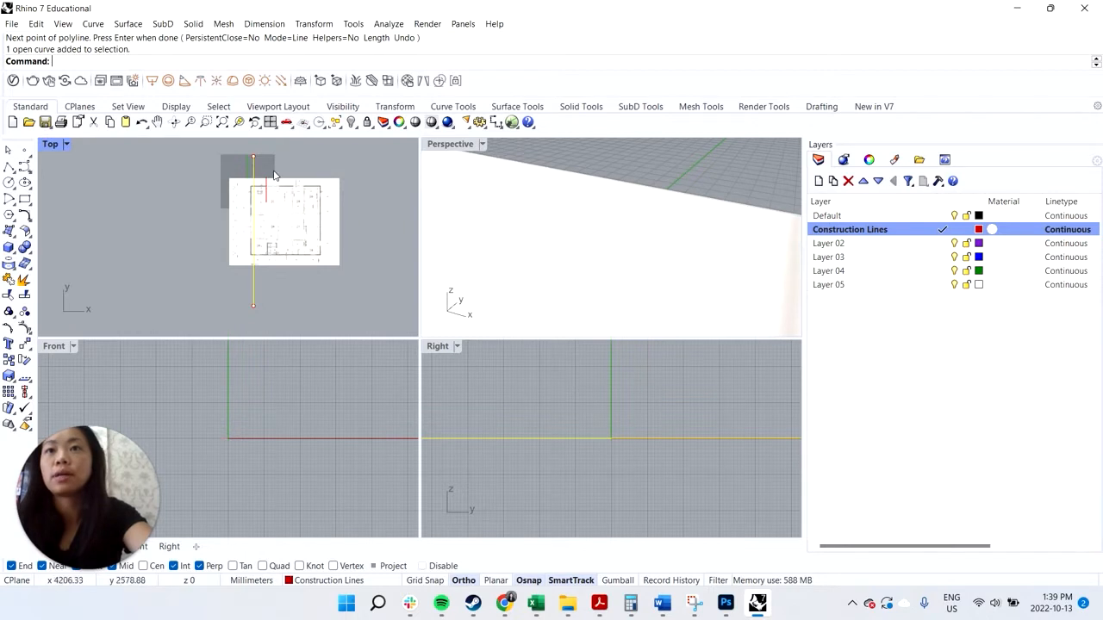
Offset the long vertical construction line 2400 mm to the right onto the next column row.
{"action": "type", "text": "F"}
{"action": "key", "text": "BackSpace"}
{"action": "type", "text": "Offset"}
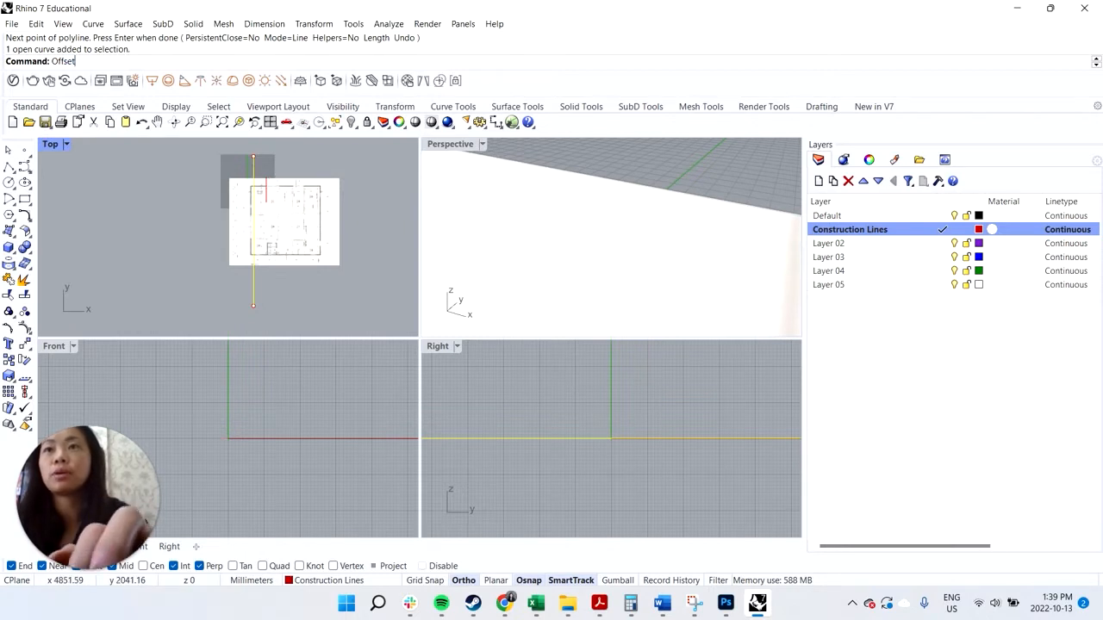
{"action": "key", "text": "Return"}
{"action": "scroll", "coordinate": [269, 164], "scroll_direction": "up", "scroll_amount": 3}
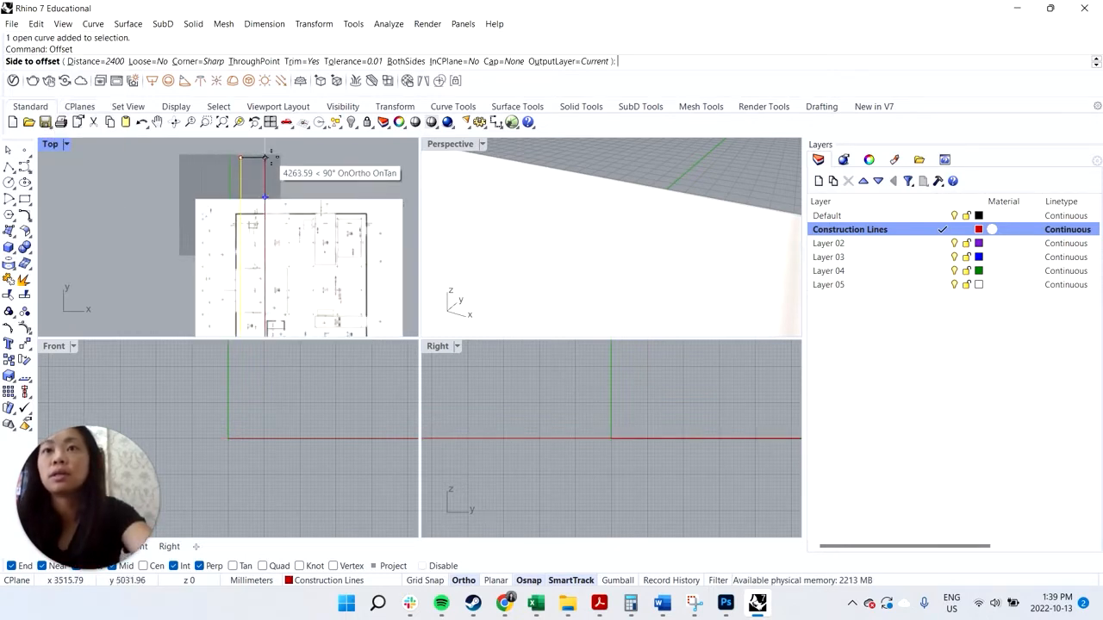
{"action": "left_click", "coordinate": [274, 168]}
Delete the two short construction lines that overlap the long ones.
{"action": "scroll", "coordinate": [257, 177], "scroll_direction": "down", "scroll_amount": 2}
{"action": "left_click_drag", "start_coordinate": [185, 174], "coordinate": [308, 300]}
{"action": "key", "text": "Delete"}
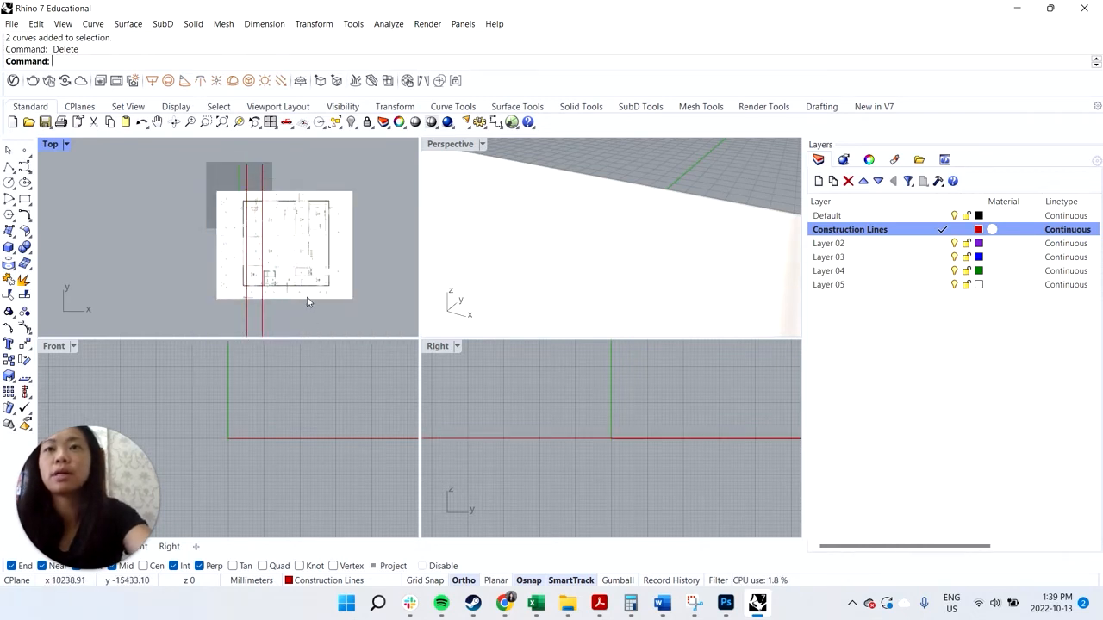
Offset the second construction line 2400 mm to the right, and offset the resulting line another 2400 mm to the right.
{"action": "scroll", "coordinate": [276, 173], "scroll_direction": "up", "scroll_amount": 3}
{"action": "left_click", "coordinate": [250, 183]}
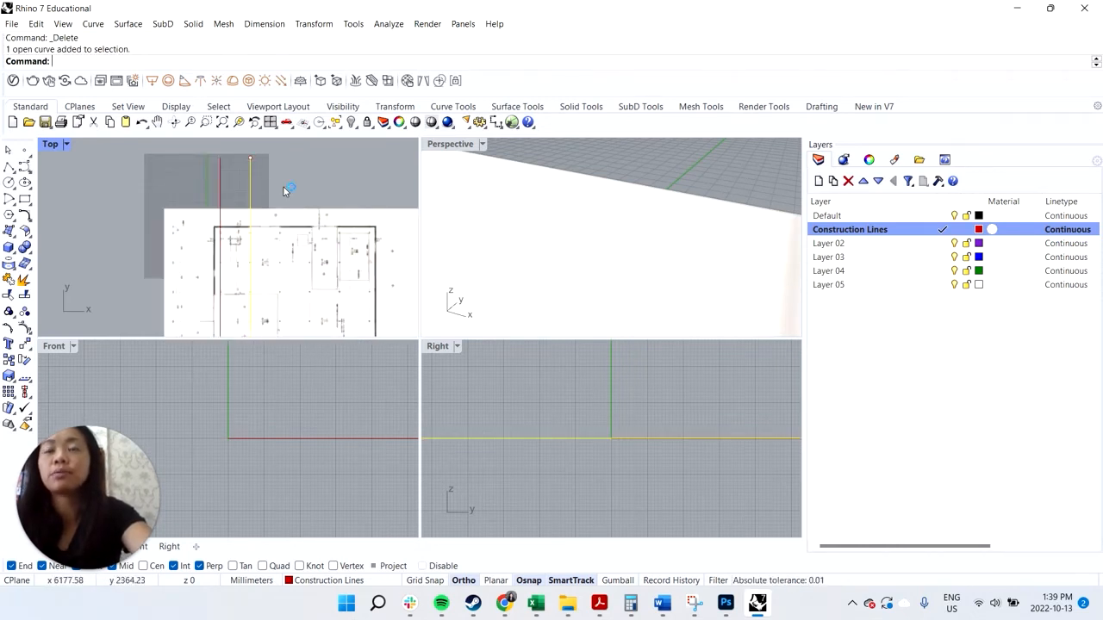
{"action": "type", "text": "Offset"}
{"action": "key", "text": "Return"}
{"action": "left_click", "coordinate": [328, 185]}
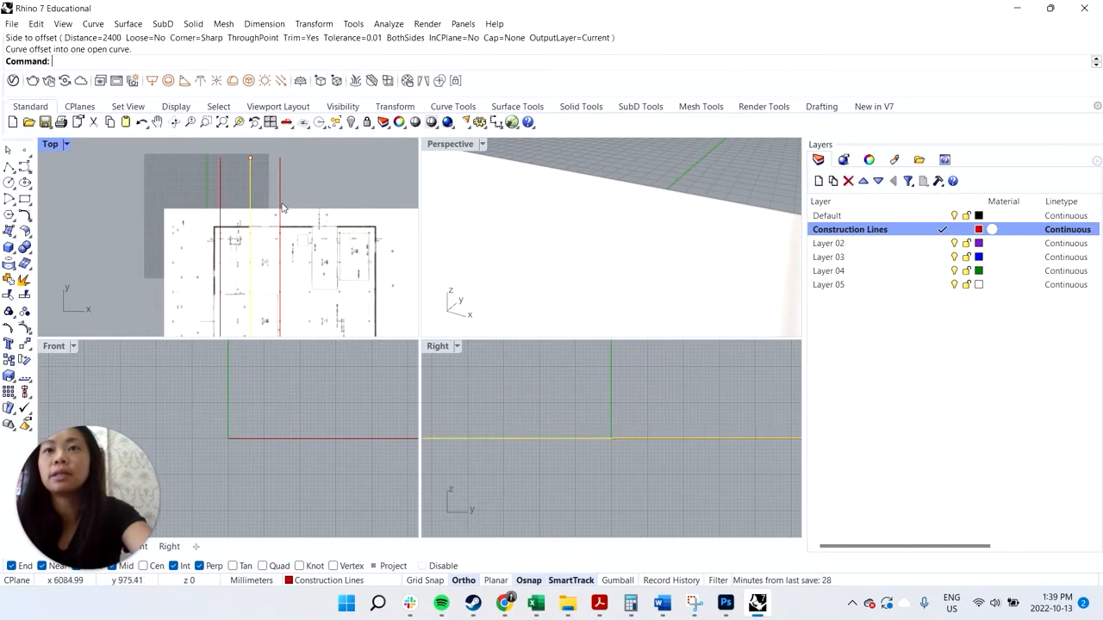
{"action": "key", "text": "Return"}
{"action": "left_click", "coordinate": [327, 183]}
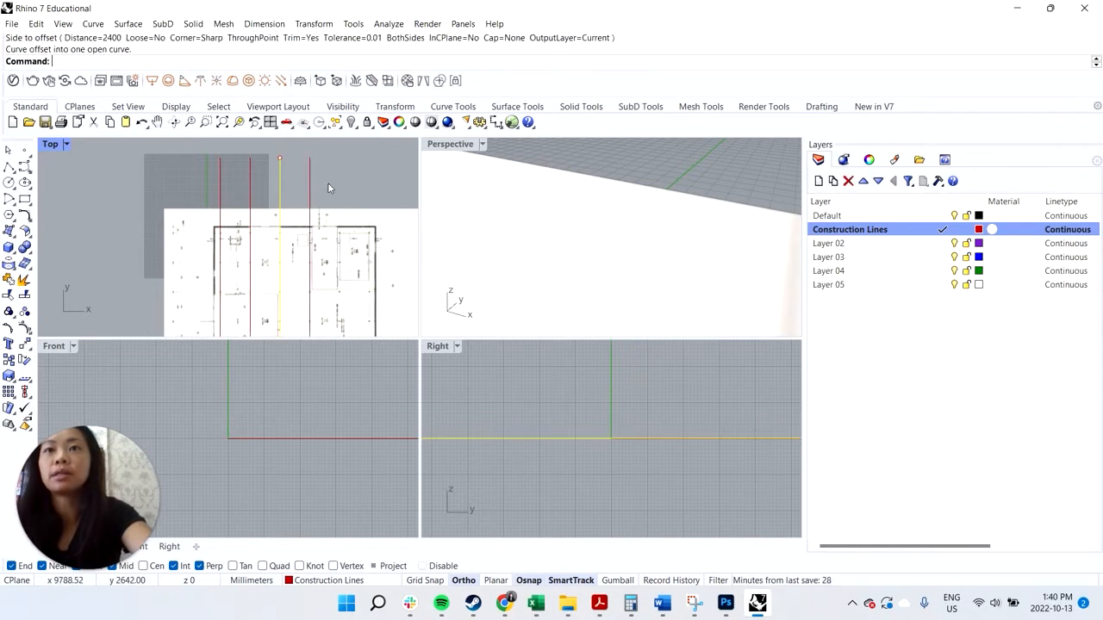
{"action": "key", "text": "Escape"}
{"action": "left_click", "coordinate": [310, 184]}
{"action": "key", "text": "Return"}
{"action": "left_click", "coordinate": [338, 184]}
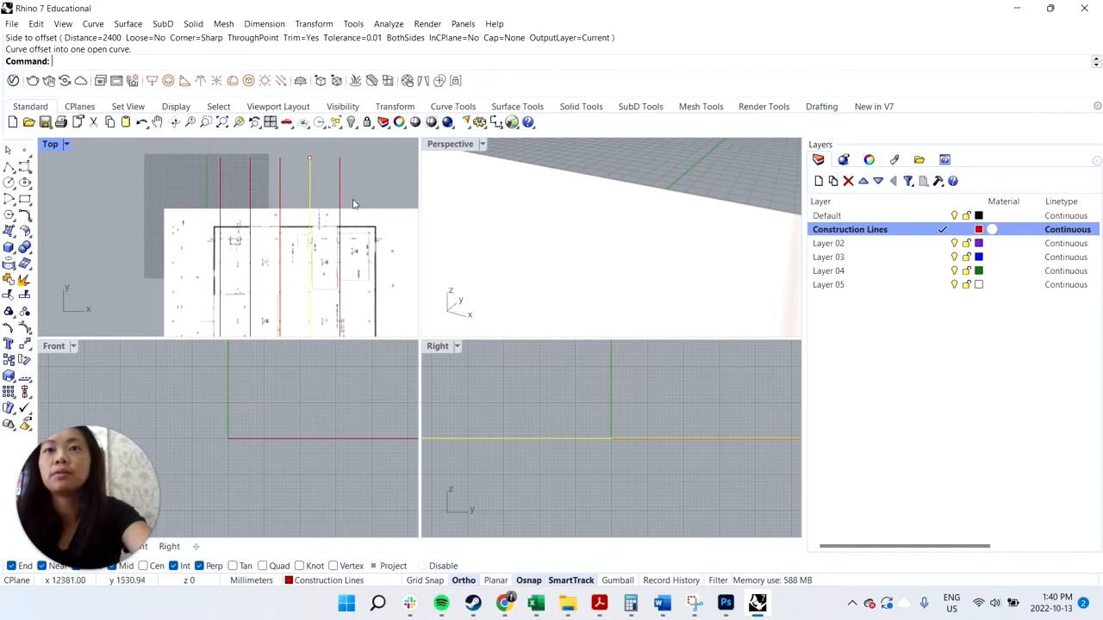
{"action": "scroll", "coordinate": [338, 189], "scroll_direction": "down", "scroll_amount": 6}
{"action": "key", "text": "ctrl+z"}
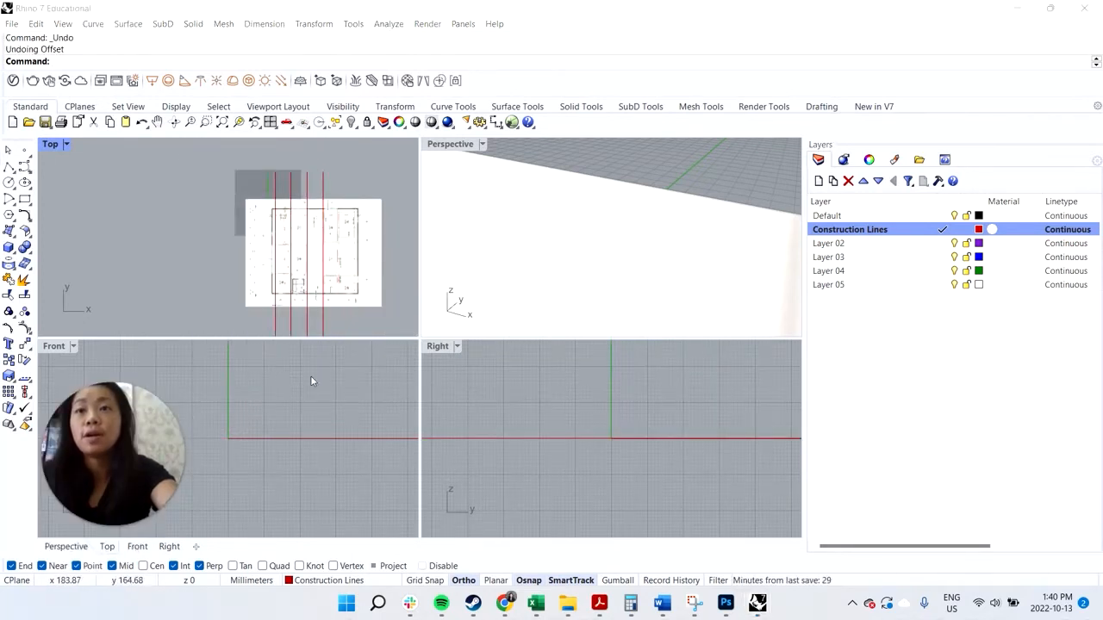
Offset the fourth vertical construction line 2400 mm to the right, and offset the resulting line another 2400 mm to the right.
{"action": "left_click", "coordinate": [323, 184]}
{"action": "key", "text": "Return"}
{"action": "left_click", "coordinate": [341, 184]}
{"action": "left_click", "coordinate": [341, 186]}
{"action": "key", "text": "Return"}
{"action": "left_click", "coordinate": [354, 189]}
{"action": "scroll", "coordinate": [358, 207], "scroll_direction": "up", "scroll_amount": 5}
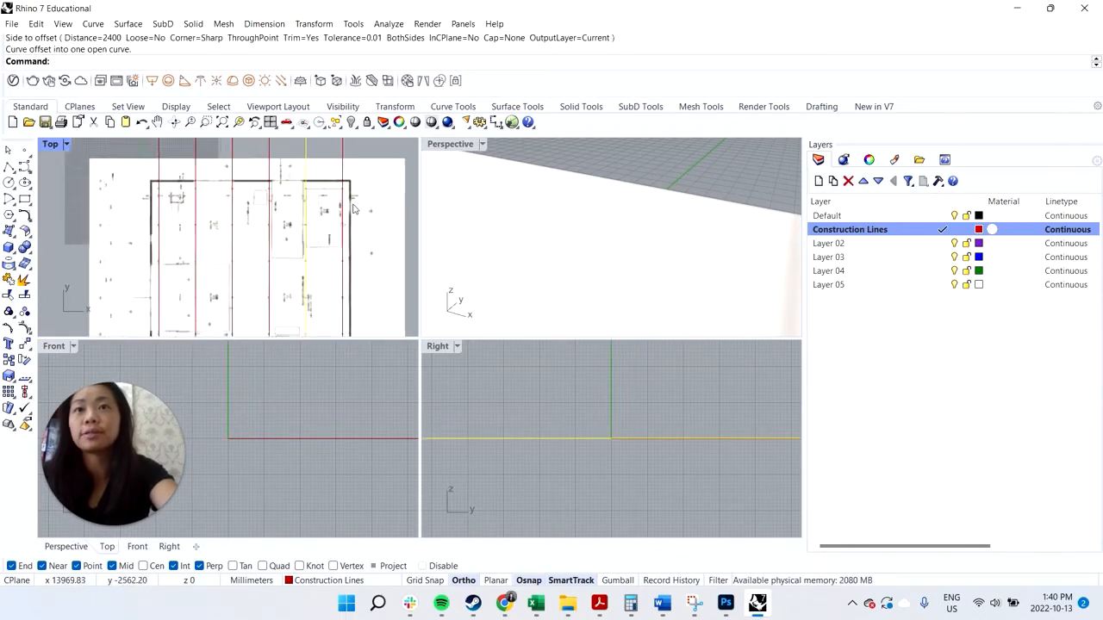
{"action": "scroll", "coordinate": [353, 207], "scroll_direction": "up", "scroll_amount": 2}
{"action": "scroll", "coordinate": [332, 188], "scroll_direction": "down", "scroll_amount": 3}
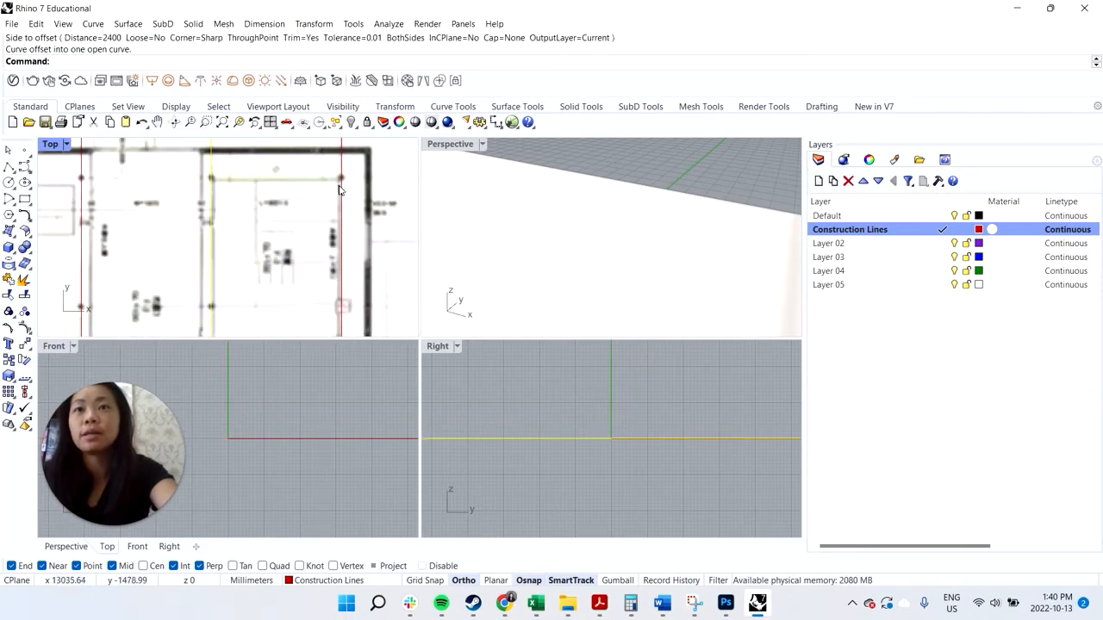
{"action": "scroll", "coordinate": [226, 203], "scroll_direction": "down", "scroll_amount": 2}
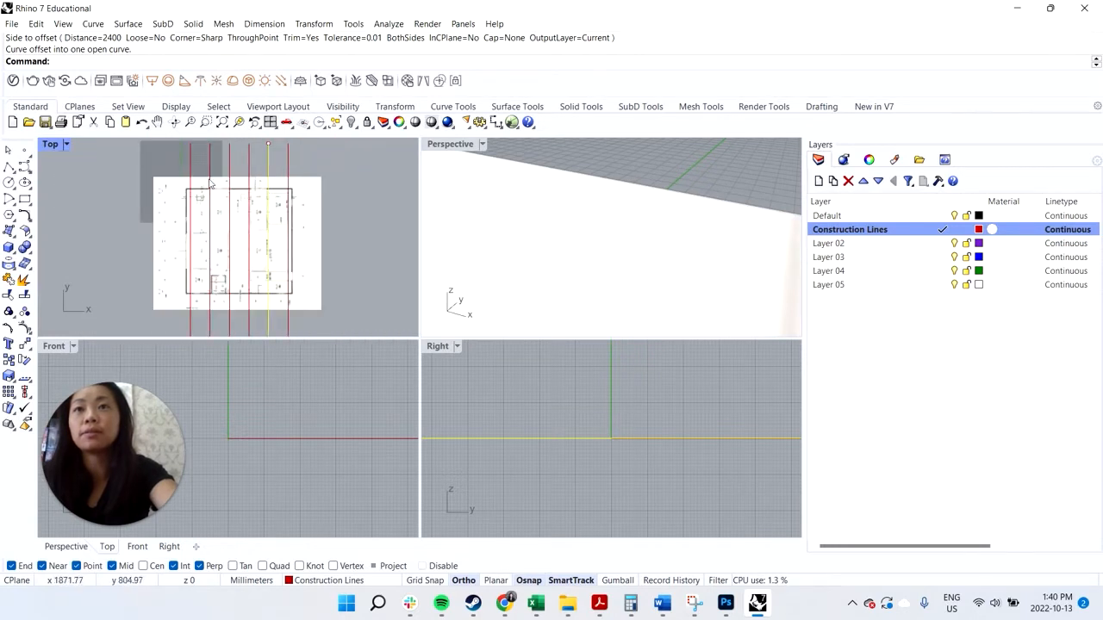
Draw a horizontal polyline about 27800 mm long near the uppermost column row, extending past both sides of the plan.
{"action": "scroll", "coordinate": [103, 187], "scroll_direction": "up", "scroll_amount": 3}
{"action": "left_click", "coordinate": [9, 167]}
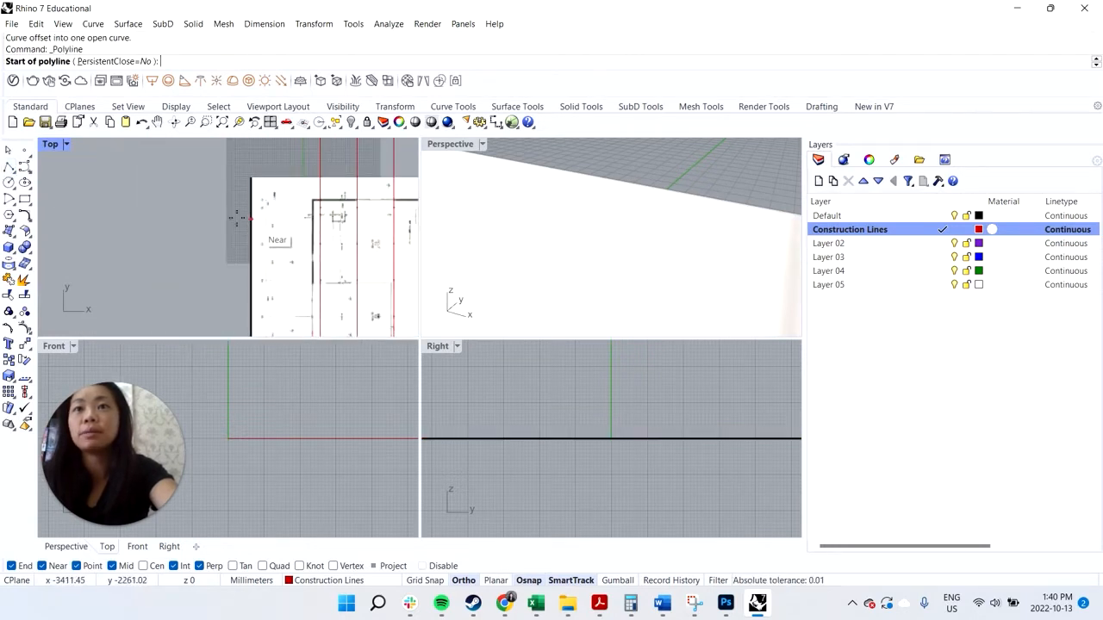
{"action": "scroll", "coordinate": [225, 215], "scroll_direction": "up", "scroll_amount": 1}
{"action": "scroll", "coordinate": [185, 209], "scroll_direction": "down", "scroll_amount": 3}
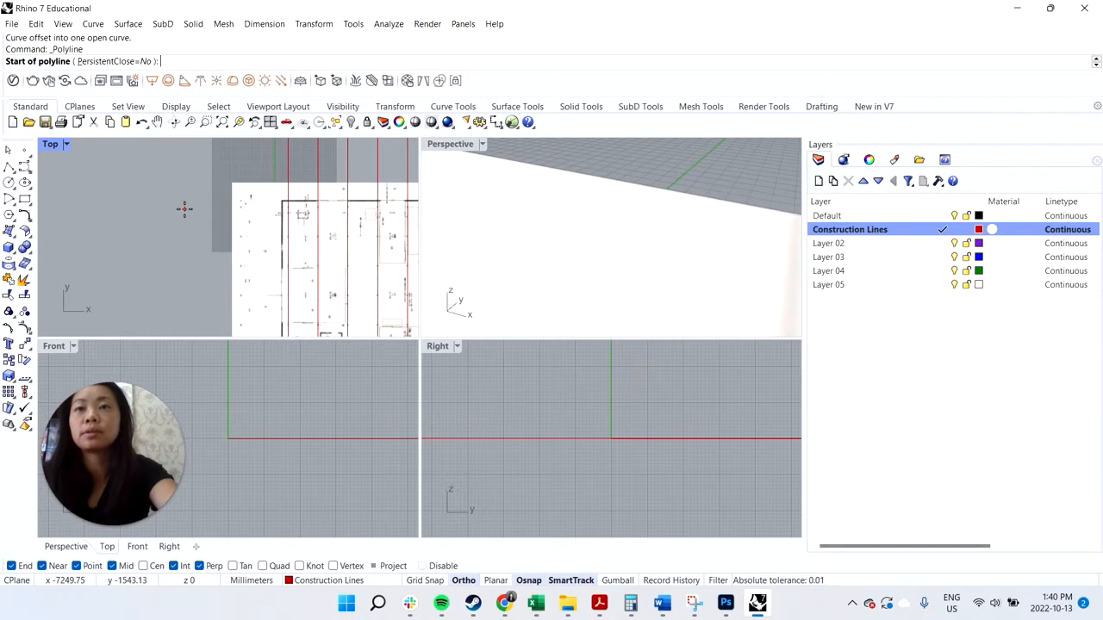
{"action": "left_click", "coordinate": [184, 208]}
{"action": "left_click", "coordinate": [411, 208]}
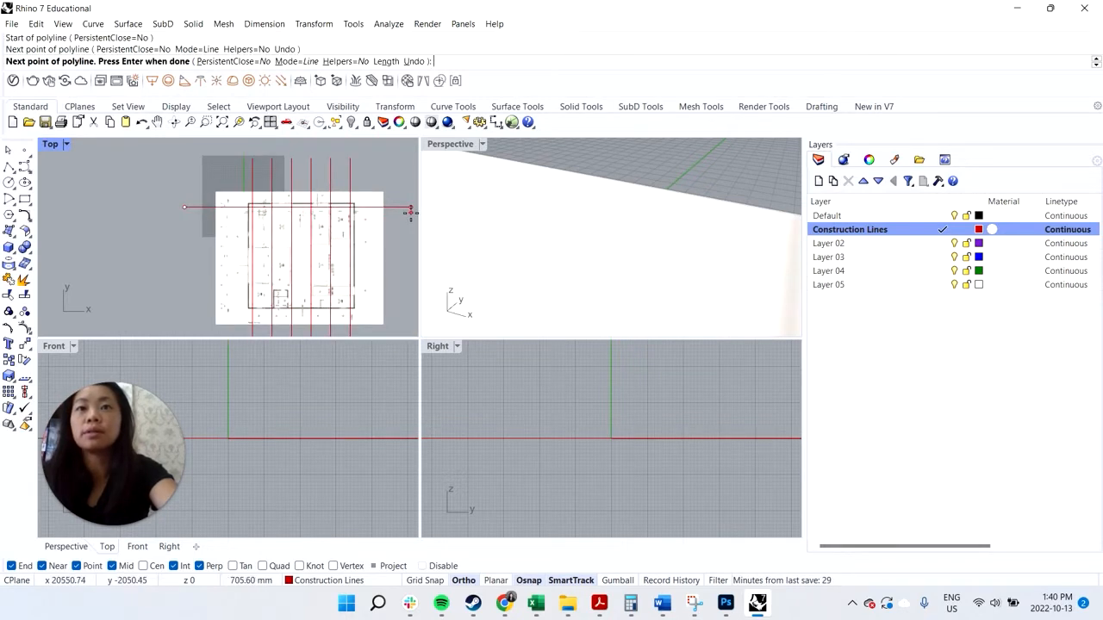
{"action": "key", "text": "Return"}
{"action": "scroll", "coordinate": [268, 205], "scroll_direction": "up", "scroll_amount": 3}
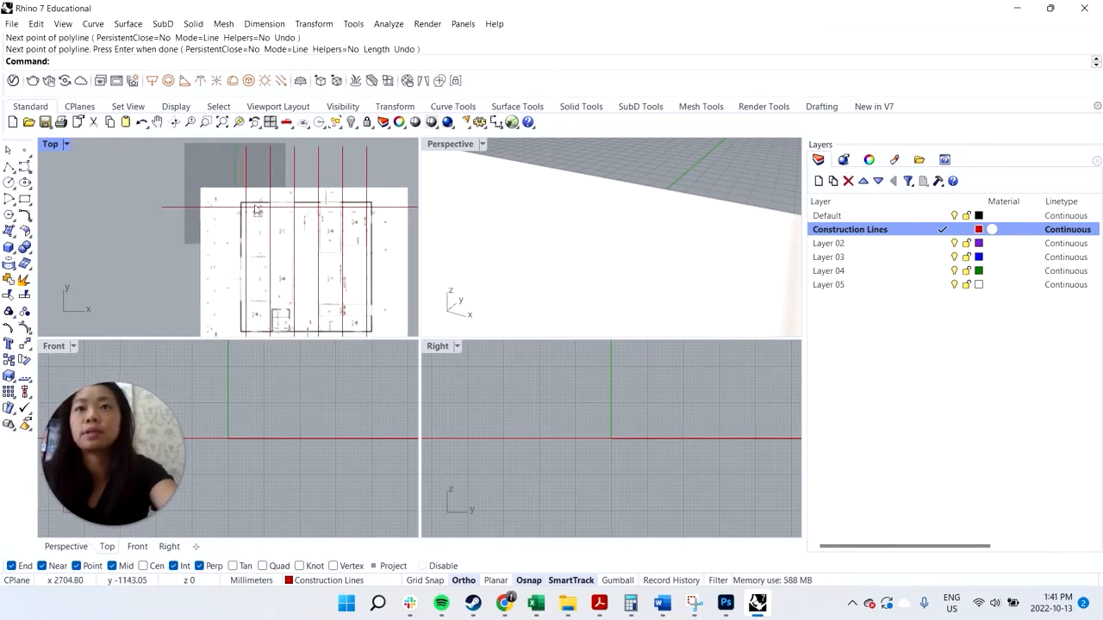
Move the horizontal construction line vertically onto the centre of the upper-left column.
{"action": "left_click", "coordinate": [136, 209]}
{"action": "scroll", "coordinate": [257, 212], "scroll_direction": "up", "scroll_amount": 10}
{"action": "type", "text": "Mo"}
{"action": "key", "text": "Return"}
{"action": "left_click", "coordinate": [196, 206]}
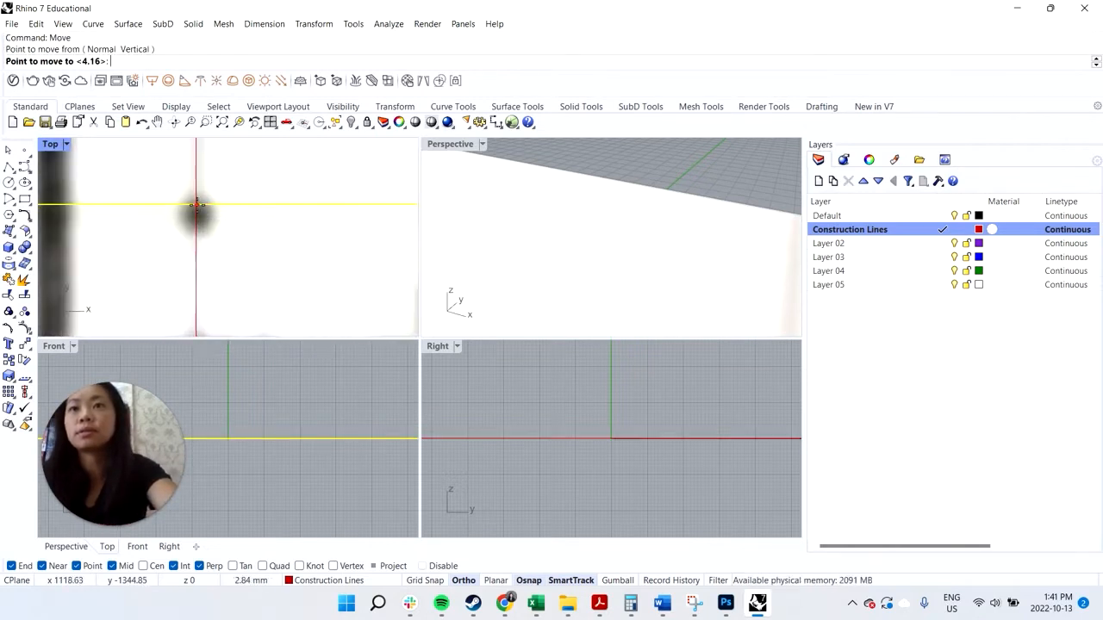
{"action": "left_click", "coordinate": [200, 213]}
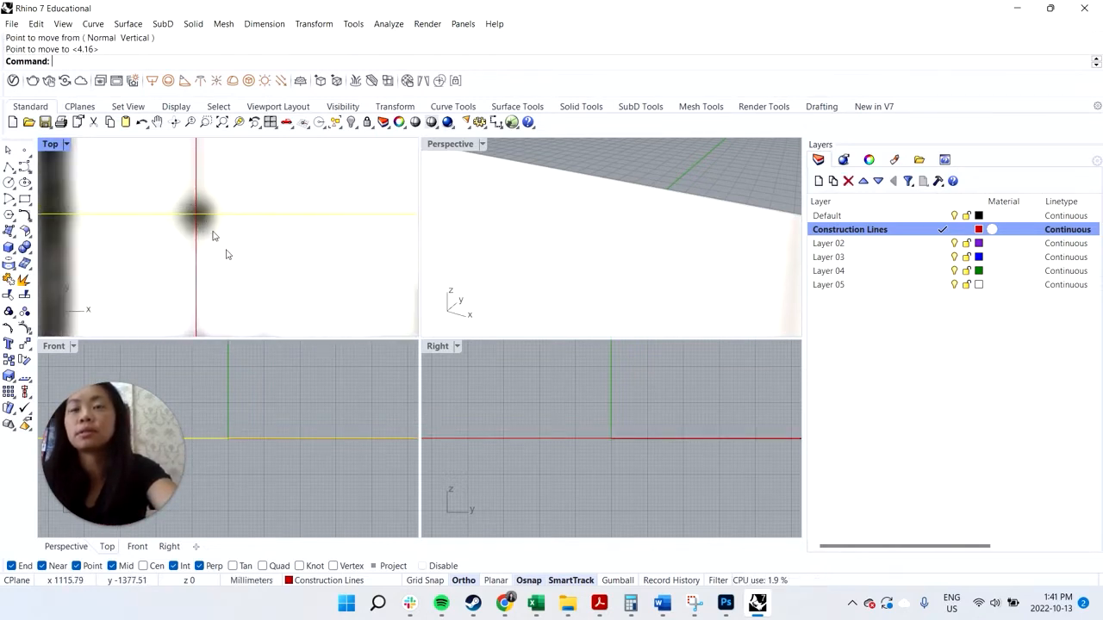
Offset the horizontal construction line 2400 mm downward, and offset the resulting line another 2400 mm downward.
{"action": "scroll", "coordinate": [222, 221], "scroll_direction": "down", "scroll_amount": 5}
{"action": "scroll", "coordinate": [225, 224], "scroll_direction": "down", "scroll_amount": 3}
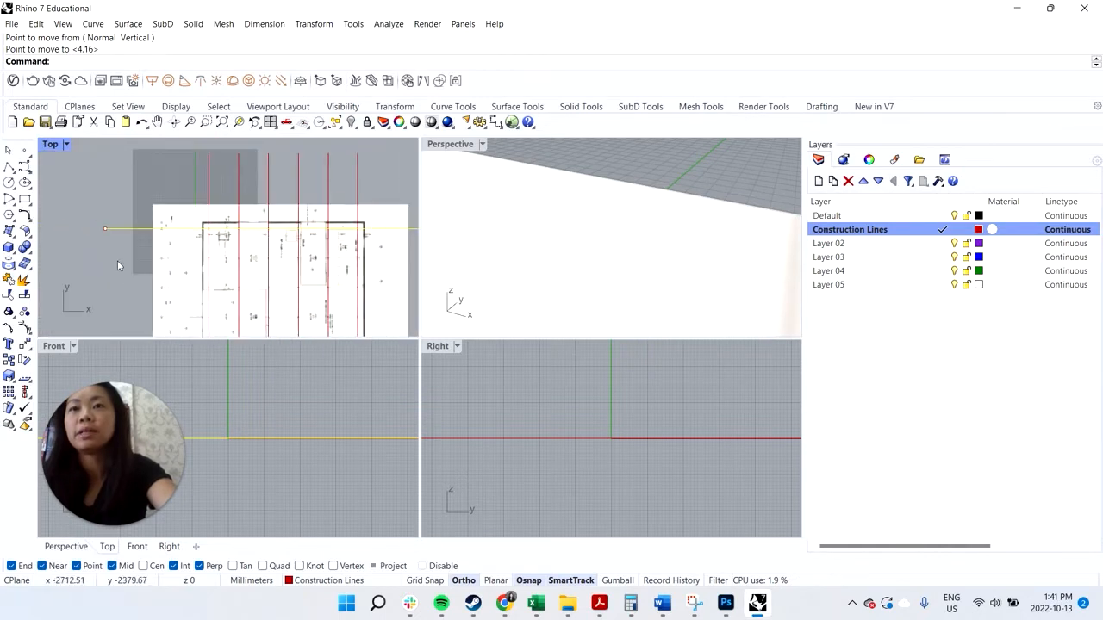
{"action": "type", "text": "offset"}
{"action": "key", "text": "Return"}
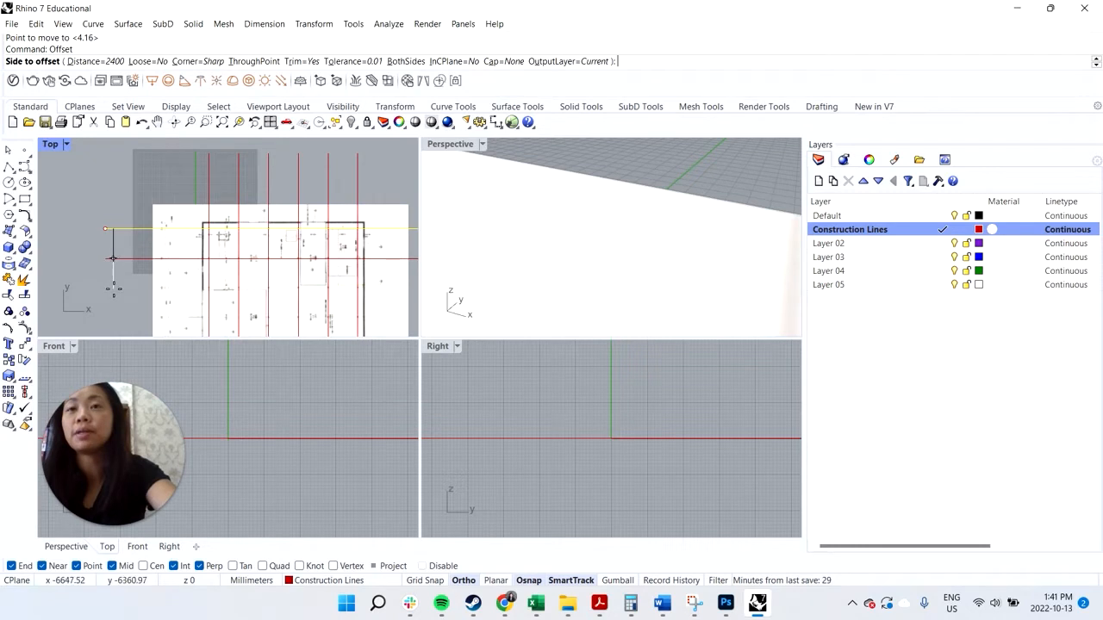
{"action": "left_click", "coordinate": [122, 258]}
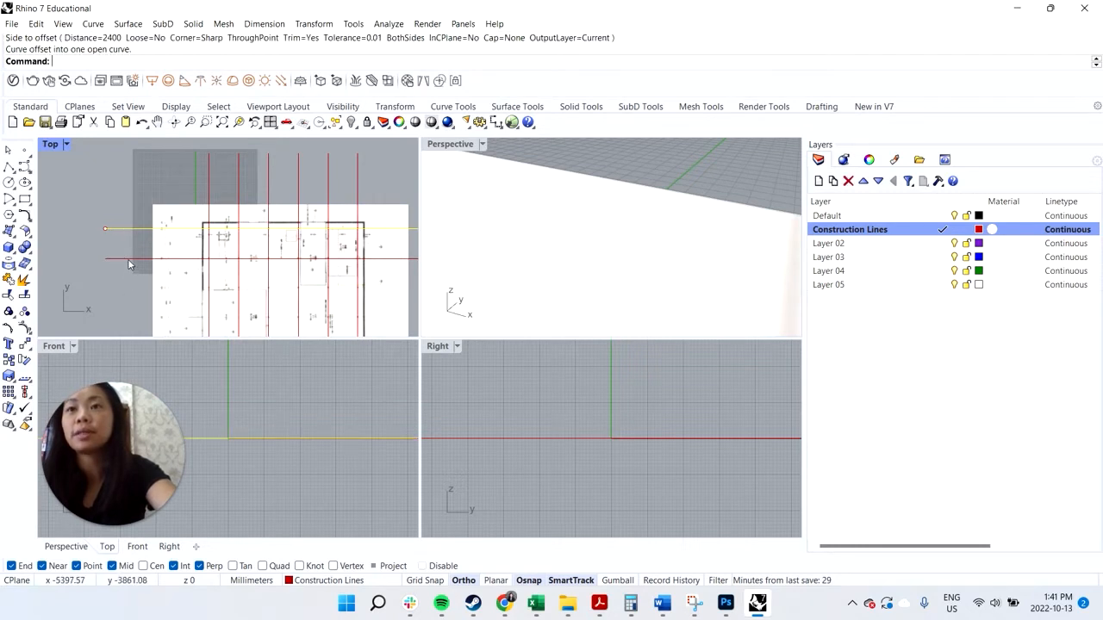
{"action": "key", "text": "Return"}
{"action": "left_click", "coordinate": [126, 302]}
Offset the third horizontal construction line 2400 mm downward three times in succession, reaching the lowest column row.
{"action": "right_click_drag", "start_coordinate": [128, 303], "coordinate": [141, 210]}
{"action": "key", "text": "Return"}
{"action": "left_click", "coordinate": [142, 229]}
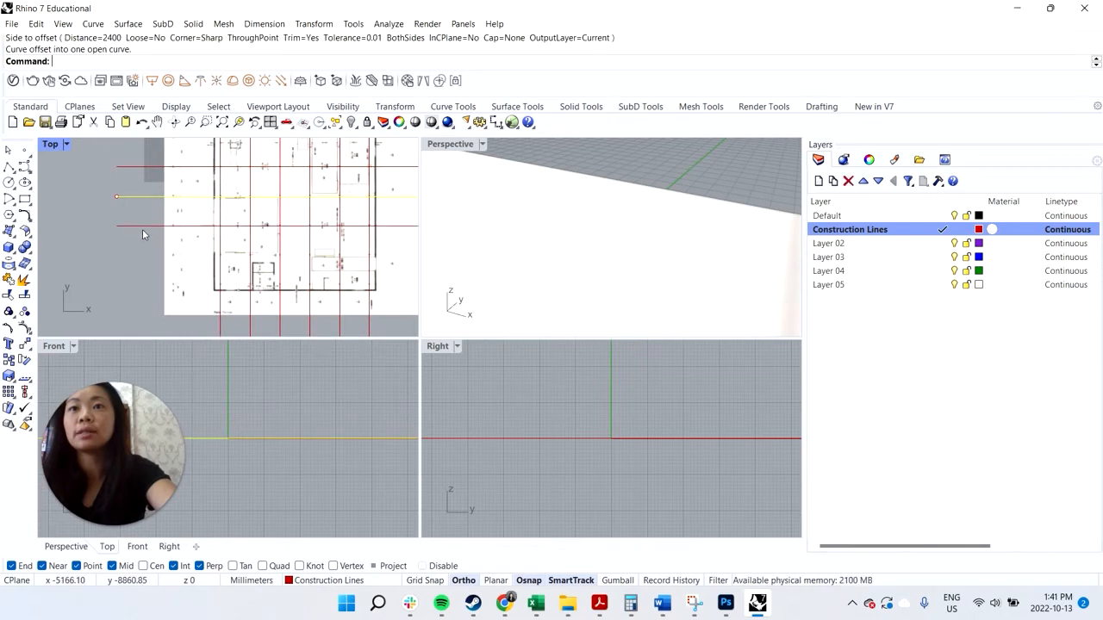
{"action": "key", "text": "Return"}
{"action": "left_click", "coordinate": [135, 258]}
{"action": "key", "text": "Return"}
{"action": "left_click", "coordinate": [140, 257]}
{"action": "left_click", "coordinate": [140, 284]}
{"action": "left_click", "coordinate": [114, 298]}
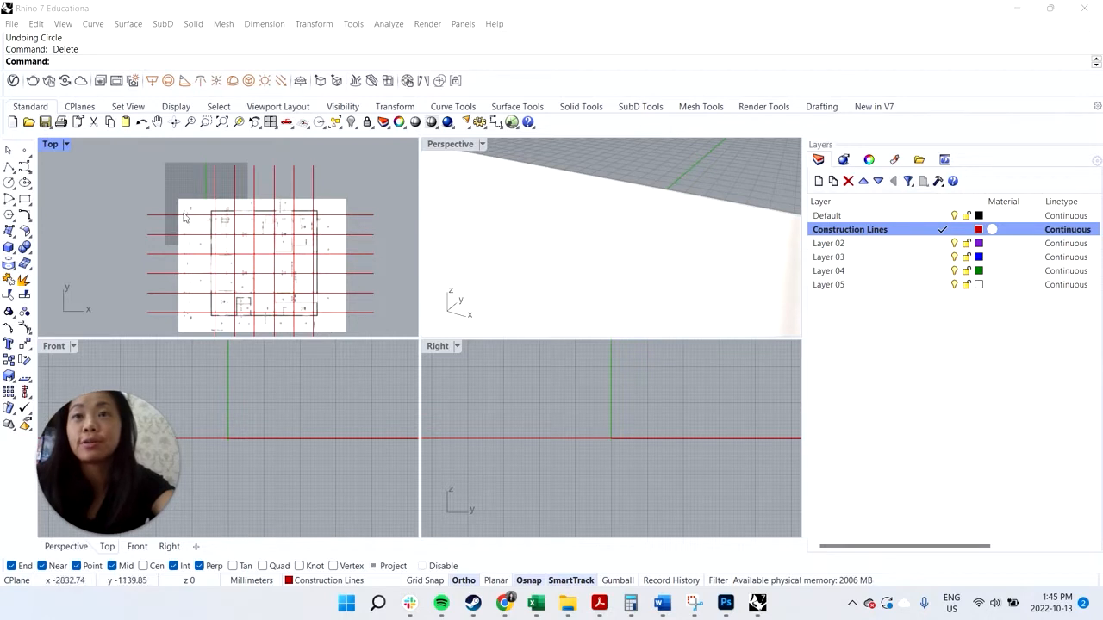
Offset the rightmost vertical construction line 500 mm outward to the right for the outer wall.
{"action": "scroll", "coordinate": [258, 230], "scroll_direction": "up", "scroll_amount": 5}
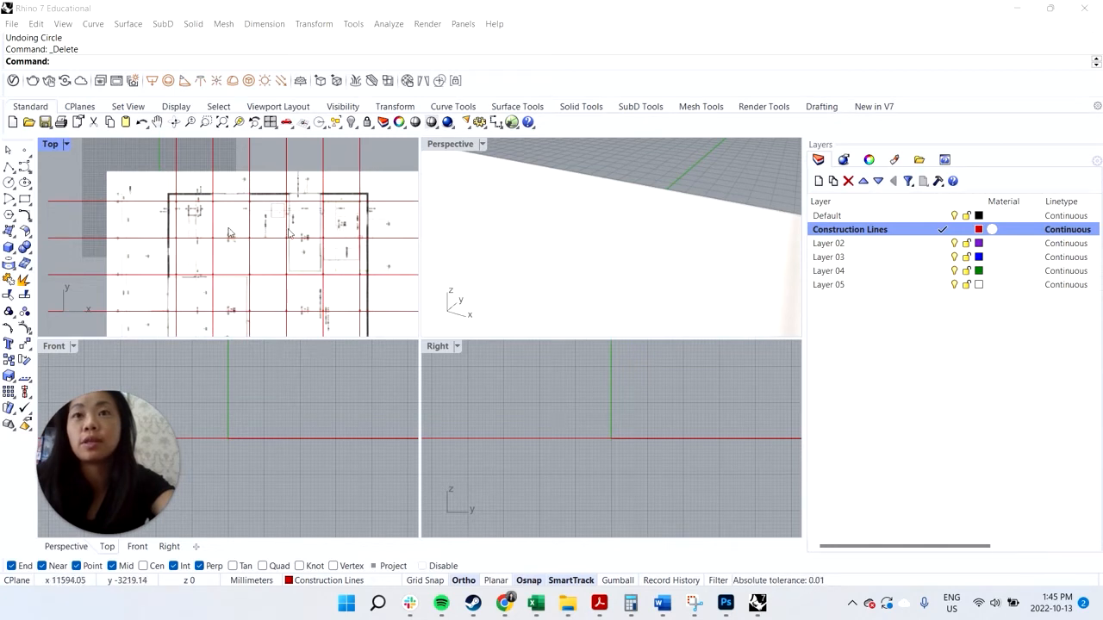
{"action": "scroll", "coordinate": [340, 226], "scroll_direction": "down", "scroll_amount": 3}
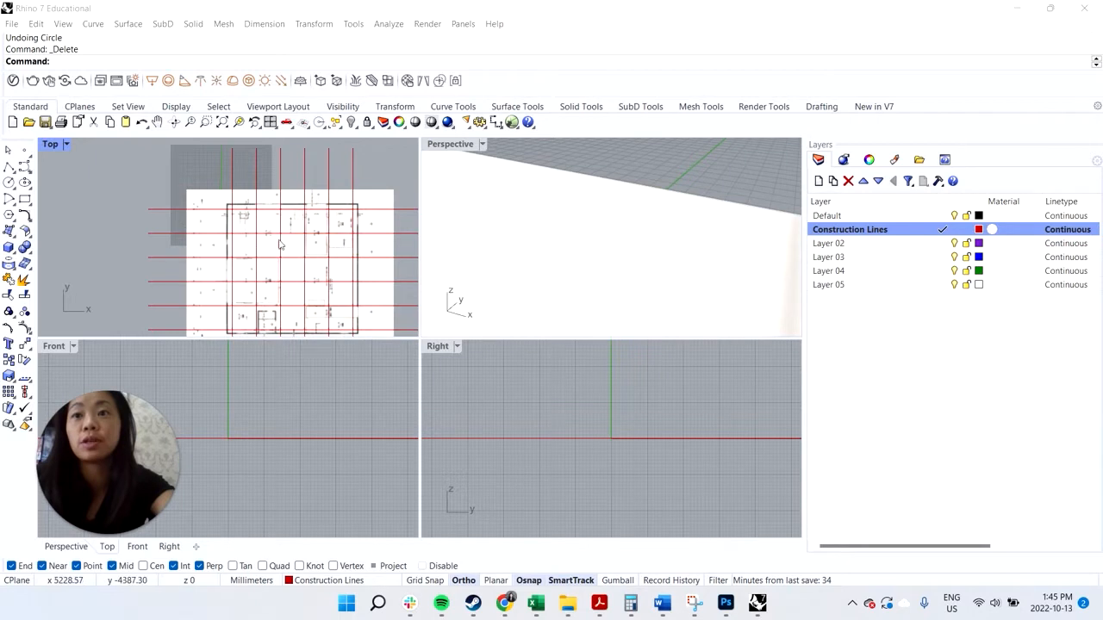
{"action": "left_click", "coordinate": [352, 228]}
{"action": "left_click", "coordinate": [392, 224]}
{"action": "type", "text": "Offset"}
{"action": "key", "text": "Return"}
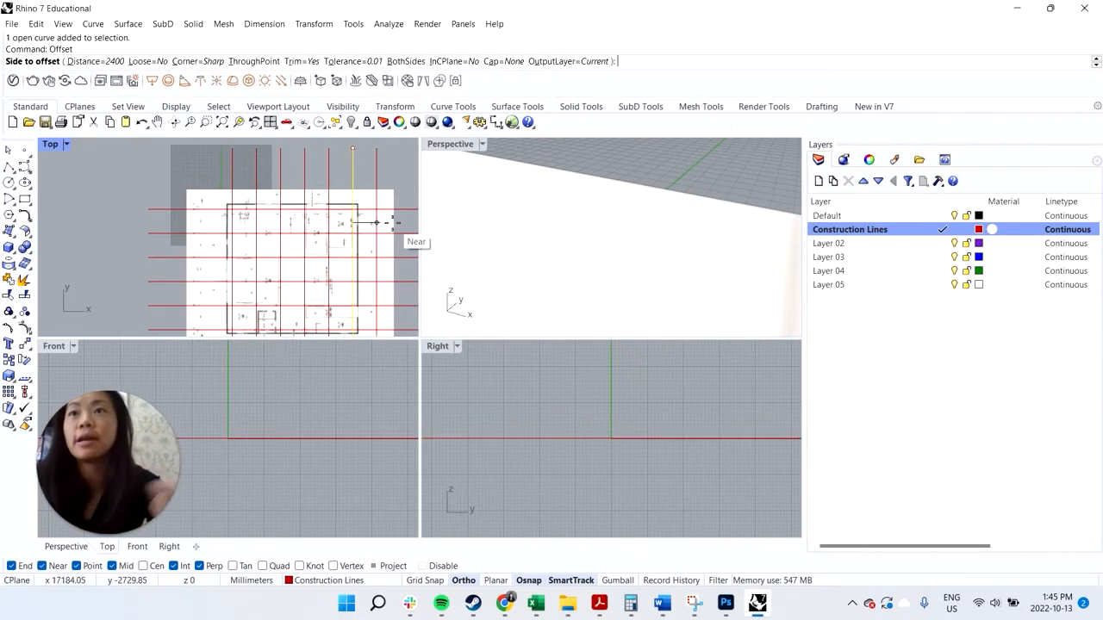
{"action": "left_click", "coordinate": [89, 60]}
{"action": "type", "text": "500"}
{"action": "key", "text": "Return"}
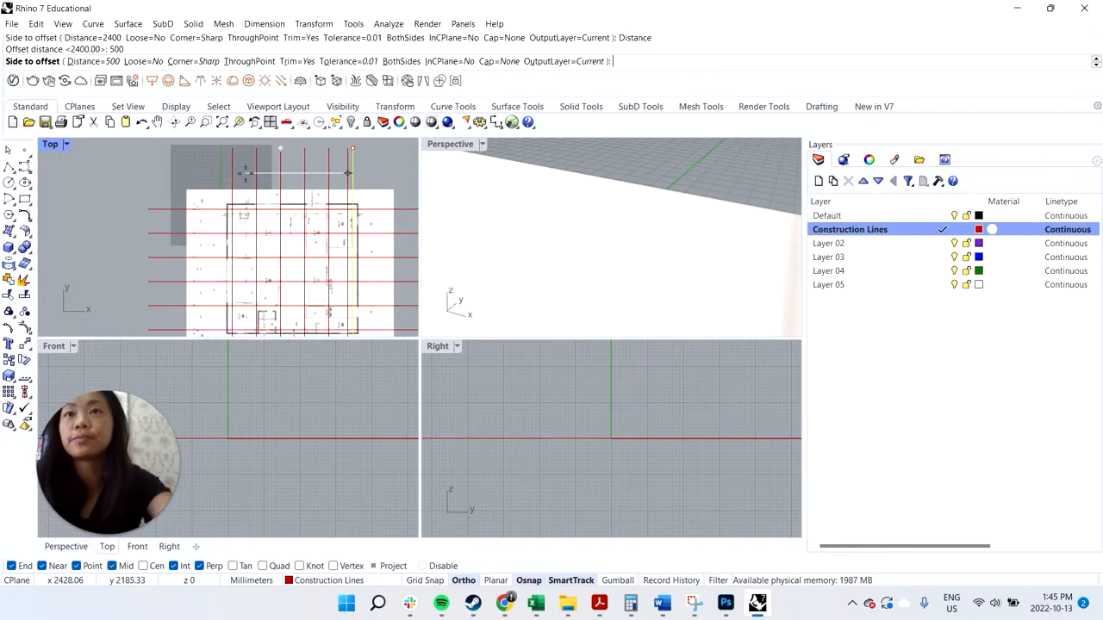
{"action": "left_click", "coordinate": [392, 208]}
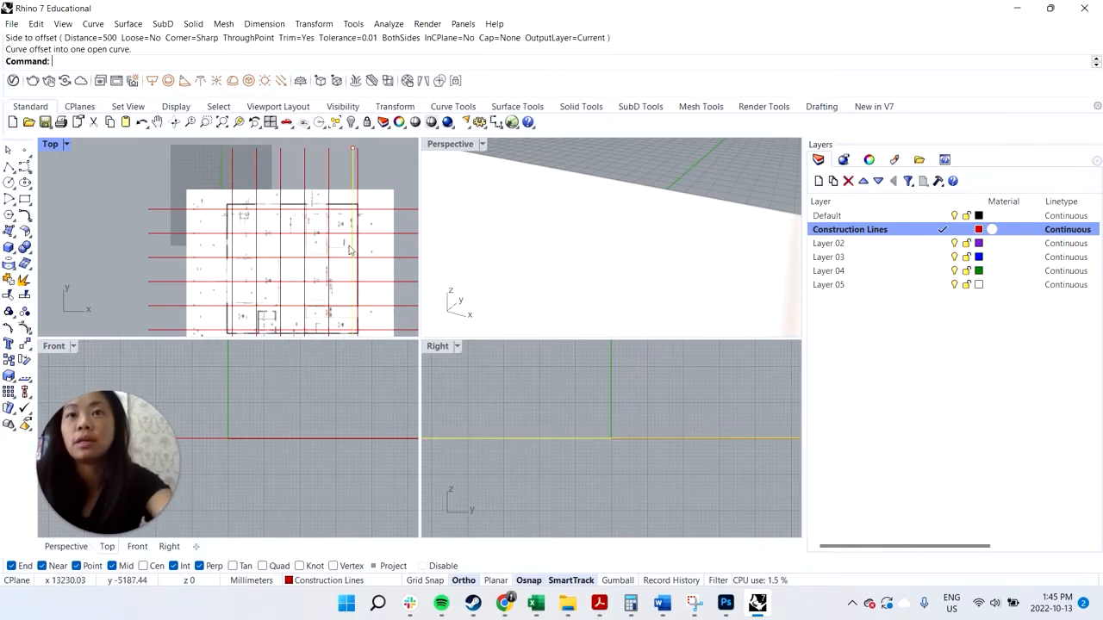
Offset the leftmost vertical construction line 500 mm to the left and the uppermost horizontal line 500 mm upward.
{"action": "left_click", "coordinate": [242, 199]}
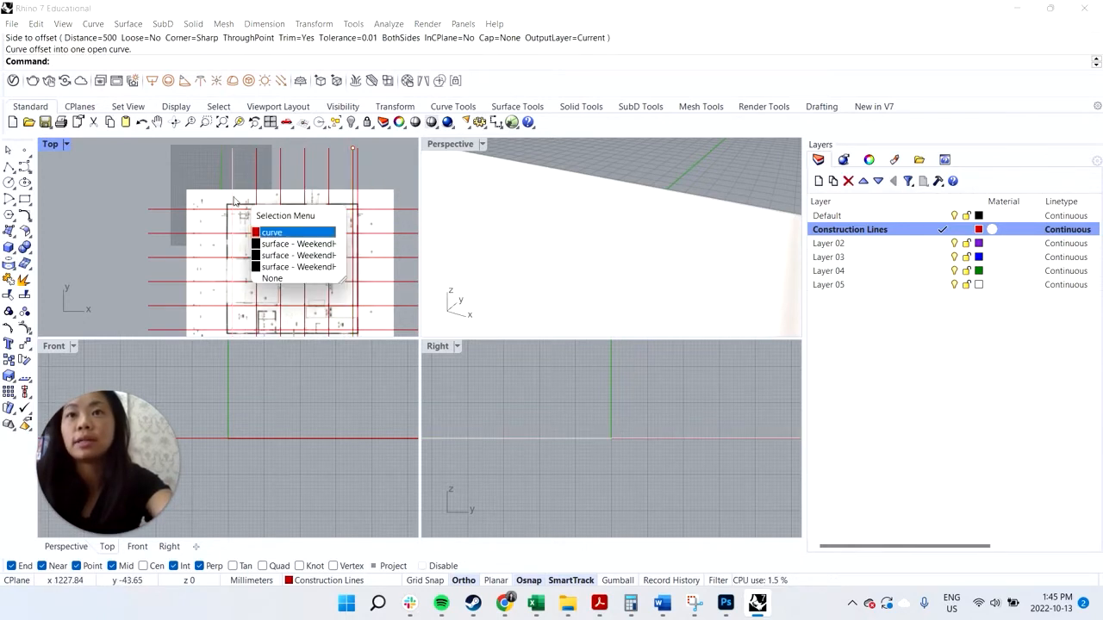
{"action": "left_click", "coordinate": [263, 232]}
{"action": "key", "text": "Return"}
{"action": "left_click", "coordinate": [198, 209]}
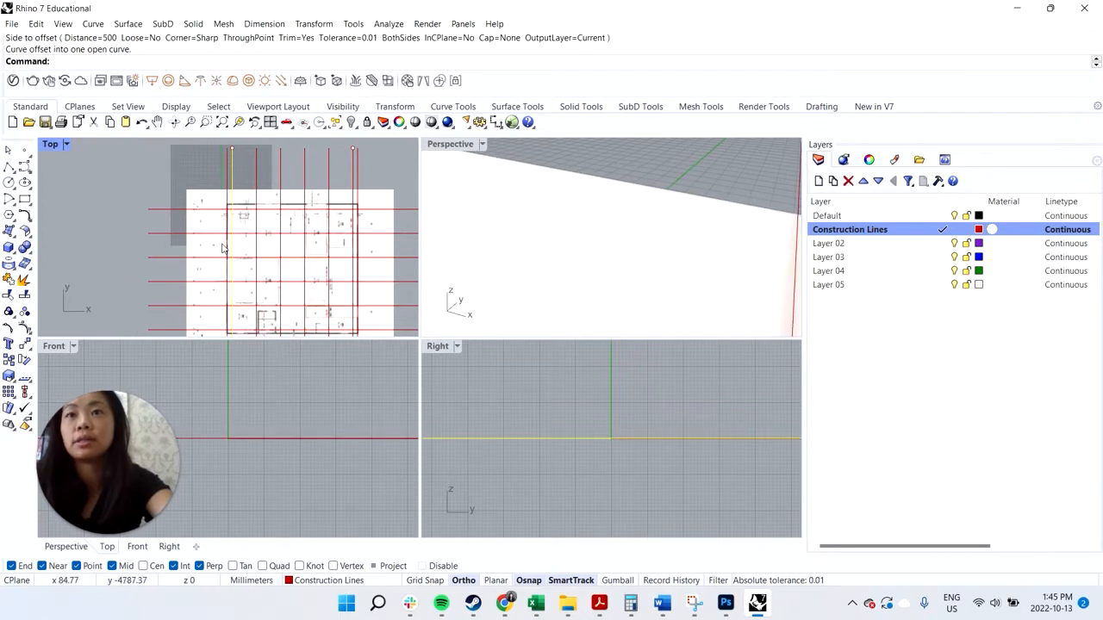
{"action": "left_click", "coordinate": [376, 215]}
{"action": "left_click", "coordinate": [409, 248]}
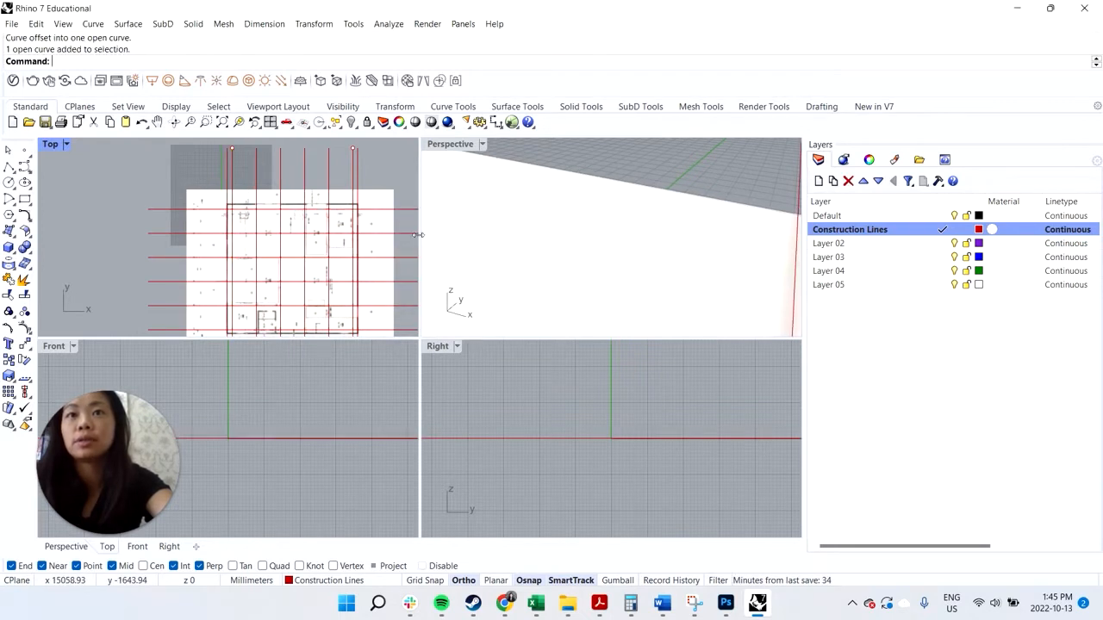
{"action": "key", "text": "Return"}
{"action": "left_click", "coordinate": [394, 197]}
Offset the lowest horizontal construction line 500 mm downward, outside the column grid.
{"action": "left_click", "coordinate": [380, 332]}
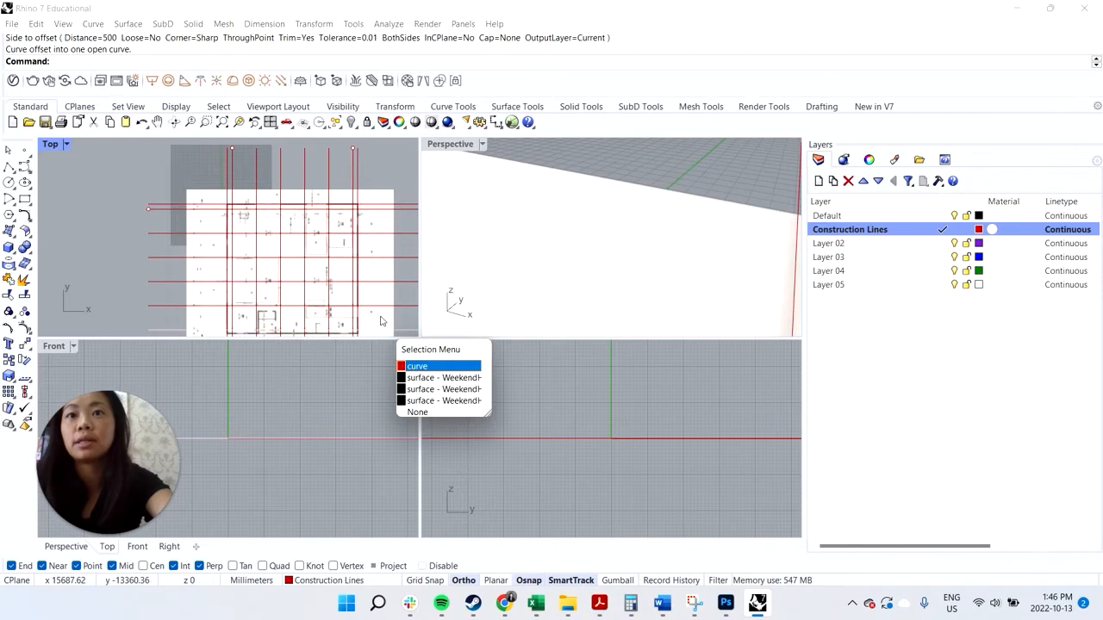
{"action": "left_click", "coordinate": [413, 365]}
{"action": "scroll", "coordinate": [382, 280], "scroll_direction": "down", "scroll_amount": 1}
{"action": "scroll", "coordinate": [384, 319], "scroll_direction": "up", "scroll_amount": 2}
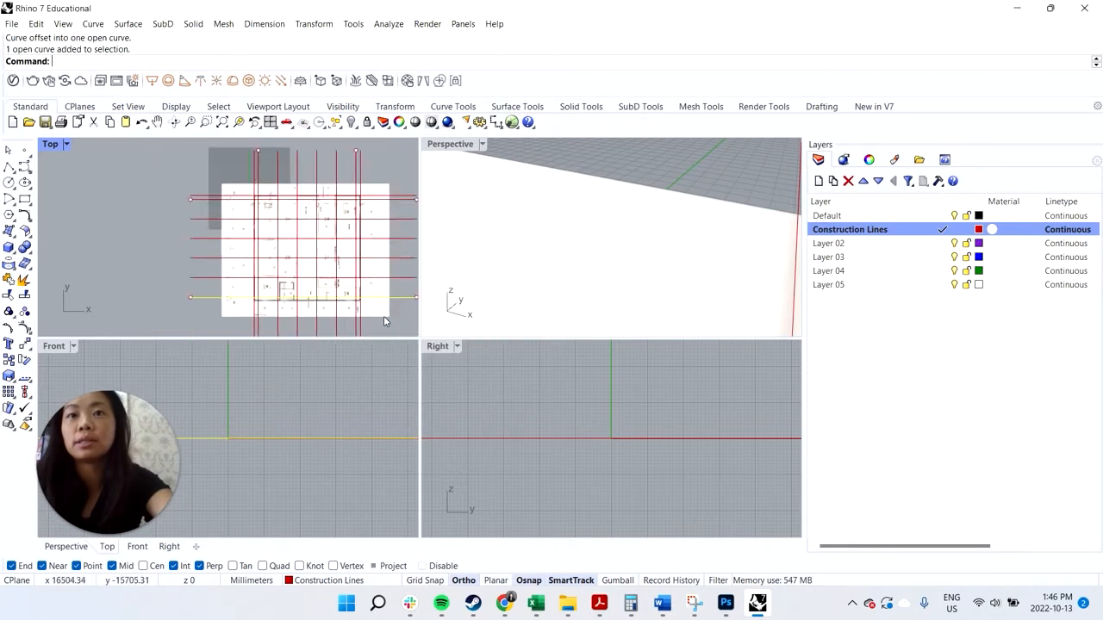
{"action": "key", "text": "Return"}
{"action": "left_click", "coordinate": [385, 324]}
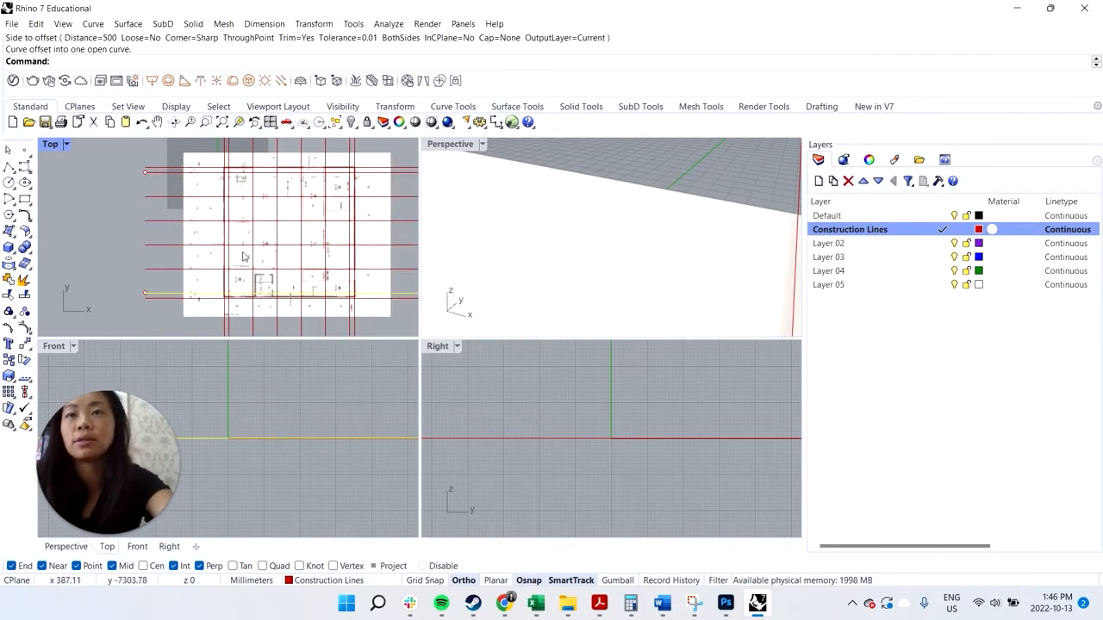
Examine how the 500 mm offset lines align with the exterior walls at the corners of the floor plan.
{"action": "scroll", "coordinate": [216, 291], "scroll_direction": "up", "scroll_amount": 9}
{"action": "scroll", "coordinate": [241, 320], "scroll_direction": "down", "scroll_amount": 9}
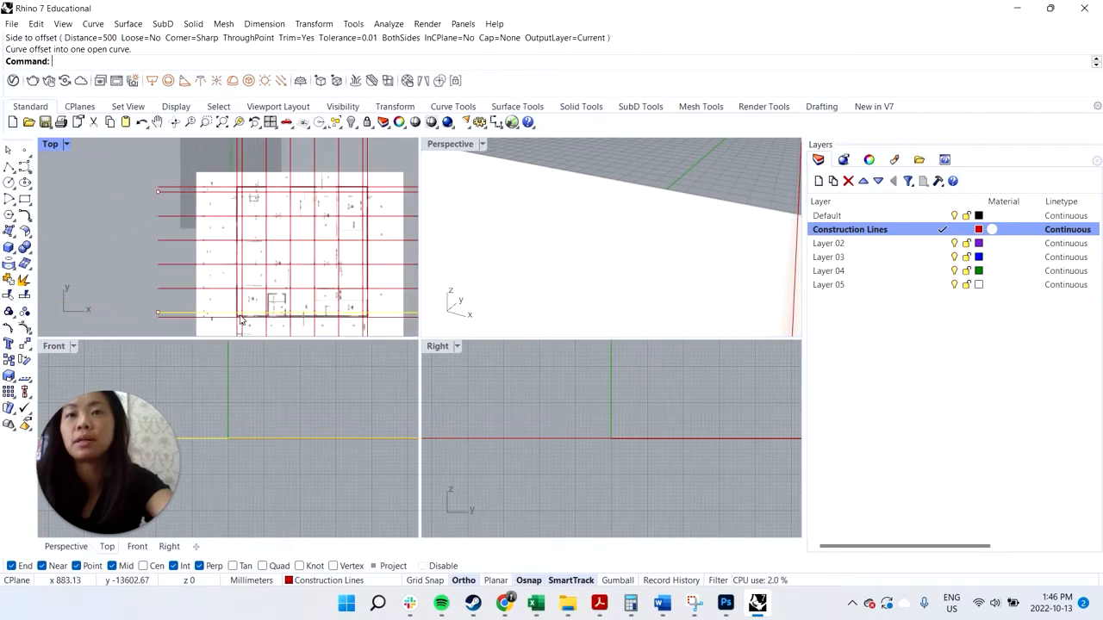
{"action": "scroll", "coordinate": [347, 282], "scroll_direction": "up", "scroll_amount": 4}
{"action": "scroll", "coordinate": [348, 260], "scroll_direction": "down", "scroll_amount": 6}
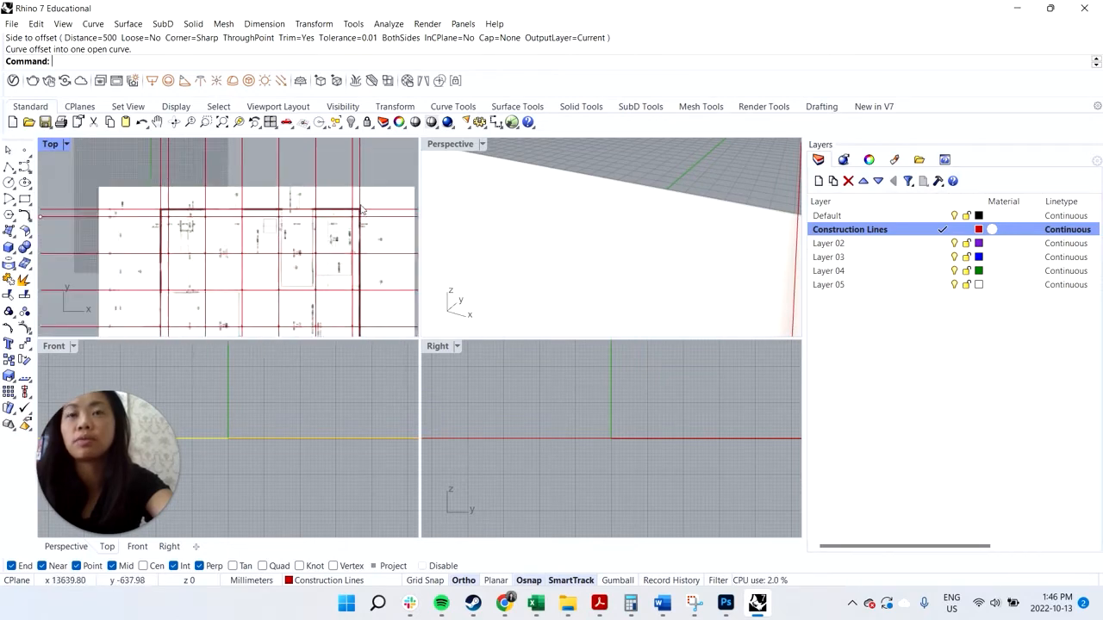
{"action": "scroll", "coordinate": [348, 260], "scroll_direction": "up", "scroll_amount": 10}
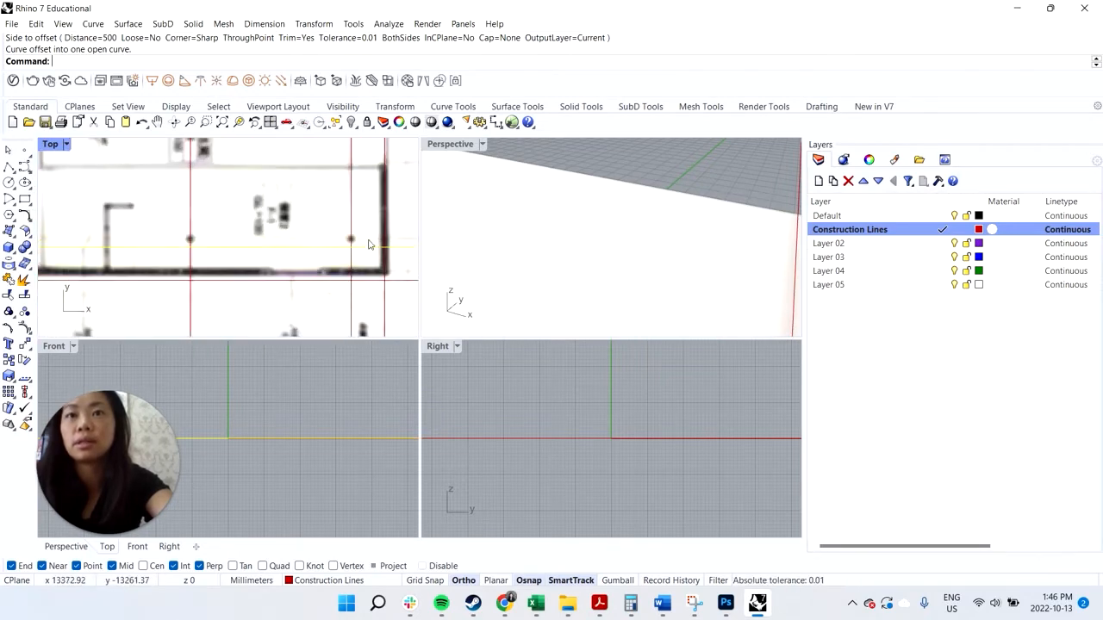
{"action": "left_click", "coordinate": [346, 264]}
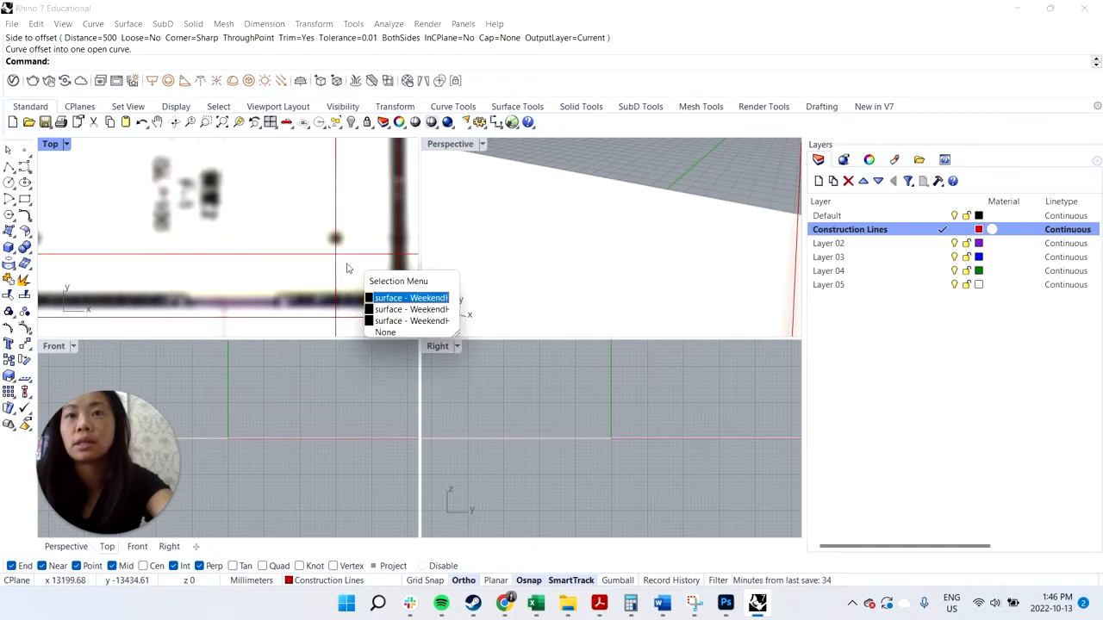
{"action": "key", "text": "Escape"}
{"action": "scroll", "coordinate": [345, 263], "scroll_direction": "down", "scroll_amount": 10}
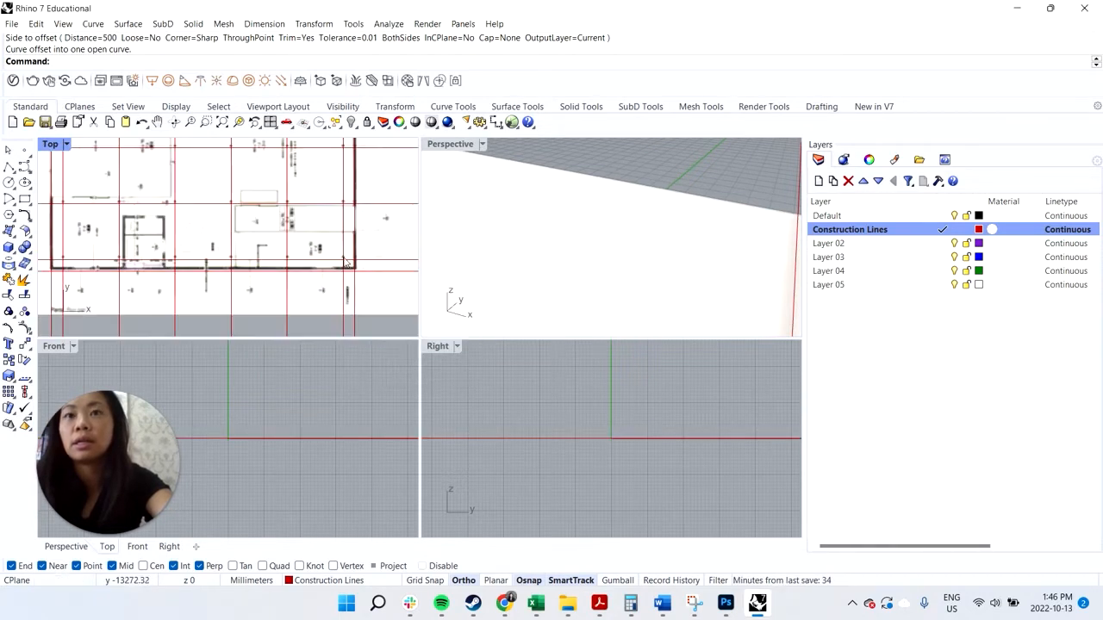
{"action": "scroll", "coordinate": [73, 283], "scroll_direction": "down", "scroll_amount": 3}
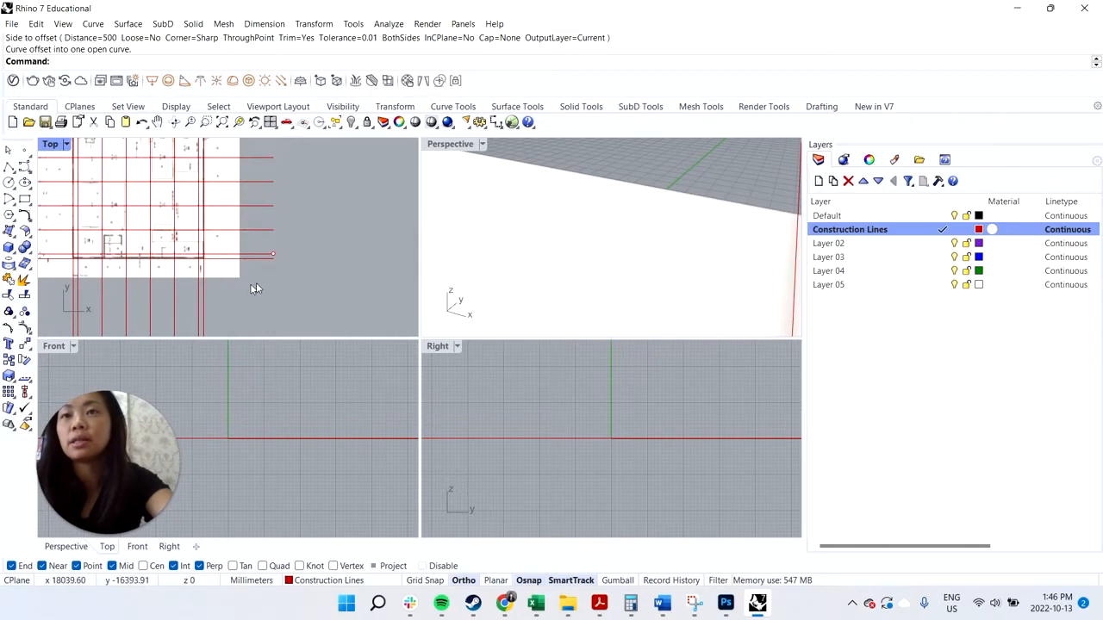
{"action": "scroll", "coordinate": [178, 173], "scroll_direction": "up", "scroll_amount": 10}
{"action": "left_click", "coordinate": [178, 173]}
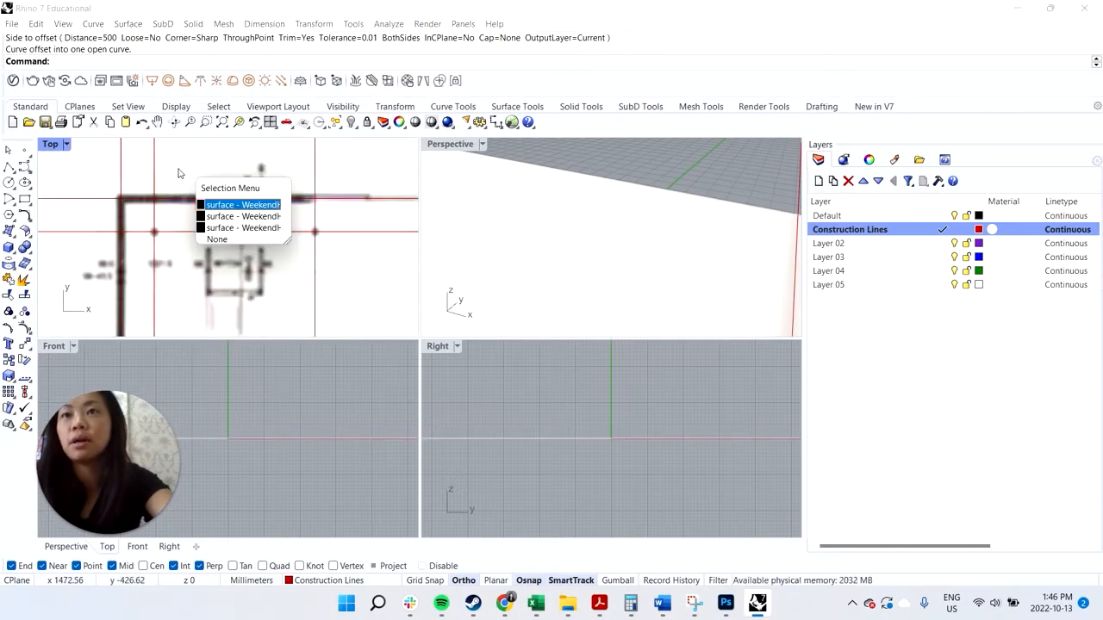
{"action": "key", "text": "Escape"}
{"action": "scroll", "coordinate": [189, 317], "scroll_direction": "down", "scroll_amount": 5}
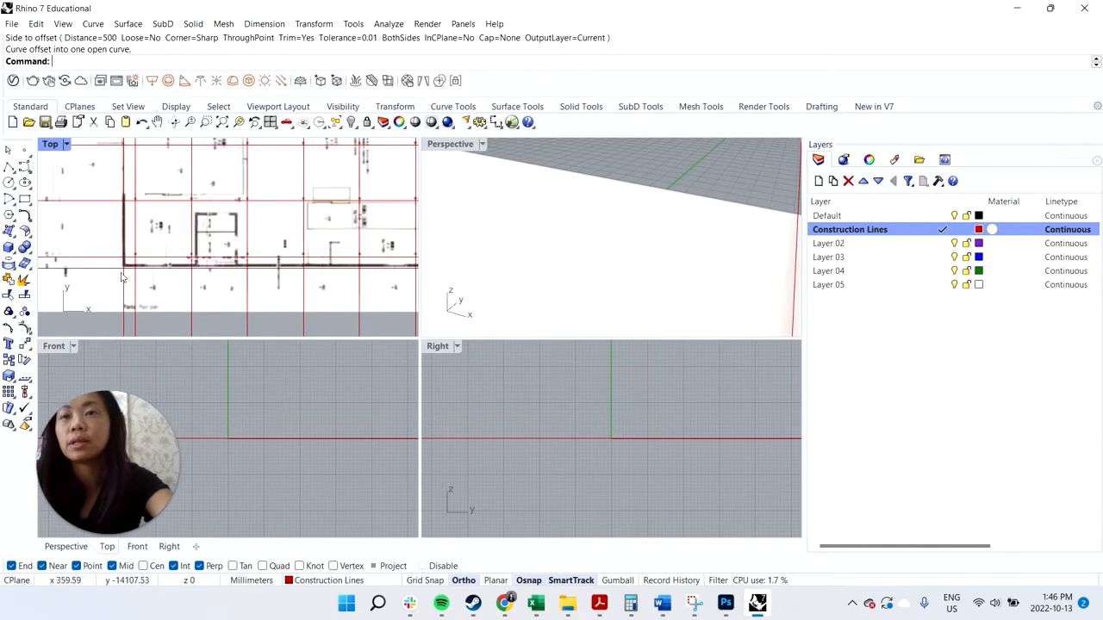
{"action": "scroll", "coordinate": [122, 276], "scroll_direction": "down", "scroll_amount": 3}
{"action": "scroll", "coordinate": [137, 284], "scroll_direction": "down", "scroll_amount": 3}
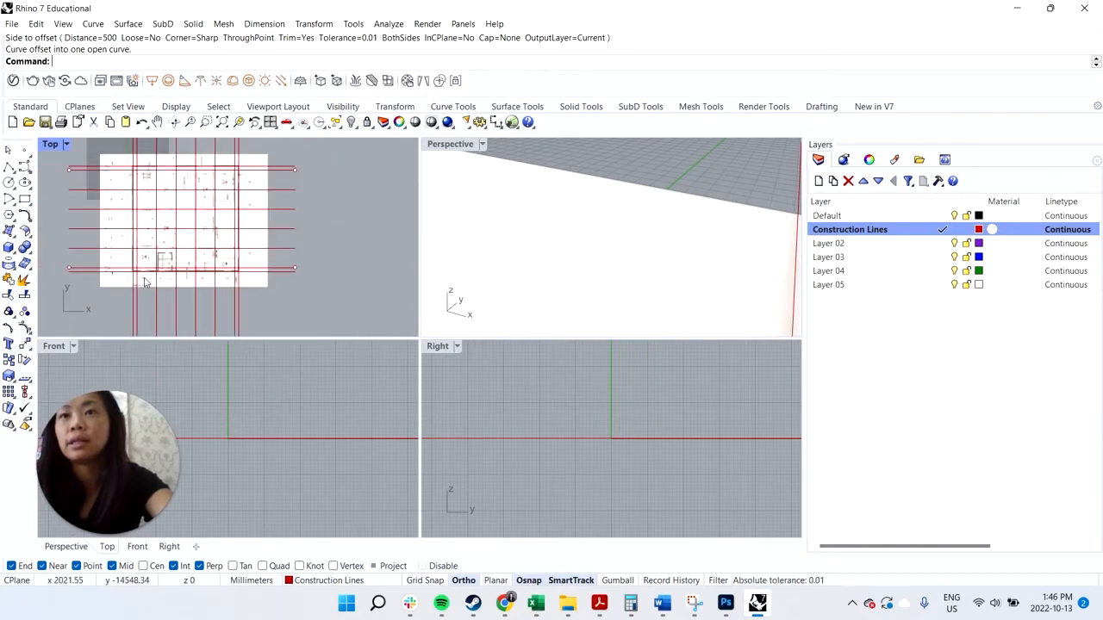
{"action": "scroll", "coordinate": [148, 268], "scroll_direction": "up", "scroll_amount": 2}
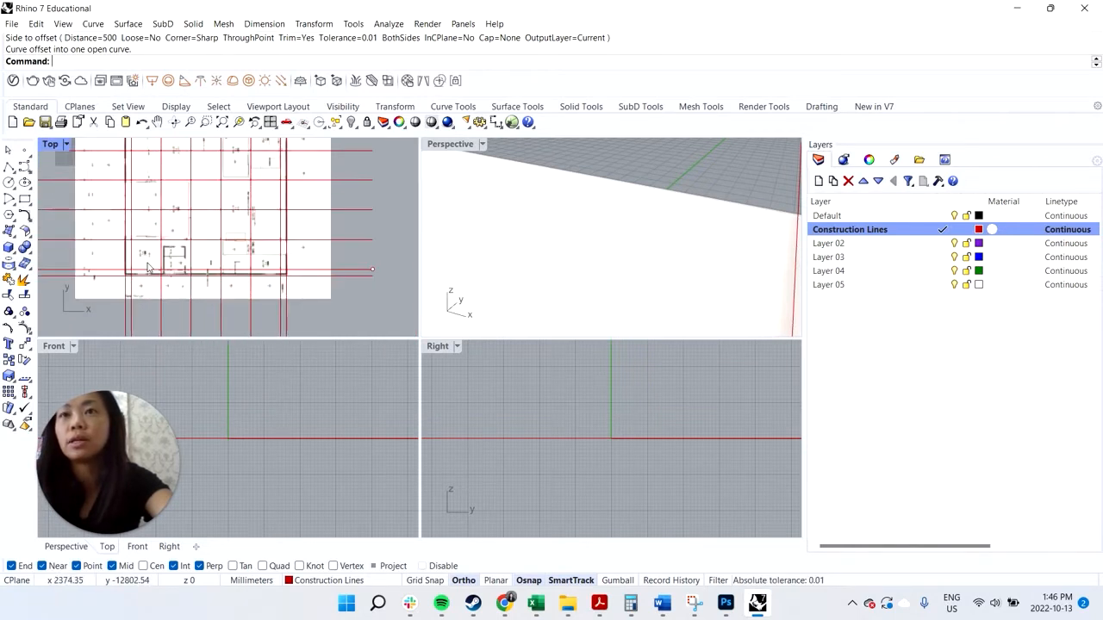
{"action": "scroll", "coordinate": [148, 268], "scroll_direction": "down", "scroll_amount": 3}
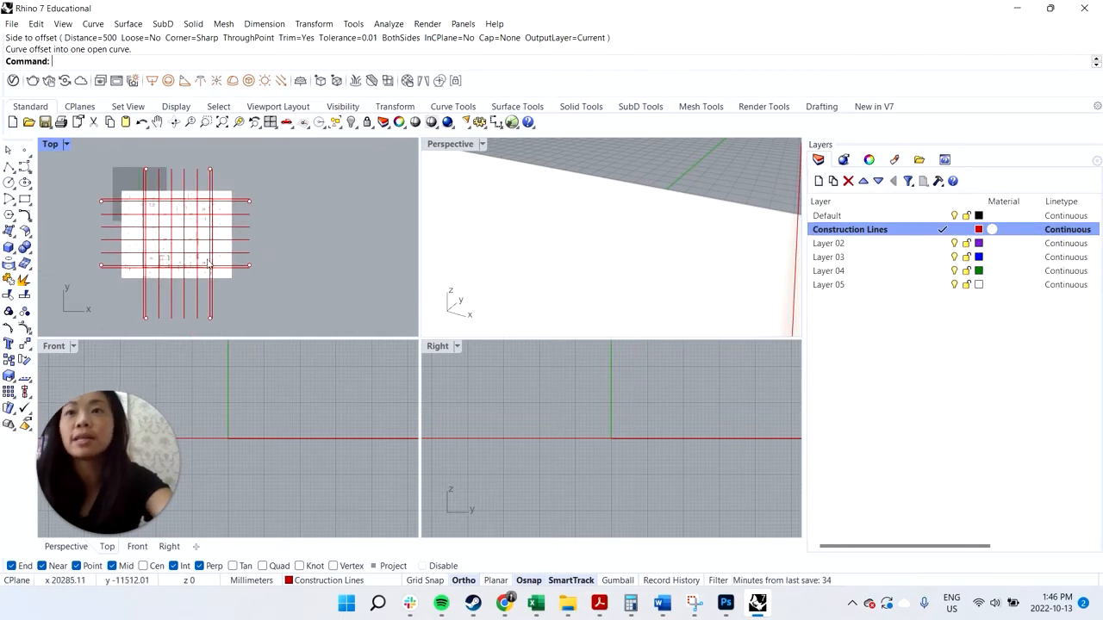
{"action": "scroll", "coordinate": [174, 261], "scroll_direction": "up", "scroll_amount": 2}
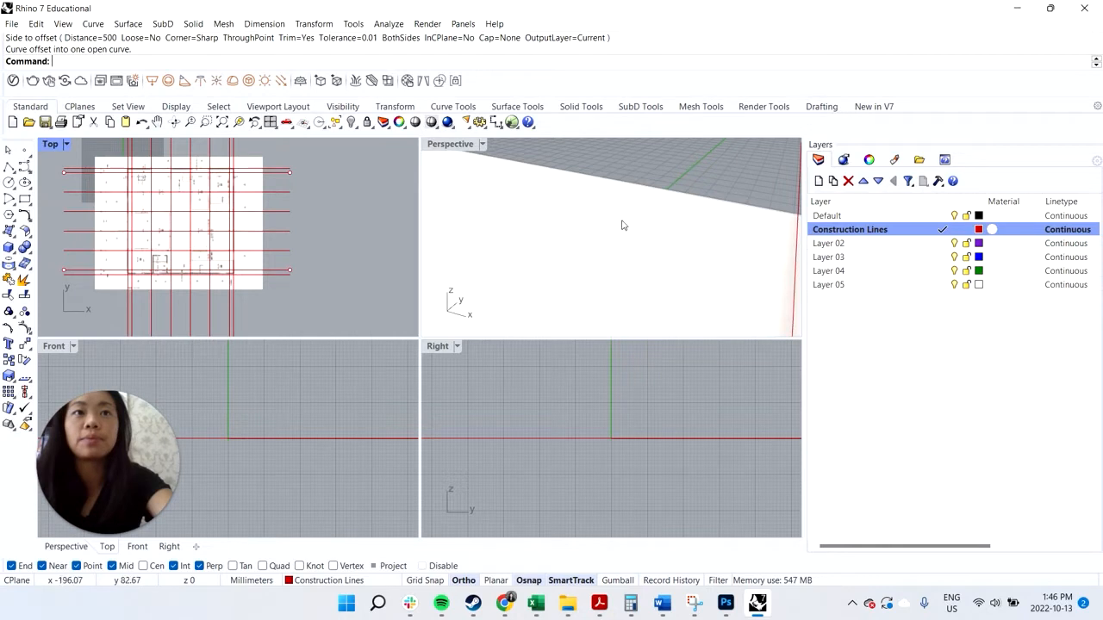
Rename Layer 02 as Walls and make it the current layer.
{"action": "double_click", "coordinate": [833, 246]}
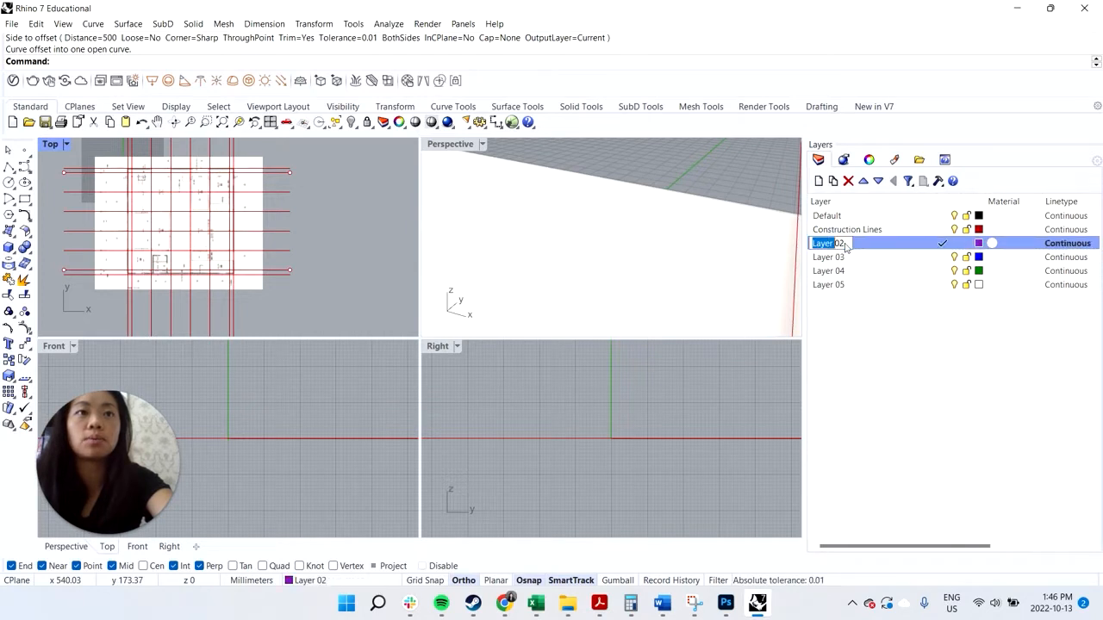
{"action": "type", "text": "Walls"}
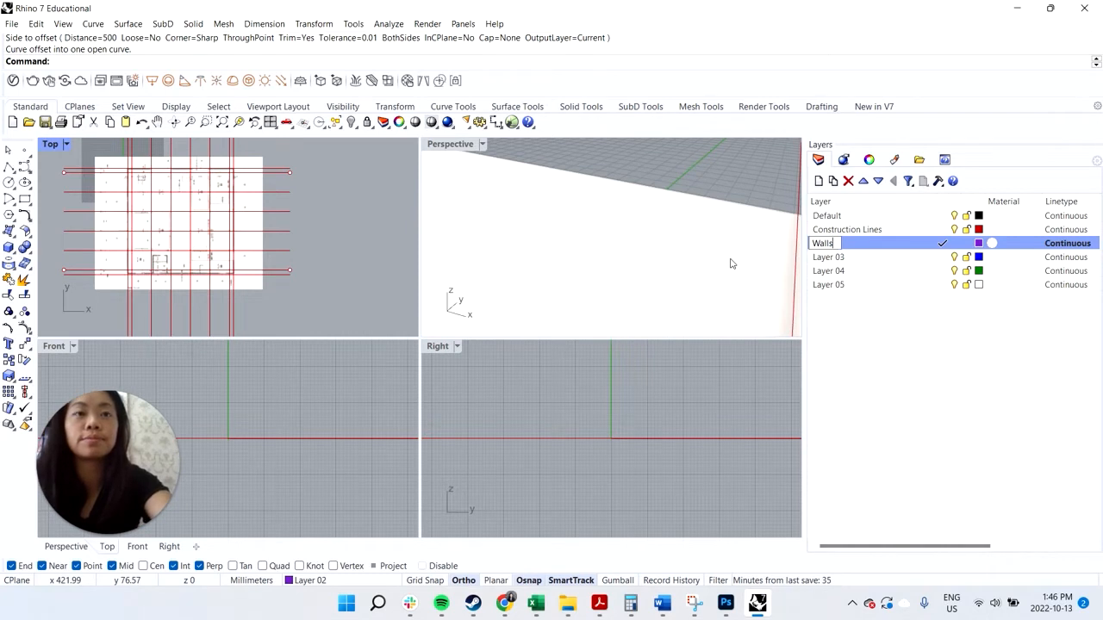
{"action": "key", "text": "Return"}
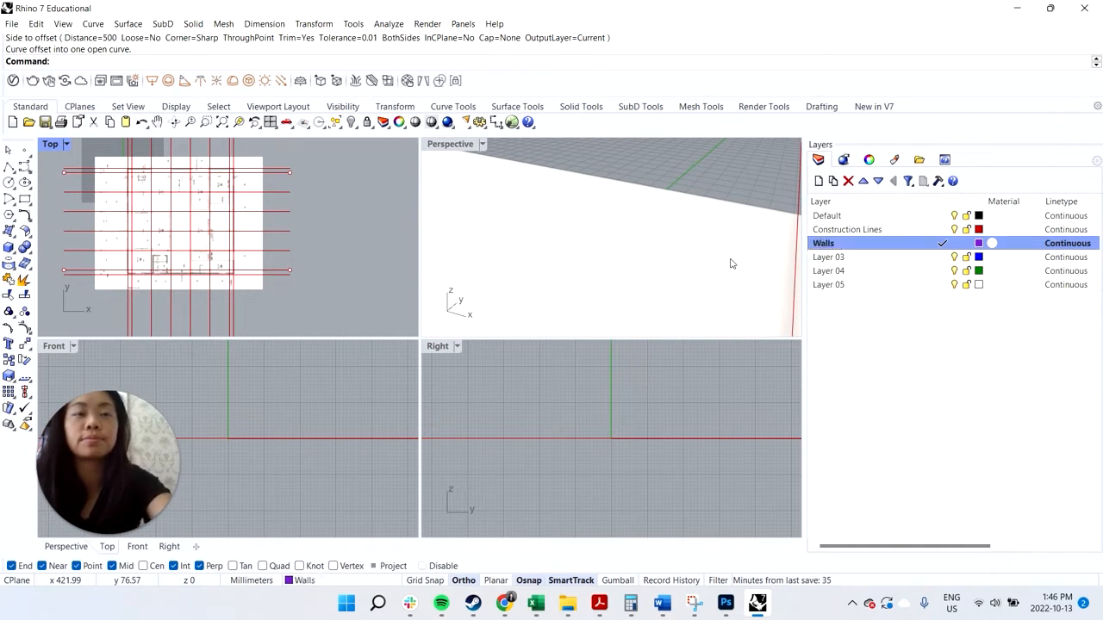
Move the Default layer directly below Construction Lines, keeping it at the top level rather than as a sublayer.
{"action": "mouse_move", "coordinate": [828, 215]}
{"action": "left_mouse_down"}
{"action": "mouse_move", "coordinate": [835, 244]}
{"action": "mouse_move", "coordinate": [847, 224]}
{"action": "mouse_move", "coordinate": [848, 242]}
{"action": "mouse_move", "coordinate": [845, 217]}
{"action": "left_mouse_up"}
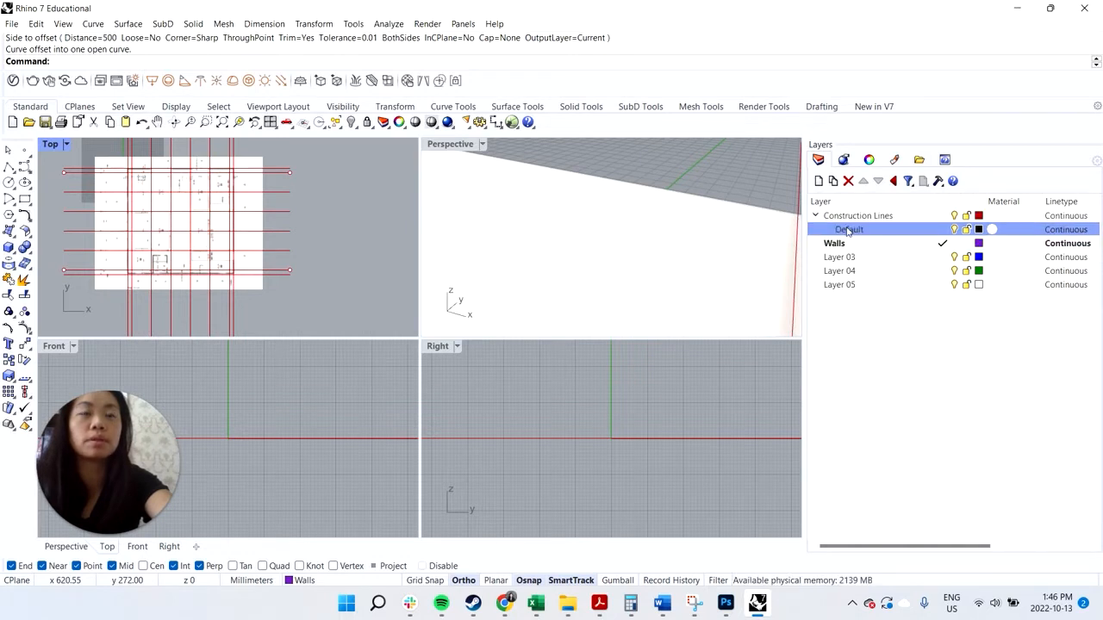
{"action": "left_click", "coordinate": [893, 181]}
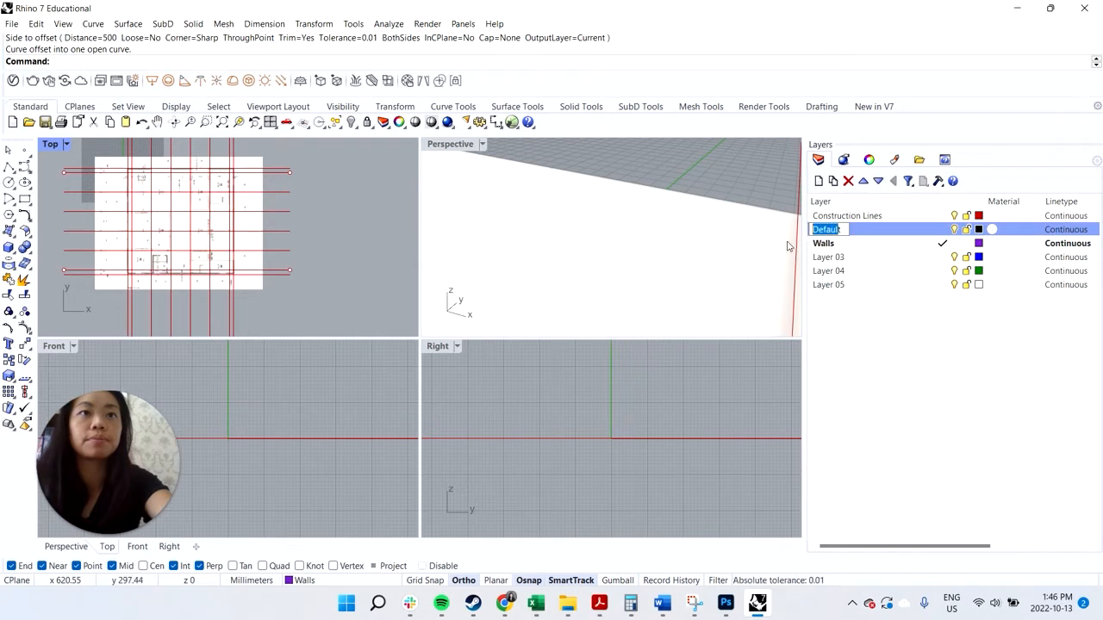
Try to rename the Default layer as Walls.
{"action": "key", "text": "BackSpace"}
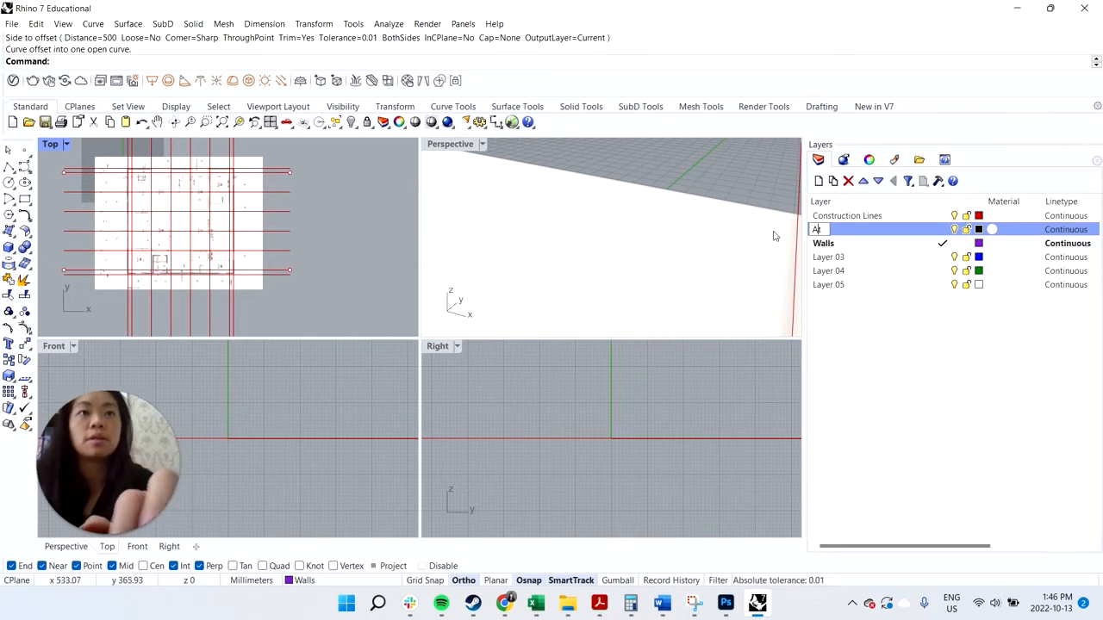
{"action": "type", "text": "wALL"}
{"action": "type", "text": "Walls"}
{"action": "key", "text": "BackSpace"}
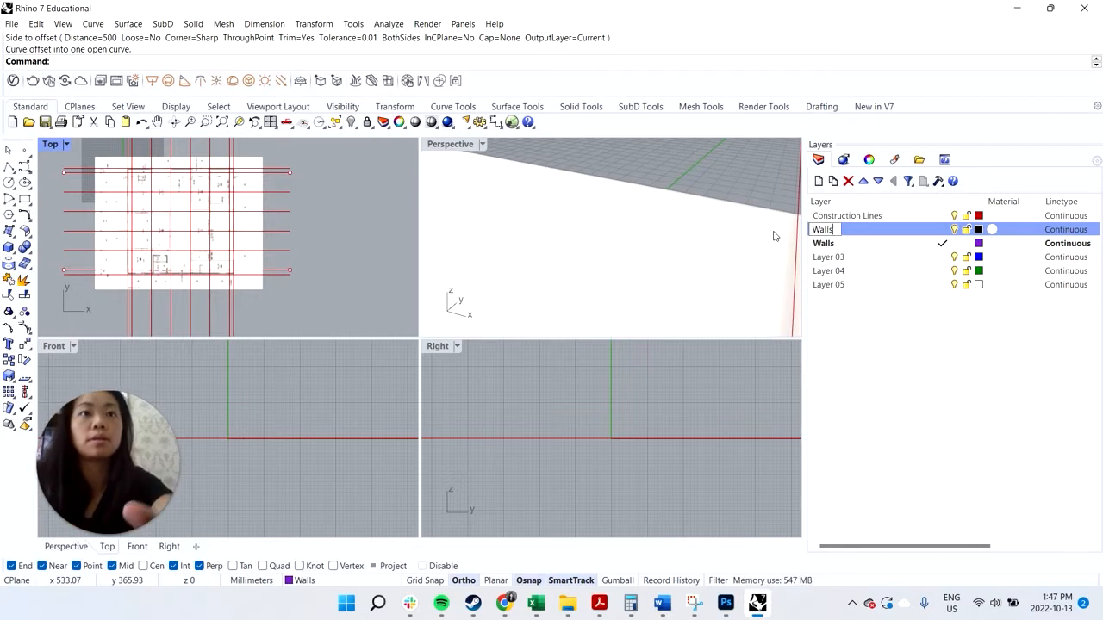
{"action": "key", "text": "Return"}
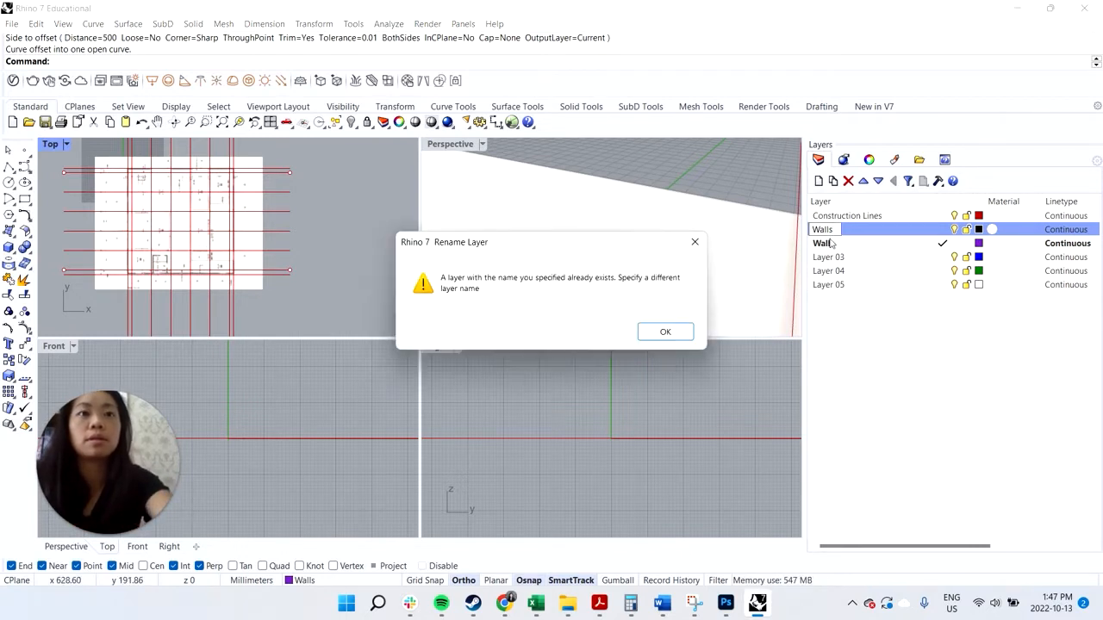
{"action": "left_click", "coordinate": [664, 332]}
Rename the purple Walls layer as Windows.
{"action": "left_click", "coordinate": [826, 247]}
{"action": "right_click", "coordinate": [828, 246]}
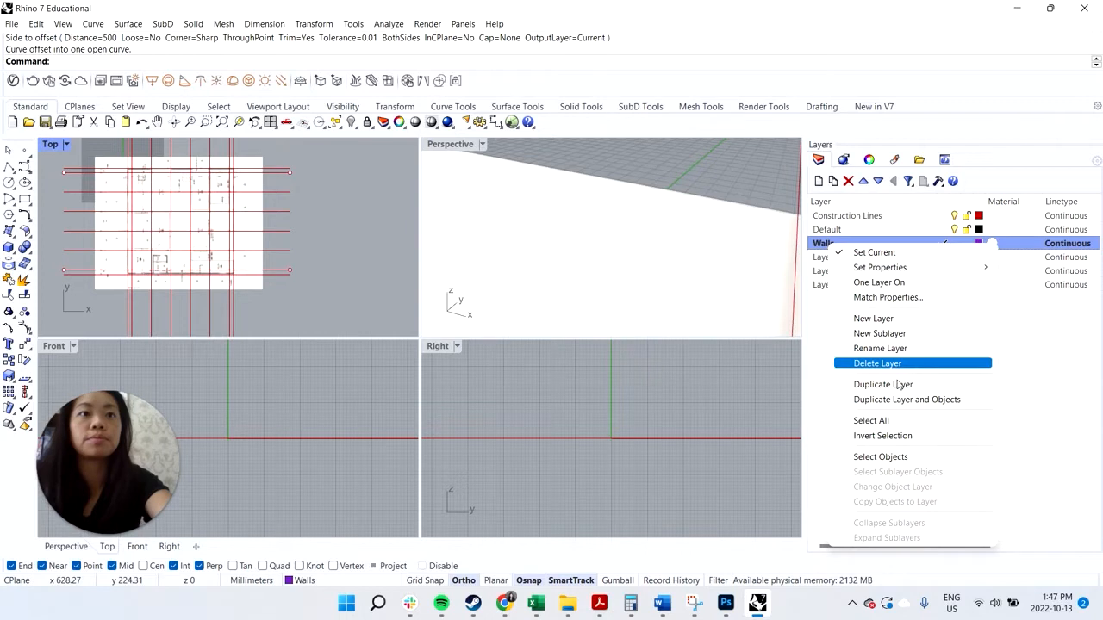
{"action": "left_click", "coordinate": [897, 348]}
{"action": "type", "text": "Windows"}
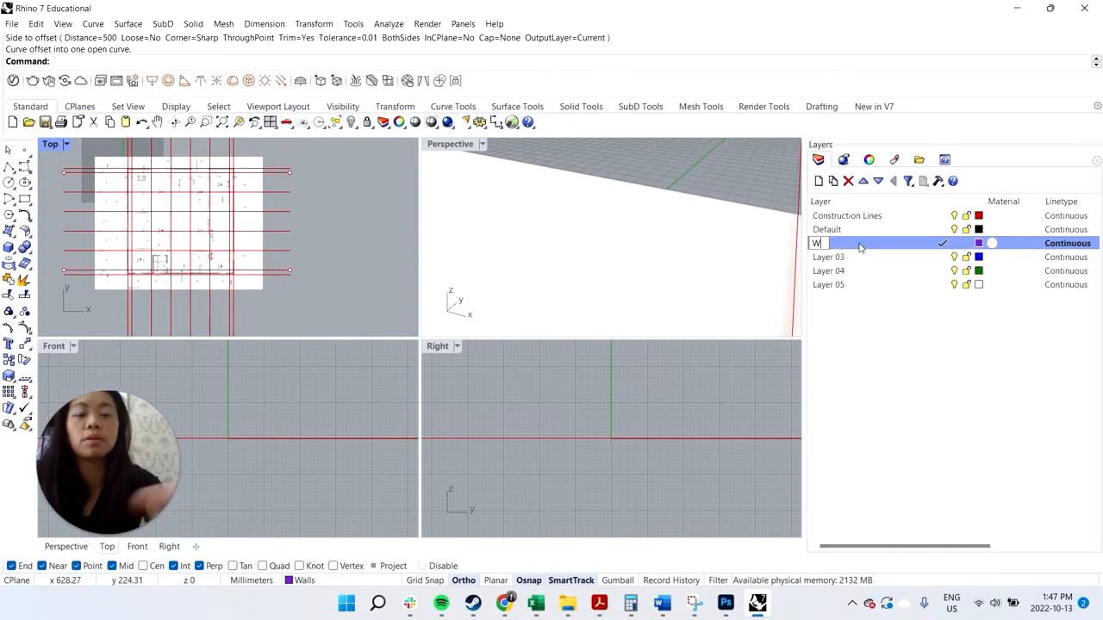
{"action": "key", "text": "Return"}
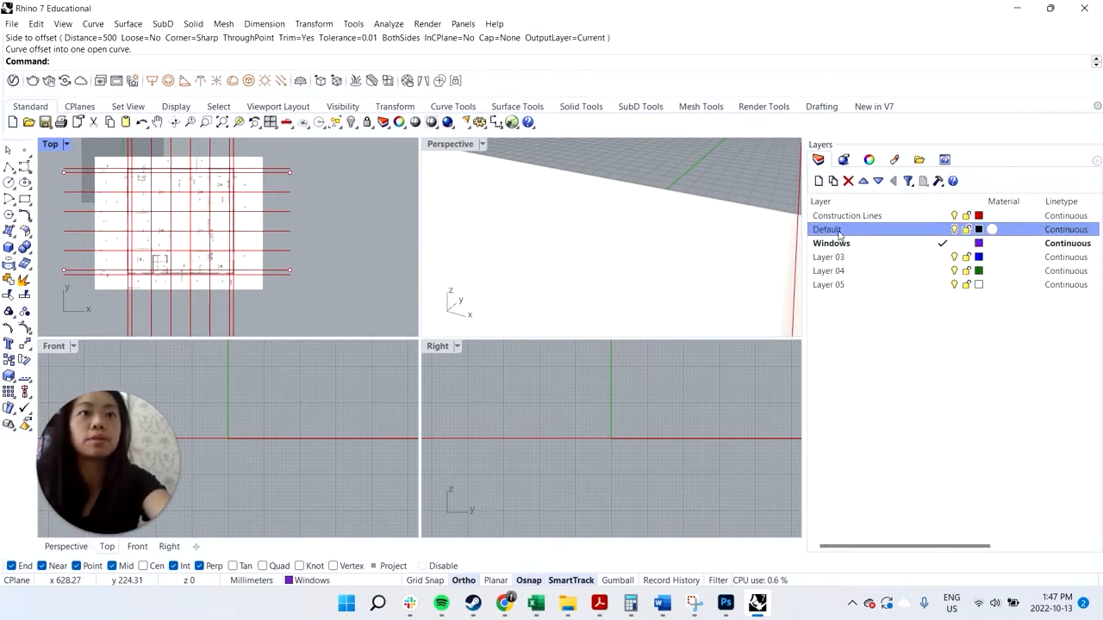
Rename the Default layer as Walls and make it the current layer.
{"action": "right_click", "coordinate": [829, 229]}
{"action": "left_click", "coordinate": [898, 336]}
{"action": "type", "text": "Walls"}
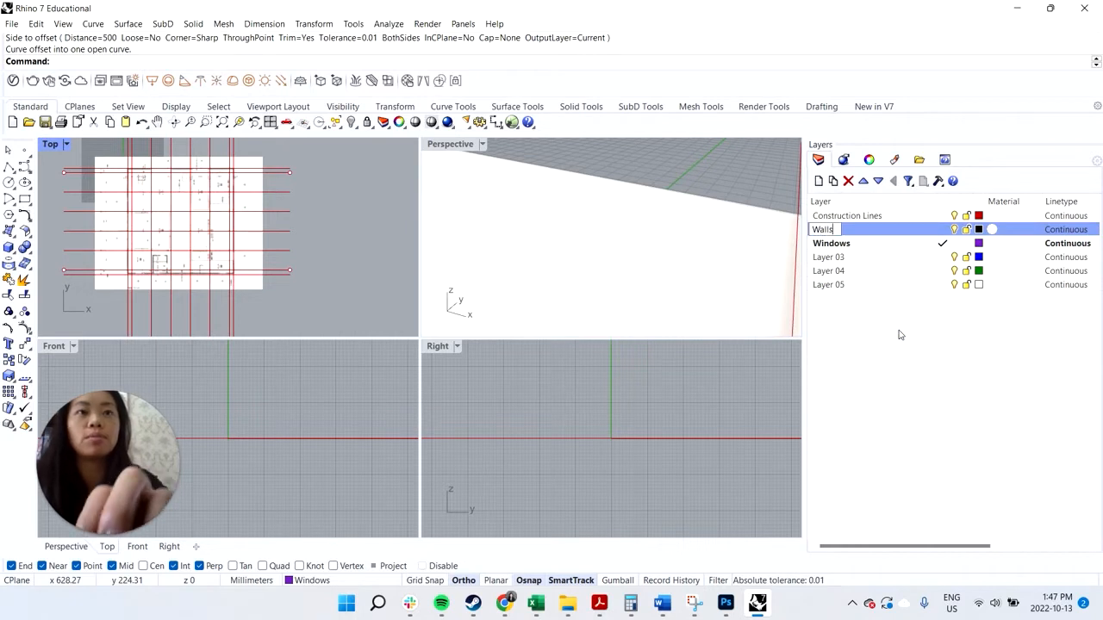
{"action": "key", "text": "Return"}
{"action": "left_click", "coordinate": [943, 230]}
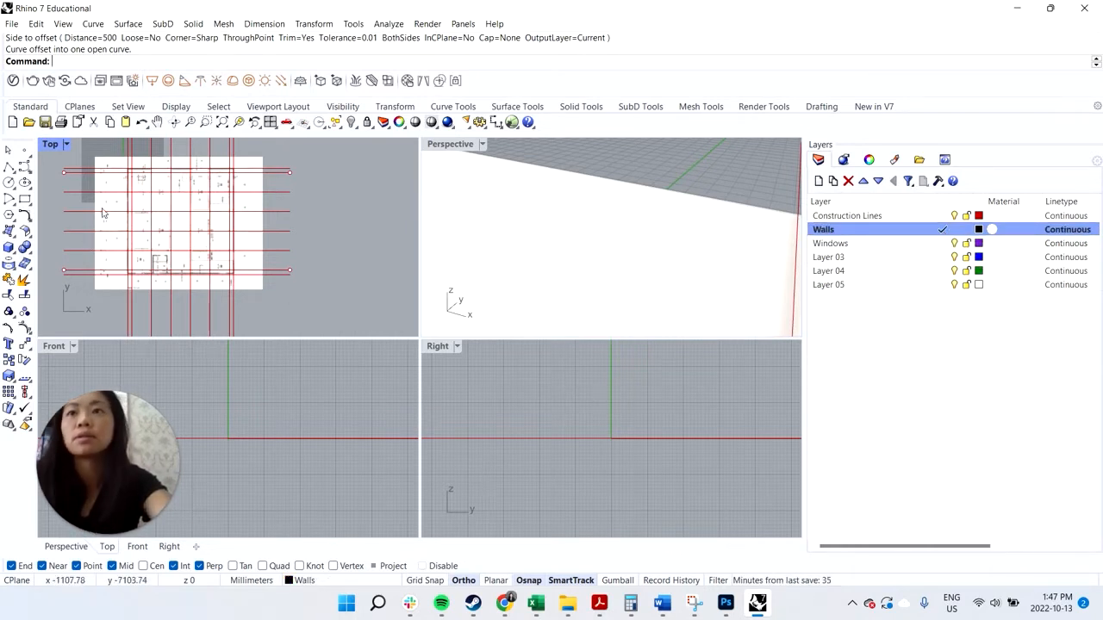
Draw a closed rectangular polyline through the four corner intersections of the outermost construction lines to outline the exterior walls.
{"action": "left_click", "coordinate": [7, 167]}
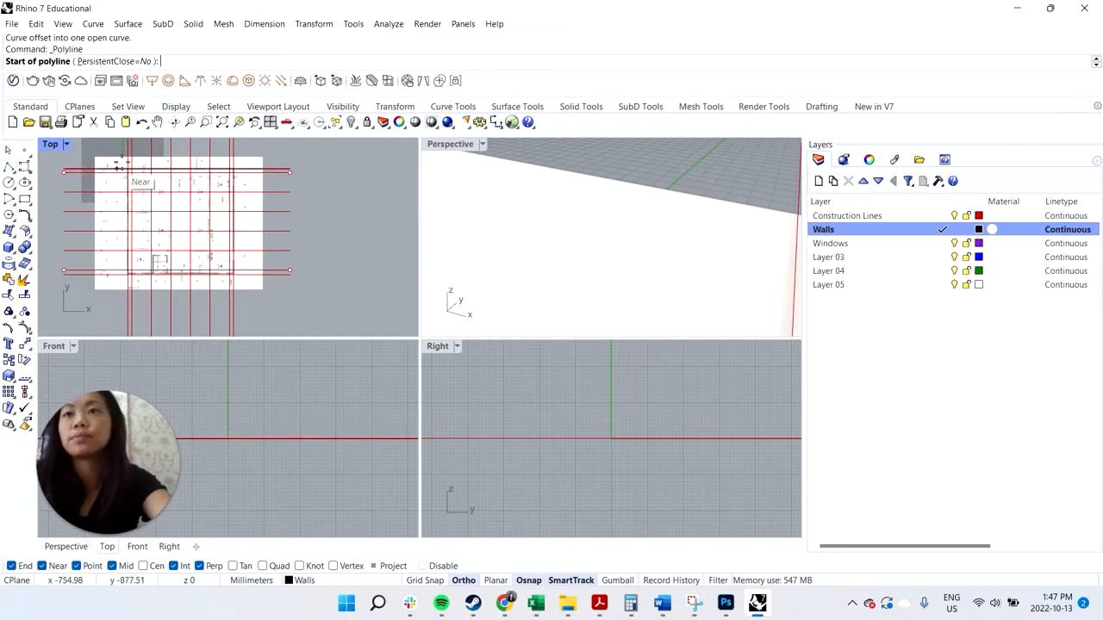
{"action": "scroll", "coordinate": [129, 177], "scroll_direction": "up", "scroll_amount": 5}
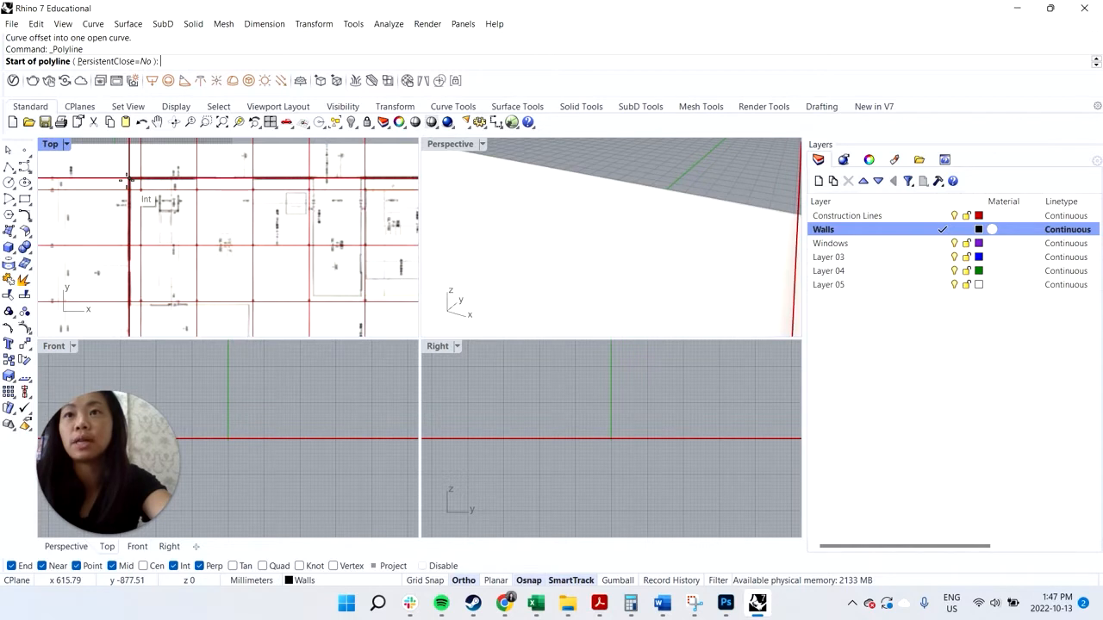
{"action": "left_click", "coordinate": [129, 179]}
{"action": "scroll", "coordinate": [130, 178], "scroll_direction": "down", "scroll_amount": 4}
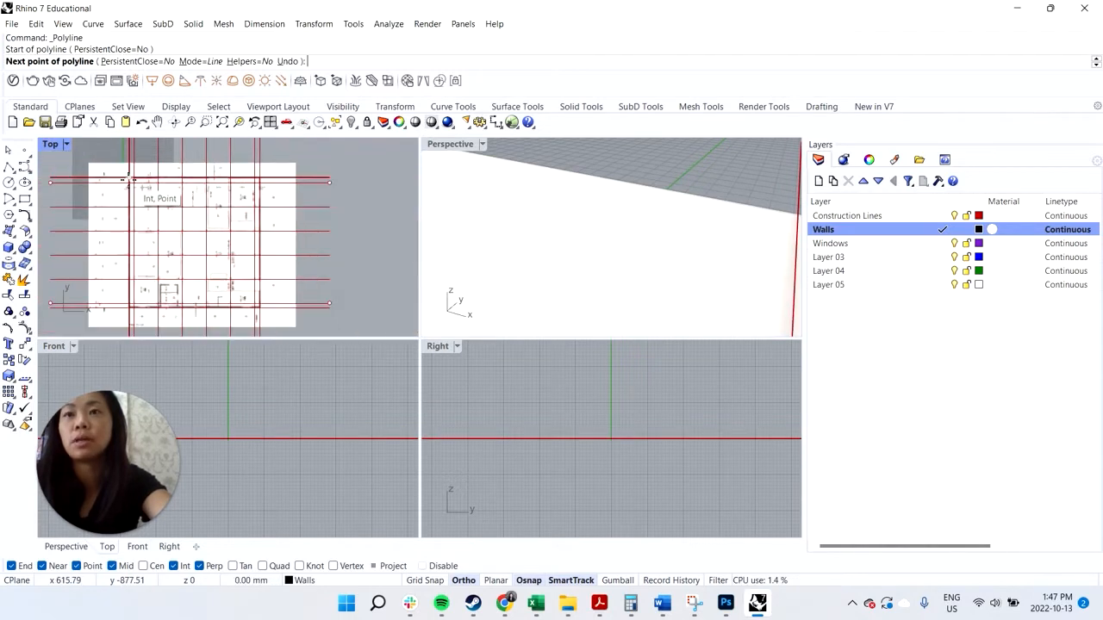
{"action": "left_click", "coordinate": [129, 307]}
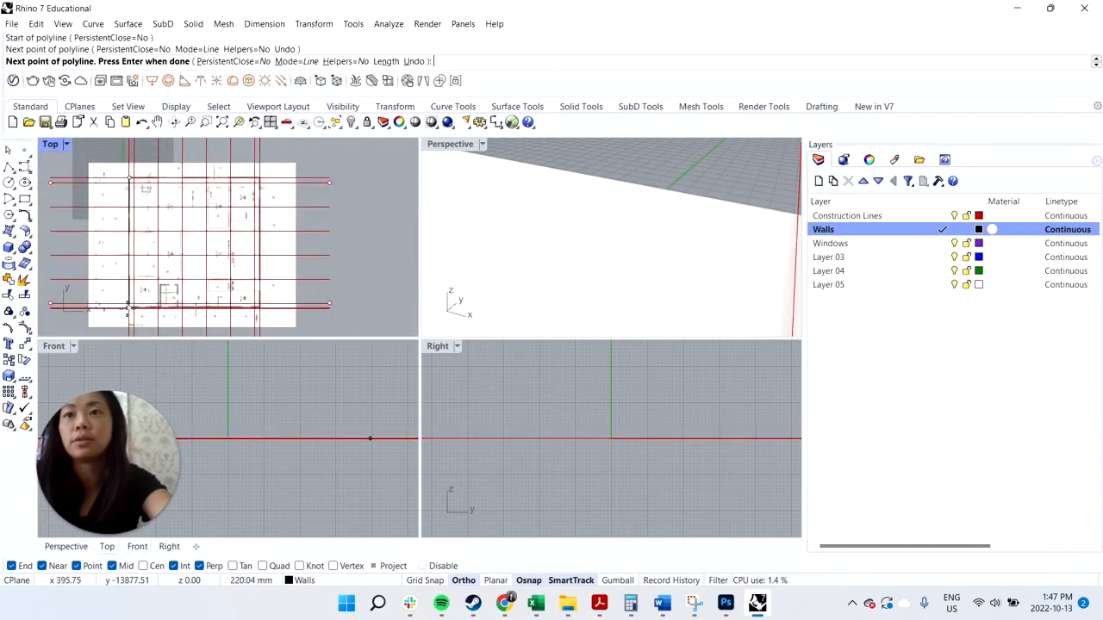
{"action": "left_click", "coordinate": [261, 307]}
{"action": "left_click", "coordinate": [260, 178]}
{"action": "left_click", "coordinate": [129, 178]}
{"action": "key", "text": "Return"}
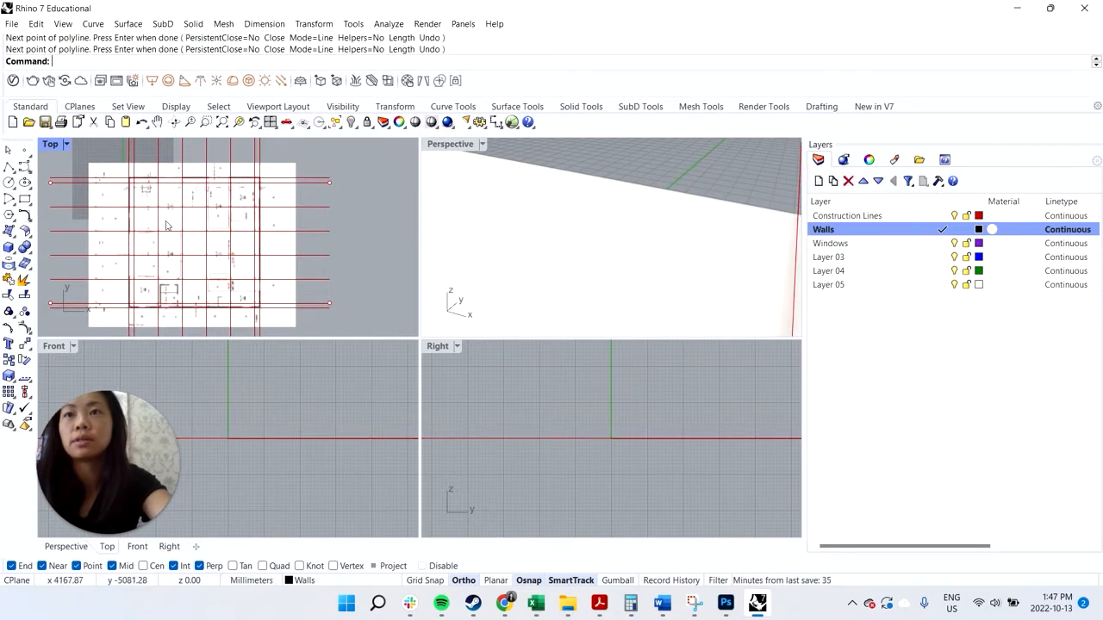
Offset the exterior wall outline 100 mm inward to form the inner wall face.
{"action": "left_click", "coordinate": [259, 199]}
{"action": "left_click", "coordinate": [302, 231]}
{"action": "scroll", "coordinate": [245, 186], "scroll_direction": "up", "scroll_amount": 5}
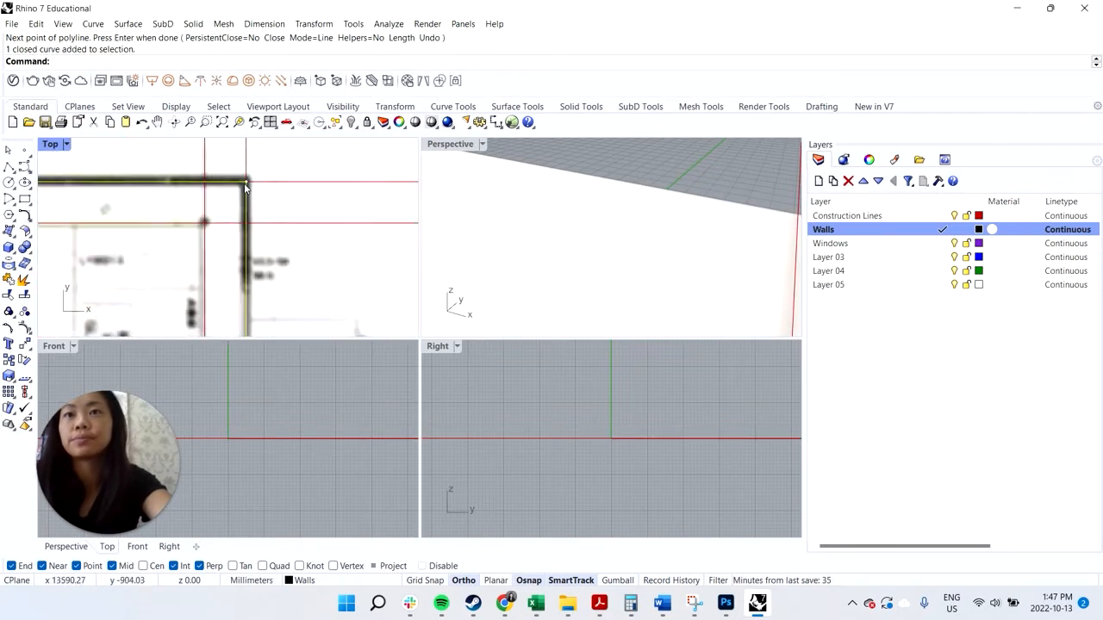
{"action": "scroll", "coordinate": [246, 186], "scroll_direction": "down", "scroll_amount": 5}
{"action": "scroll", "coordinate": [96, 175], "scroll_direction": "up", "scroll_amount": 3}
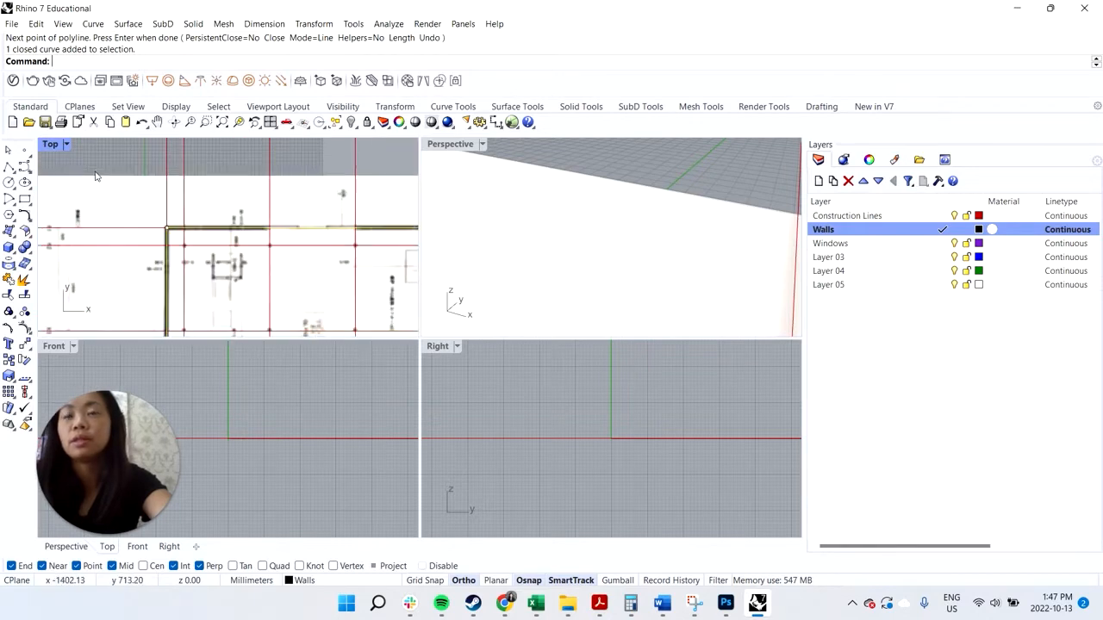
{"action": "scroll", "coordinate": [144, 227], "scroll_direction": "up", "scroll_amount": 3}
{"action": "scroll", "coordinate": [227, 294], "scroll_direction": "up", "scroll_amount": 2}
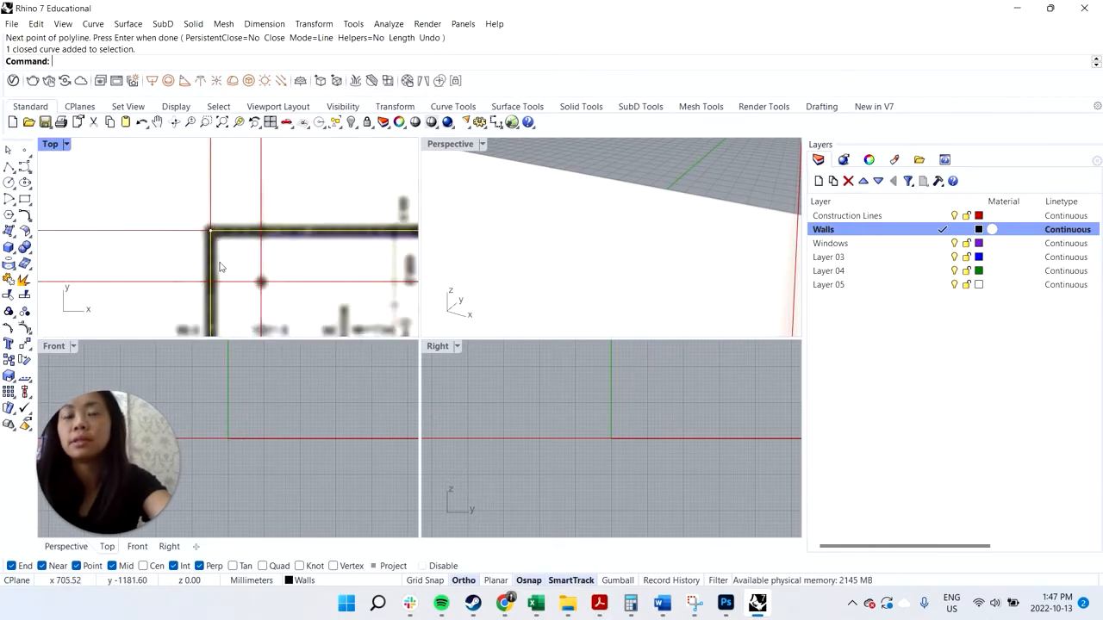
{"action": "type", "text": "offset"}
{"action": "key", "text": "Return"}
{"action": "type", "text": "100"}
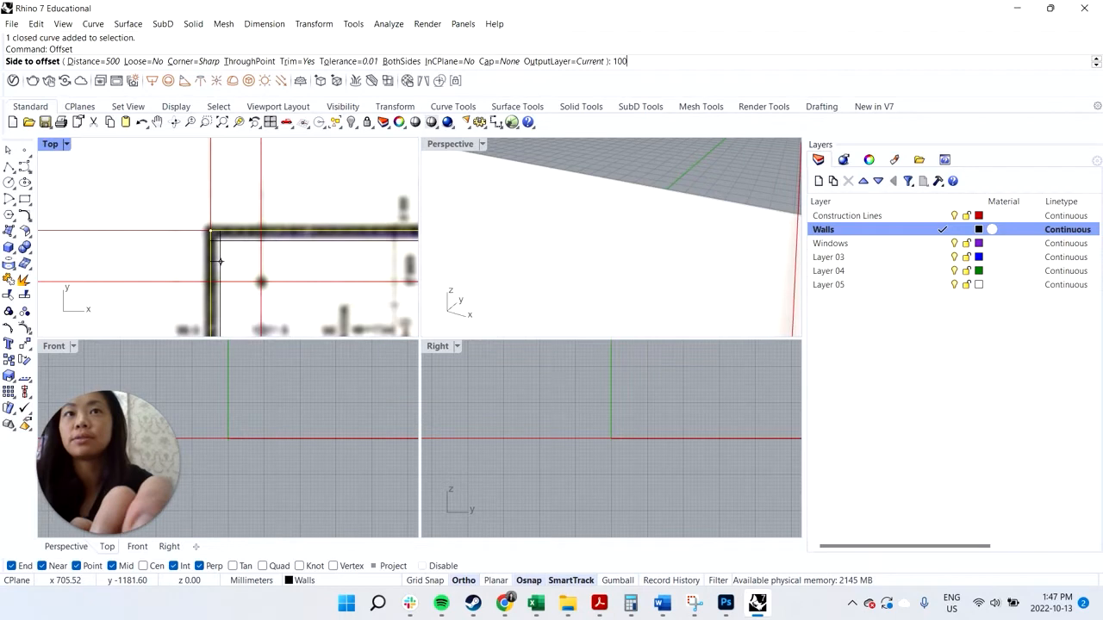
{"action": "key", "text": "Return"}
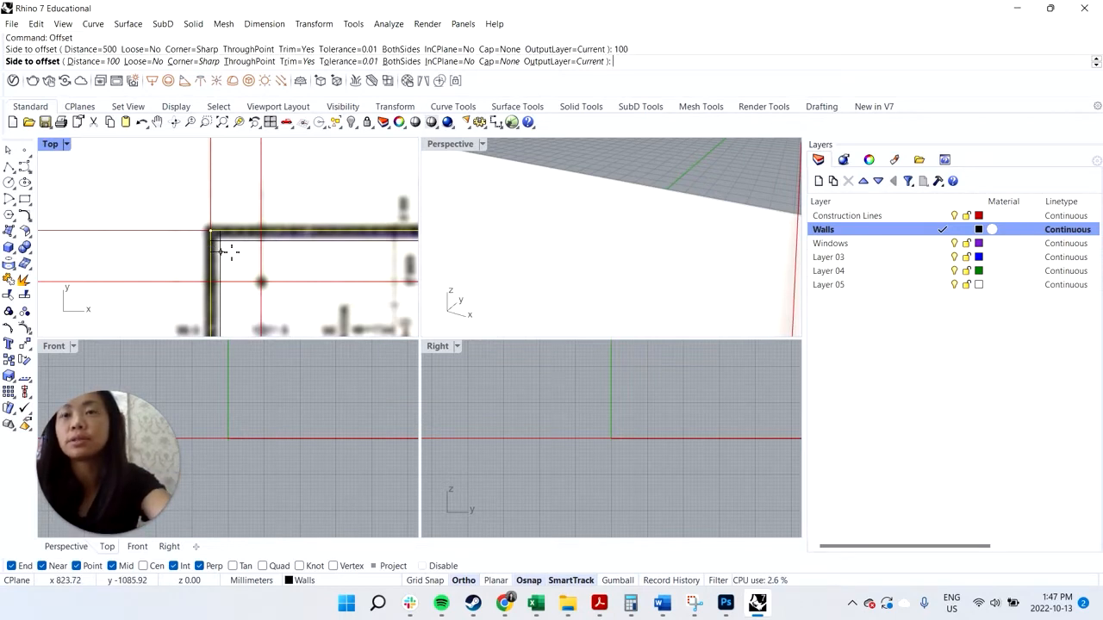
{"action": "left_click", "coordinate": [221, 251]}
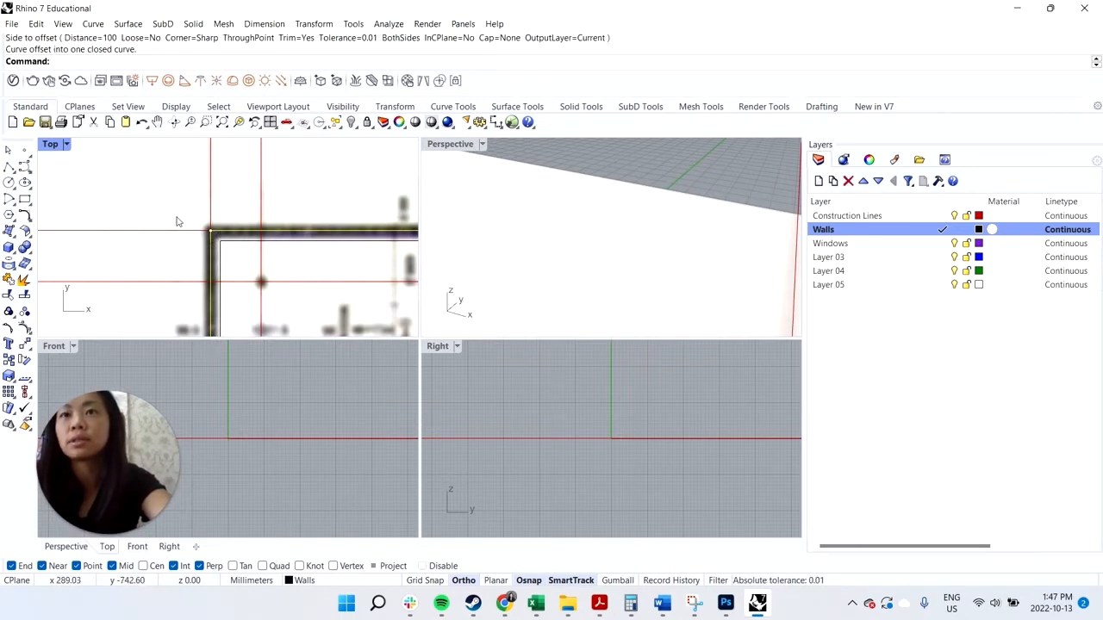
Examine how the outer and inner wall outlines align with the drawn walls at the floor plan's corners.
{"action": "scroll", "coordinate": [185, 289], "scroll_direction": "down", "scroll_amount": 5}
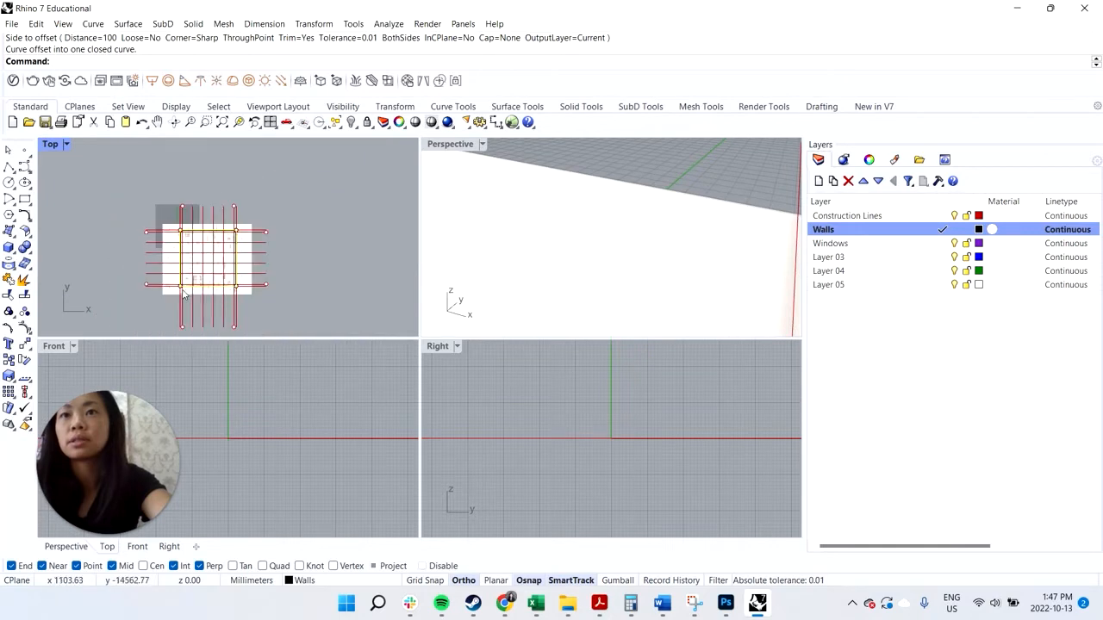
{"action": "scroll", "coordinate": [182, 280], "scroll_direction": "up", "scroll_amount": 5}
{"action": "scroll", "coordinate": [181, 280], "scroll_direction": "up", "scroll_amount": 3}
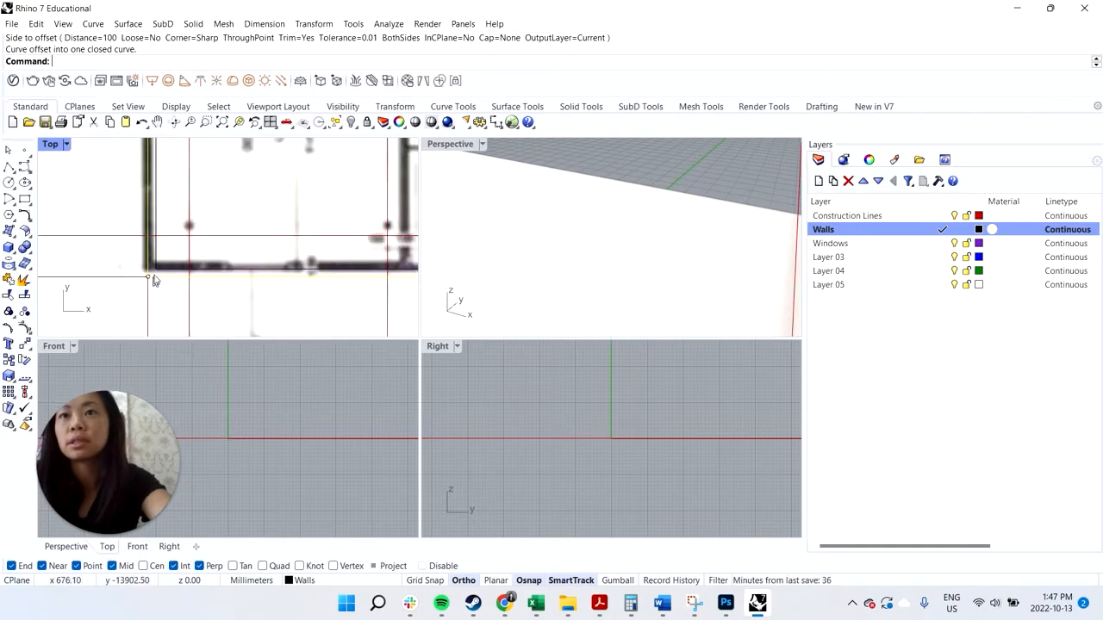
{"action": "left_click", "coordinate": [170, 274]}
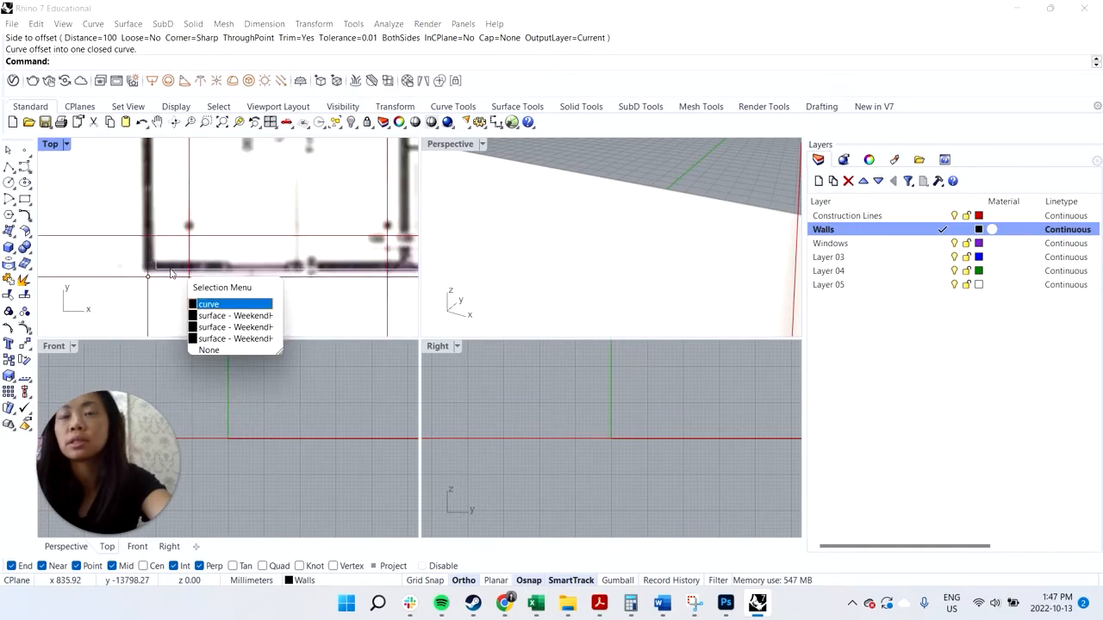
{"action": "left_click", "coordinate": [236, 305]}
{"action": "scroll", "coordinate": [344, 317], "scroll_direction": "down", "scroll_amount": 5}
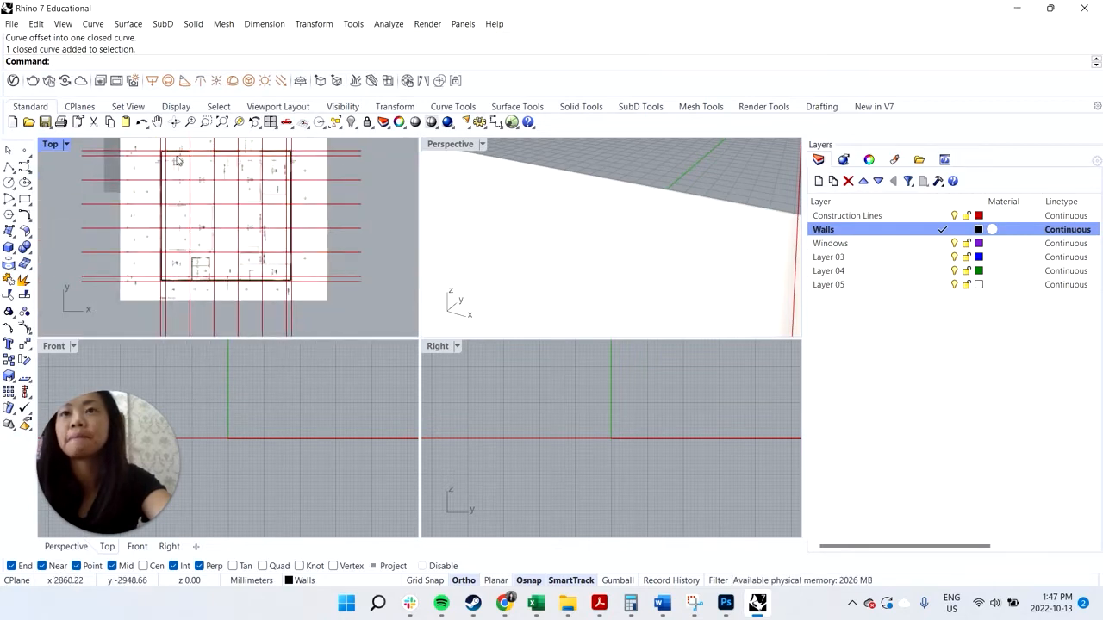
{"action": "scroll", "coordinate": [184, 175], "scroll_direction": "up", "scroll_amount": 6}
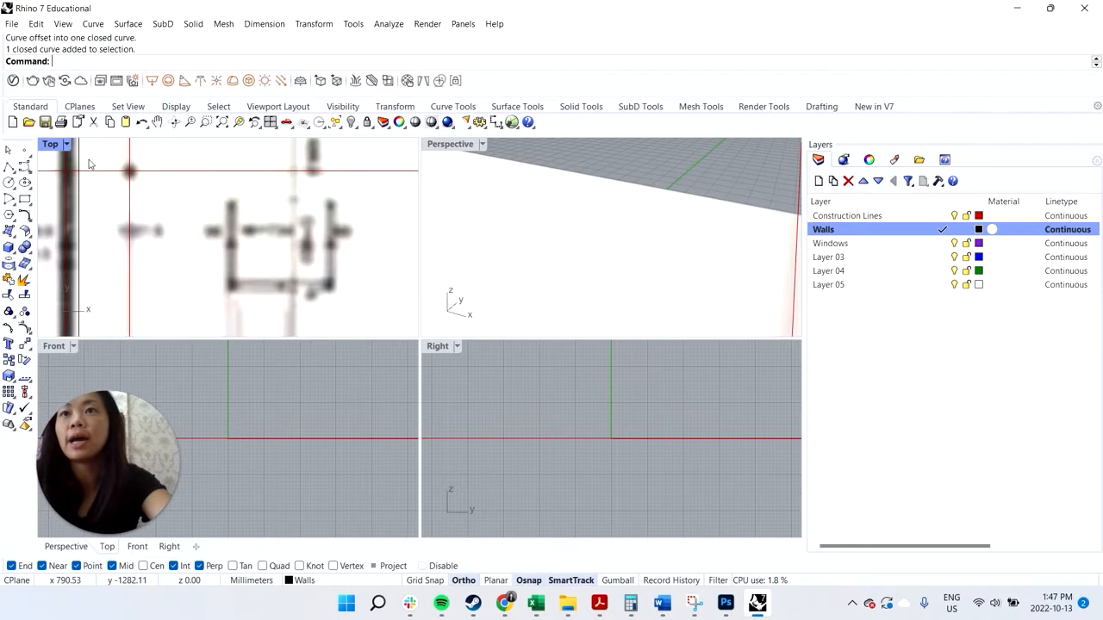
{"action": "scroll", "coordinate": [104, 166], "scroll_direction": "up", "scroll_amount": 2}
Draw a closed 100 mm square polyline in the empty area beside the floor plan's upper-left column dot.
{"action": "scroll", "coordinate": [150, 198], "scroll_direction": "down", "scroll_amount": 3}
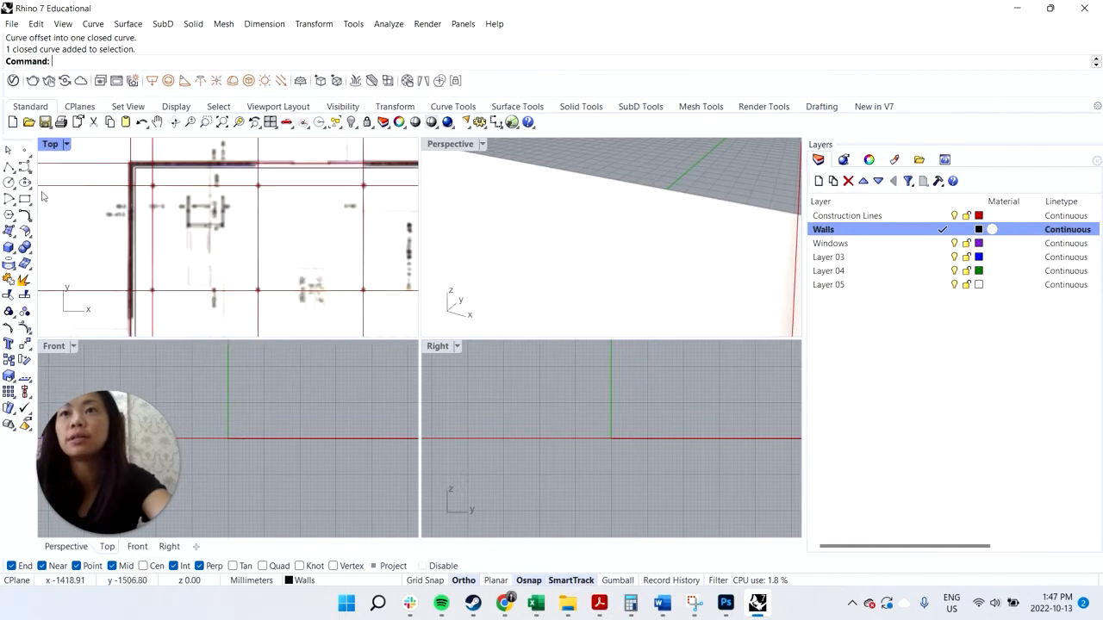
{"action": "scroll", "coordinate": [52, 185], "scroll_direction": "up", "scroll_amount": 3}
{"action": "left_click", "coordinate": [25, 166]}
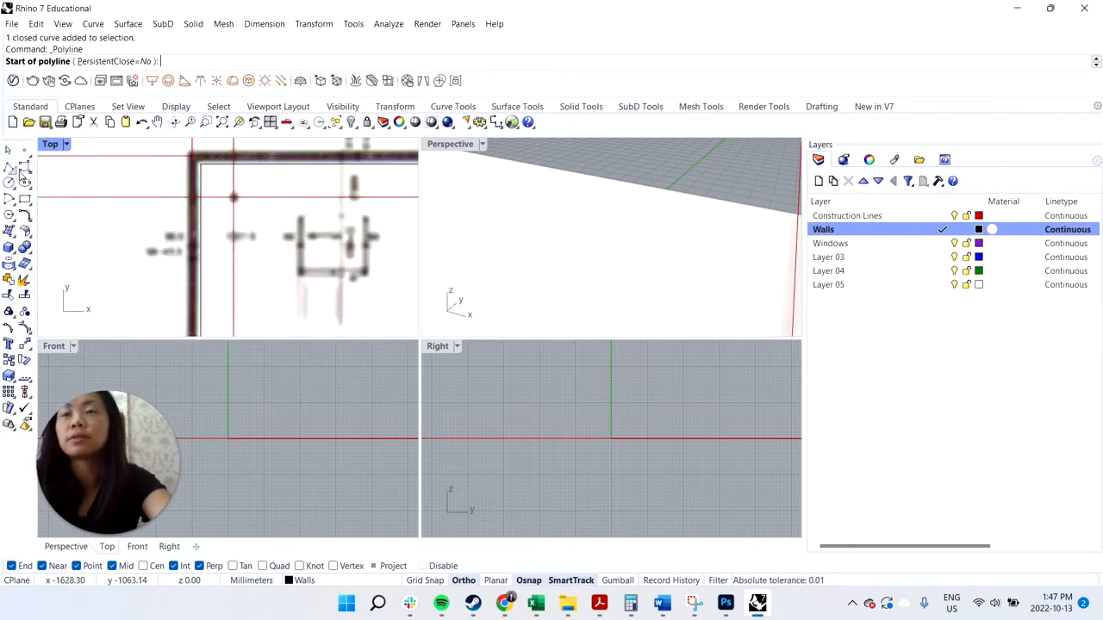
{"action": "scroll", "coordinate": [246, 188], "scroll_direction": "up", "scroll_amount": 4}
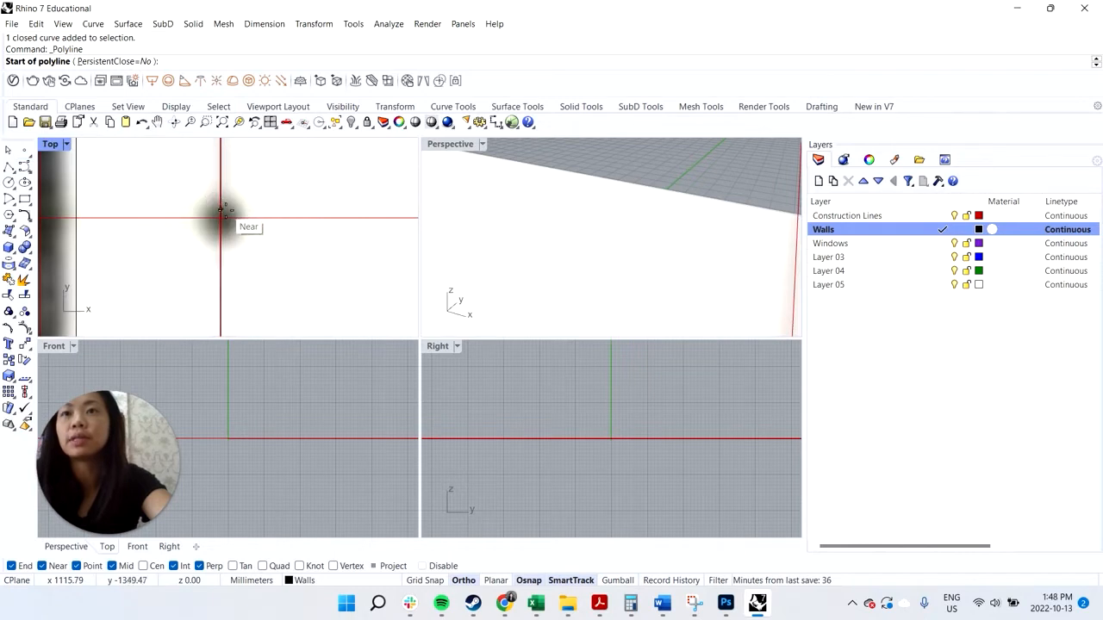
{"action": "scroll", "coordinate": [246, 238], "scroll_direction": "down", "scroll_amount": 3}
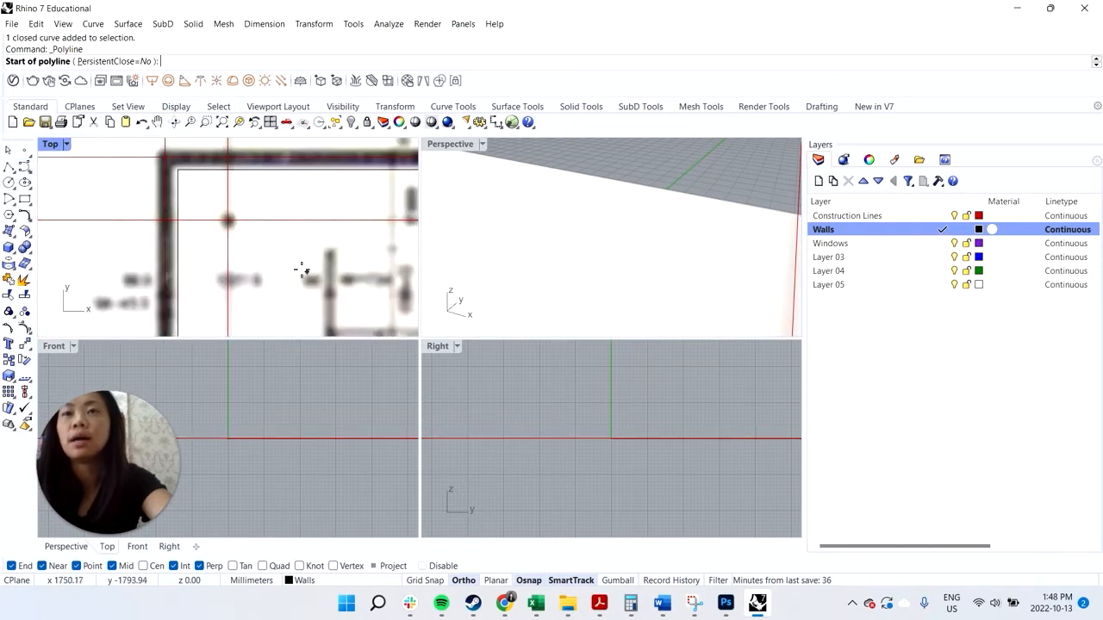
{"action": "scroll", "coordinate": [276, 254], "scroll_direction": "down", "scroll_amount": 2}
{"action": "left_click", "coordinate": [276, 254]}
{"action": "type", "text": "100"}
{"action": "key", "text": "Return"}
{"action": "scroll", "coordinate": [288, 252], "scroll_direction": "up", "scroll_amount": 2}
{"action": "left_click", "coordinate": [278, 283]}
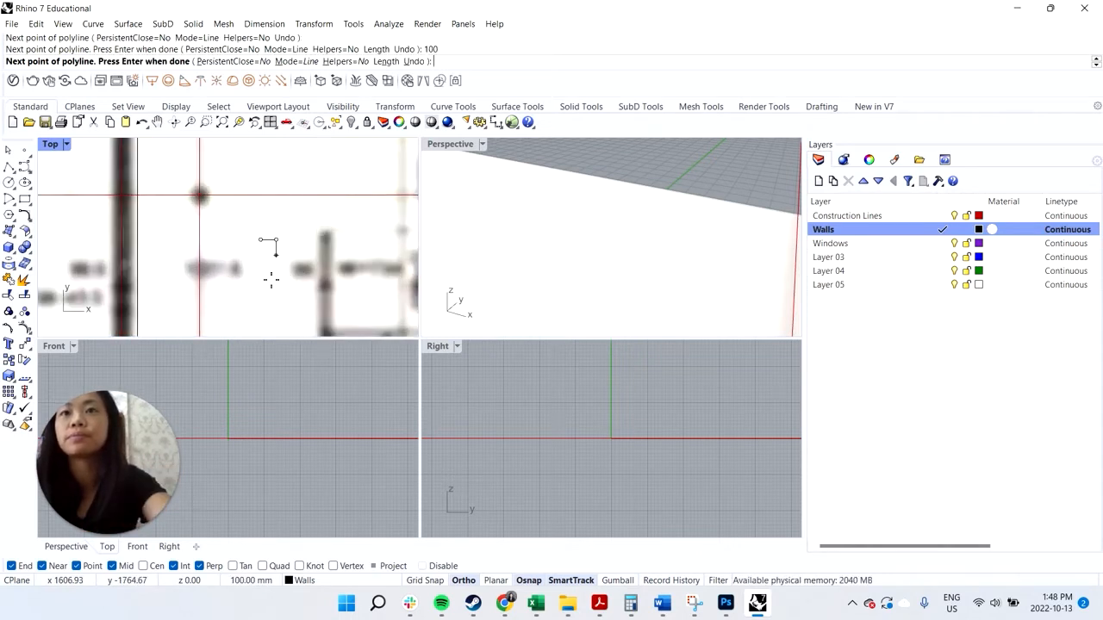
{"action": "left_click", "coordinate": [275, 255]}
{"action": "left_click", "coordinate": [259, 255]}
{"action": "type", "text": "c"}
{"action": "key", "text": "Return"}
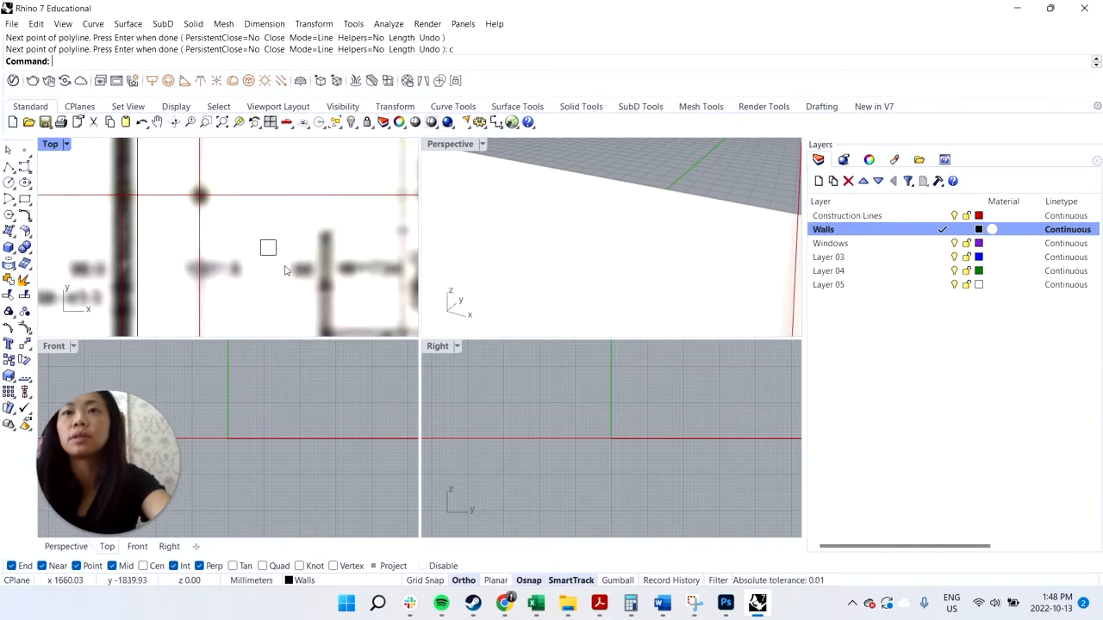
Select the small square and rename Layer 03 as Columns.
{"action": "left_click", "coordinate": [270, 261]}
{"action": "left_click", "coordinate": [331, 292]}
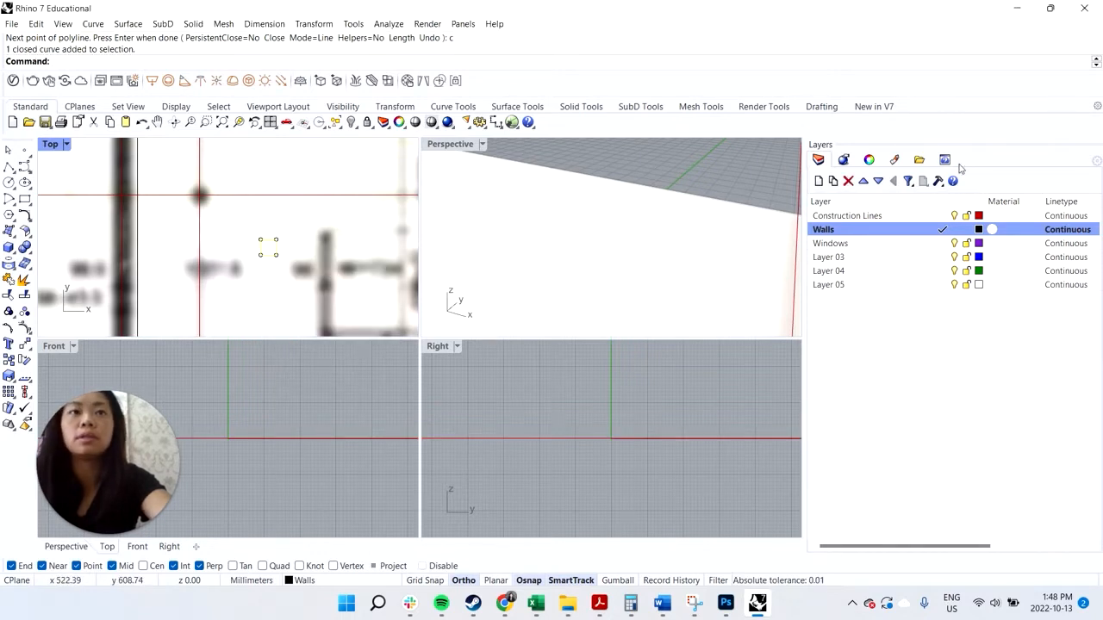
{"action": "left_click", "coordinate": [840, 256]}
{"action": "right_click", "coordinate": [840, 257]}
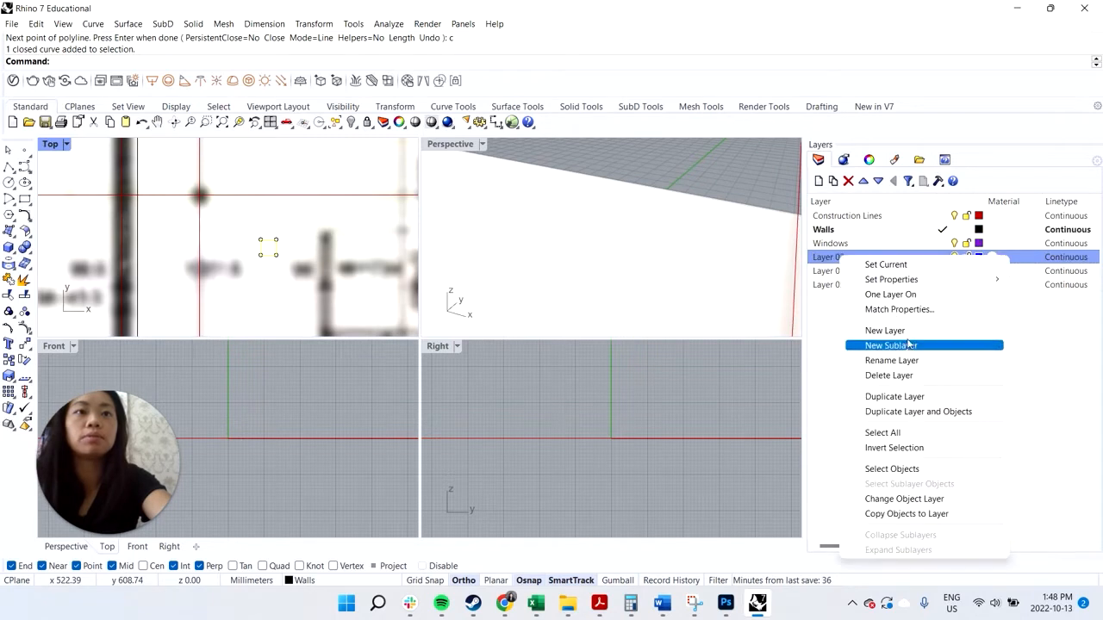
{"action": "left_click", "coordinate": [906, 359]}
{"action": "type", "text": "Col"}
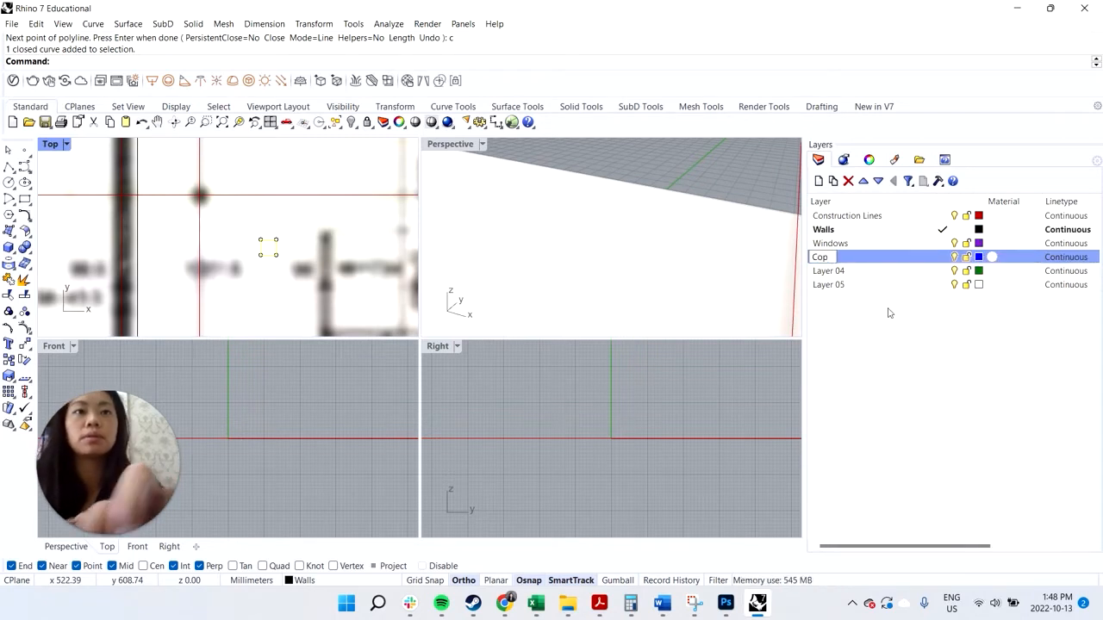
{"action": "type", "text": "umns"}
{"action": "key", "text": "Return"}
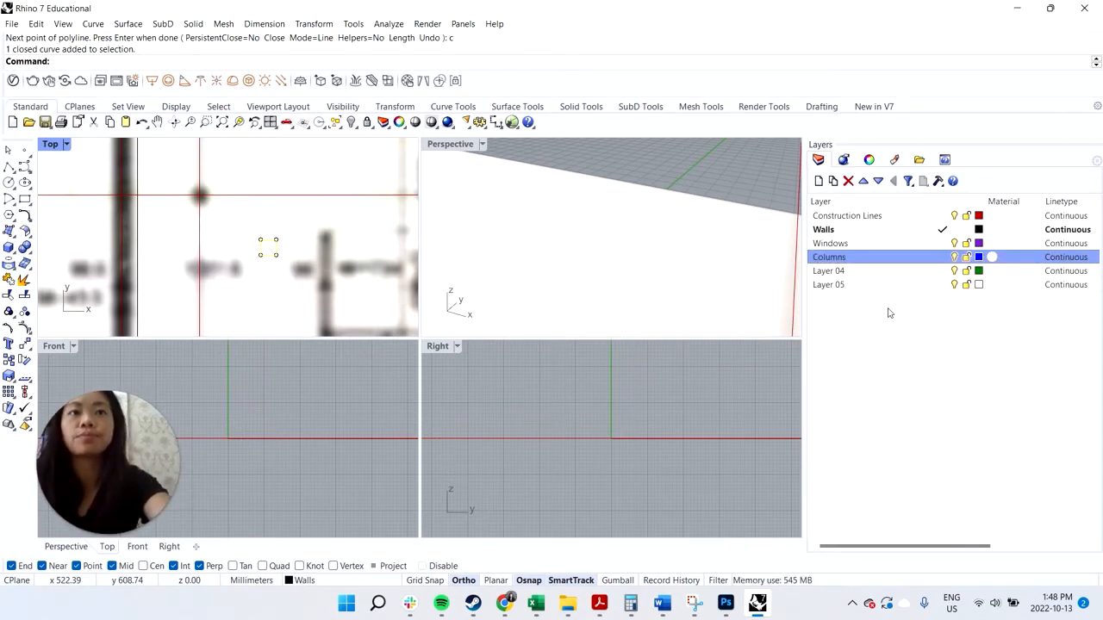
Change the selected square's object layer to Columns.
{"action": "left_click", "coordinate": [387, 127]}
{"action": "left_click", "coordinate": [408, 144]}
{"action": "left_click", "coordinate": [522, 330]}
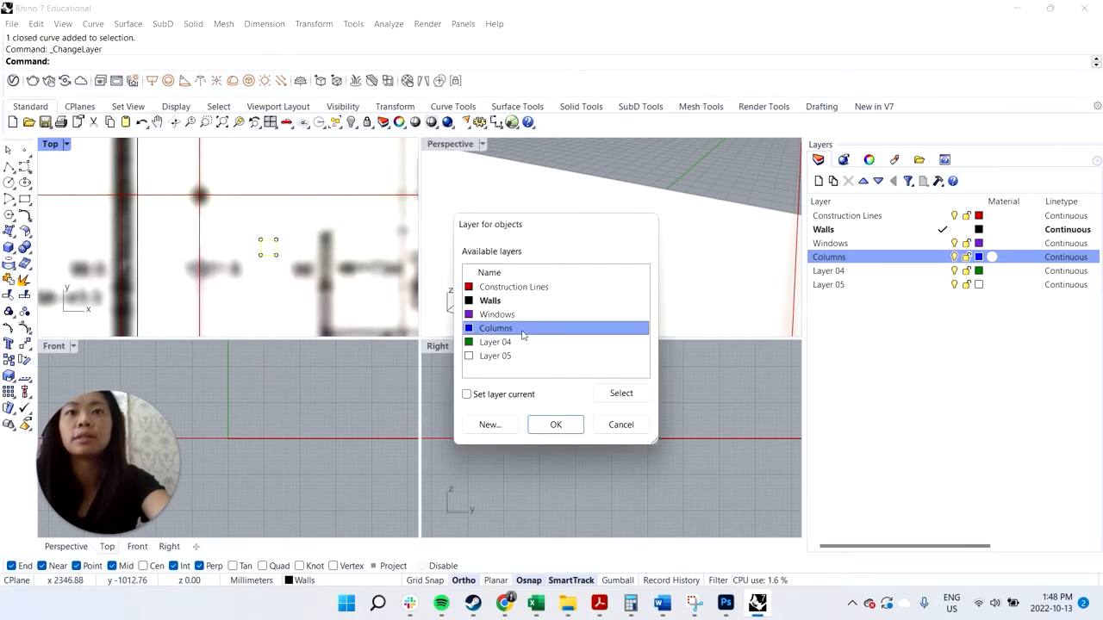
{"action": "left_click", "coordinate": [555, 425]}
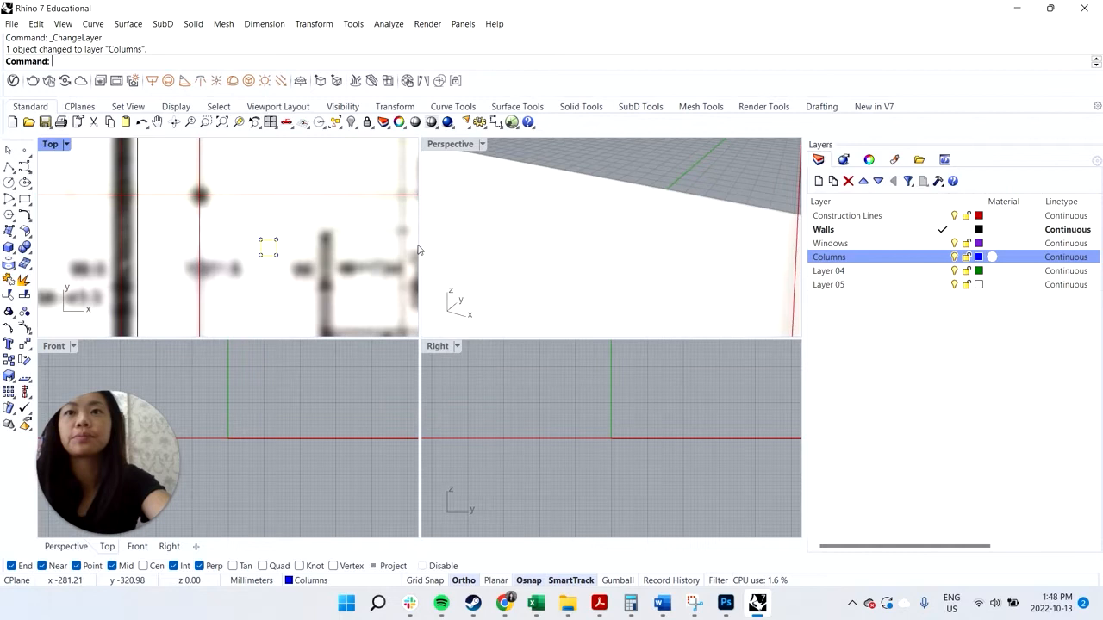
Try to move the column square onto the plan's upper-left column intersection, and undo the move.
{"action": "type", "text": "move"}
{"action": "key", "text": "Return"}
{"action": "scroll", "coordinate": [244, 234], "scroll_direction": "up", "scroll_amount": 2}
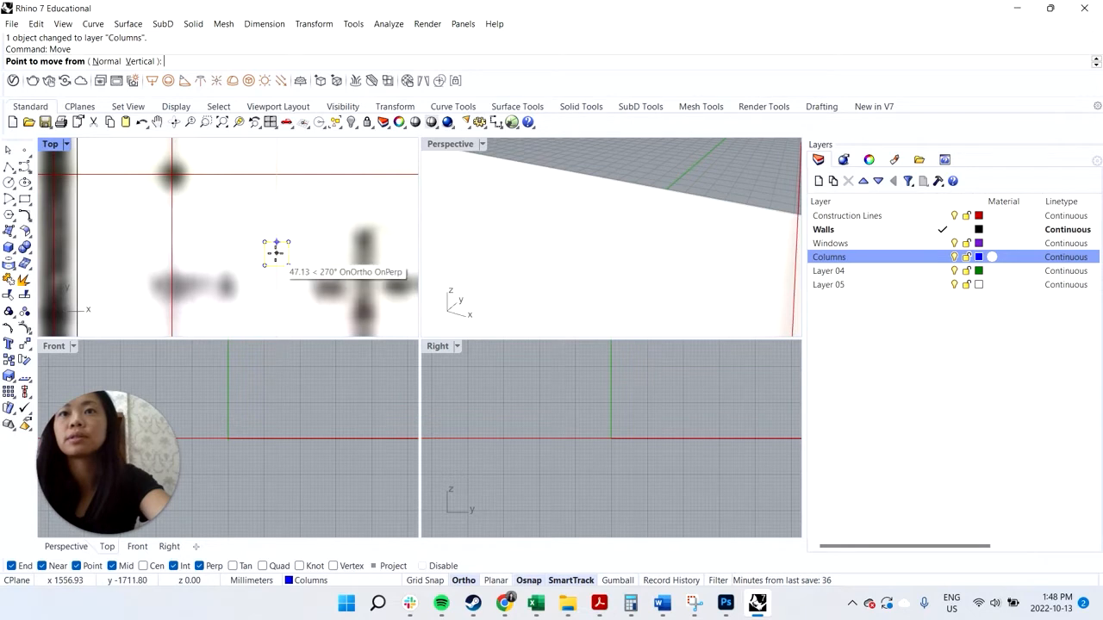
{"action": "left_click", "coordinate": [276, 251]}
{"action": "left_click", "coordinate": [173, 175]}
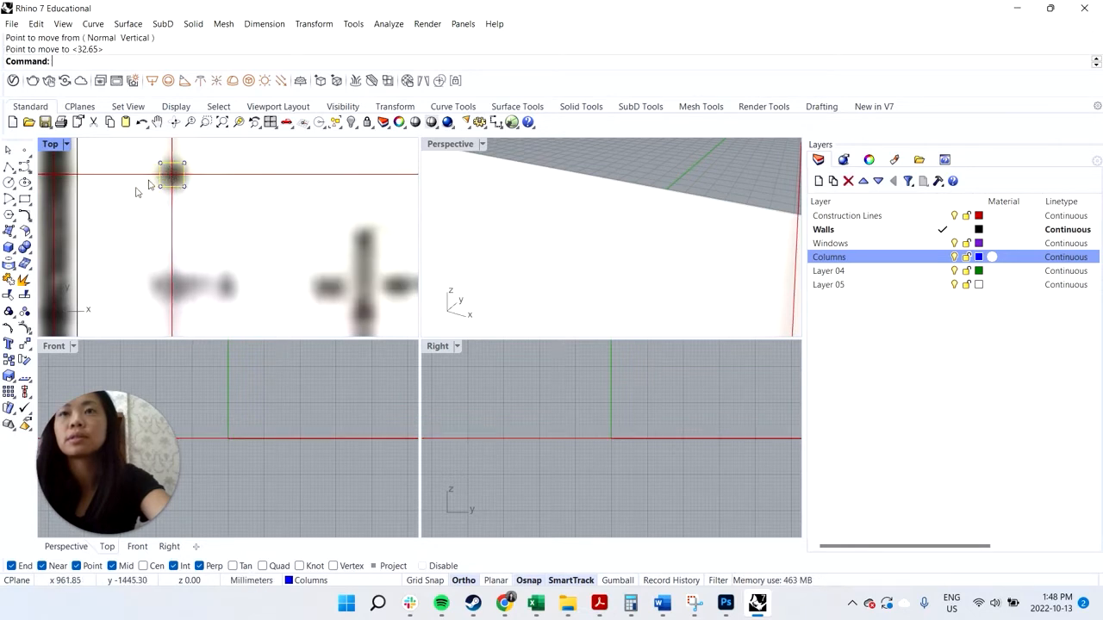
{"action": "key", "text": "ctrl+z"}
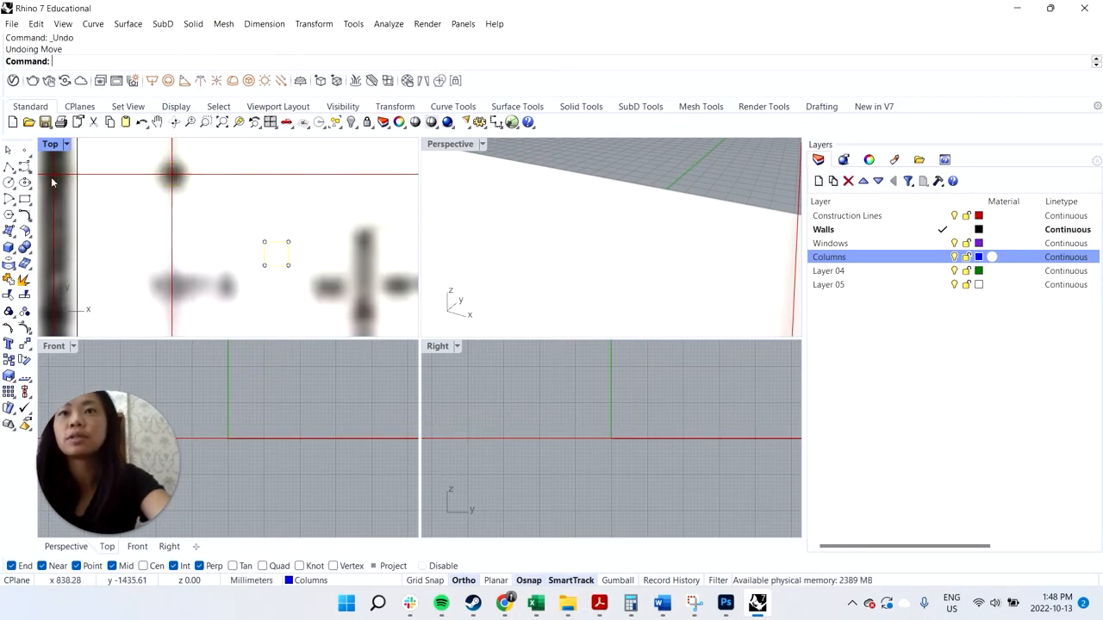
Move the column square from its centre point onto the construction-line intersection at the plan's upper-left column dot.
{"action": "type", "text": "move"}
{"action": "key", "text": "Return"}
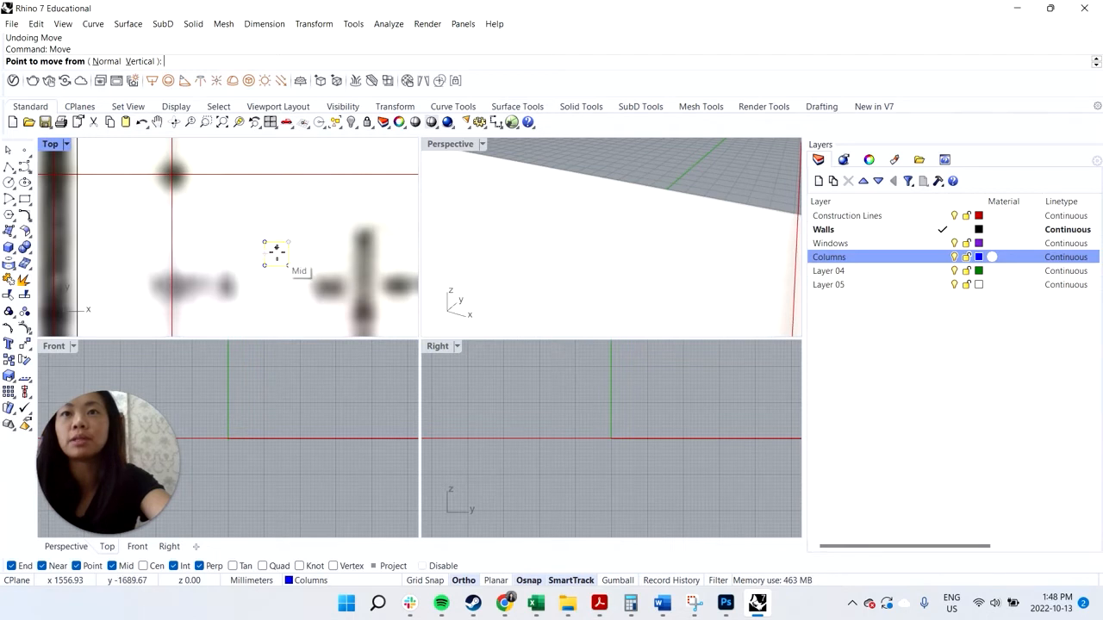
{"action": "left_click", "coordinate": [275, 251]}
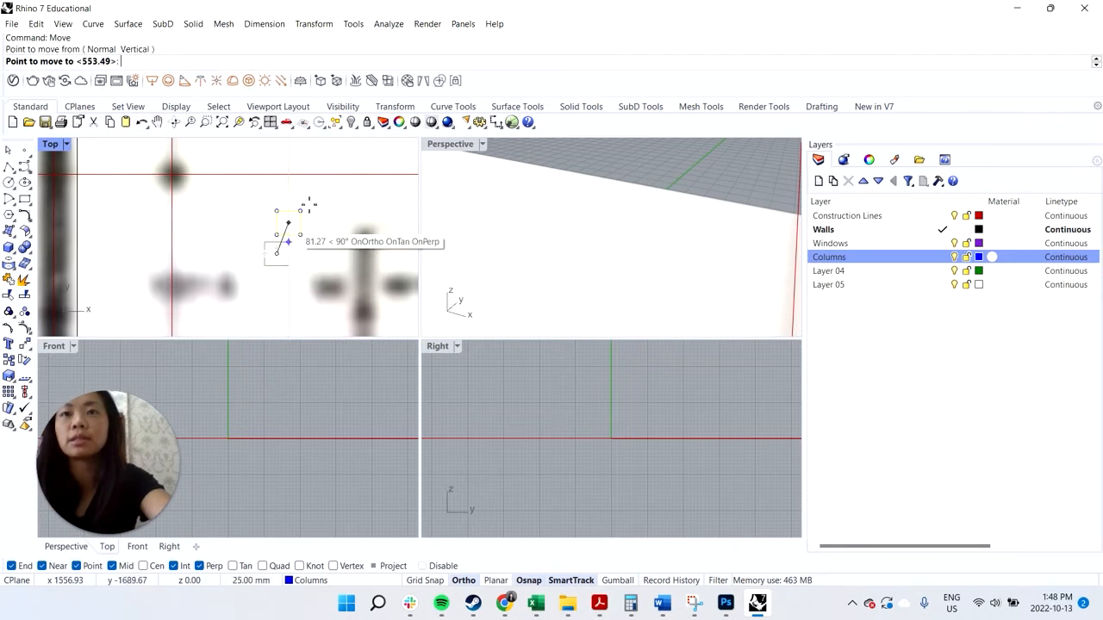
{"action": "left_click", "coordinate": [172, 174]}
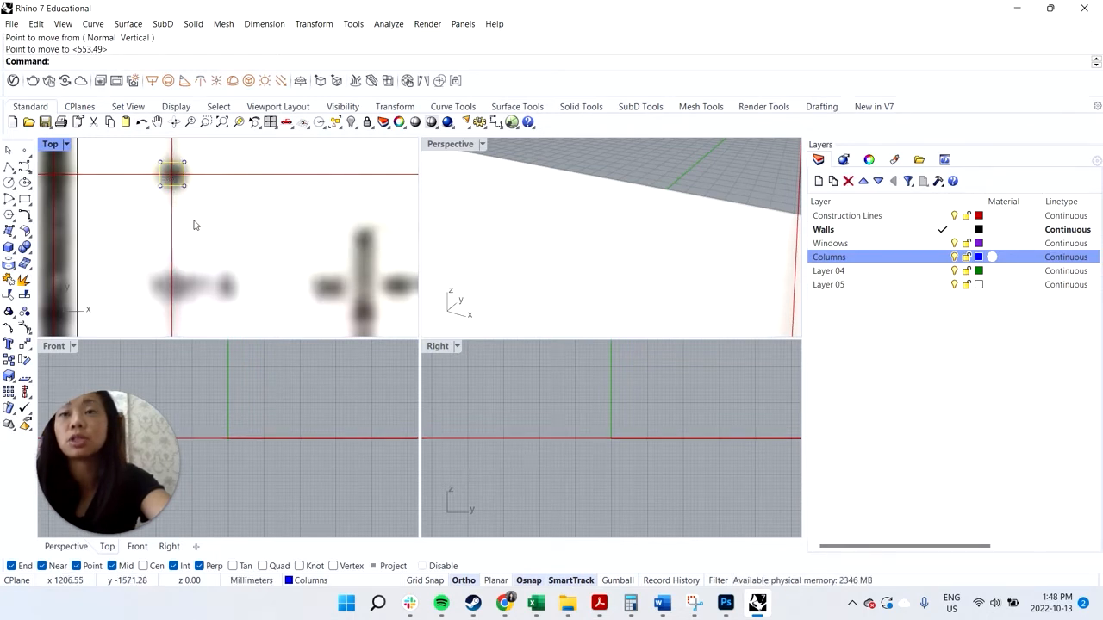
Copy the column square from its centre to the other five construction-line intersections along the plan's top column row, 2400 mm apart.
{"action": "scroll", "coordinate": [194, 225], "scroll_direction": "down", "scroll_amount": 5}
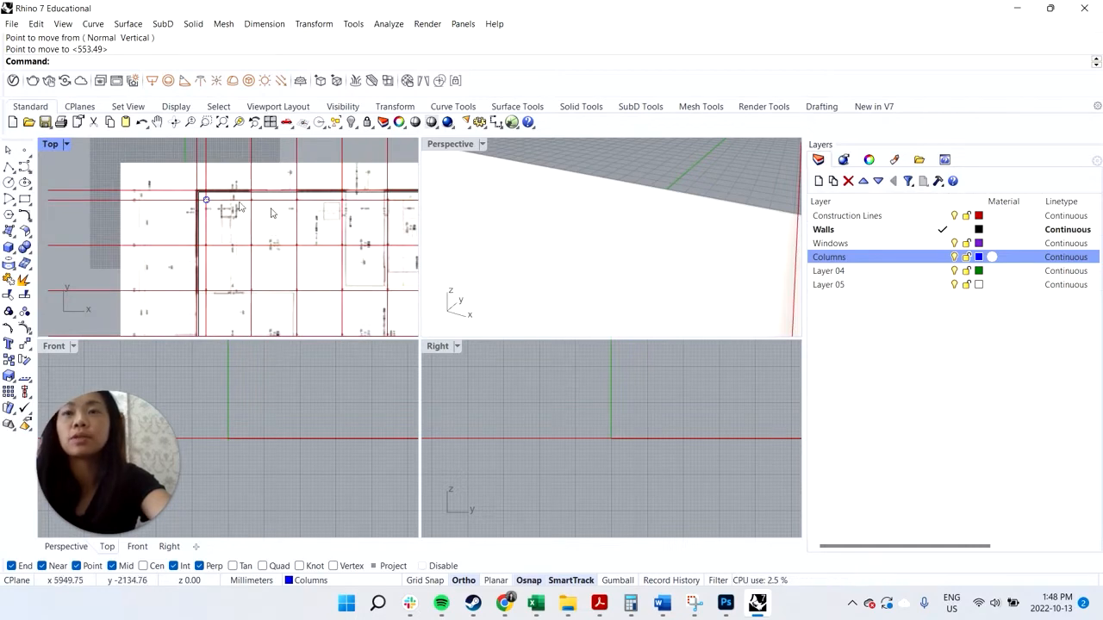
{"action": "scroll", "coordinate": [278, 226], "scroll_direction": "down", "scroll_amount": 3}
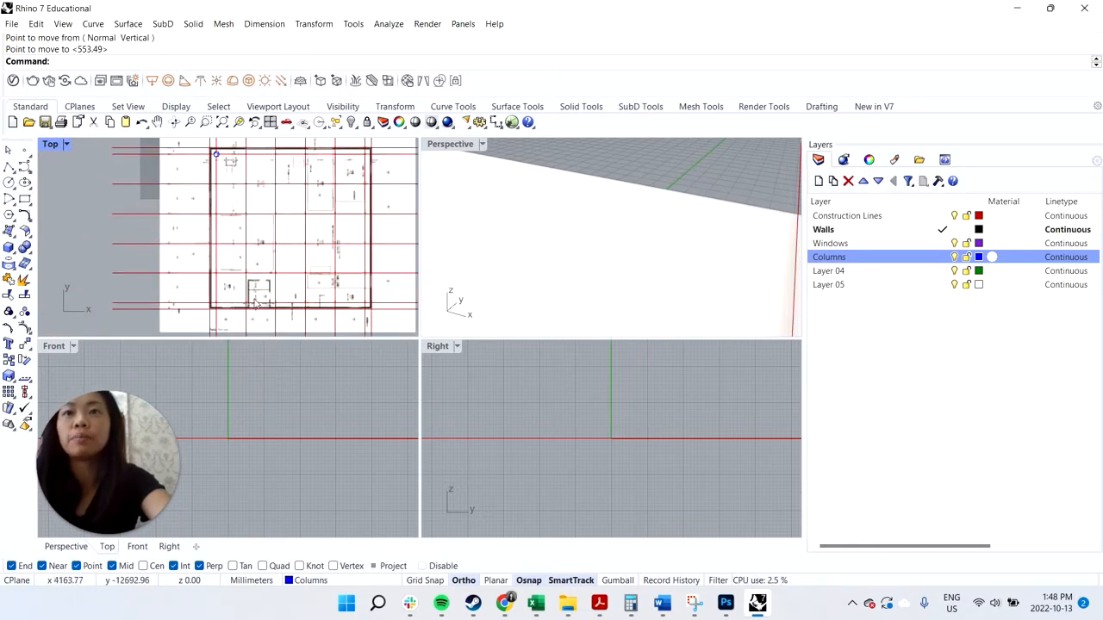
{"action": "scroll", "coordinate": [243, 180], "scroll_direction": "up", "scroll_amount": 6}
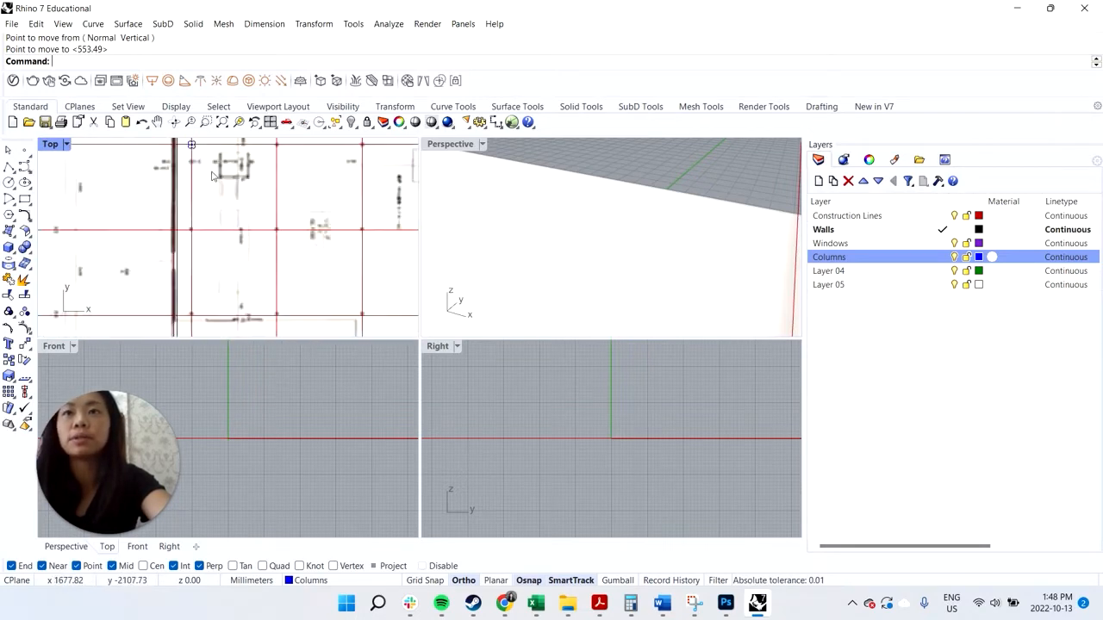
{"action": "type", "text": "copy"}
{"action": "key", "text": "Return"}
{"action": "scroll", "coordinate": [209, 154], "scroll_direction": "up", "scroll_amount": 2}
{"action": "scroll", "coordinate": [172, 164], "scroll_direction": "down", "scroll_amount": 1}
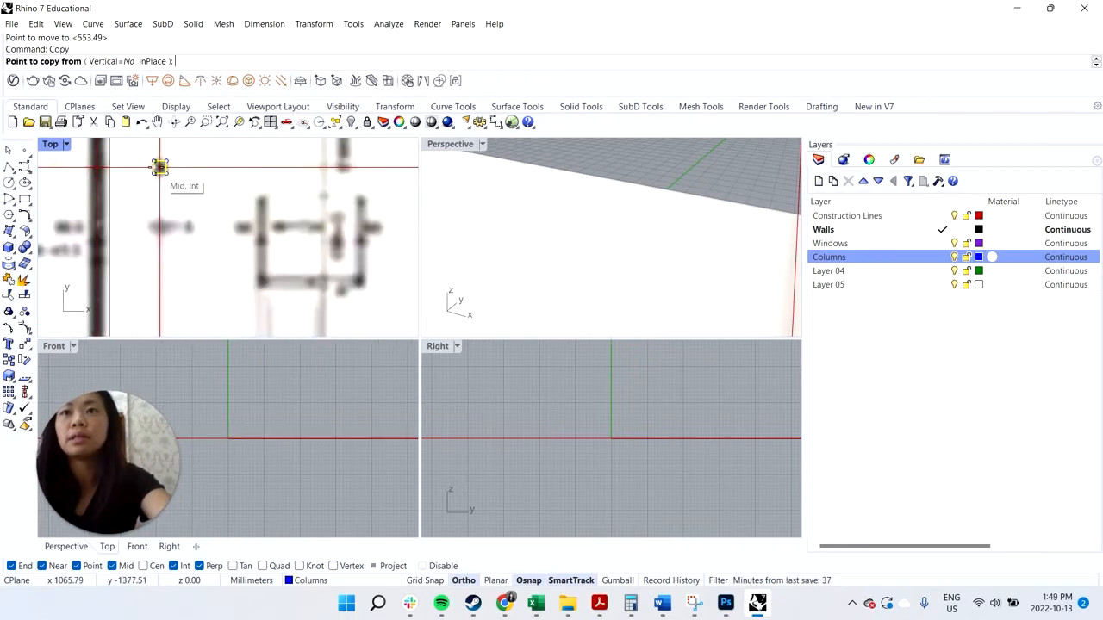
{"action": "left_click", "coordinate": [159, 166]}
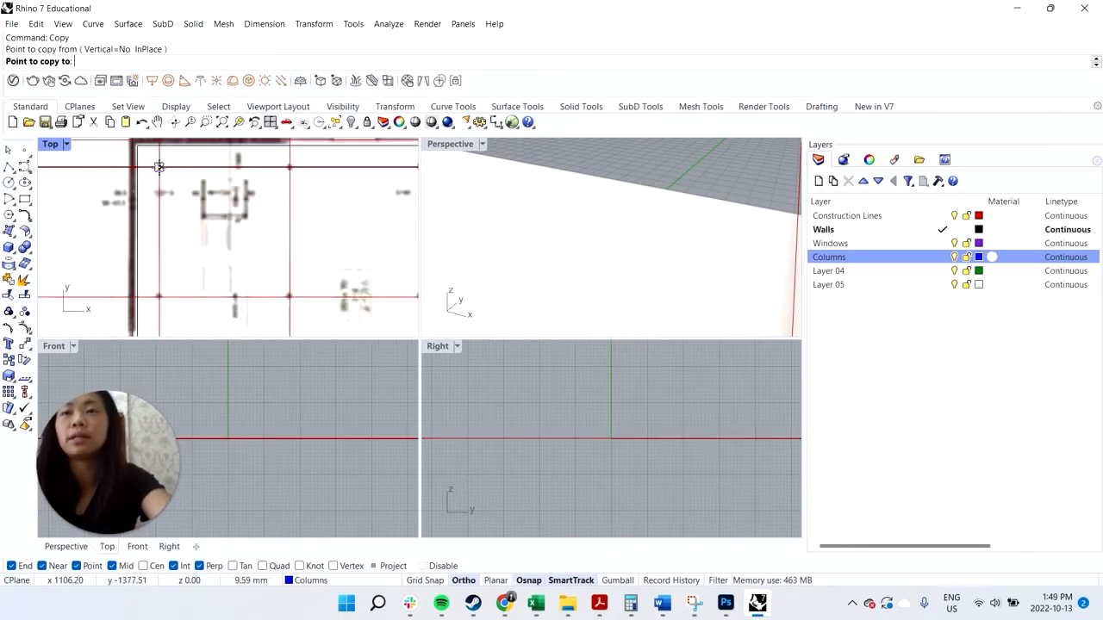
{"action": "left_click", "coordinate": [290, 167]}
{"action": "scroll", "coordinate": [291, 167], "scroll_direction": "down", "scroll_amount": 3}
{"action": "scroll", "coordinate": [356, 169], "scroll_direction": "up", "scroll_amount": 1}
{"action": "left_click", "coordinate": [335, 163]}
{"action": "scroll", "coordinate": [335, 163], "scroll_direction": "down", "scroll_amount": 3}
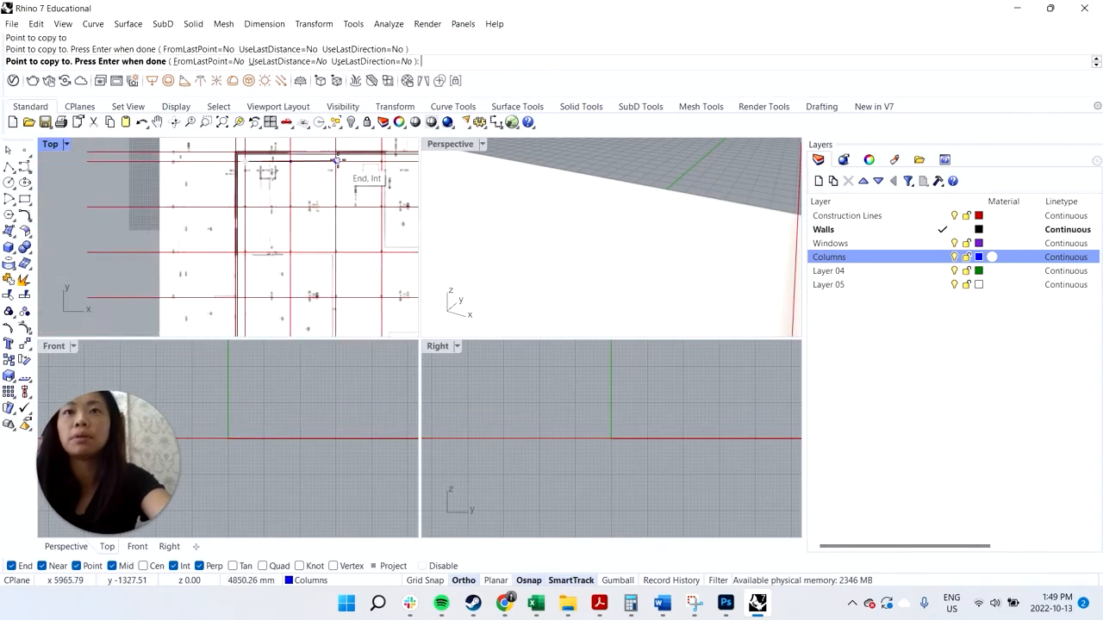
{"action": "scroll", "coordinate": [381, 160], "scroll_direction": "up", "scroll_amount": 1}
{"action": "left_click", "coordinate": [382, 161]}
{"action": "scroll", "coordinate": [371, 158], "scroll_direction": "down", "scroll_amount": 3}
{"action": "scroll", "coordinate": [388, 154], "scroll_direction": "up", "scroll_amount": 3}
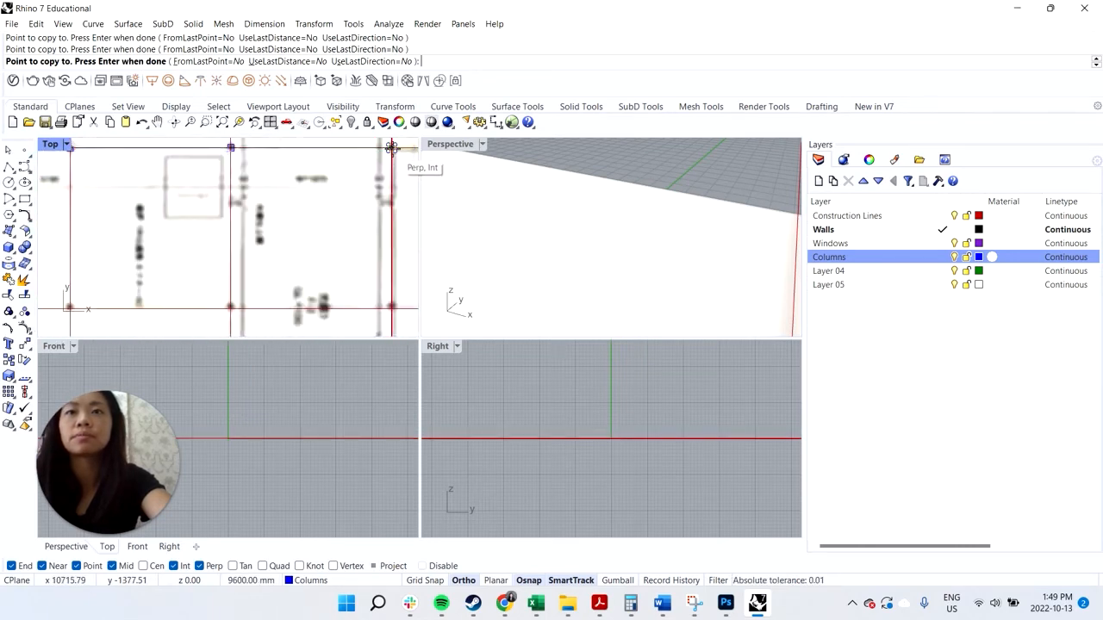
{"action": "left_click", "coordinate": [392, 148]}
{"action": "scroll", "coordinate": [388, 151], "scroll_direction": "down", "scroll_amount": 6}
{"action": "scroll", "coordinate": [403, 153], "scroll_direction": "up", "scroll_amount": 6}
{"action": "scroll", "coordinate": [397, 163], "scroll_direction": "down", "scroll_amount": 3}
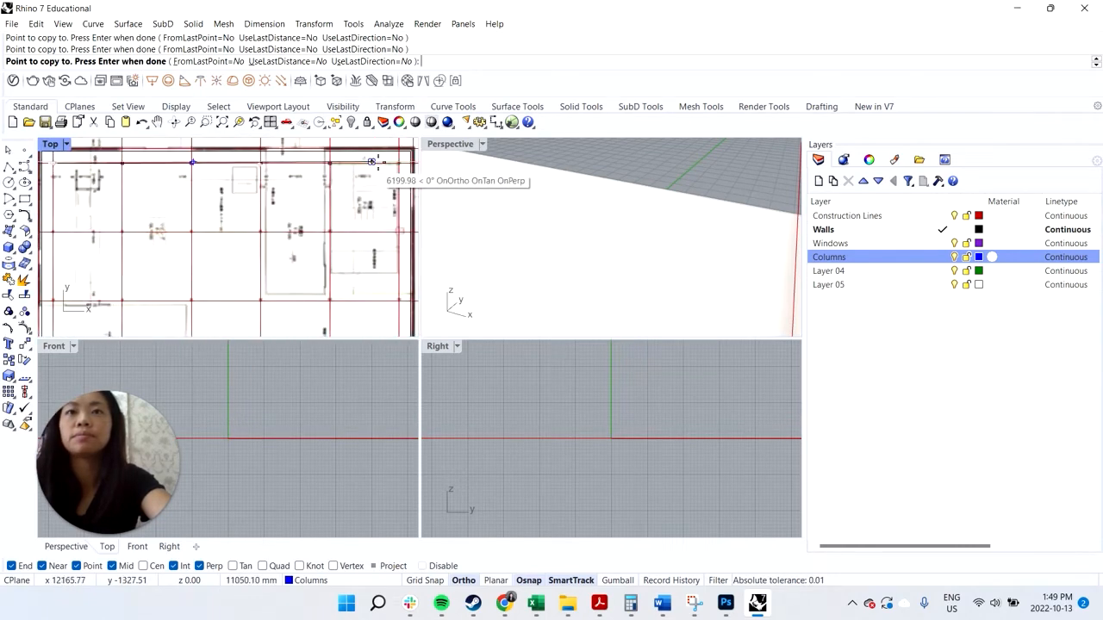
{"action": "scroll", "coordinate": [384, 162], "scroll_direction": "up", "scroll_amount": 2}
{"action": "scroll", "coordinate": [401, 163], "scroll_direction": "up", "scroll_amount": 3}
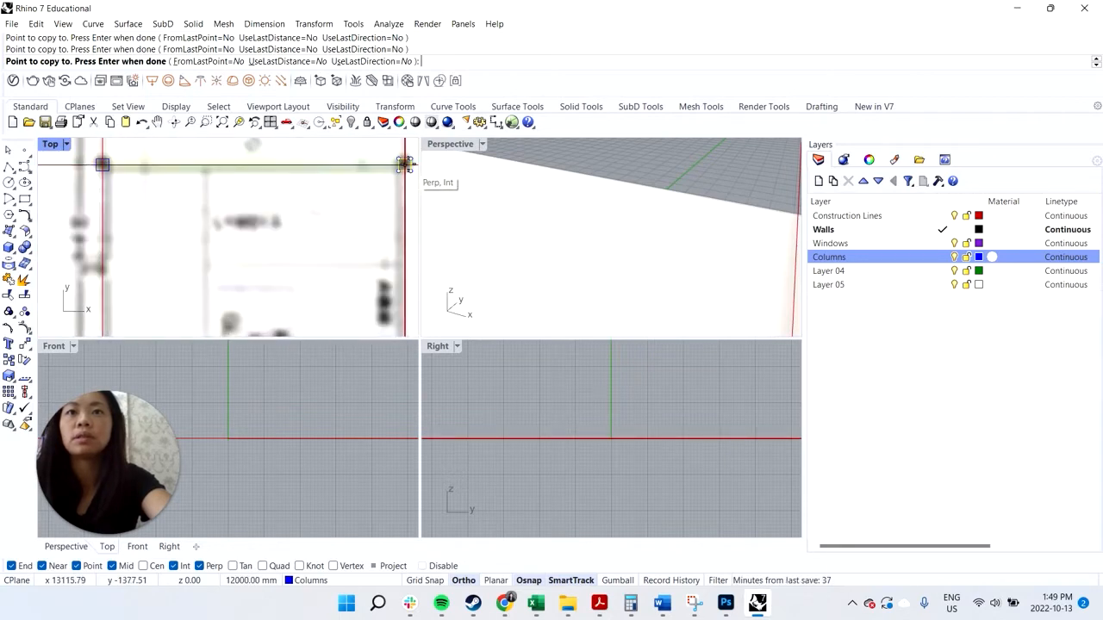
{"action": "scroll", "coordinate": [224, 181], "scroll_direction": "down", "scroll_amount": 5}
{"action": "key", "text": "Return"}
Copy the top row of six column squares down to the five remaining rows of construction-line intersections.
{"action": "left_click_drag", "start_coordinate": [142, 152], "coordinate": [413, 189]}
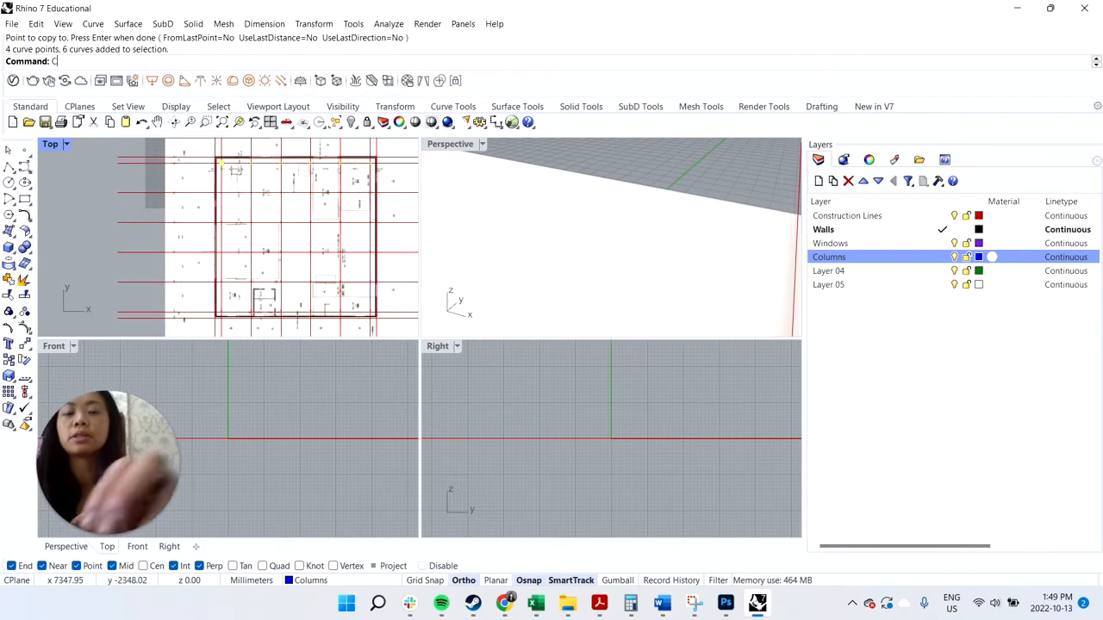
{"action": "key", "text": "Return"}
{"action": "scroll", "coordinate": [230, 172], "scroll_direction": "up", "scroll_amount": 2}
{"action": "scroll", "coordinate": [225, 168], "scroll_direction": "up", "scroll_amount": 6}
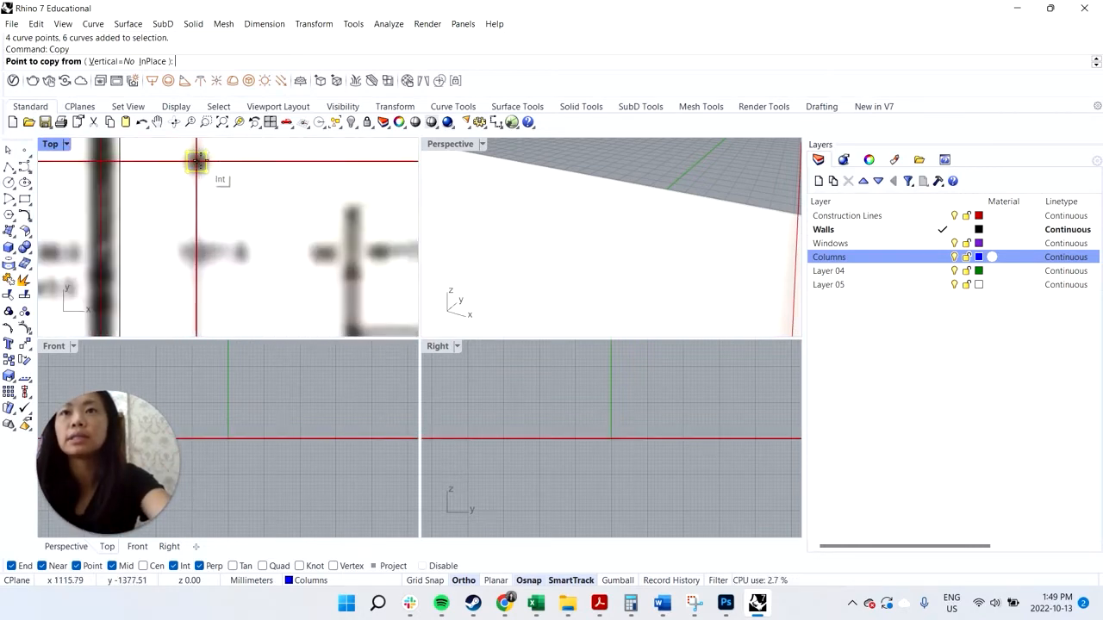
{"action": "left_click", "coordinate": [198, 161]}
{"action": "scroll", "coordinate": [197, 161], "scroll_direction": "down", "scroll_amount": 6}
{"action": "left_click", "coordinate": [201, 248]}
{"action": "scroll", "coordinate": [202, 250], "scroll_direction": "down", "scroll_amount": 3}
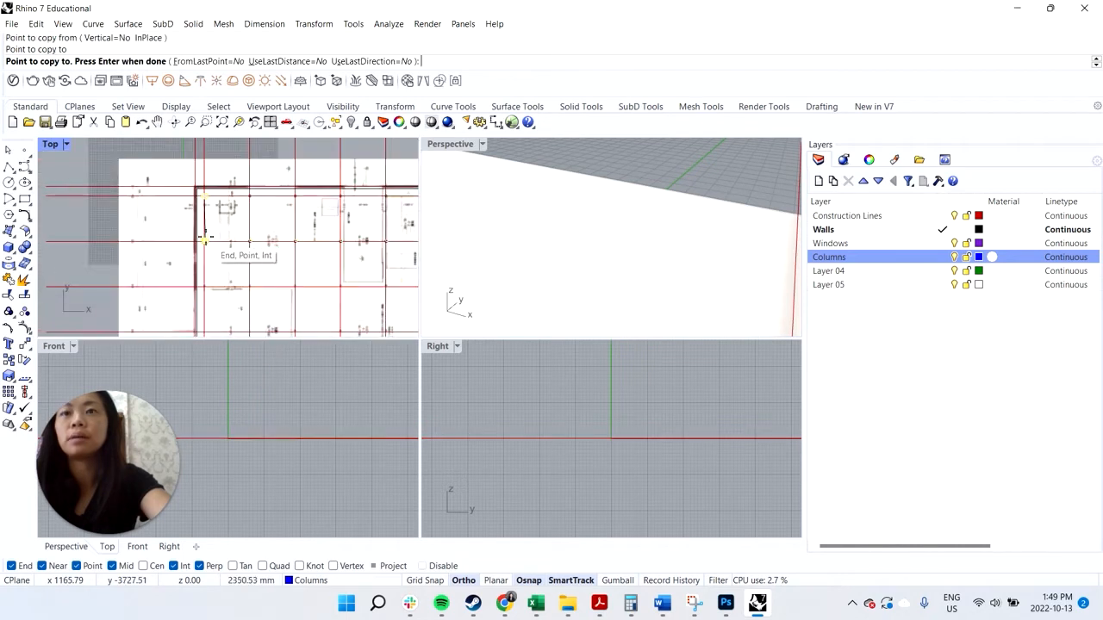
{"action": "left_click", "coordinate": [207, 285]}
{"action": "scroll", "coordinate": [205, 284], "scroll_direction": "down", "scroll_amount": 3}
{"action": "left_click", "coordinate": [204, 304]}
{"action": "scroll", "coordinate": [204, 306], "scroll_direction": "down", "scroll_amount": 3}
{"action": "scroll", "coordinate": [204, 306], "scroll_direction": "up", "scroll_amount": 4}
{"action": "left_click", "coordinate": [201, 294]}
{"action": "left_click", "coordinate": [200, 325]}
{"action": "key", "text": "Return"}
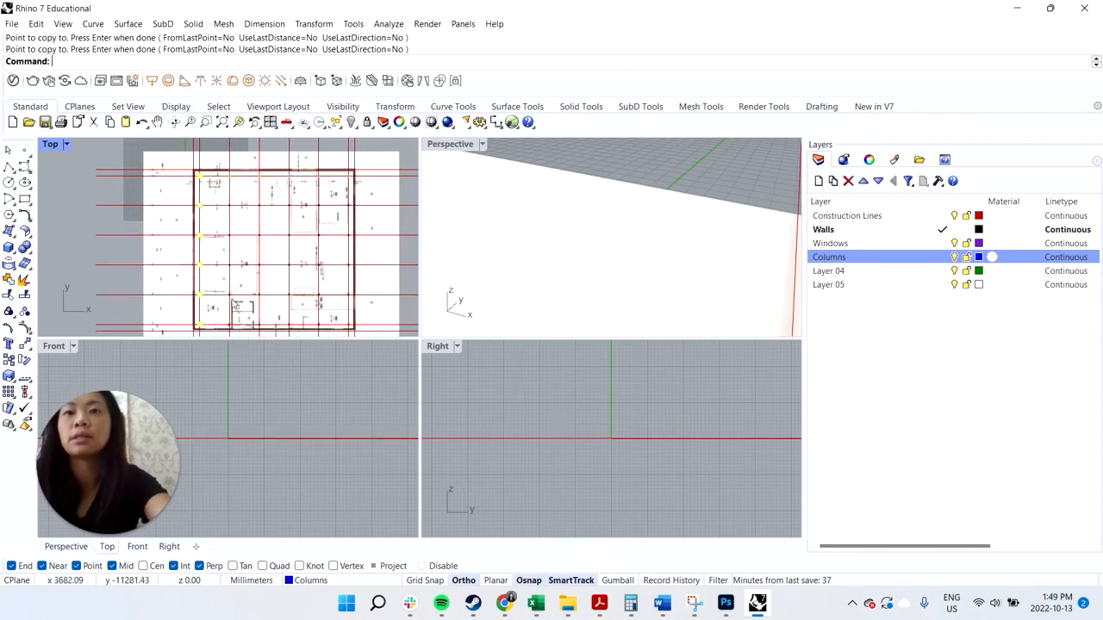
Check the copied columns against the column dots and grid intersections across the floor plan.
{"action": "scroll", "coordinate": [238, 259], "scroll_direction": "up", "scroll_amount": 2}
{"action": "scroll", "coordinate": [238, 259], "scroll_direction": "down", "scroll_amount": 2}
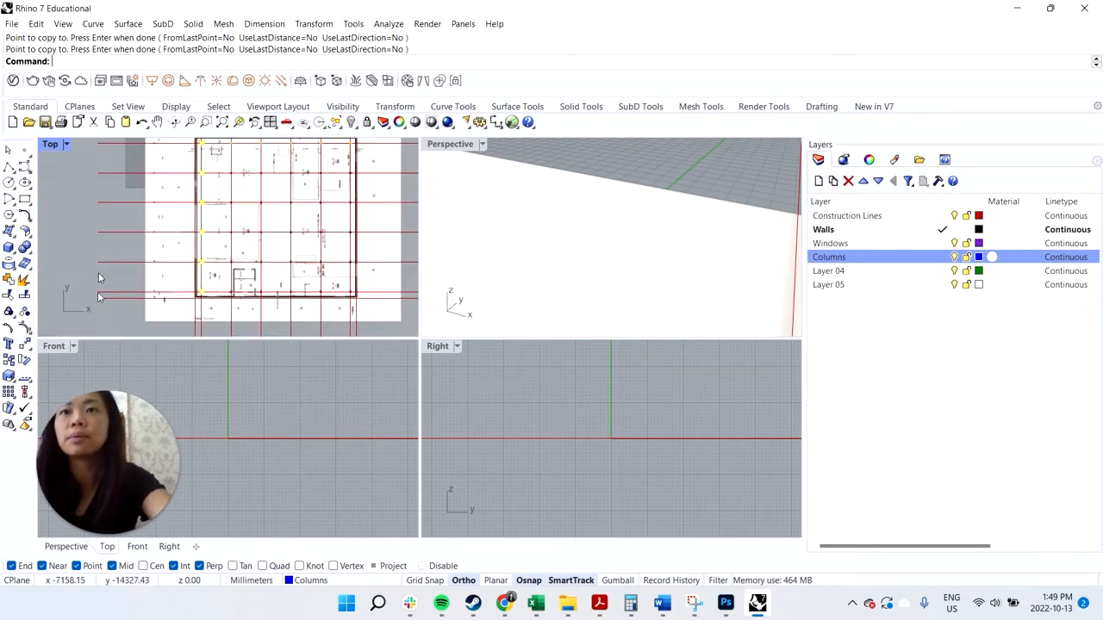
{"action": "scroll", "coordinate": [298, 280], "scroll_direction": "up", "scroll_amount": 2}
{"action": "scroll", "coordinate": [299, 293], "scroll_direction": "up", "scroll_amount": 2}
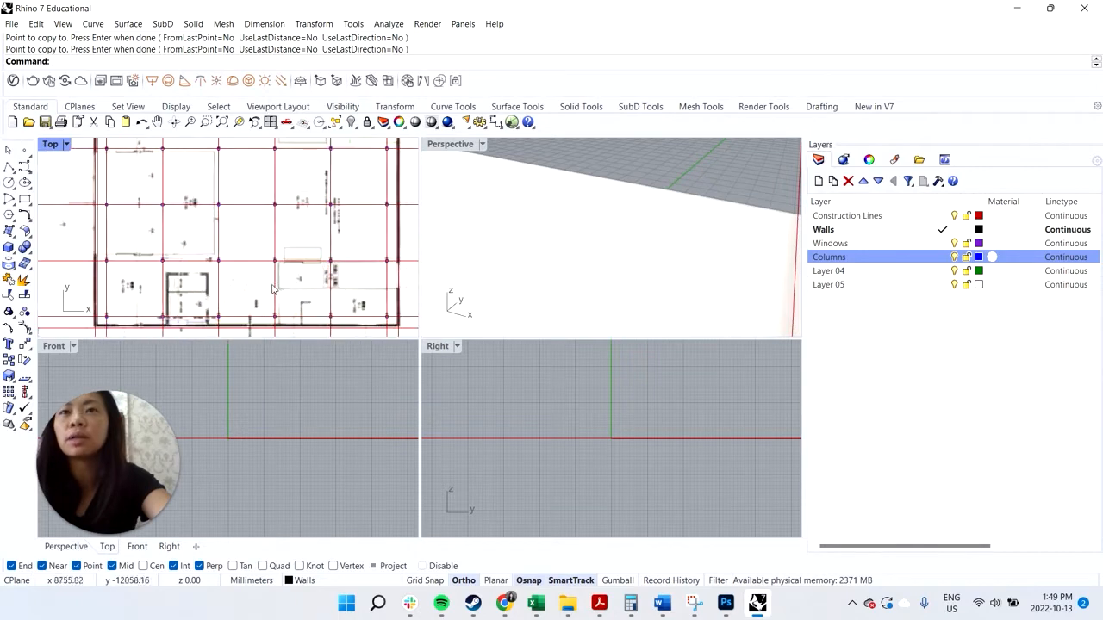
{"action": "scroll", "coordinate": [352, 321], "scroll_direction": "down", "scroll_amount": 3}
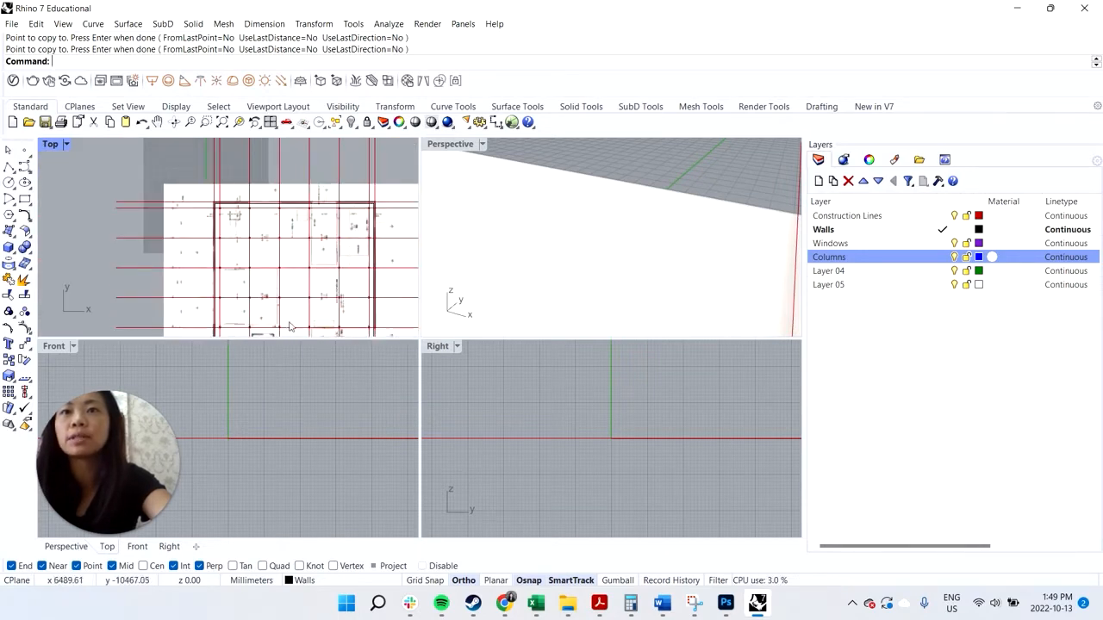
{"action": "scroll", "coordinate": [306, 324], "scroll_direction": "up", "scroll_amount": 3}
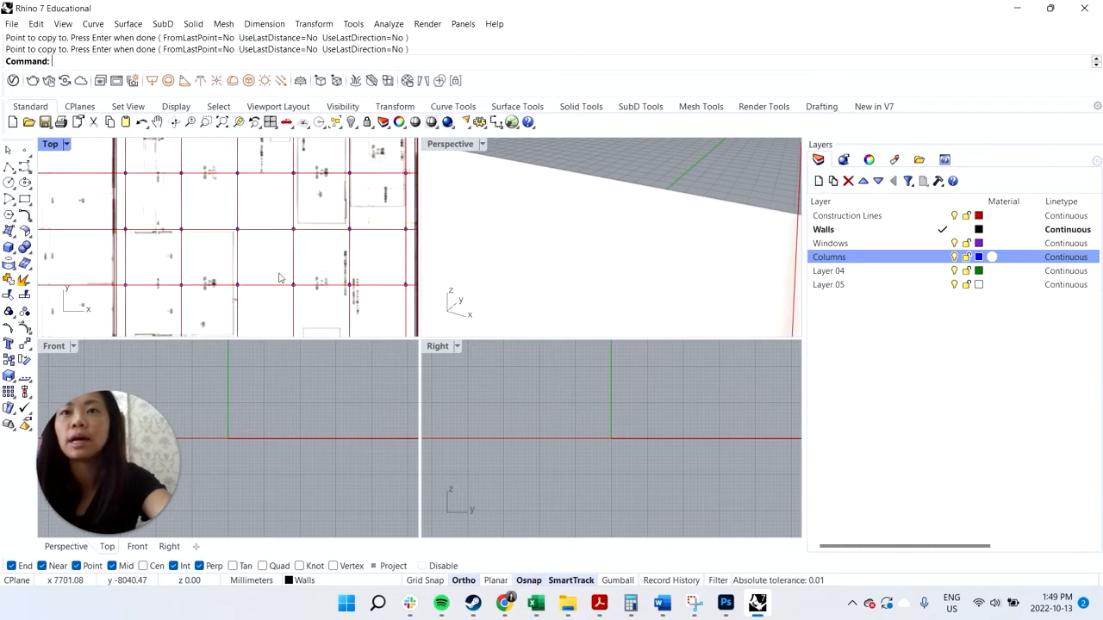
{"action": "scroll", "coordinate": [360, 290], "scroll_direction": "up", "scroll_amount": 2}
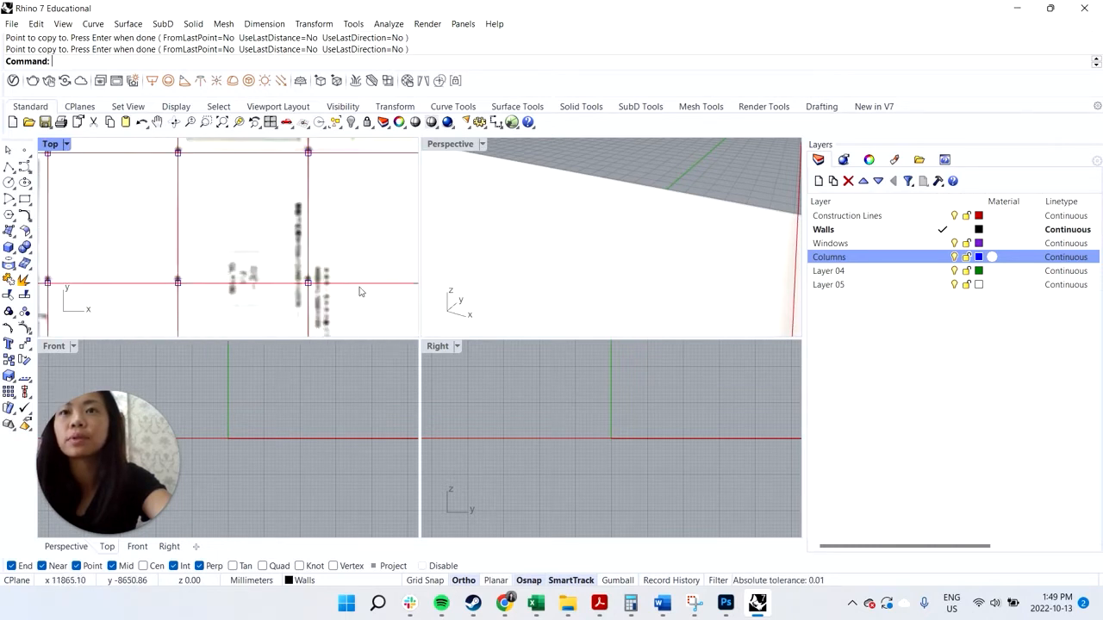
{"action": "scroll", "coordinate": [197, 292], "scroll_direction": "up", "scroll_amount": 2}
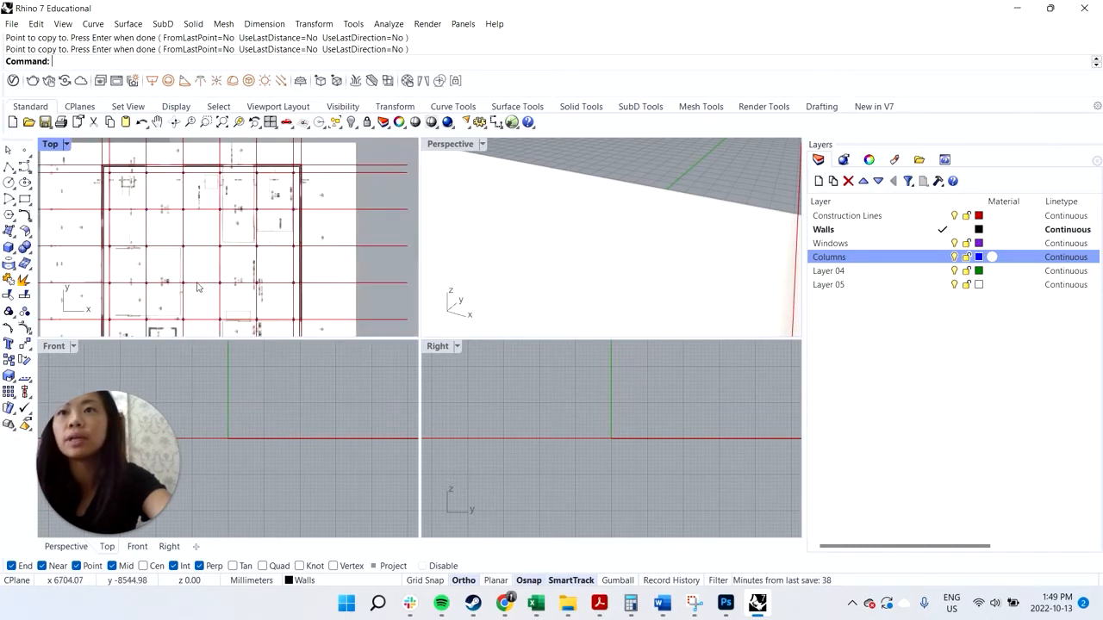
{"action": "left_click", "coordinate": [116, 261]}
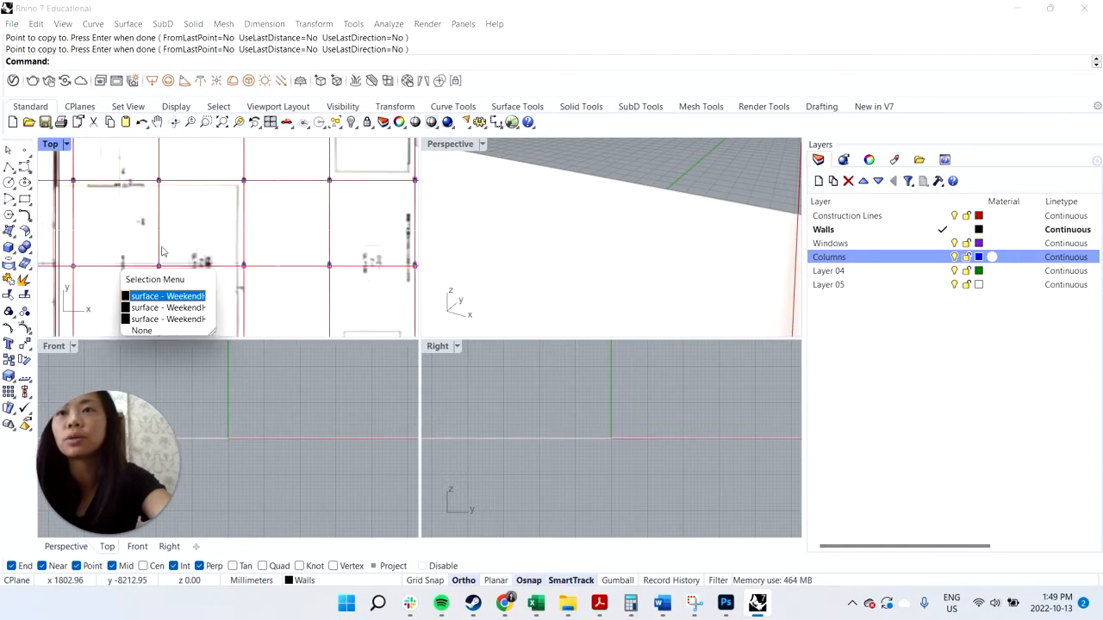
{"action": "left_click", "coordinate": [70, 257]}
{"action": "left_click", "coordinate": [57, 258]}
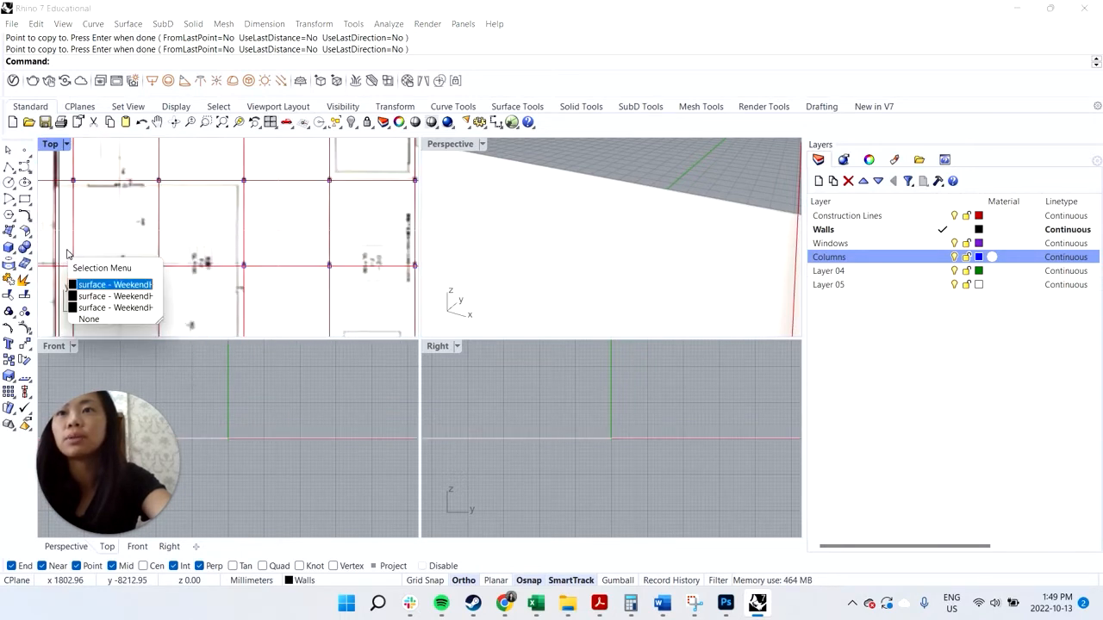
{"action": "left_click", "coordinate": [89, 319]}
{"action": "scroll", "coordinate": [86, 284], "scroll_direction": "down", "scroll_amount": 3}
{"action": "left_click_drag", "start_coordinate": [79, 259], "coordinate": [130, 274]}
{"action": "left_click_drag", "start_coordinate": [94, 258], "coordinate": [217, 279]}
{"action": "scroll", "coordinate": [205, 265], "scroll_direction": "up", "scroll_amount": 4}
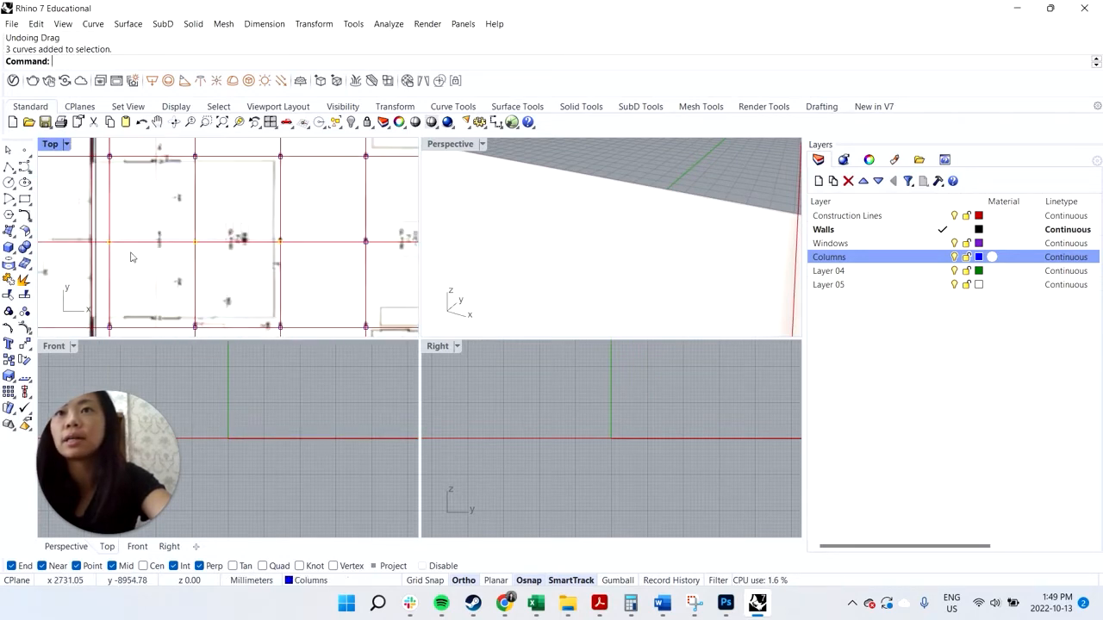
{"action": "left_click", "coordinate": [74, 224]}
{"action": "left_click", "coordinate": [221, 246]}
{"action": "left_click", "coordinate": [195, 249]}
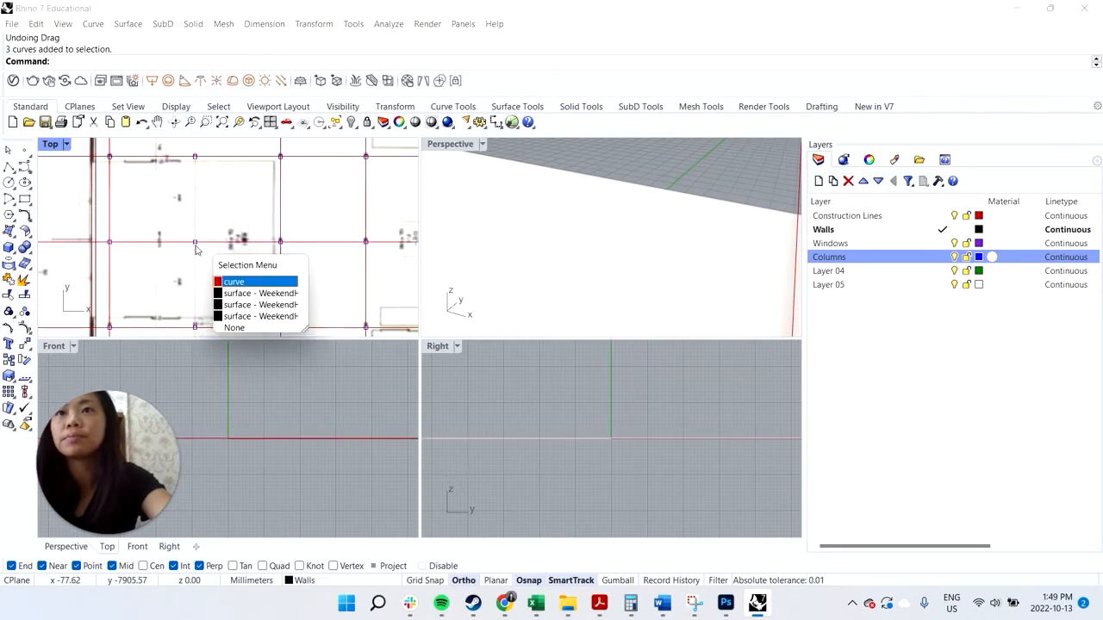
{"action": "left_click", "coordinate": [258, 327]}
{"action": "scroll", "coordinate": [240, 257], "scroll_direction": "down", "scroll_amount": 3}
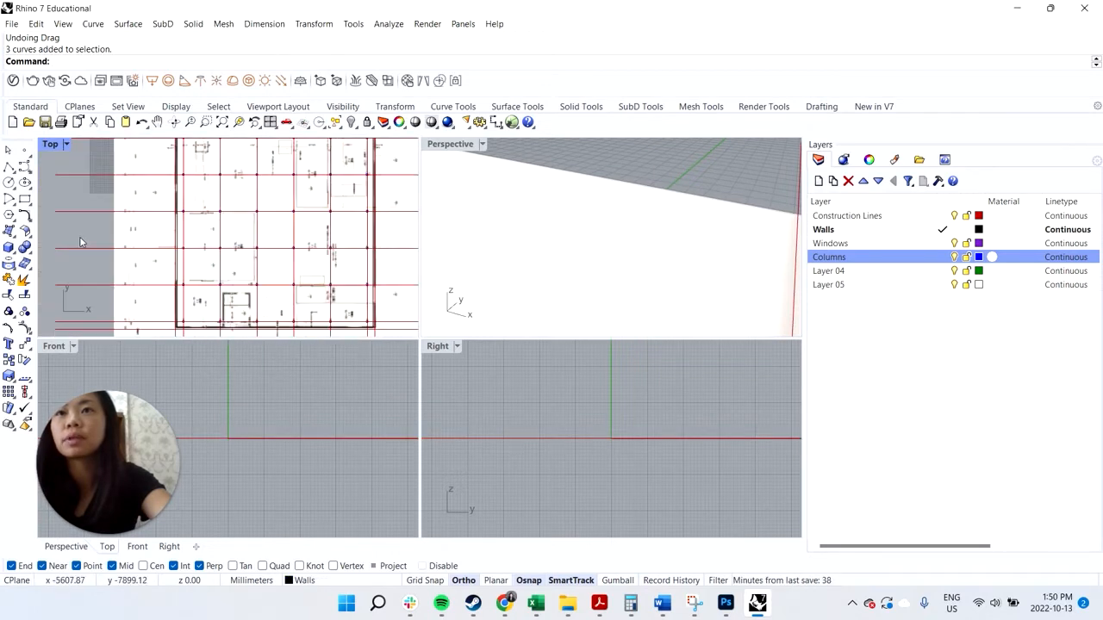
Delete the two leftmost column squares in the fourth row of the column grid, where the plan shows no columns.
{"action": "left_click_drag", "start_coordinate": [83, 237], "coordinate": [238, 269]}
{"action": "key", "text": "Delete"}
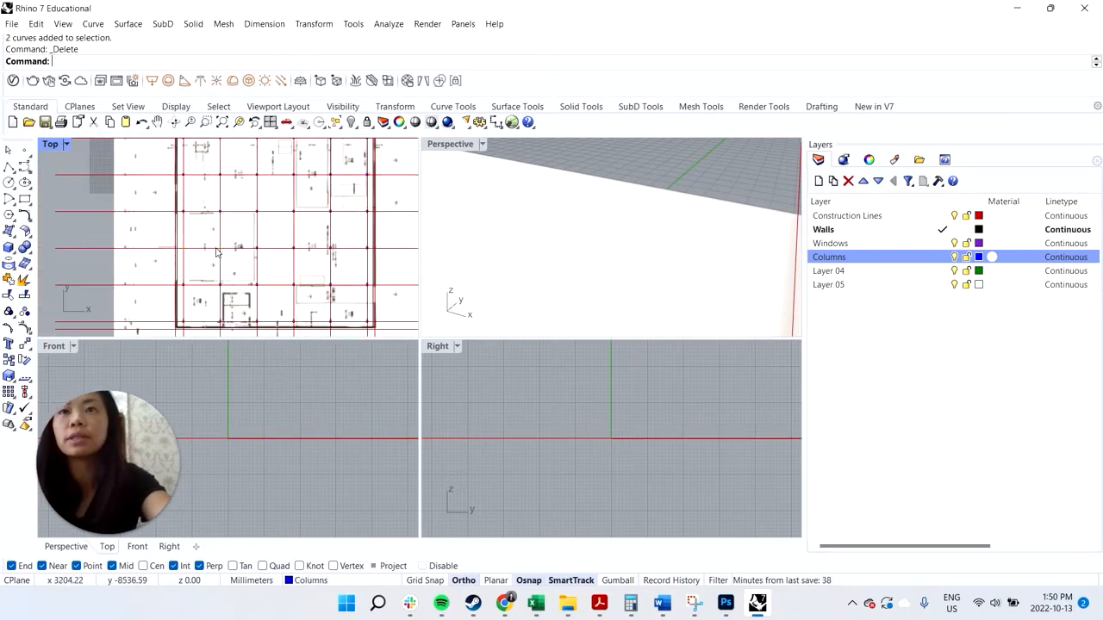
{"action": "scroll", "coordinate": [206, 245], "scroll_direction": "up", "scroll_amount": 3}
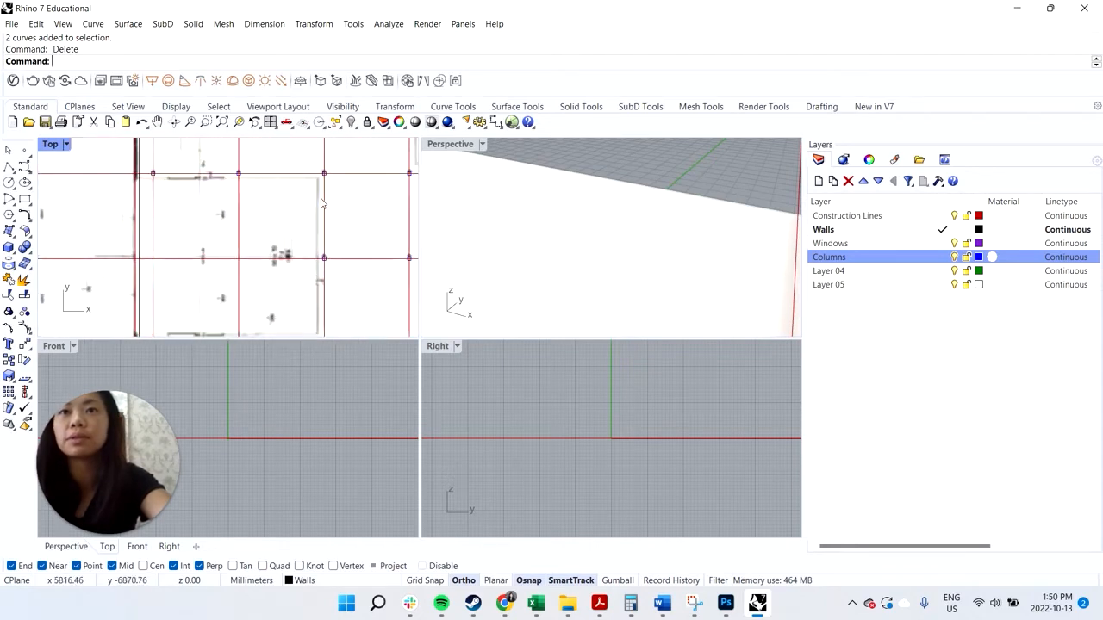
{"action": "scroll", "coordinate": [222, 175], "scroll_direction": "down", "scroll_amount": 2}
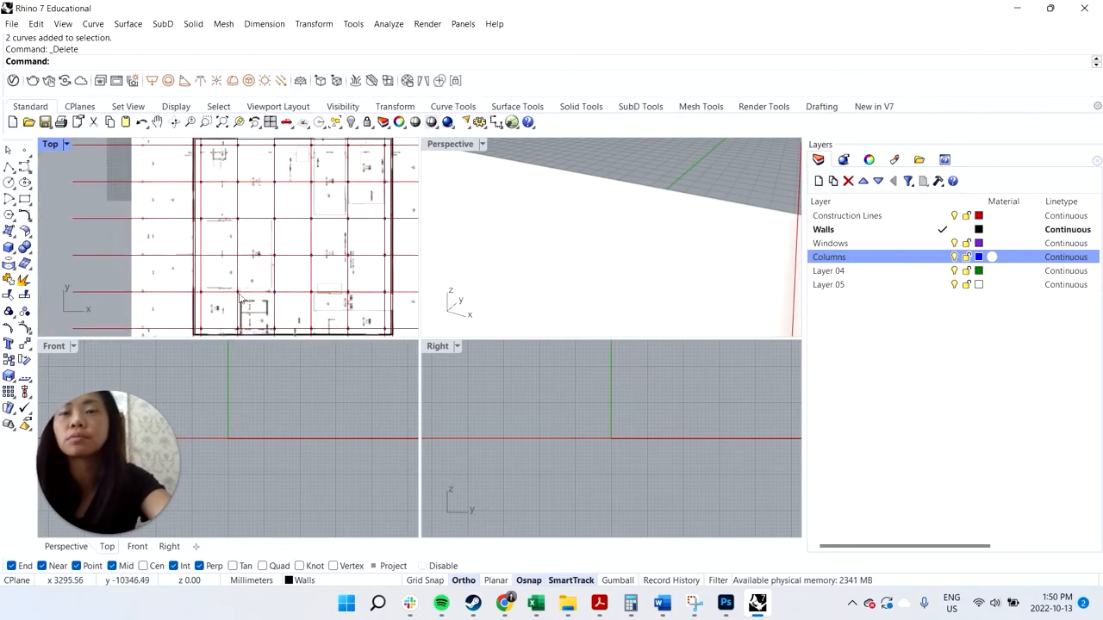
Select the floor plan image surface and assign it to Layer 04.
{"action": "scroll", "coordinate": [288, 312], "scroll_direction": "down", "scroll_amount": 2}
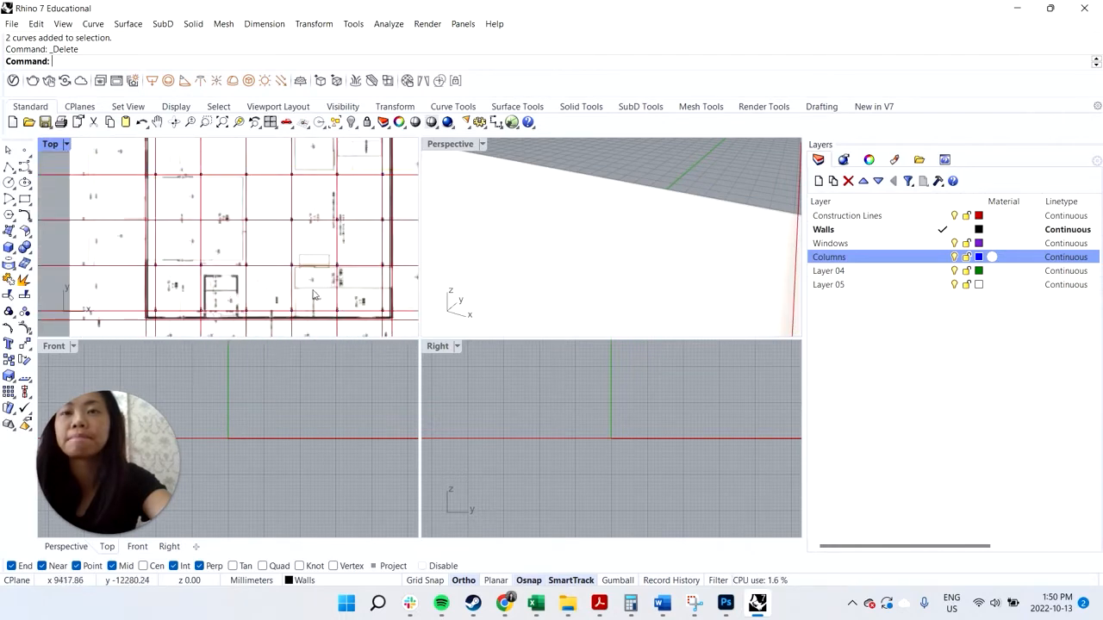
{"action": "scroll", "coordinate": [399, 294], "scroll_direction": "up", "scroll_amount": 2}
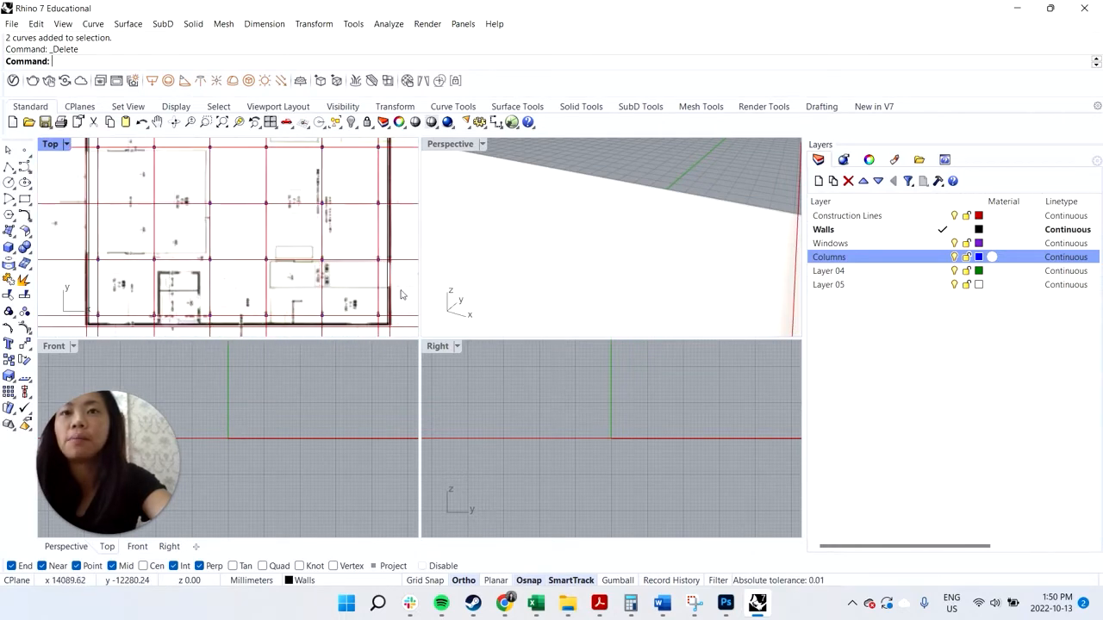
{"action": "scroll", "coordinate": [400, 295], "scroll_direction": "up", "scroll_amount": 2}
{"action": "scroll", "coordinate": [399, 293], "scroll_direction": "down", "scroll_amount": 8}
{"action": "left_click", "coordinate": [400, 293]}
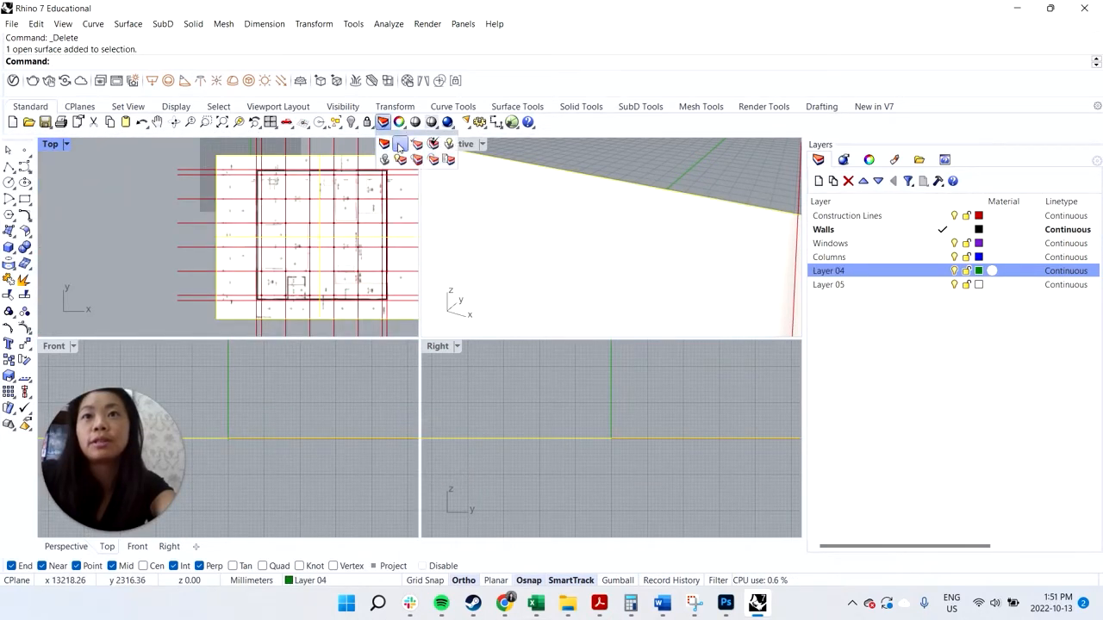
{"action": "left_click", "coordinate": [385, 123]}
{"action": "left_click", "coordinate": [520, 341]}
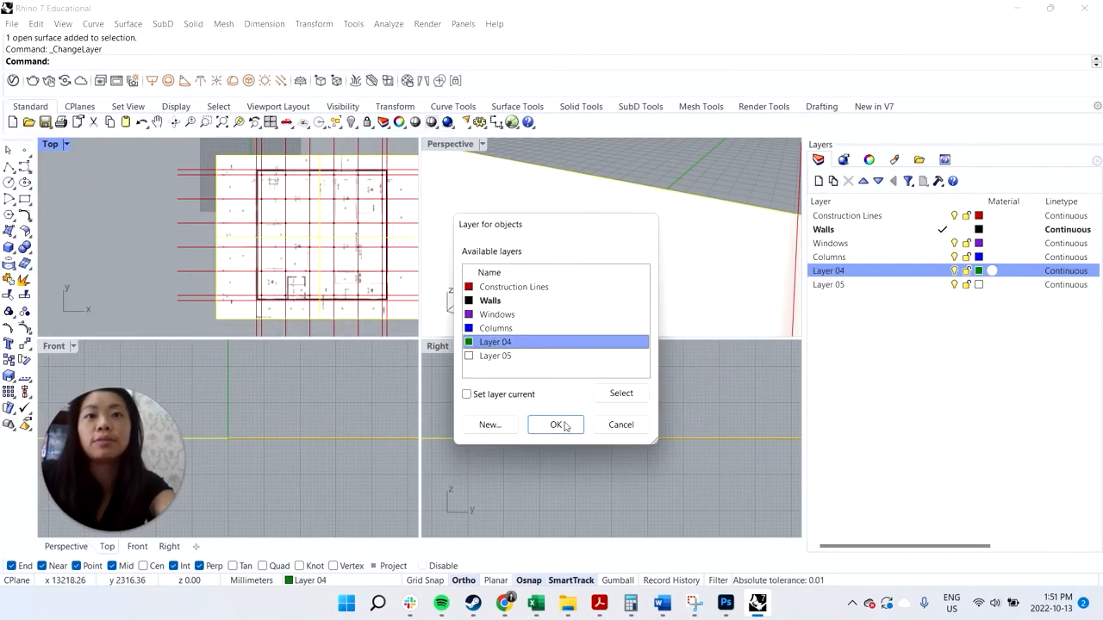
{"action": "left_click", "coordinate": [556, 423]}
Rename Layer 04 as Image.
{"action": "right_click", "coordinate": [827, 272]}
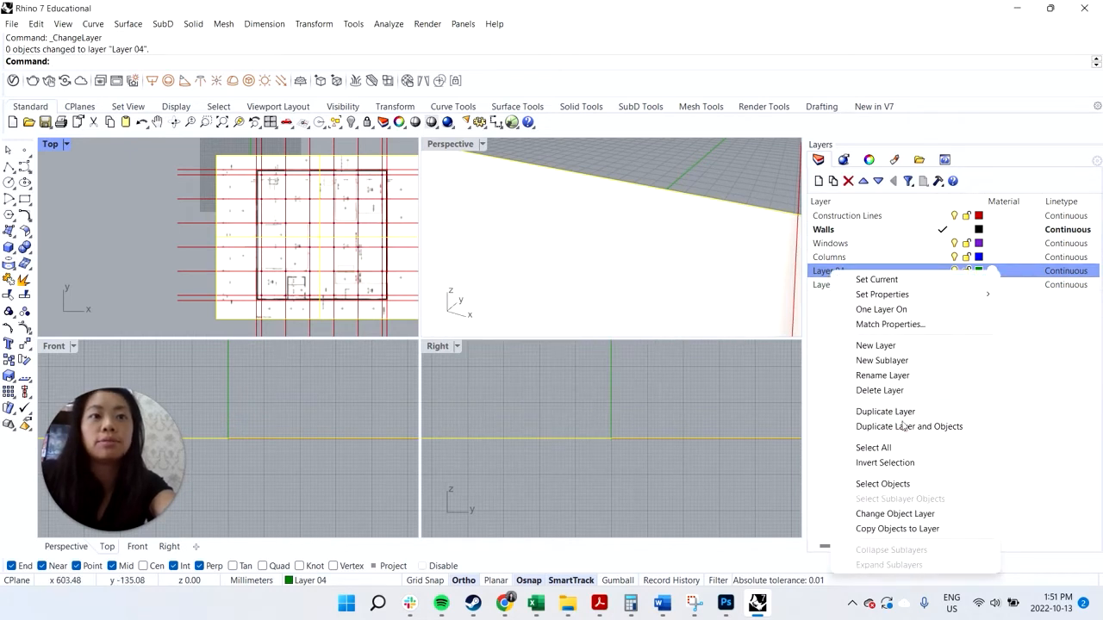
{"action": "left_click", "coordinate": [913, 375]}
{"action": "type", "text": "Image"}
{"action": "key", "text": "Return"}
Hide the Image layer to view the traced linework and construction lines without the floor plan picture.
{"action": "left_click", "coordinate": [953, 270]}
{"action": "left_click", "coordinate": [954, 270]}
{"action": "left_click", "coordinate": [954, 271]}
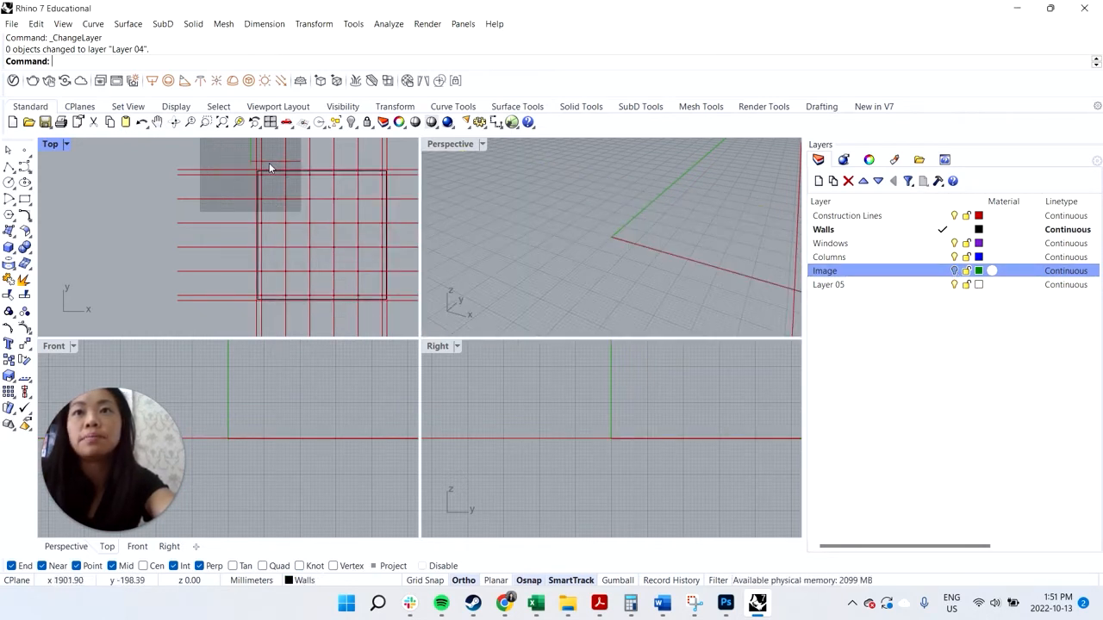
{"action": "scroll", "coordinate": [270, 164], "scroll_direction": "down", "scroll_amount": 4}
{"action": "scroll", "coordinate": [272, 162], "scroll_direction": "up", "scroll_amount": 4}
{"action": "left_click_drag", "start_coordinate": [221, 155], "coordinate": [290, 164]}
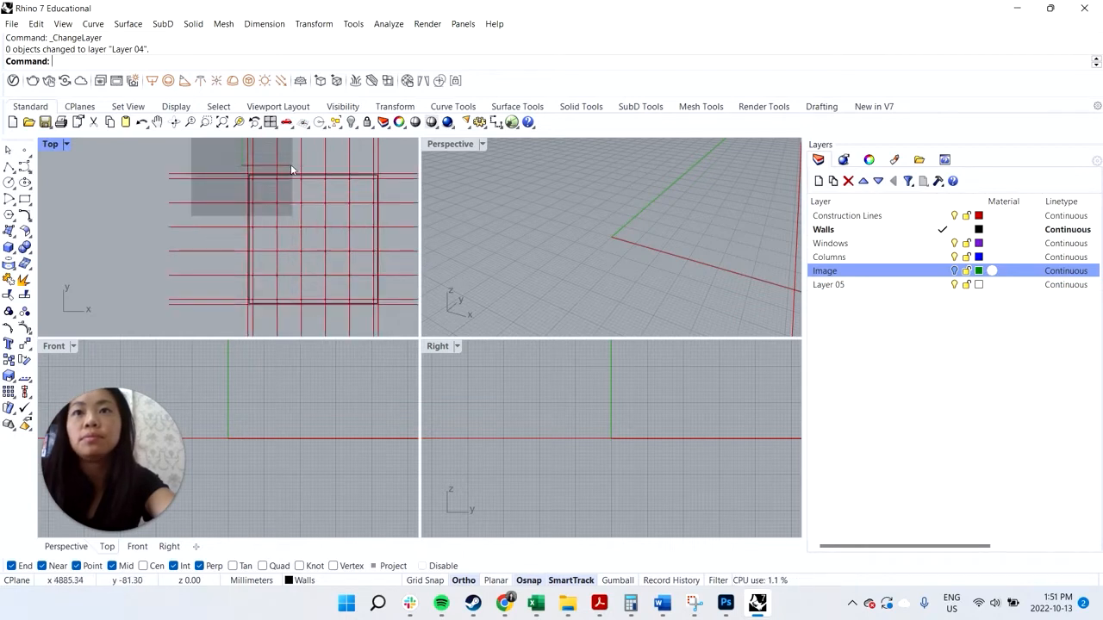
Hide the Construction Lines layer and examine the traced outer walls and column squares on their own.
{"action": "left_click", "coordinate": [954, 216]}
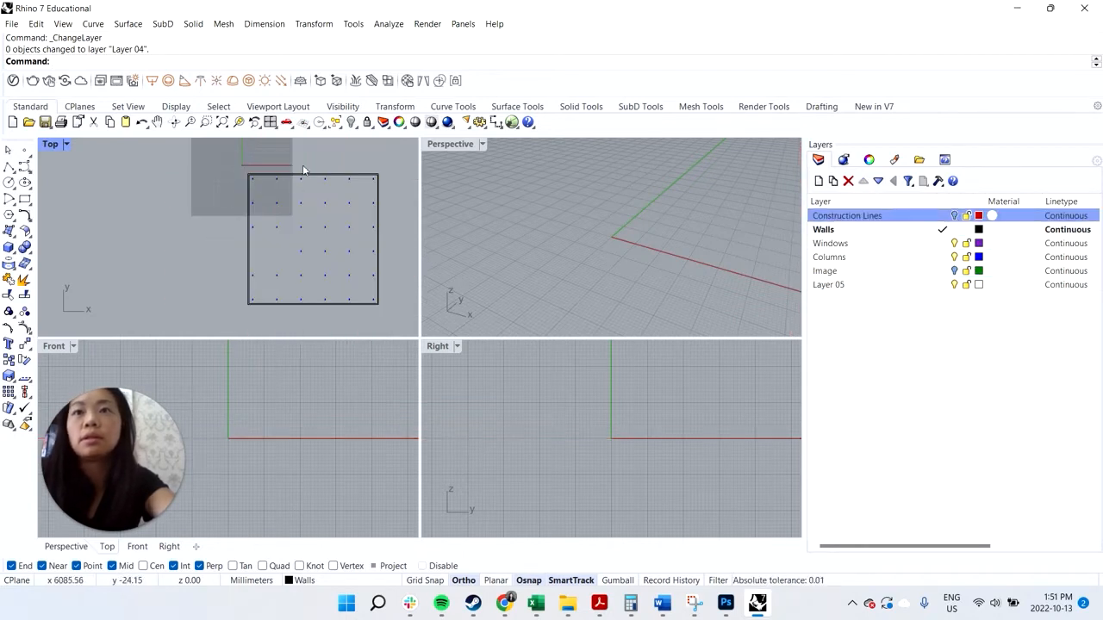
{"action": "left_click", "coordinate": [954, 216]}
{"action": "left_click", "coordinate": [953, 216]}
{"action": "left_click", "coordinate": [953, 216]}
{"action": "left_click", "coordinate": [953, 216]}
{"action": "scroll", "coordinate": [318, 310], "scroll_direction": "up", "scroll_amount": 5}
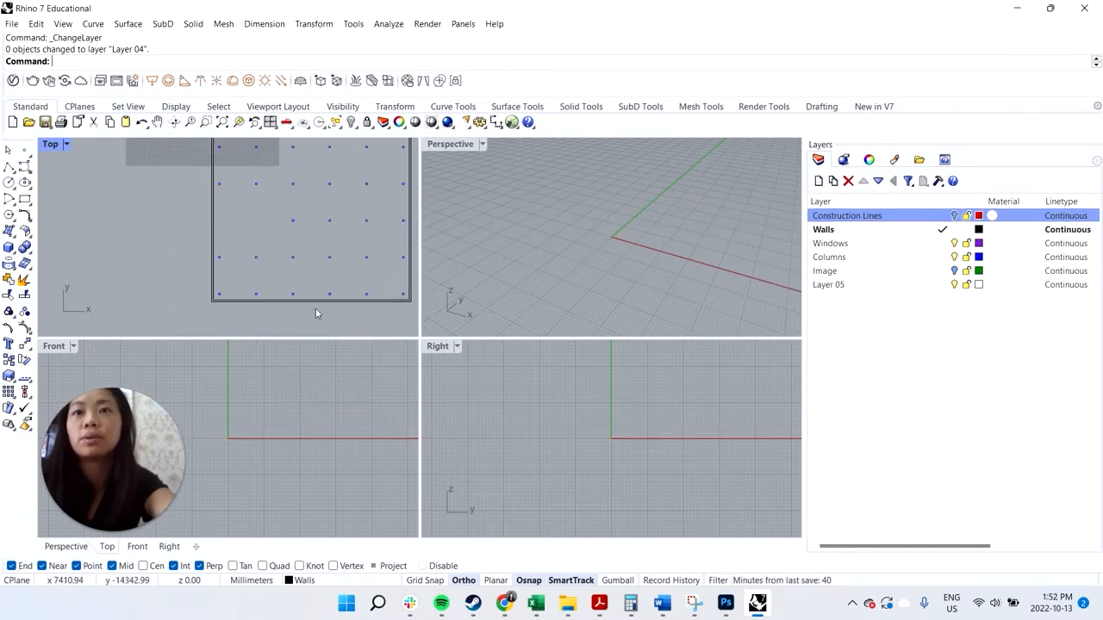
{"action": "scroll", "coordinate": [250, 249], "scroll_direction": "down", "scroll_amount": 6}
{"action": "scroll", "coordinate": [259, 255], "scroll_direction": "up", "scroll_amount": 5}
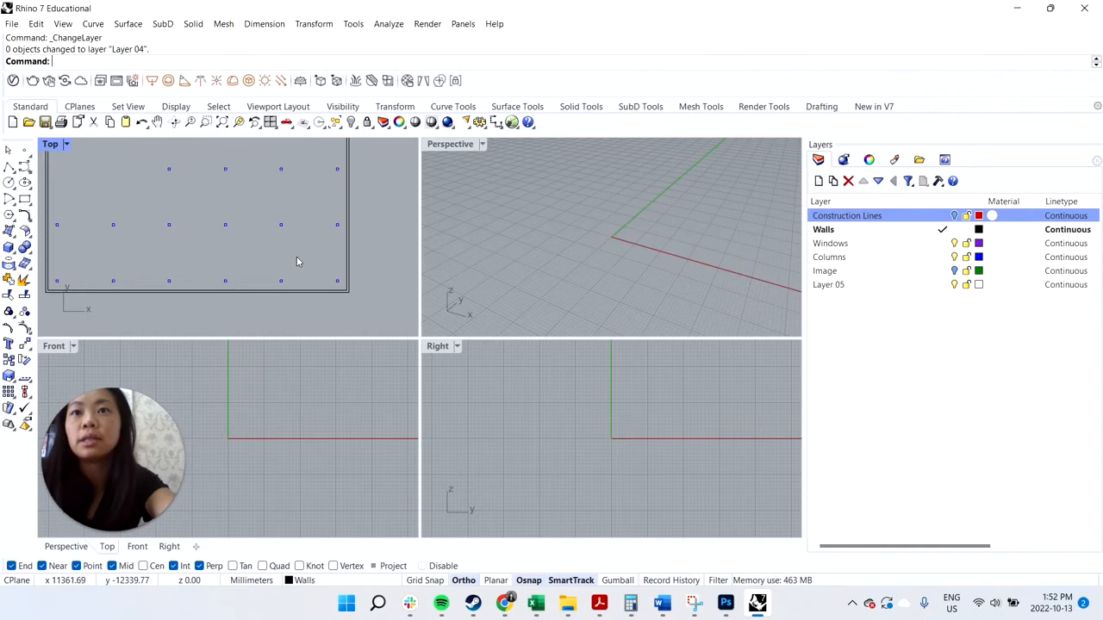
{"action": "scroll", "coordinate": [264, 298], "scroll_direction": "down", "scroll_amount": 3}
{"action": "scroll", "coordinate": [254, 258], "scroll_direction": "down", "scroll_amount": 3}
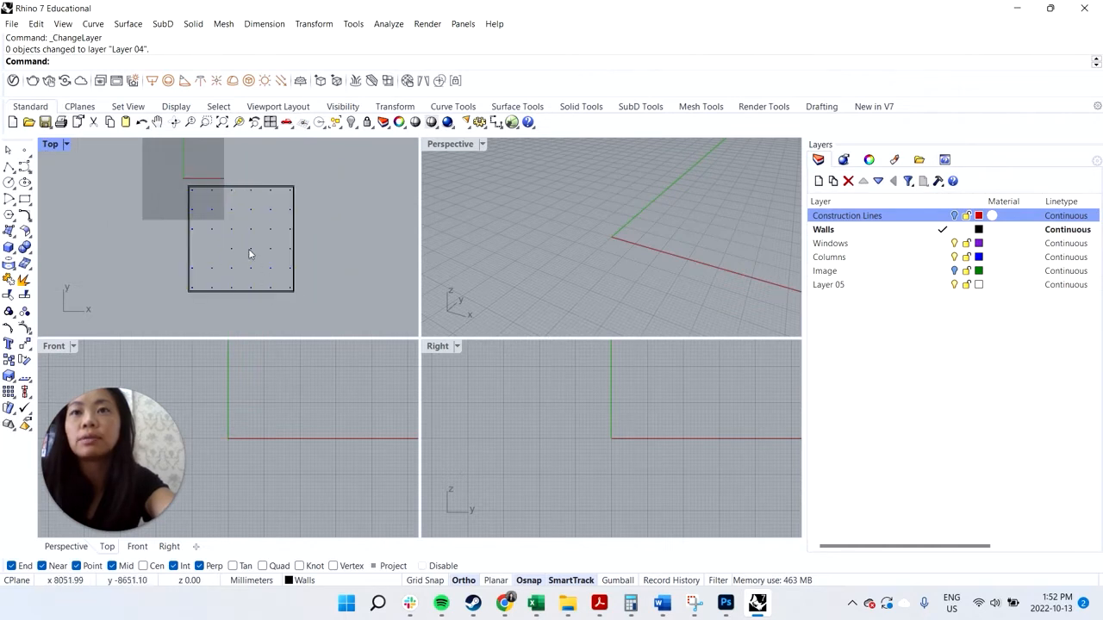
Turn the Construction Lines and Image layers back on.
{"action": "left_click", "coordinate": [953, 216]}
{"action": "left_click", "coordinate": [955, 271]}
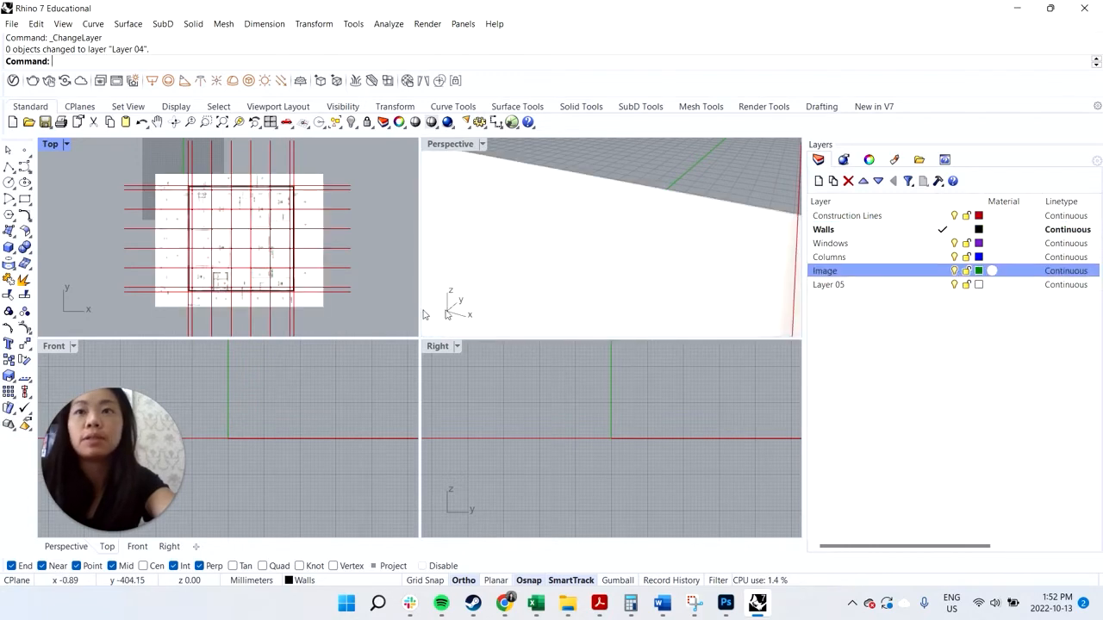
{"action": "scroll", "coordinate": [198, 278], "scroll_direction": "up", "scroll_amount": 4}
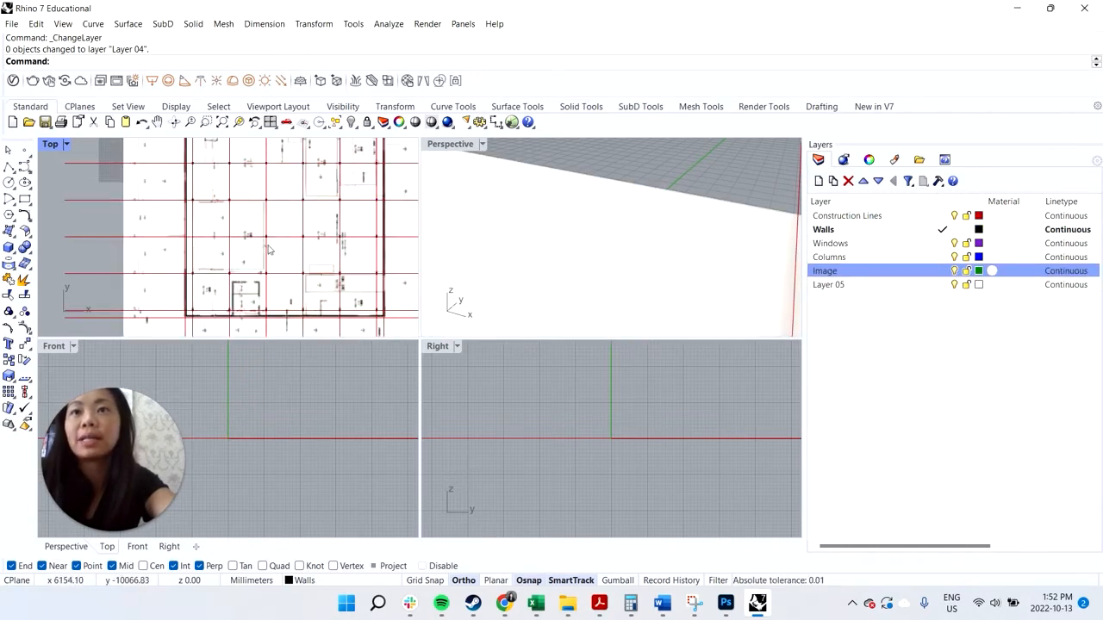
Examine the floor plan's outer walls, their openings and the small interior room against the traced lines.
{"action": "scroll", "coordinate": [318, 241], "scroll_direction": "down", "scroll_amount": 3}
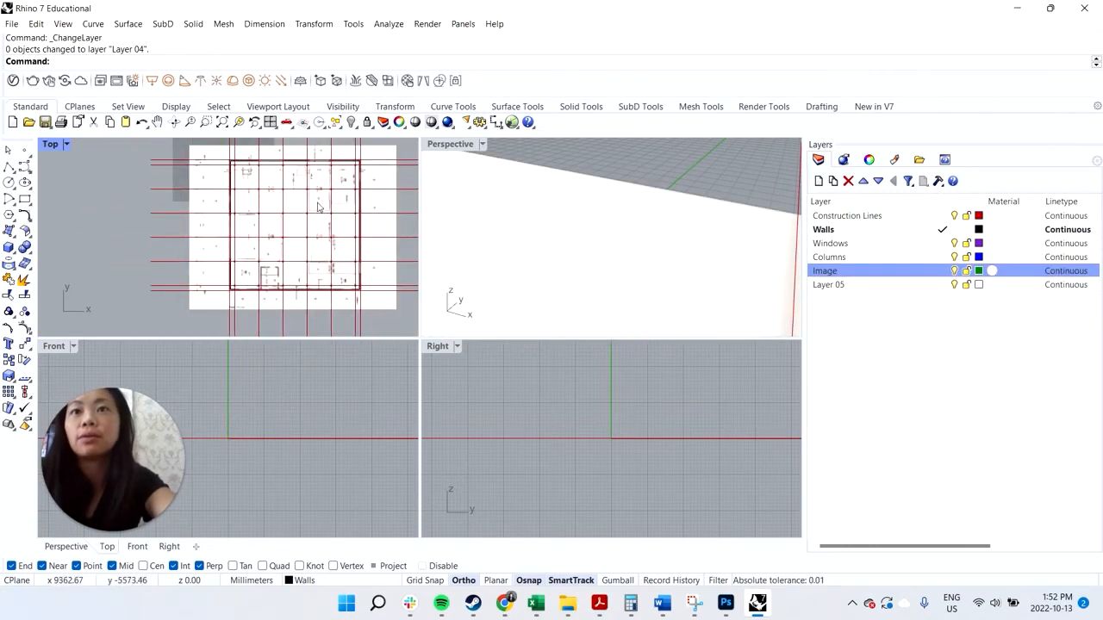
{"action": "scroll", "coordinate": [323, 275], "scroll_direction": "up", "scroll_amount": 2}
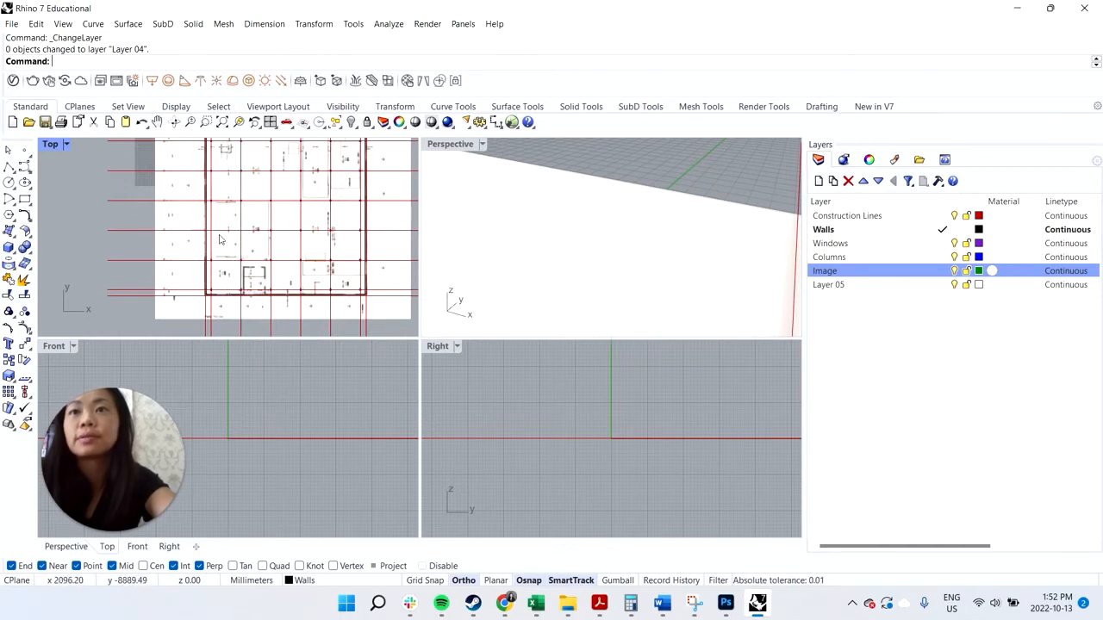
{"action": "scroll", "coordinate": [223, 239], "scroll_direction": "up", "scroll_amount": 8}
{"action": "scroll", "coordinate": [225, 294], "scroll_direction": "down", "scroll_amount": 7}
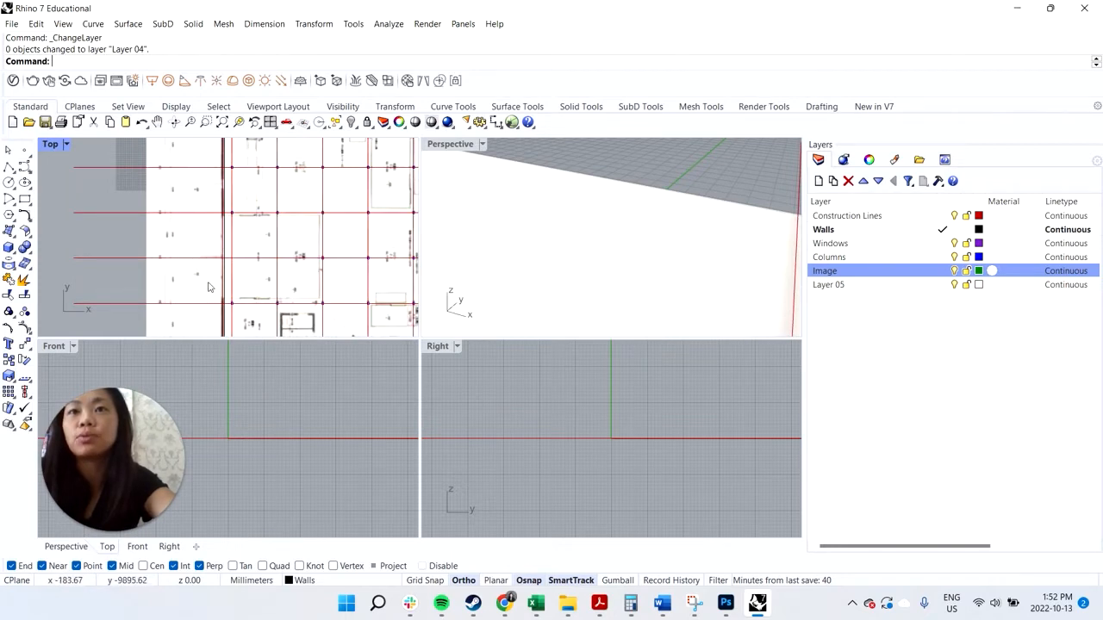
{"action": "scroll", "coordinate": [206, 289], "scroll_direction": "down", "scroll_amount": 4}
{"action": "scroll", "coordinate": [306, 205], "scroll_direction": "up", "scroll_amount": 5}
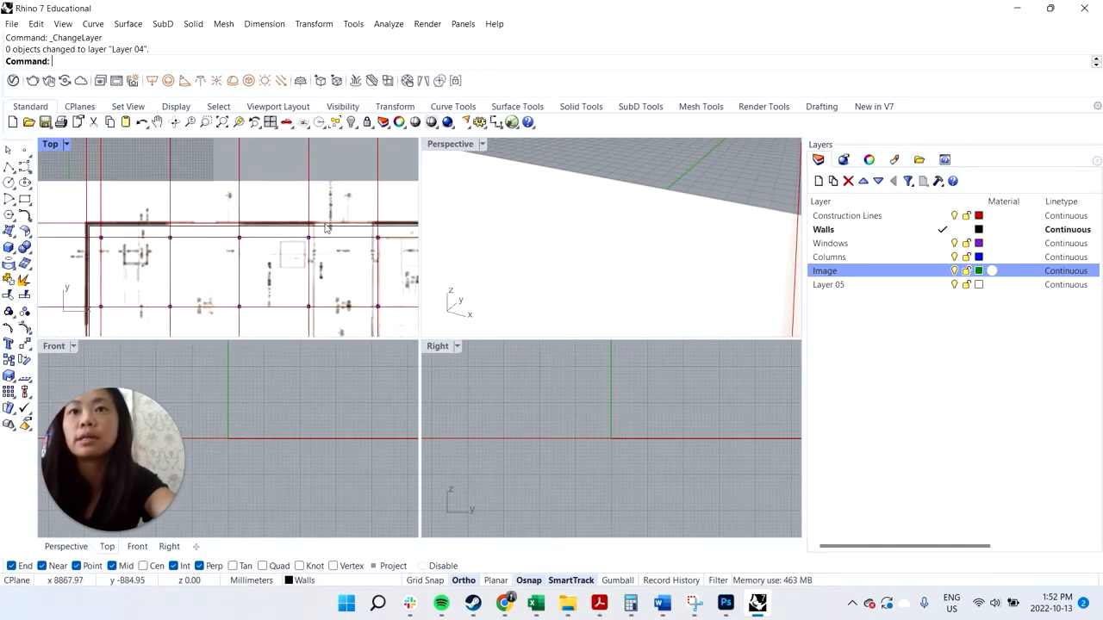
{"action": "scroll", "coordinate": [292, 214], "scroll_direction": "down", "scroll_amount": 5}
{"action": "scroll", "coordinate": [301, 333], "scroll_direction": "up", "scroll_amount": 5}
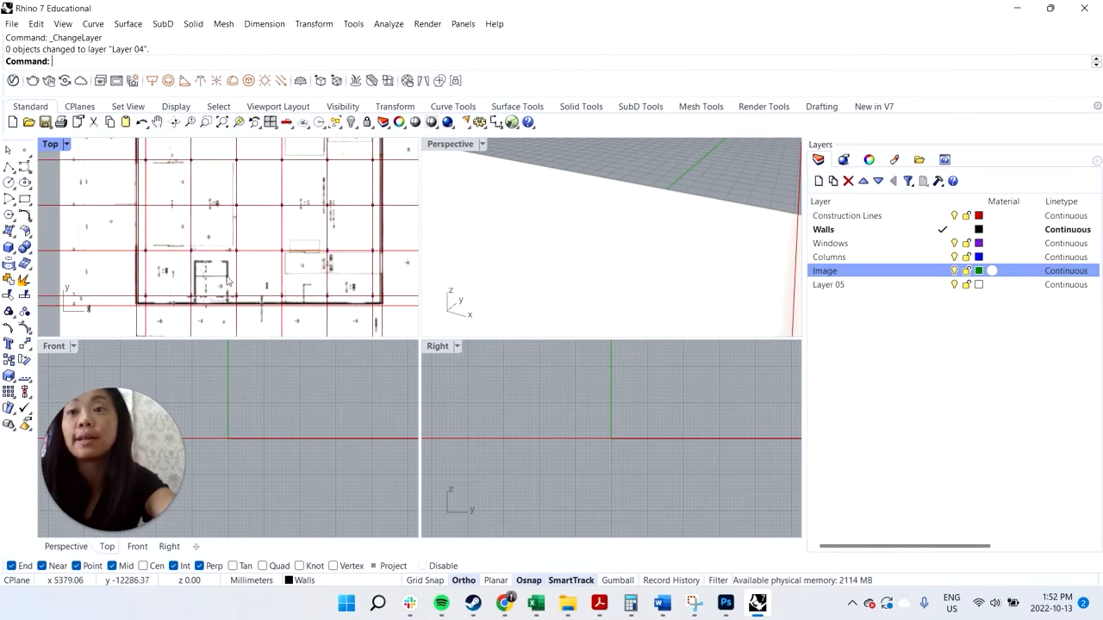
{"action": "scroll", "coordinate": [228, 277], "scroll_direction": "down", "scroll_amount": 5}
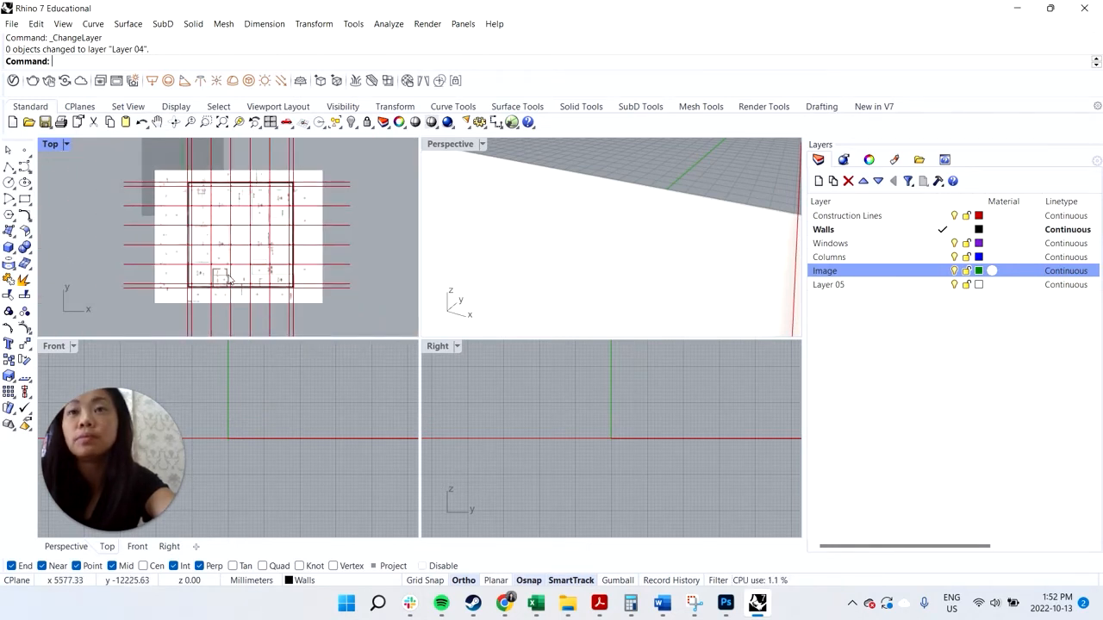
{"action": "scroll", "coordinate": [228, 284], "scroll_direction": "up", "scroll_amount": 3}
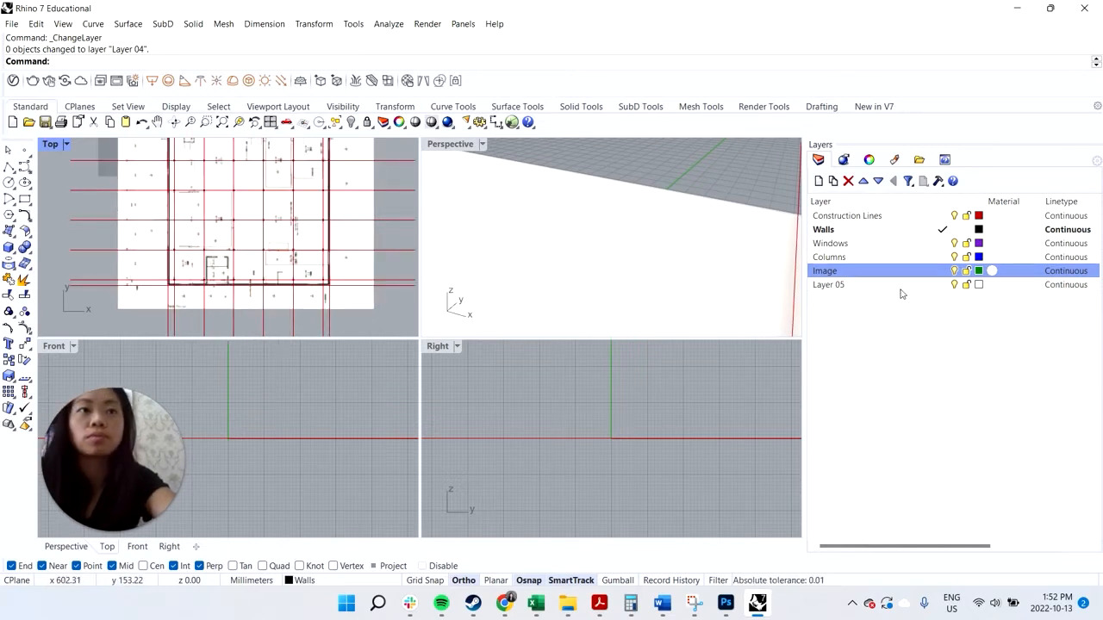
Add a new layer named Glass and give it a turquoise layer colour.
{"action": "left_click", "coordinate": [817, 182]}
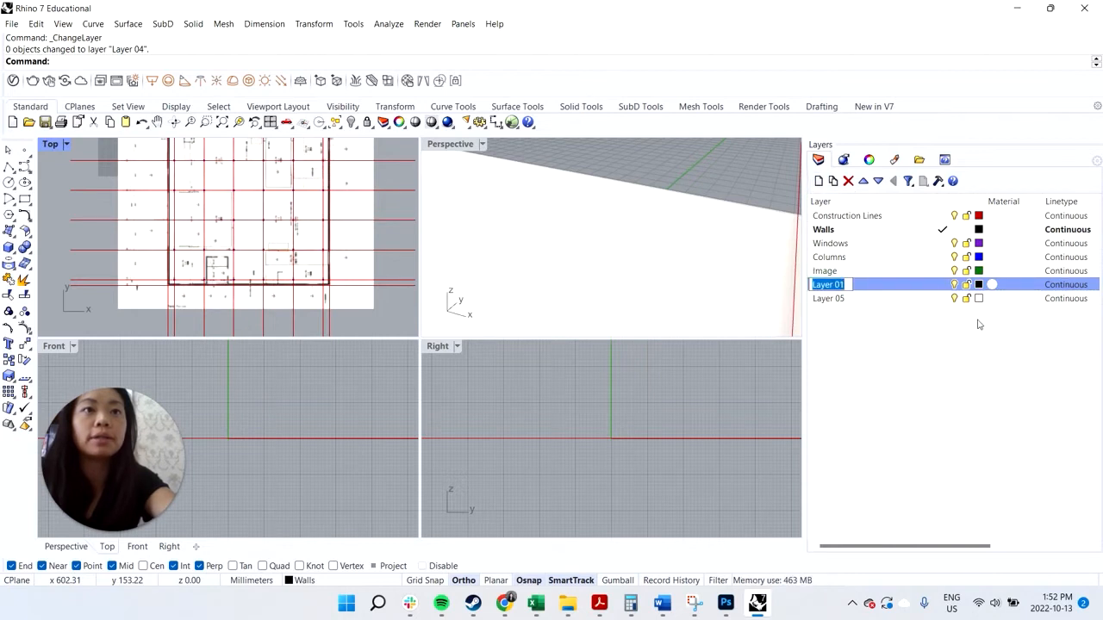
{"action": "key", "text": "Return"}
{"action": "left_click", "coordinate": [978, 285]}
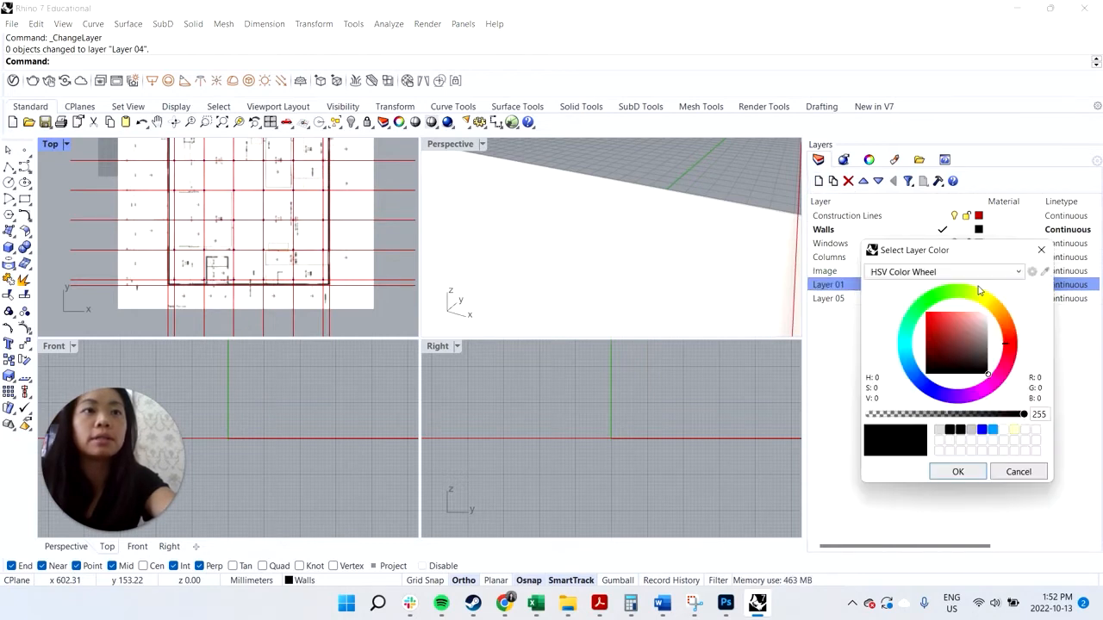
{"action": "left_click", "coordinate": [922, 359]}
{"action": "left_click_drag", "start_coordinate": [905, 357], "coordinate": [901, 344]}
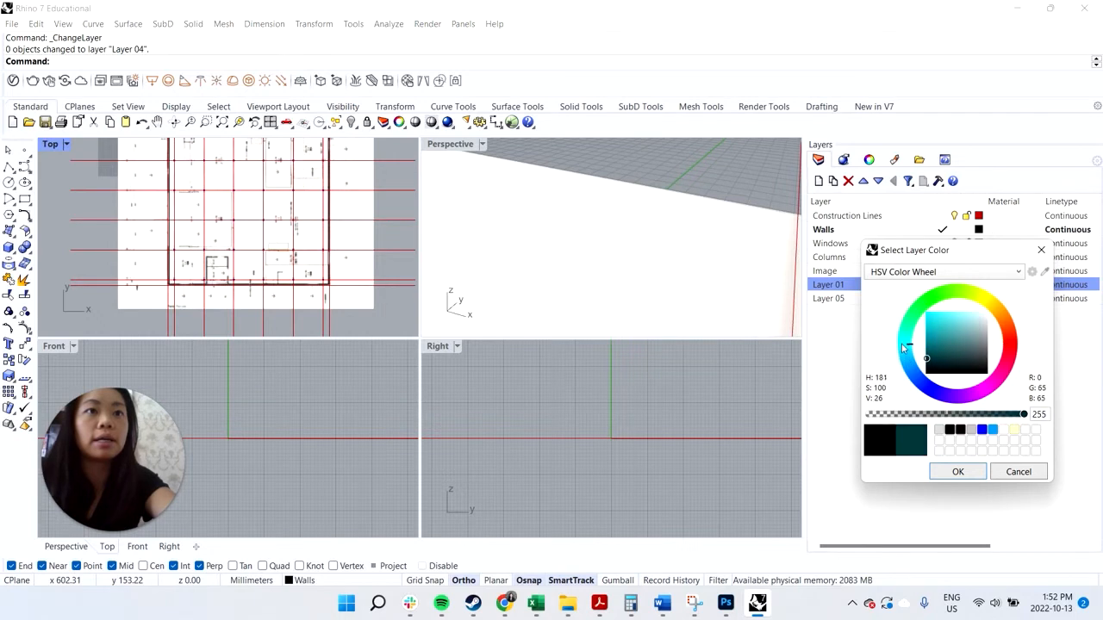
{"action": "left_click", "coordinate": [955, 325]}
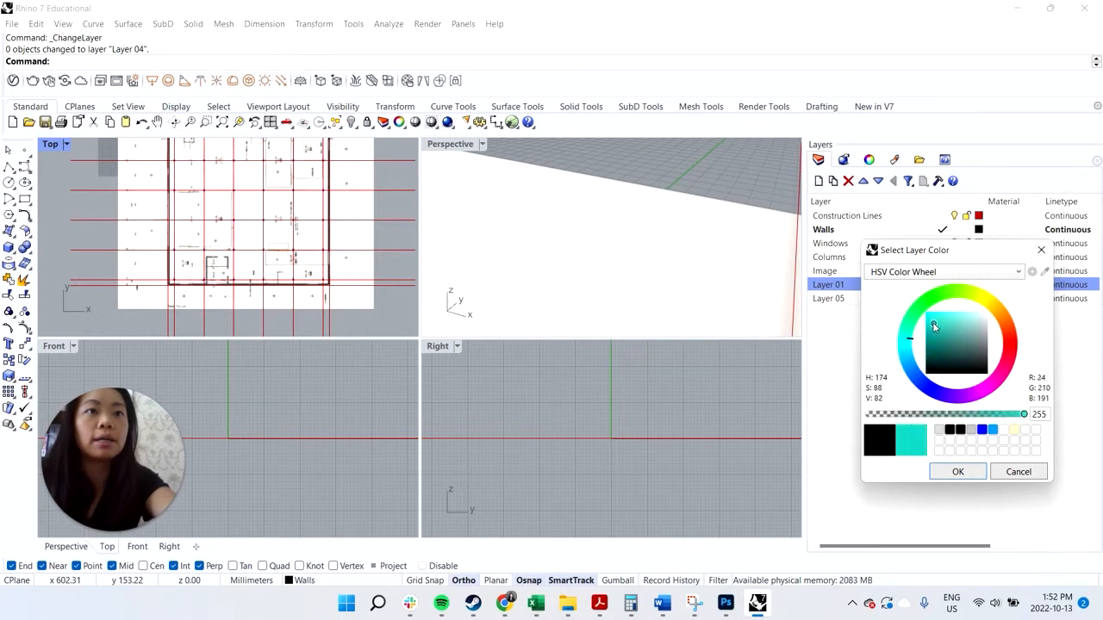
{"action": "left_click", "coordinate": [958, 471]}
{"action": "left_click", "coordinate": [828, 284]}
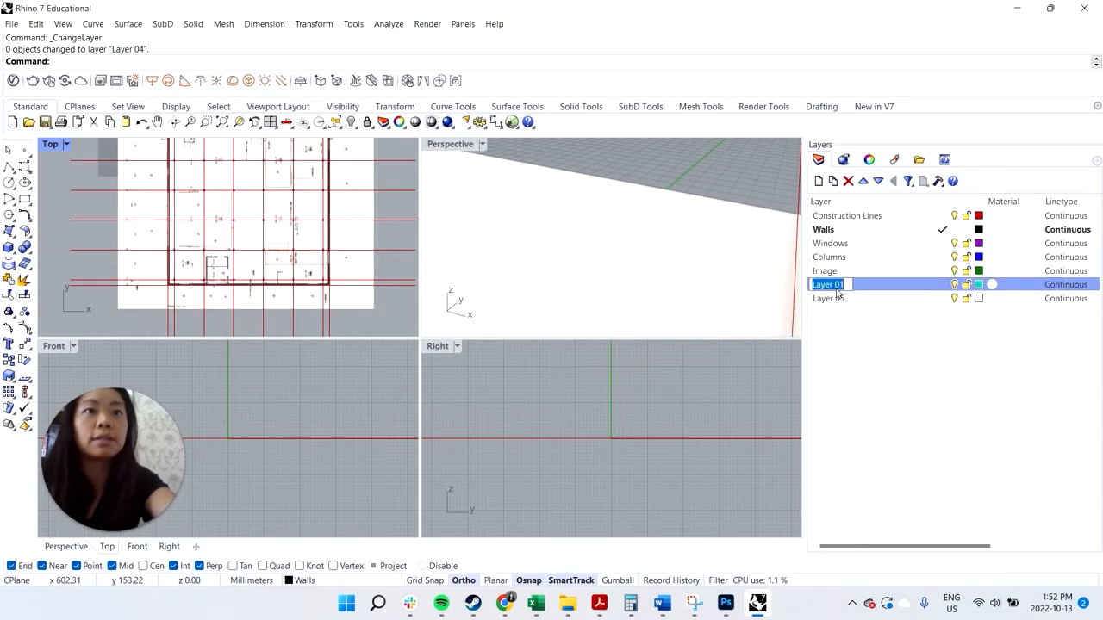
{"action": "type", "text": "Glass"}
{"action": "key", "text": "Return"}
Move the Image layer to the head of the layer list as a top-level layer above Construction Lines.
{"action": "left_click_drag", "start_coordinate": [825, 274], "coordinate": [816, 215]}
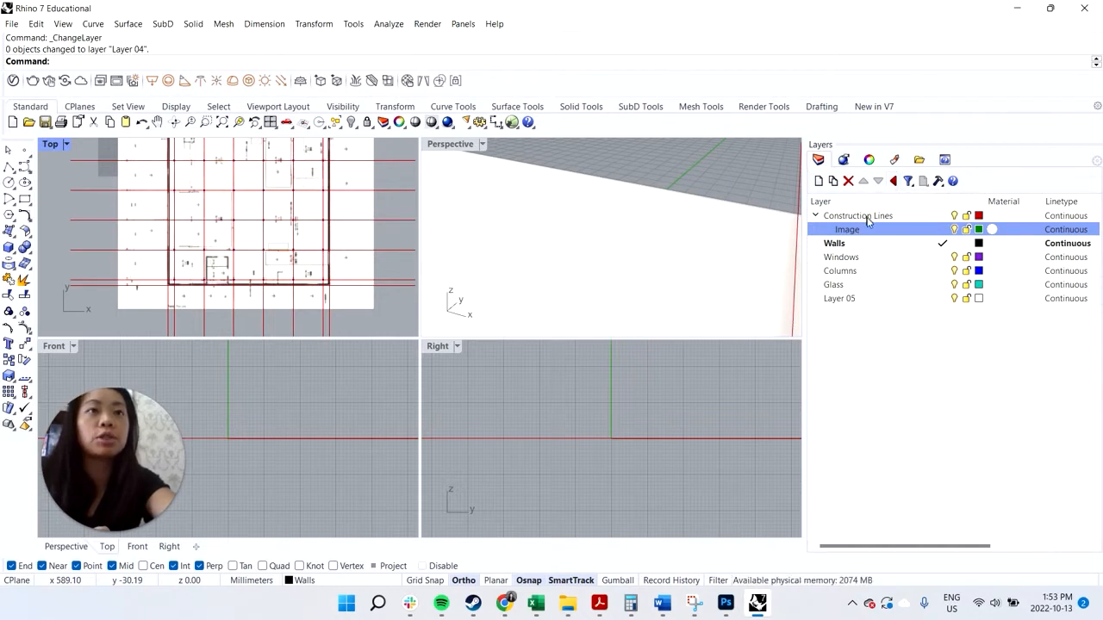
{"action": "left_click", "coordinate": [895, 183]}
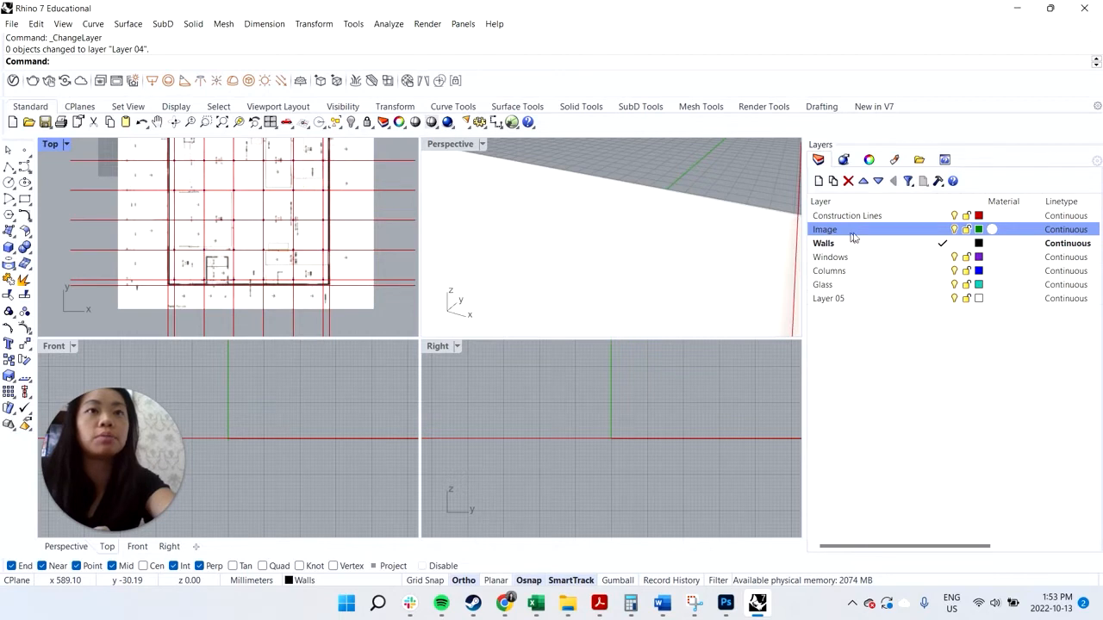
{"action": "left_click", "coordinate": [864, 181]}
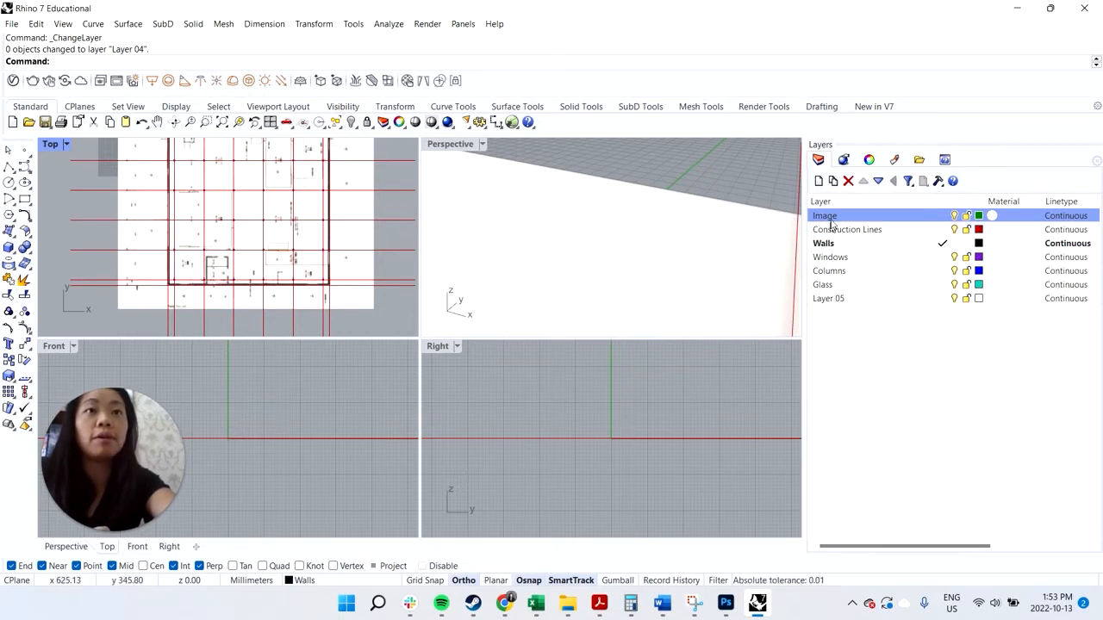
Draw a polyline from the west outer wall along the large glazed room's lower column line, turning 4800 mm up to its upper corner column.
{"action": "left_click", "coordinate": [955, 291]}
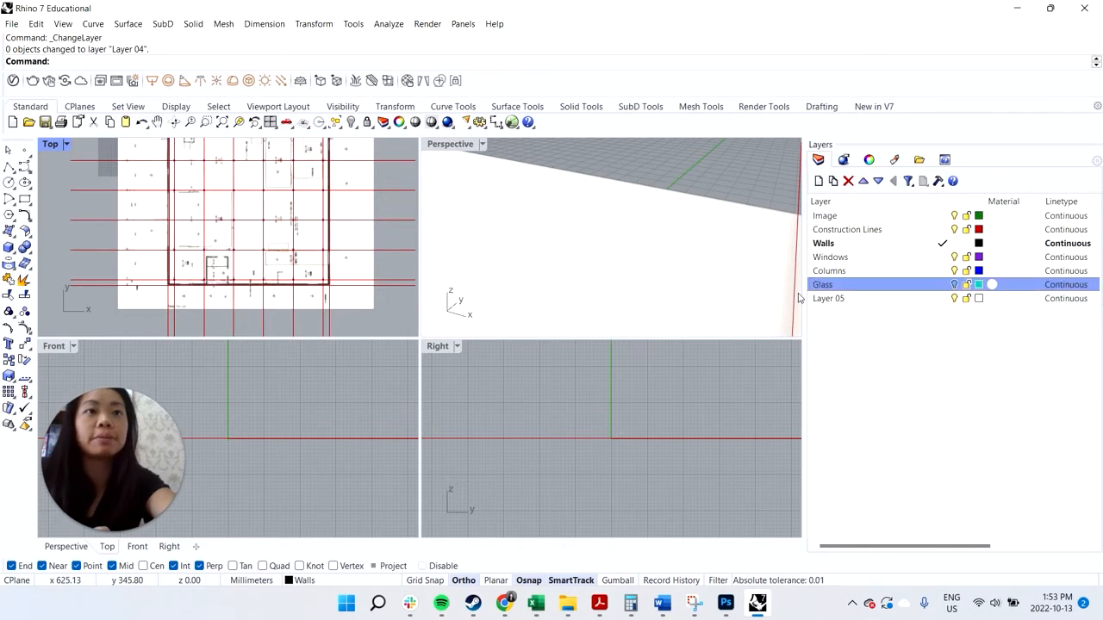
{"action": "left_click", "coordinate": [9, 166]}
{"action": "scroll", "coordinate": [169, 249], "scroll_direction": "up", "scroll_amount": 4}
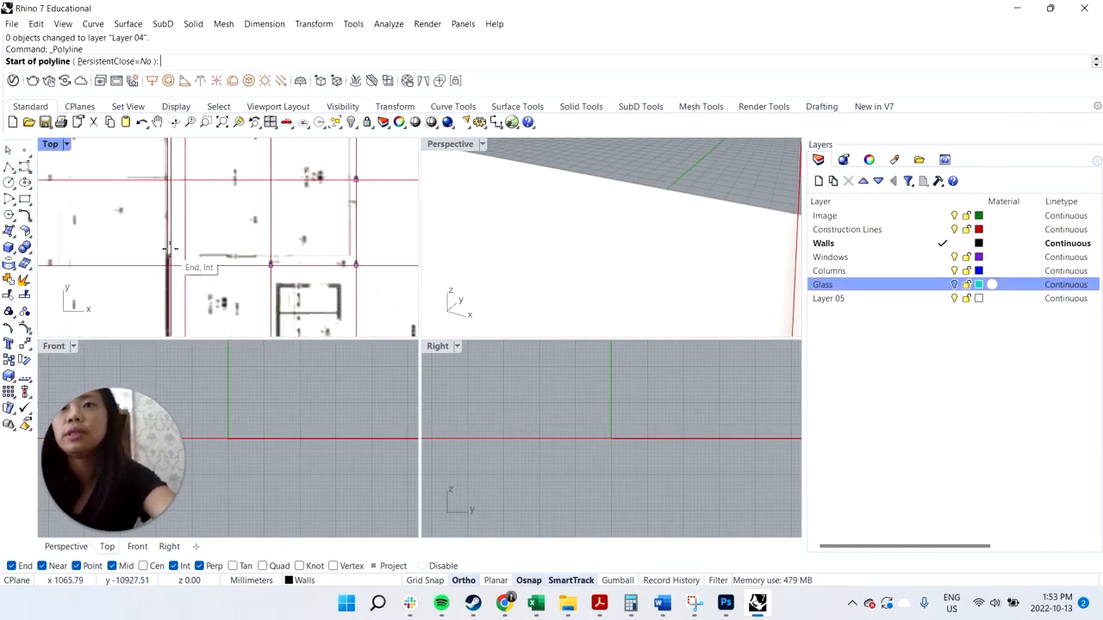
{"action": "scroll", "coordinate": [206, 245], "scroll_direction": "up", "scroll_amount": 1}
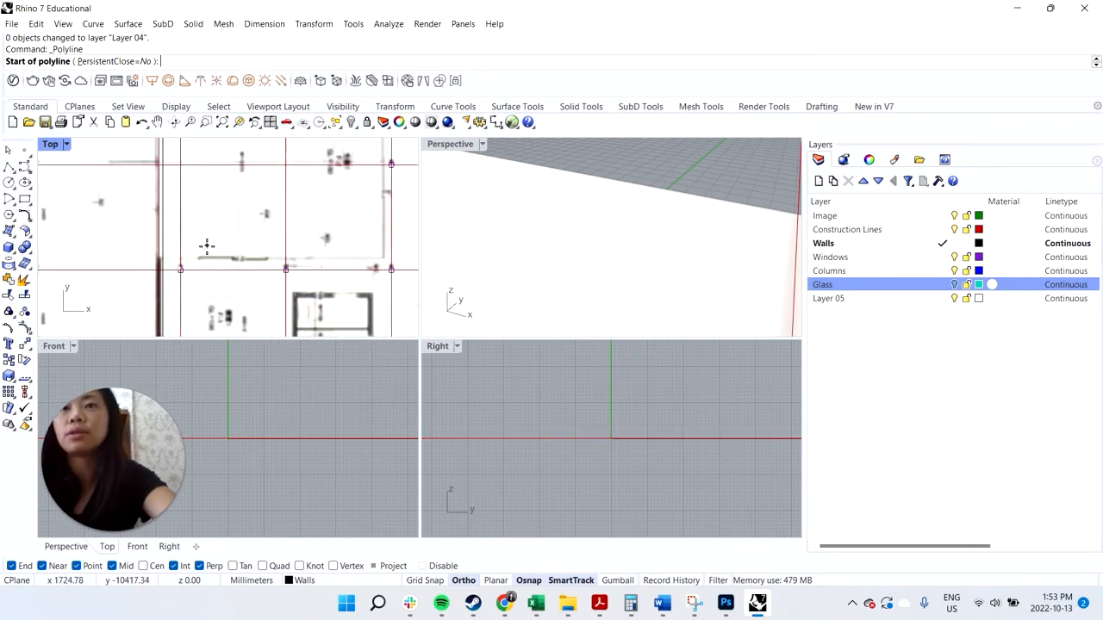
{"action": "scroll", "coordinate": [207, 246], "scroll_direction": "down", "scroll_amount": 2}
{"action": "scroll", "coordinate": [197, 255], "scroll_direction": "up", "scroll_amount": 4}
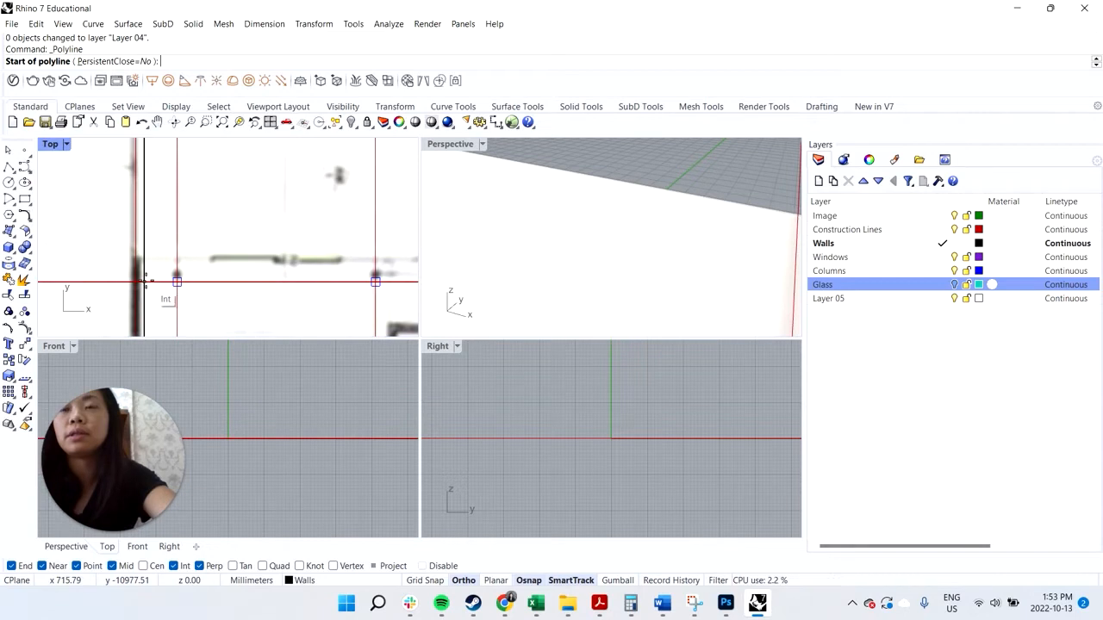
{"action": "left_click", "coordinate": [176, 278]}
{"action": "scroll", "coordinate": [176, 278], "scroll_direction": "down", "scroll_amount": 3}
{"action": "scroll", "coordinate": [310, 274], "scroll_direction": "up", "scroll_amount": 4}
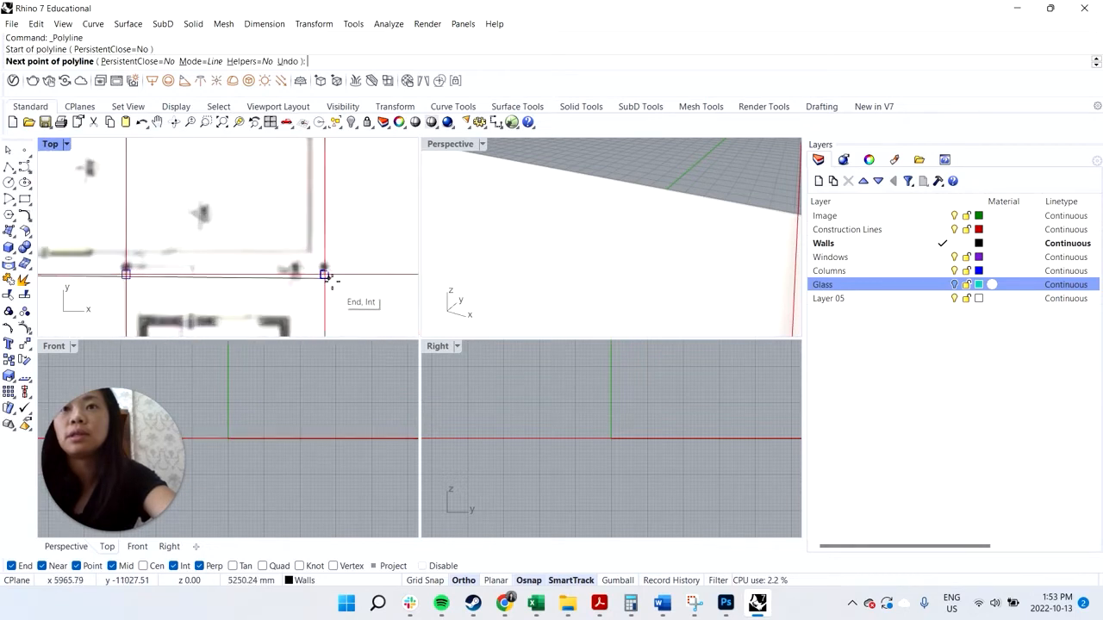
{"action": "left_click", "coordinate": [320, 272]}
{"action": "scroll", "coordinate": [320, 272], "scroll_direction": "down", "scroll_amount": 3}
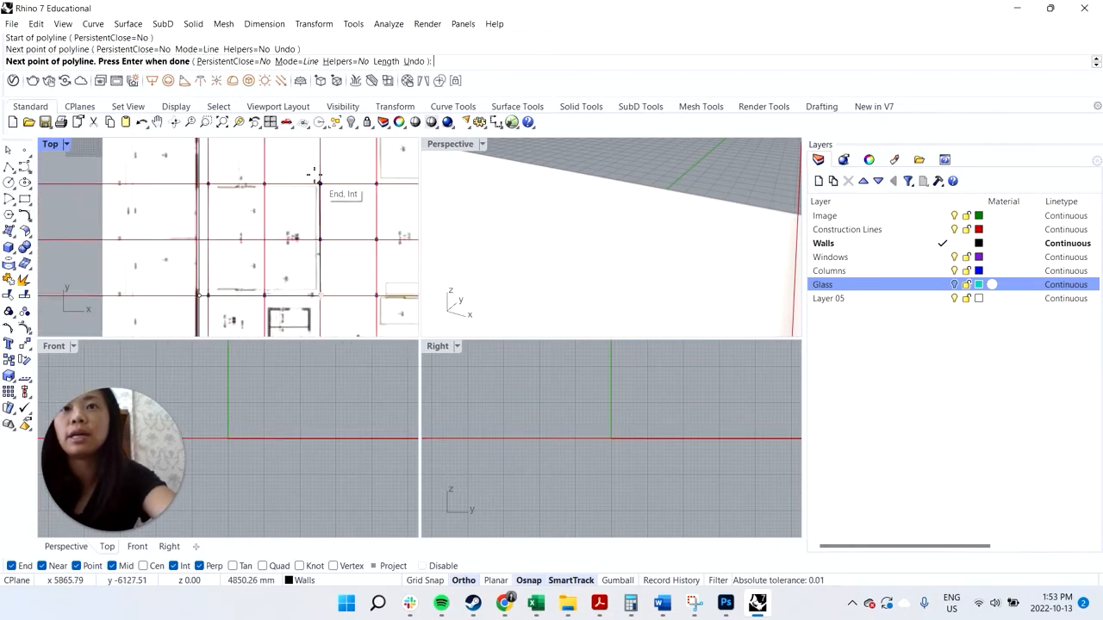
{"action": "scroll", "coordinate": [332, 186], "scroll_direction": "up", "scroll_amount": 4}
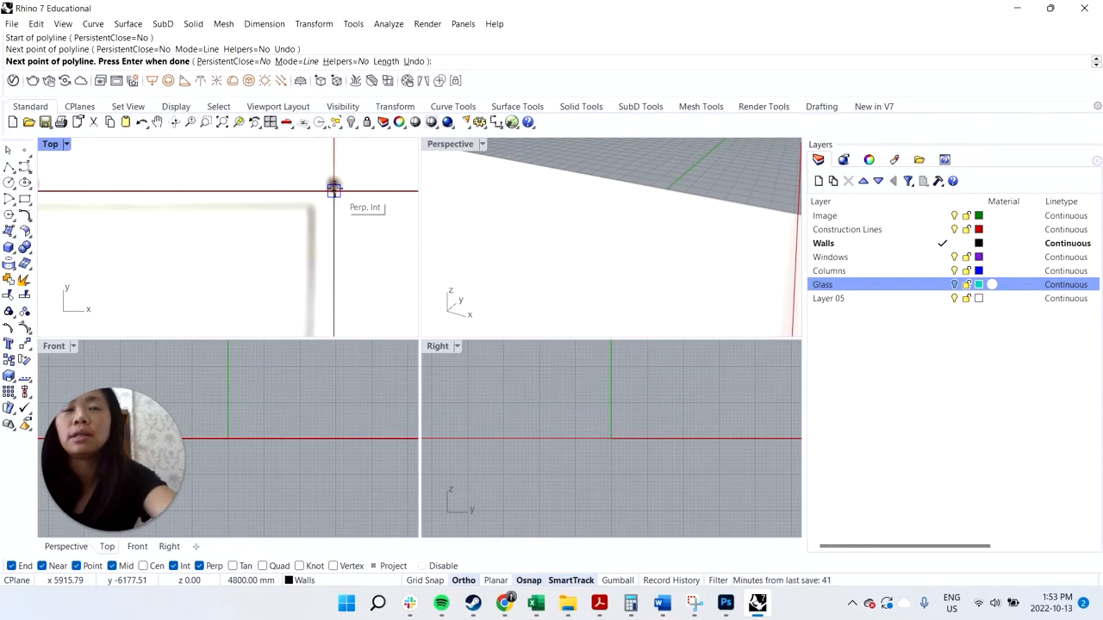
{"action": "left_click", "coordinate": [334, 188]}
Make Glass the current layer and finish the room's polyline along the upper column line at the outer wall.
{"action": "left_click", "coordinate": [943, 285]}
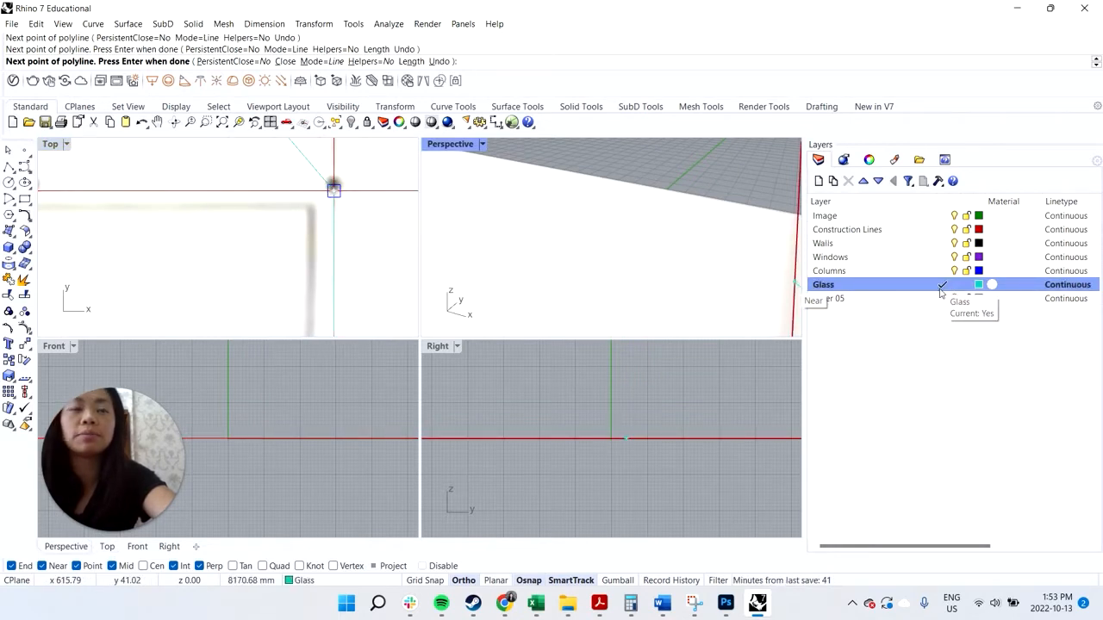
{"action": "scroll", "coordinate": [945, 288], "scroll_direction": "down", "scroll_amount": 2}
{"action": "scroll", "coordinate": [242, 266], "scroll_direction": "down", "scroll_amount": 9}
{"action": "scroll", "coordinate": [107, 260], "scroll_direction": "up", "scroll_amount": 2}
{"action": "scroll", "coordinate": [107, 258], "scroll_direction": "up", "scroll_amount": 2}
{"action": "left_click", "coordinate": [109, 246]}
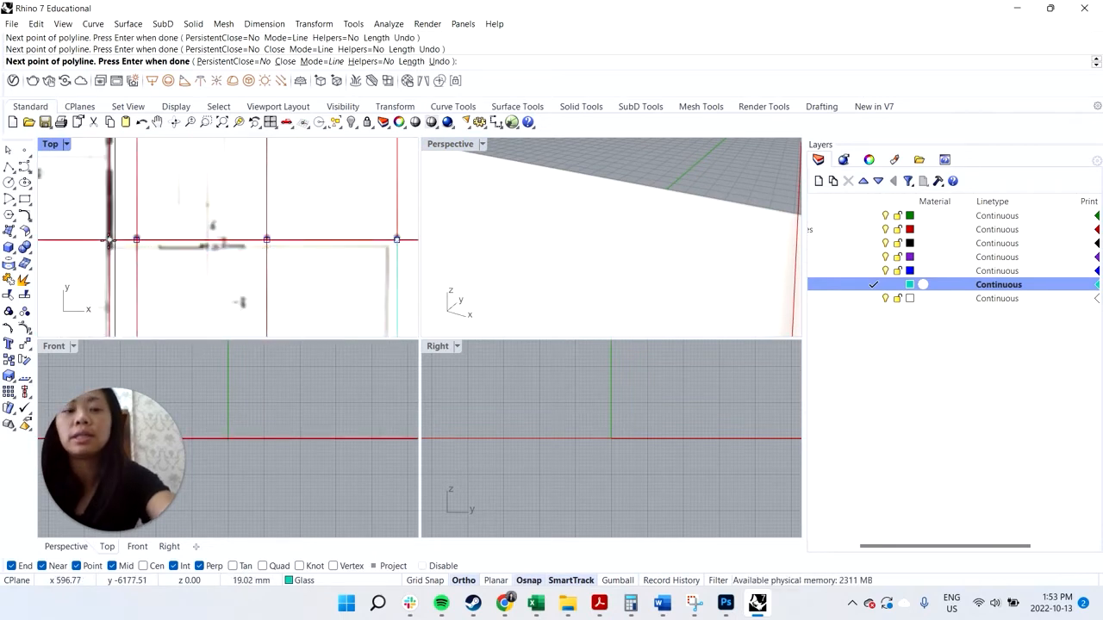
{"action": "key", "text": "Return"}
Offset the room's glass polyline 150 mm towards the inside of the room and delete the original polyline.
{"action": "left_click", "coordinate": [157, 249]}
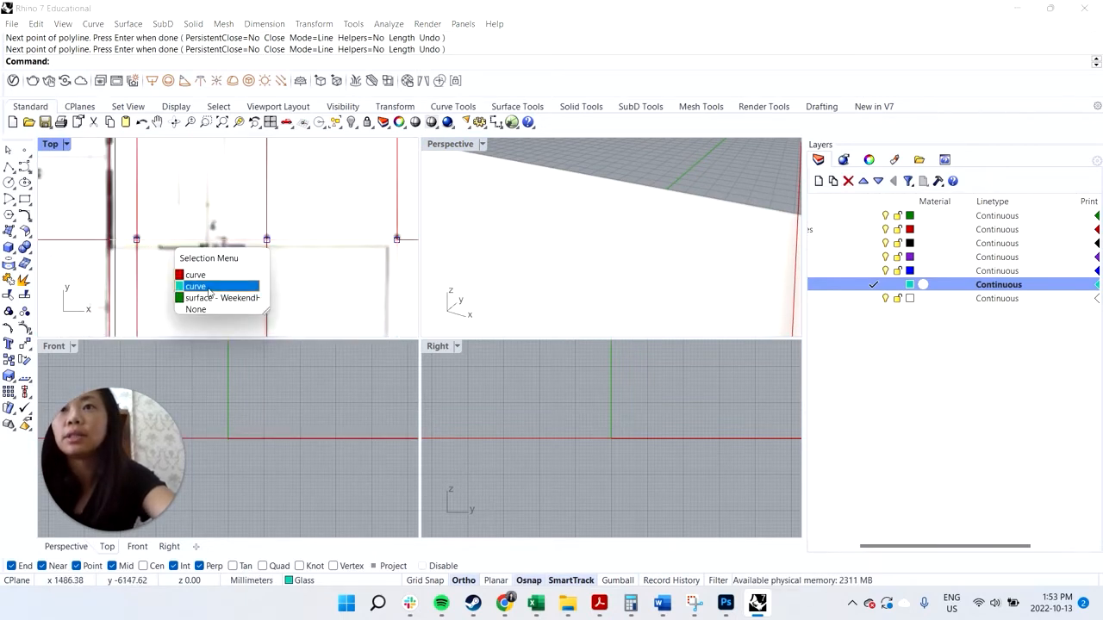
{"action": "left_click", "coordinate": [209, 291]}
{"action": "type", "text": "Offs"}
{"action": "key", "text": "Return"}
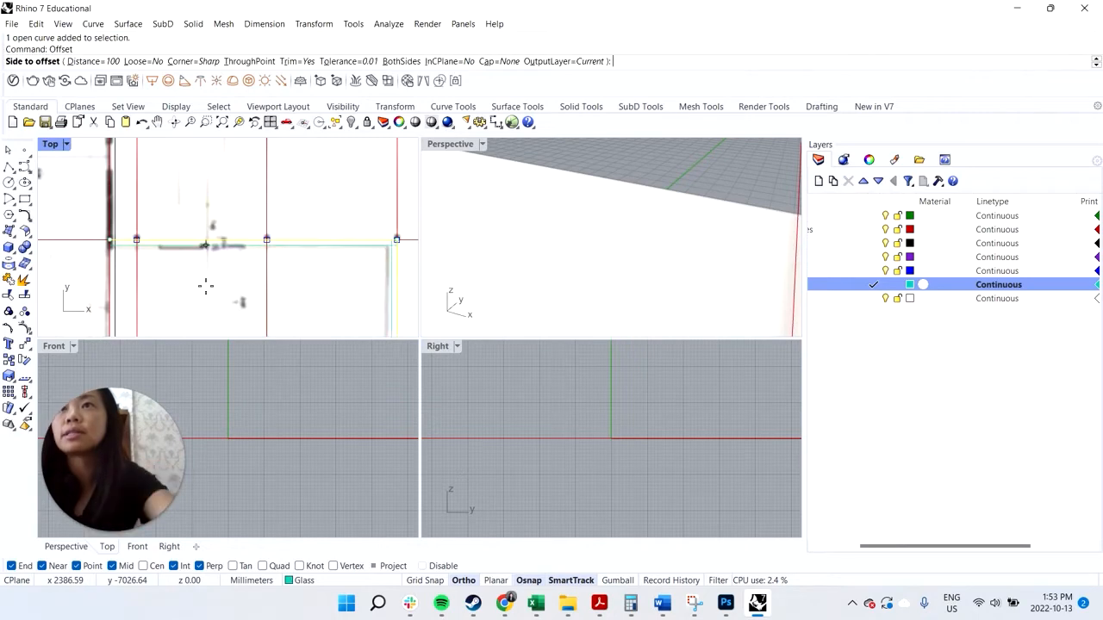
{"action": "scroll", "coordinate": [134, 263], "scroll_direction": "up", "scroll_amount": 1}
{"action": "scroll", "coordinate": [133, 262], "scroll_direction": "up", "scroll_amount": 1}
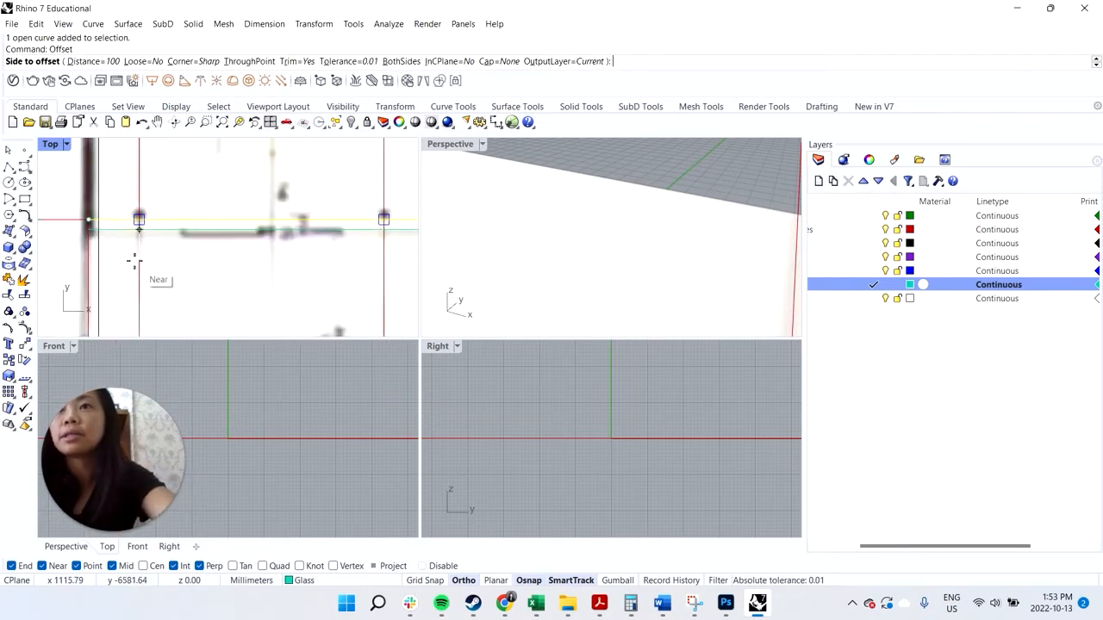
{"action": "scroll", "coordinate": [143, 263], "scroll_direction": "down", "scroll_amount": 4}
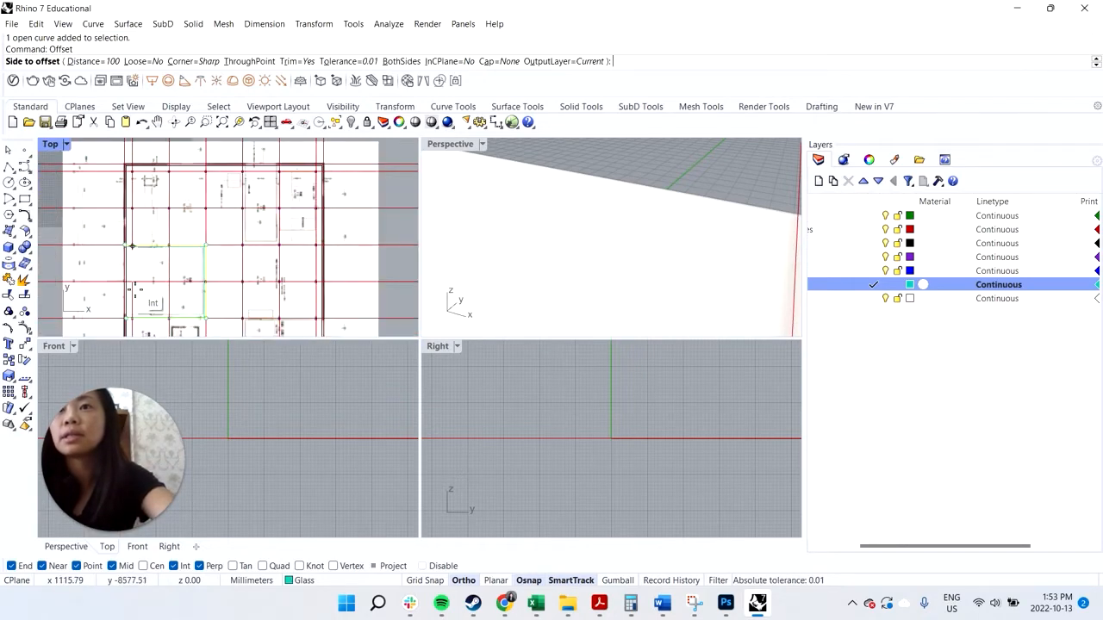
{"action": "scroll", "coordinate": [139, 317], "scroll_direction": "up", "scroll_amount": 2}
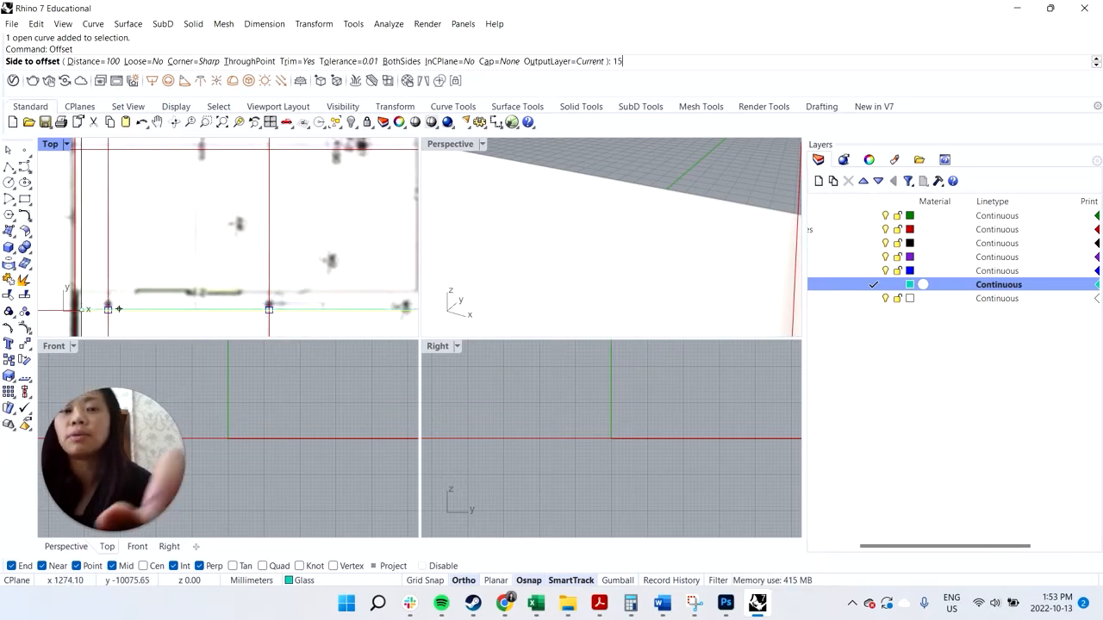
{"action": "type", "text": "150"}
{"action": "key", "text": "Return"}
{"action": "left_click", "coordinate": [129, 247]}
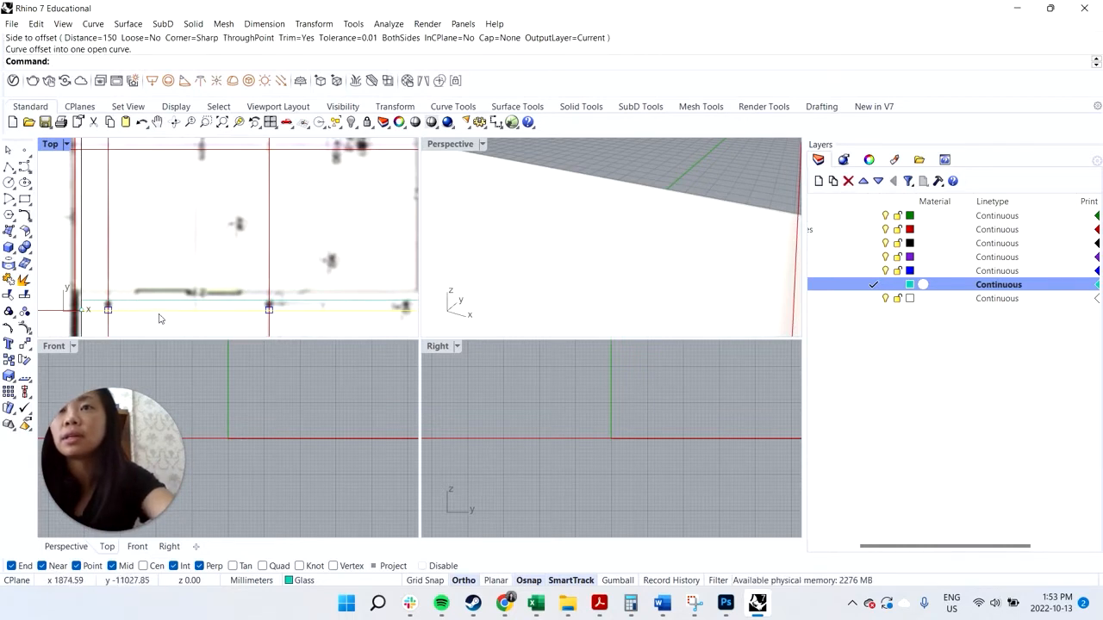
{"action": "key", "text": "Delete"}
Offset the remaining glass polyline 25 mm towards the inside of the room.
{"action": "left_click", "coordinate": [148, 302]}
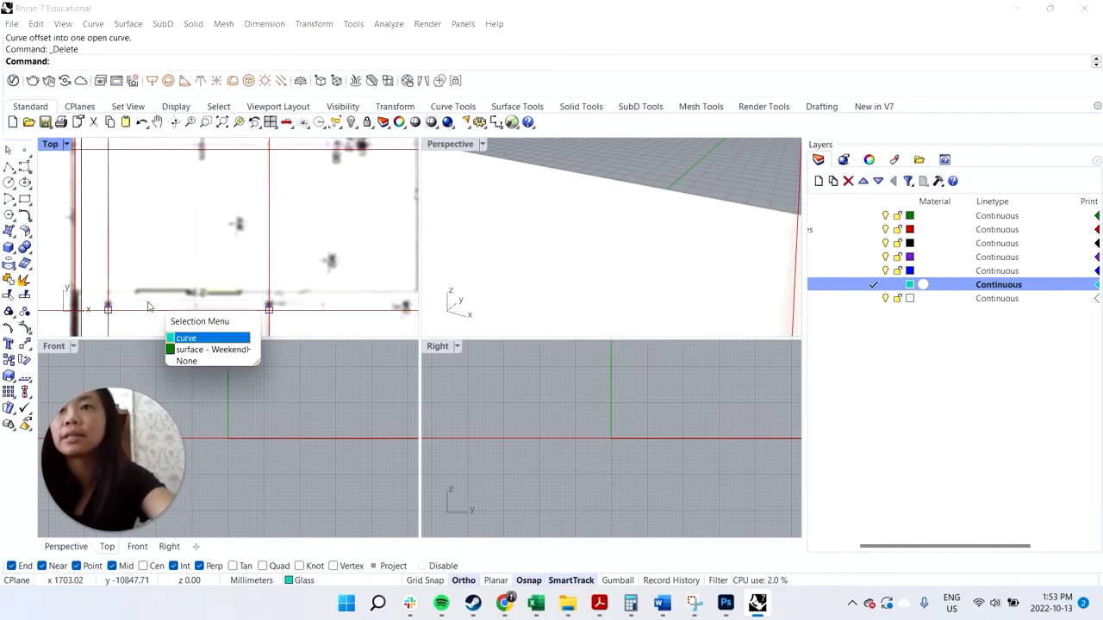
{"action": "left_click", "coordinate": [214, 334]}
{"action": "scroll", "coordinate": [172, 207], "scroll_direction": "down", "scroll_amount": 5}
{"action": "scroll", "coordinate": [156, 229], "scroll_direction": "up", "scroll_amount": 5}
{"action": "scroll", "coordinate": [120, 228], "scroll_direction": "up", "scroll_amount": 2}
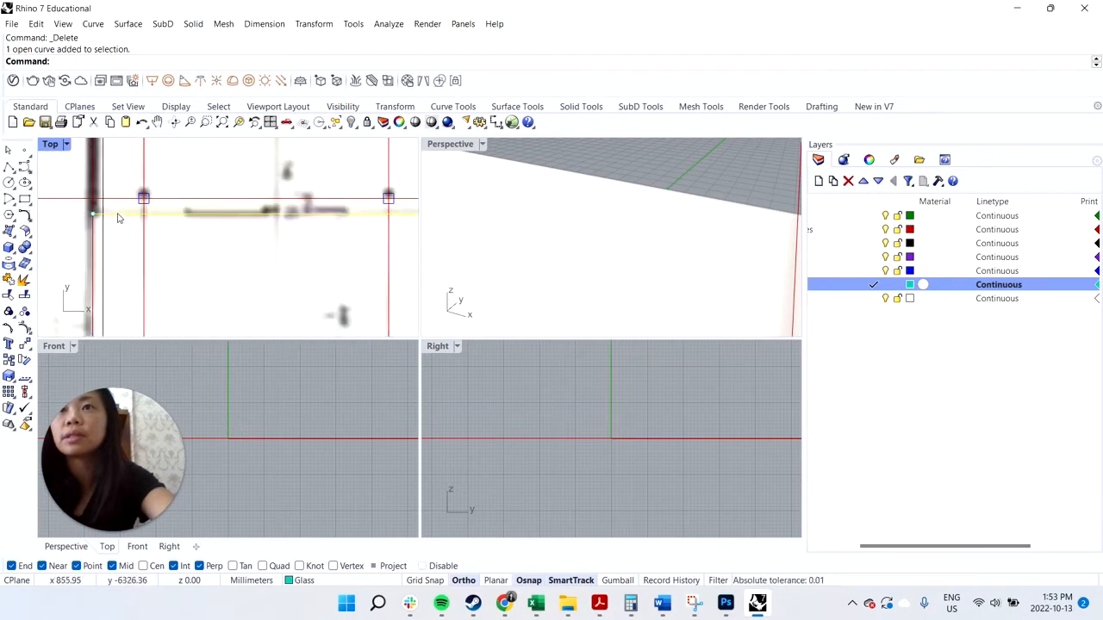
{"action": "scroll", "coordinate": [120, 217], "scroll_direction": "down", "scroll_amount": 5}
{"action": "type", "text": "offset"}
{"action": "key", "text": "Return"}
{"action": "type", "text": "25"}
{"action": "key", "text": "Return"}
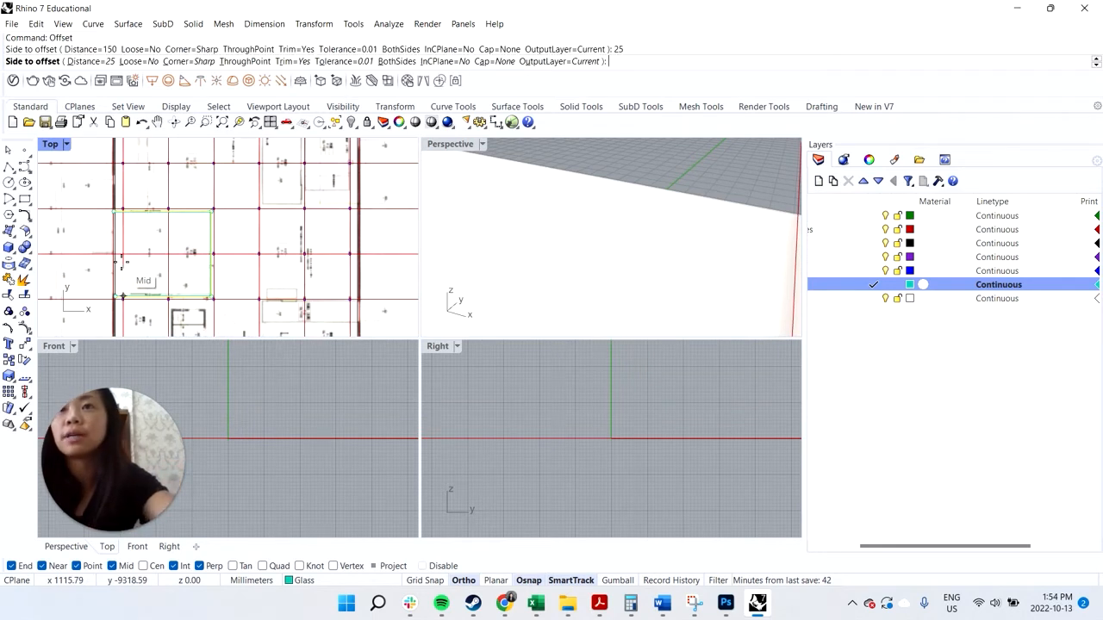
{"action": "scroll", "coordinate": [150, 272], "scroll_direction": "up", "scroll_amount": 3}
{"action": "left_click", "coordinate": [149, 239]}
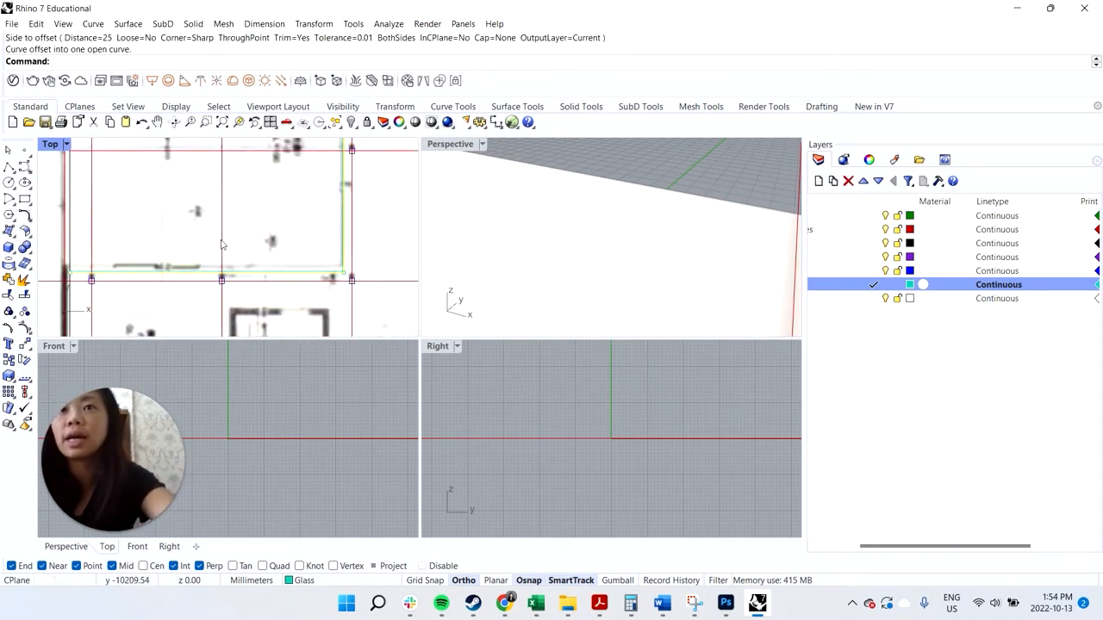
{"action": "left_click", "coordinate": [323, 277]}
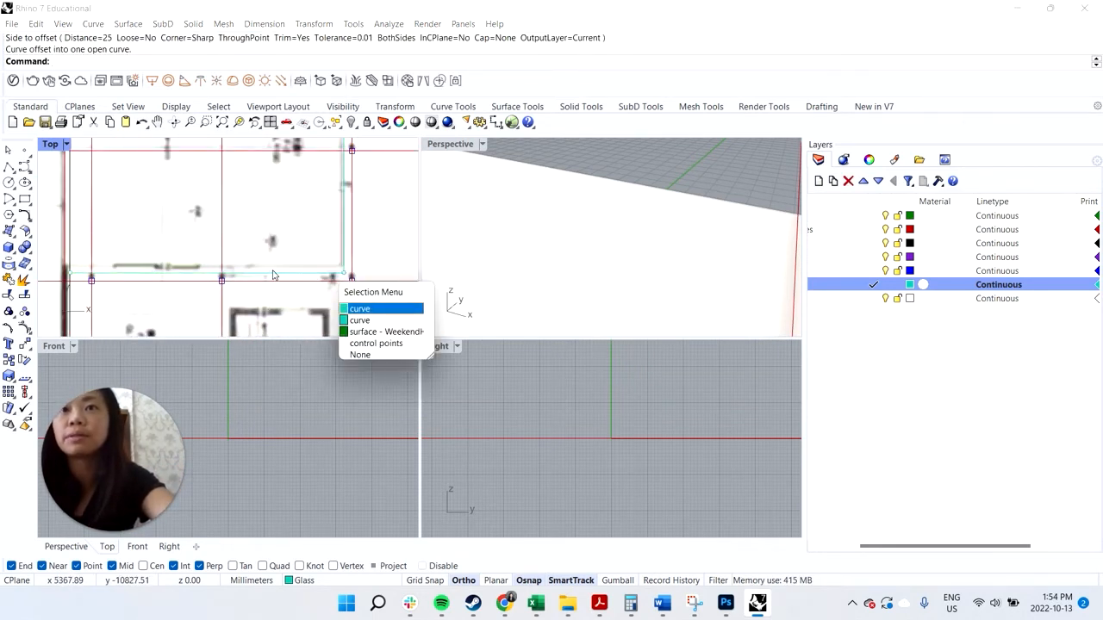
{"action": "left_click", "coordinate": [355, 307]}
Start a glass polyline at the east outer wall and run it 5300 mm along the narrow room's lower edge to the column line.
{"action": "scroll", "coordinate": [344, 293], "scroll_direction": "down", "scroll_amount": 5}
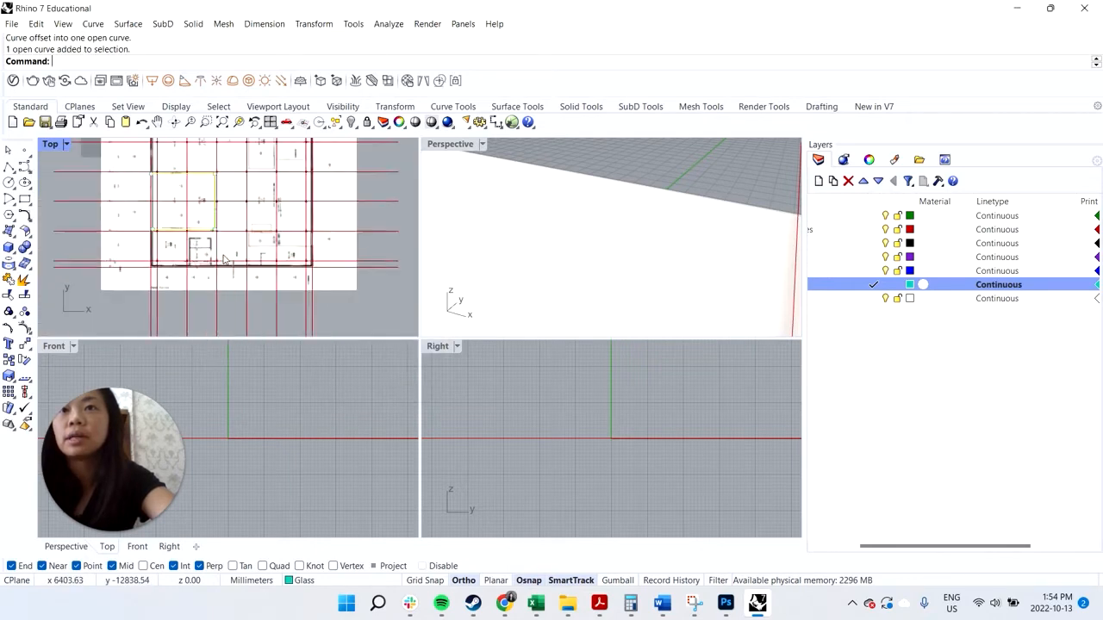
{"action": "scroll", "coordinate": [310, 262], "scroll_direction": "up", "scroll_amount": 5}
{"action": "scroll", "coordinate": [242, 211], "scroll_direction": "down", "scroll_amount": 3}
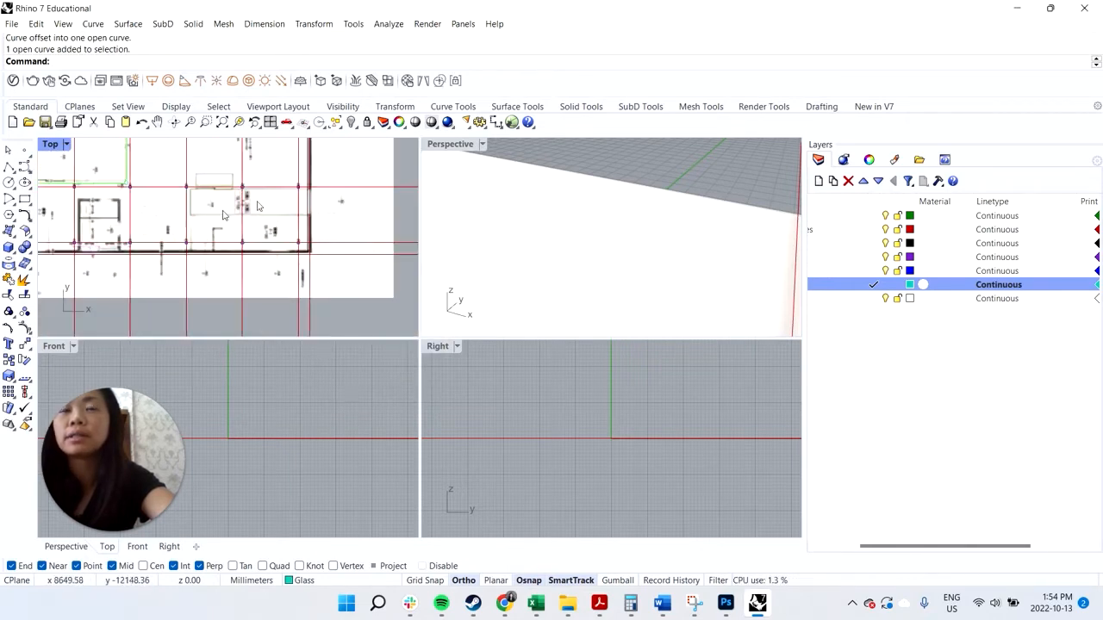
{"action": "scroll", "coordinate": [305, 201], "scroll_direction": "up", "scroll_amount": 2}
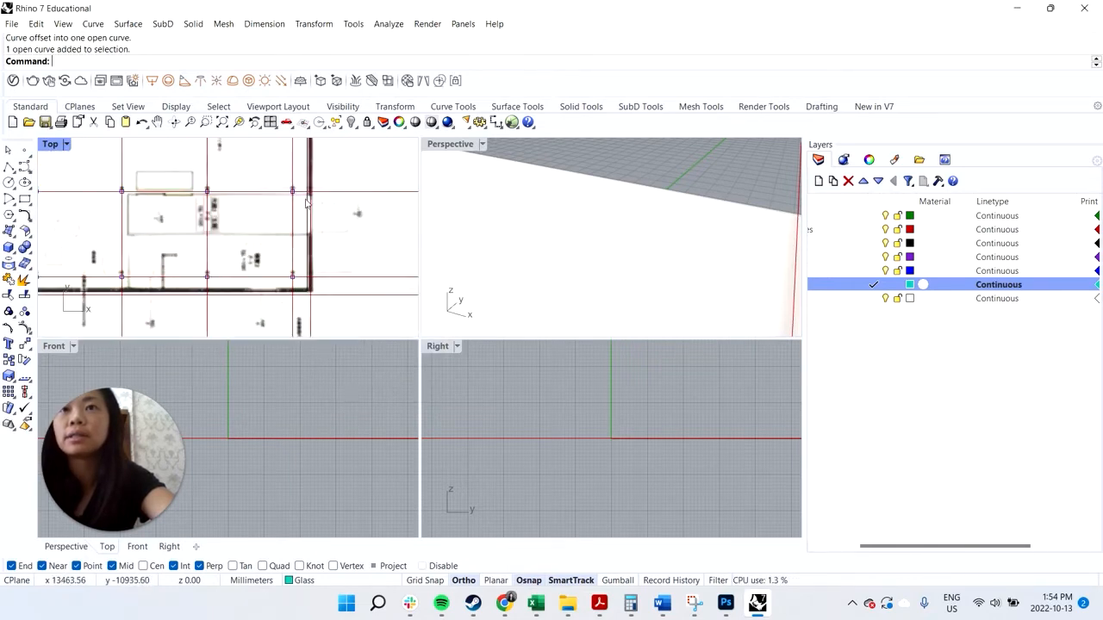
{"action": "left_click", "coordinate": [9, 167]}
{"action": "scroll", "coordinate": [317, 237], "scroll_direction": "up", "scroll_amount": 5}
{"action": "left_click", "coordinate": [301, 233]}
{"action": "scroll", "coordinate": [297, 236], "scroll_direction": "down", "scroll_amount": 2}
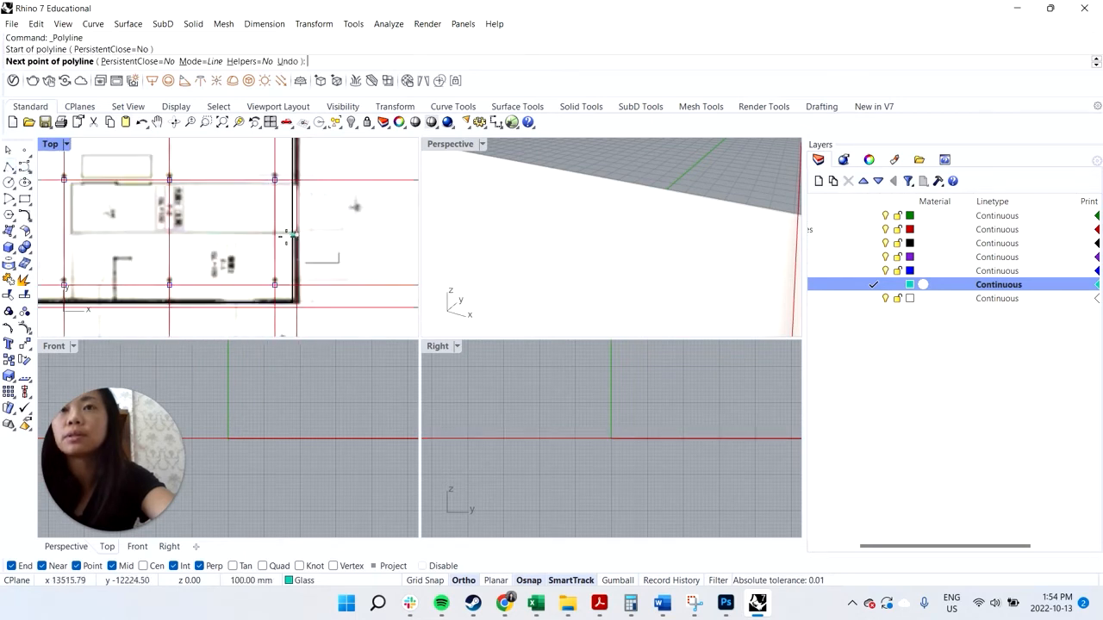
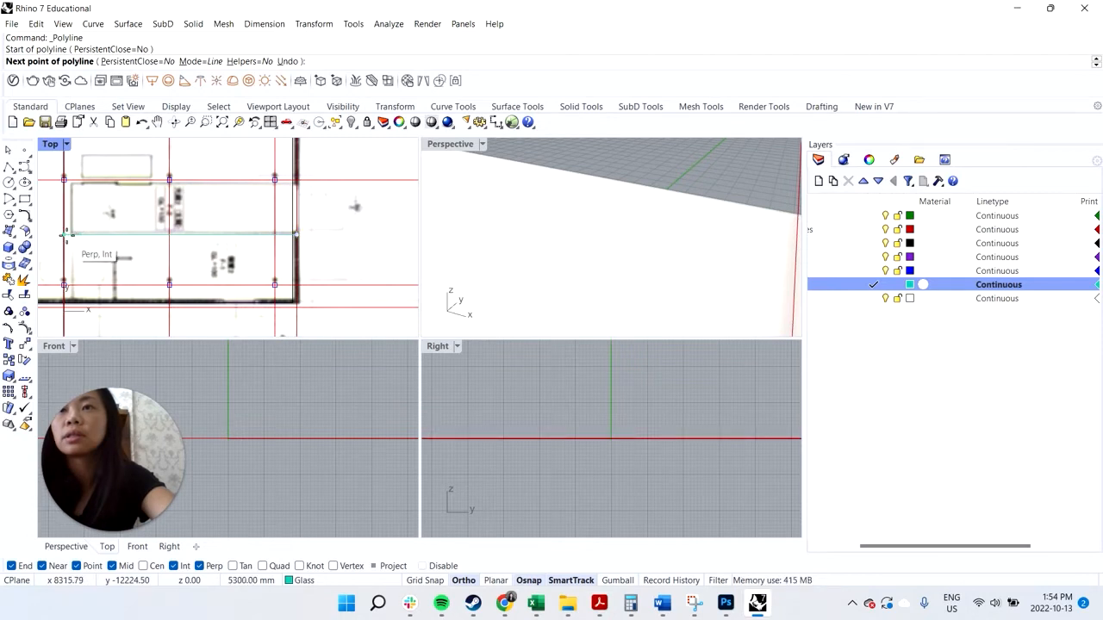
{"action": "left_click", "coordinate": [66, 235]}
{"action": "scroll", "coordinate": [66, 172], "scroll_direction": "up", "scroll_amount": 4}
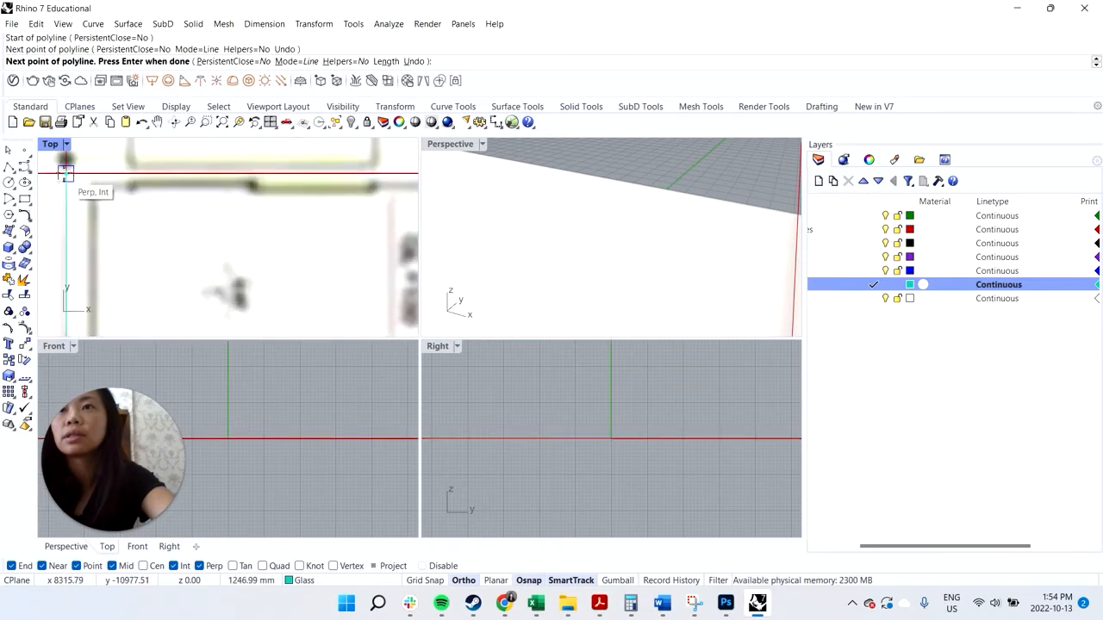
Complete the glass polyline around the narrow lower-right room, turning at the column grid intersection and ending at the right exterior wall.
{"action": "left_click", "coordinate": [66, 172]}
{"action": "scroll", "coordinate": [66, 173], "scroll_direction": "down", "scroll_amount": 8}
{"action": "scroll", "coordinate": [347, 177], "scroll_direction": "up", "scroll_amount": 5}
{"action": "left_click", "coordinate": [357, 173]}
{"action": "key", "text": "Return"}
Offset the lower-right room's glass polyline 150 mm inward and delete the original polyline.
{"action": "left_click", "coordinate": [349, 178]}
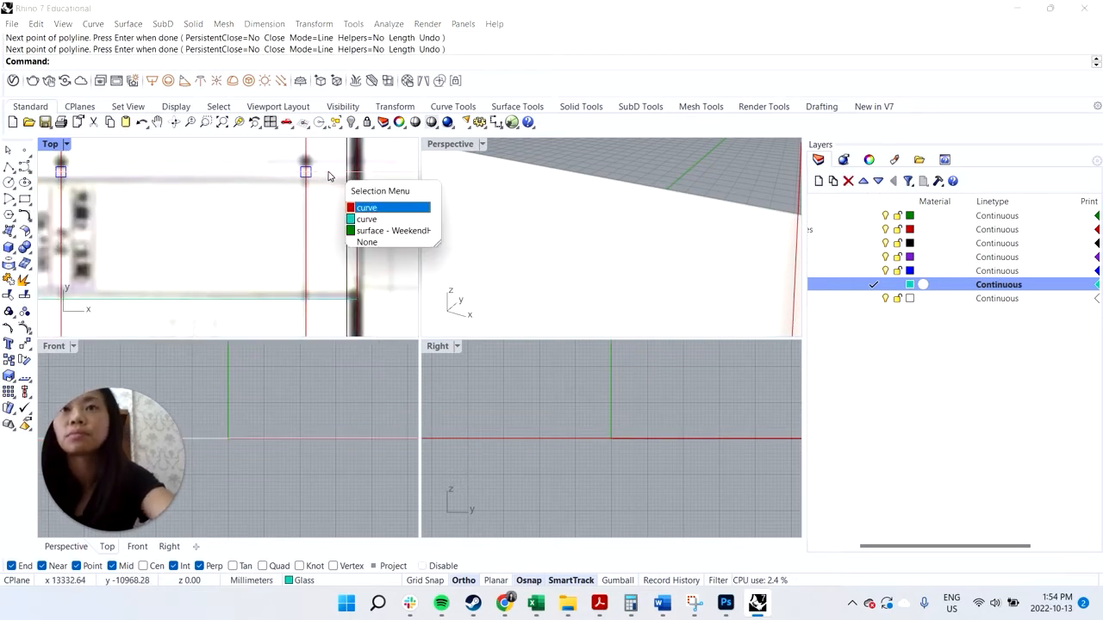
{"action": "left_click", "coordinate": [370, 220]}
{"action": "scroll", "coordinate": [362, 212], "scroll_direction": "down", "scroll_amount": 3}
{"action": "type", "text": "offset"}
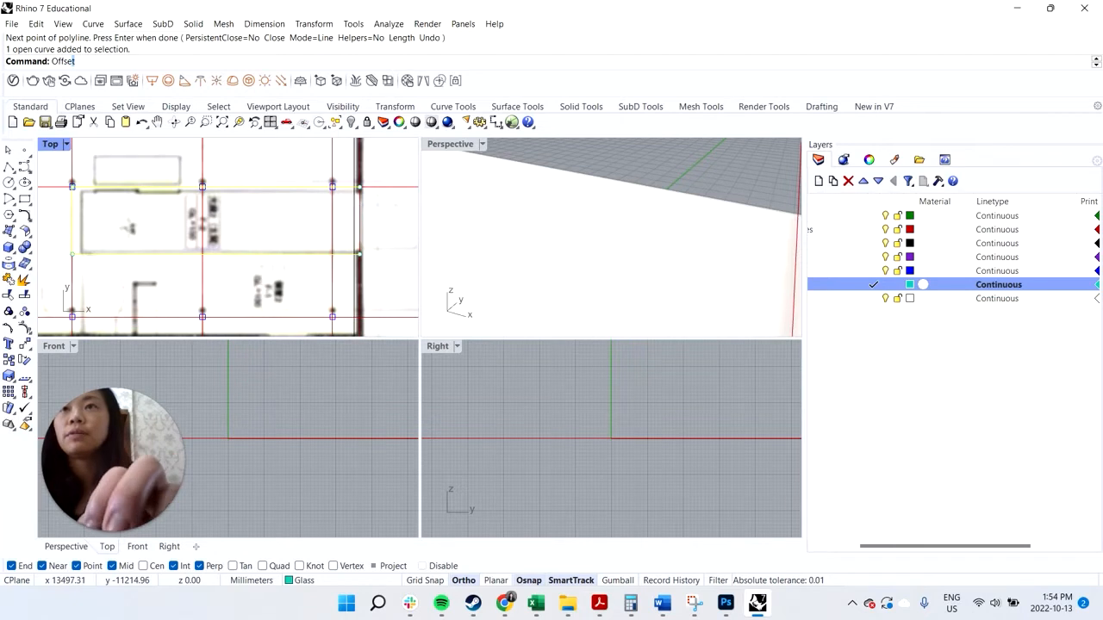
{"action": "key", "text": "Return"}
{"action": "type", "text": "150"}
{"action": "key", "text": "Return"}
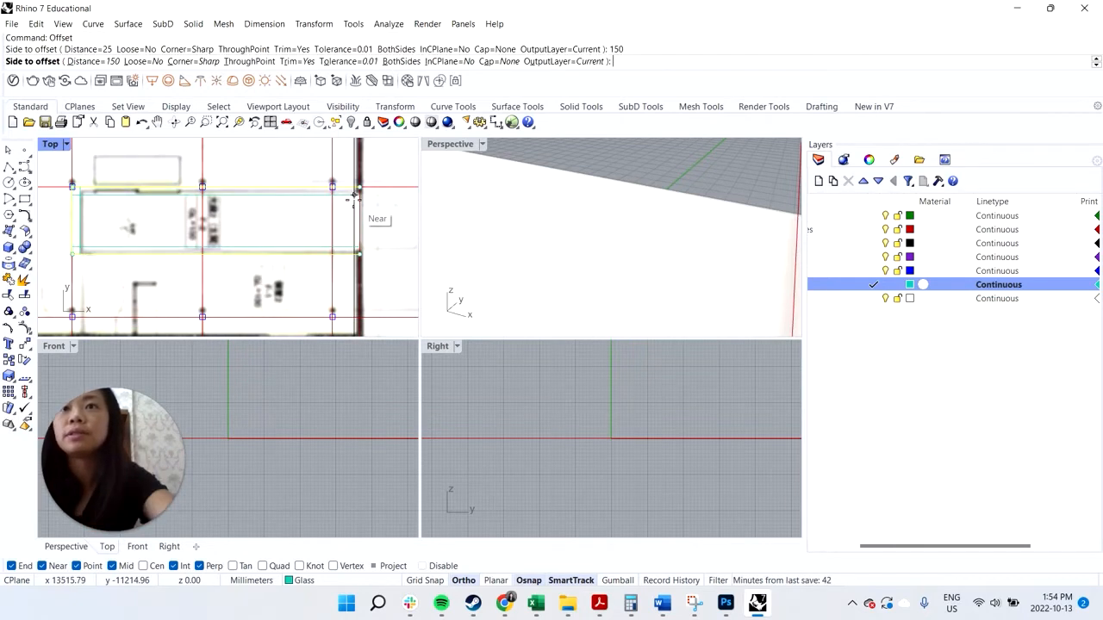
{"action": "left_click", "coordinate": [129, 269]}
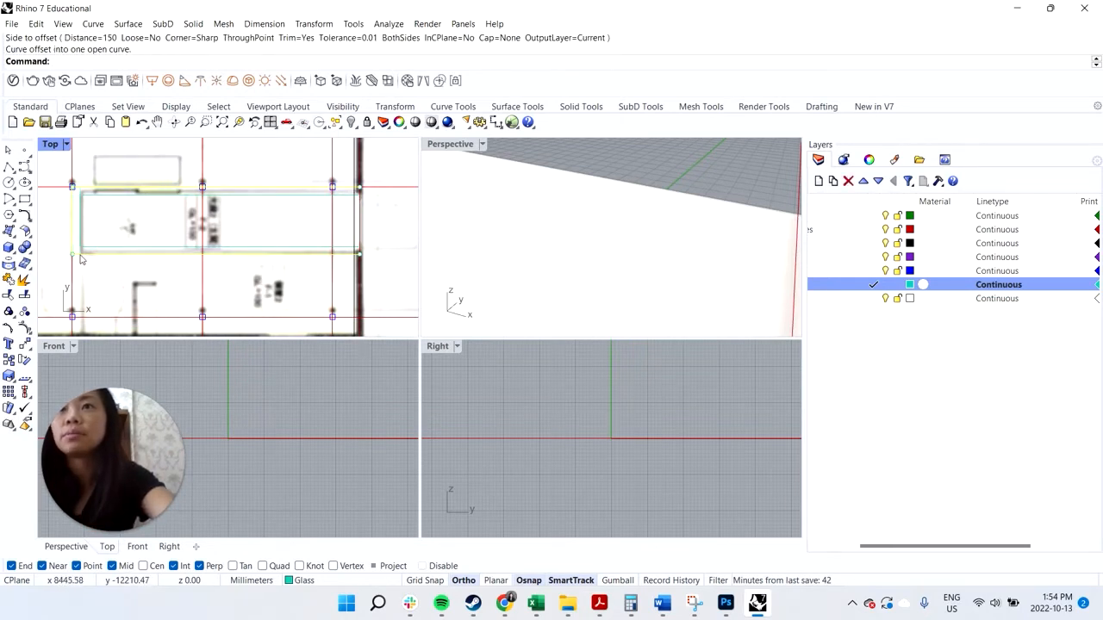
{"action": "key", "text": "Delete"}
Offset the remaining lower-right glass curve 25 mm outward to give the partition its thickness.
{"action": "left_click", "coordinate": [116, 249]}
{"action": "left_click", "coordinate": [155, 283]}
{"action": "type", "text": "offset"}
{"action": "key", "text": "Return"}
{"action": "type", "text": "25"}
{"action": "key", "text": "Return"}
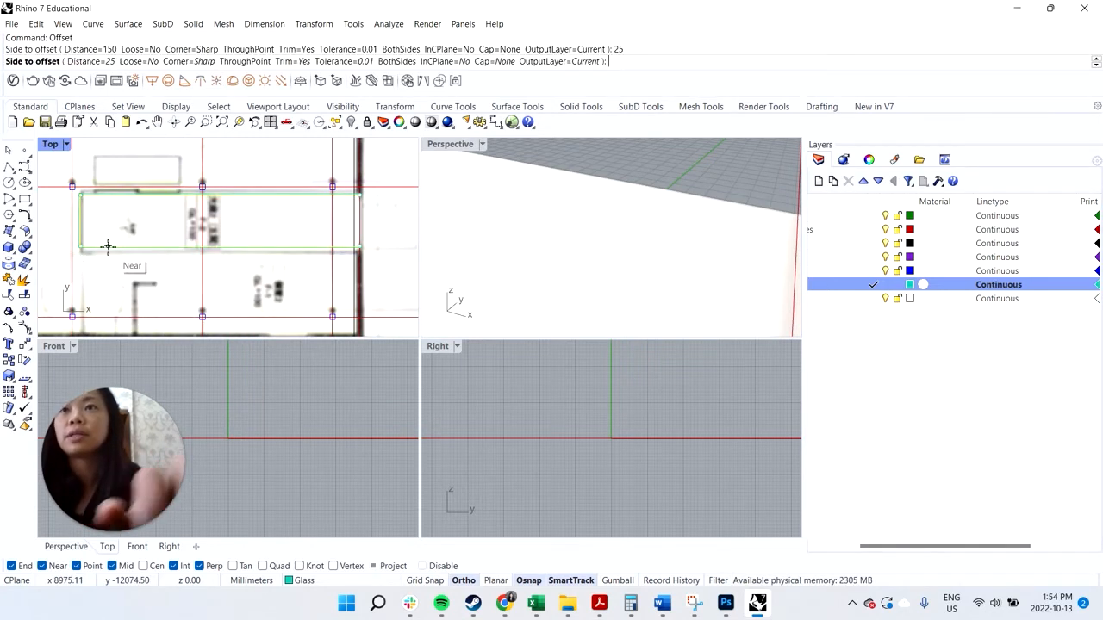
{"action": "left_click", "coordinate": [310, 263]}
Draw a three-sided polyline on the grid lines around the upper room, about 2400 mm wide, starting and ending at the top wall.
{"action": "scroll", "coordinate": [259, 254], "scroll_direction": "down", "scroll_amount": 3}
{"action": "scroll", "coordinate": [254, 250], "scroll_direction": "up", "scroll_amount": 2}
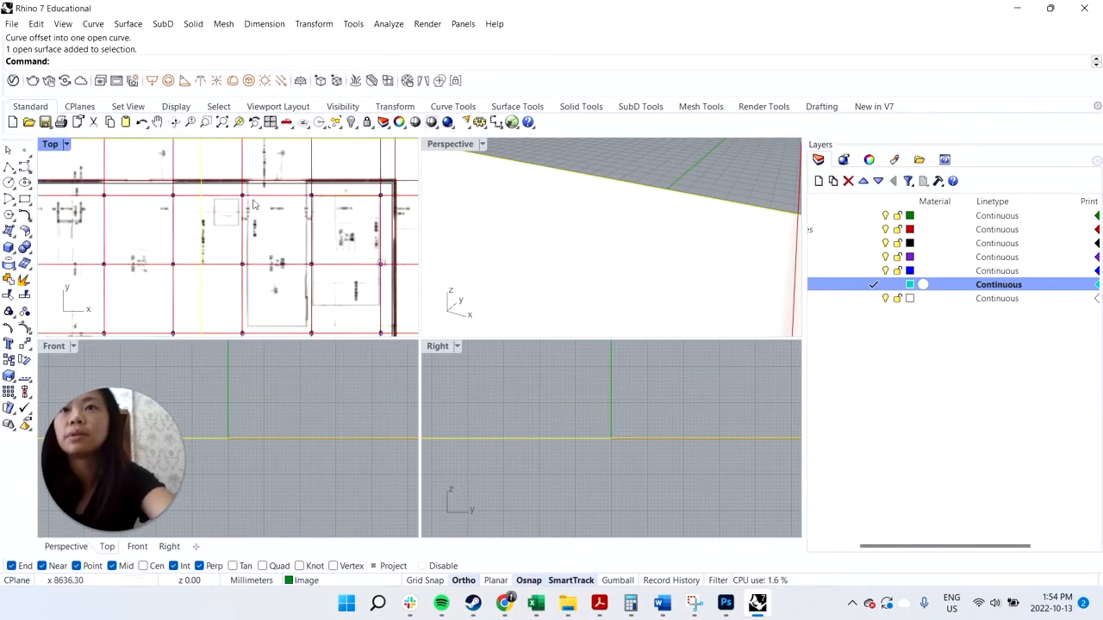
{"action": "left_click", "coordinate": [9, 167]}
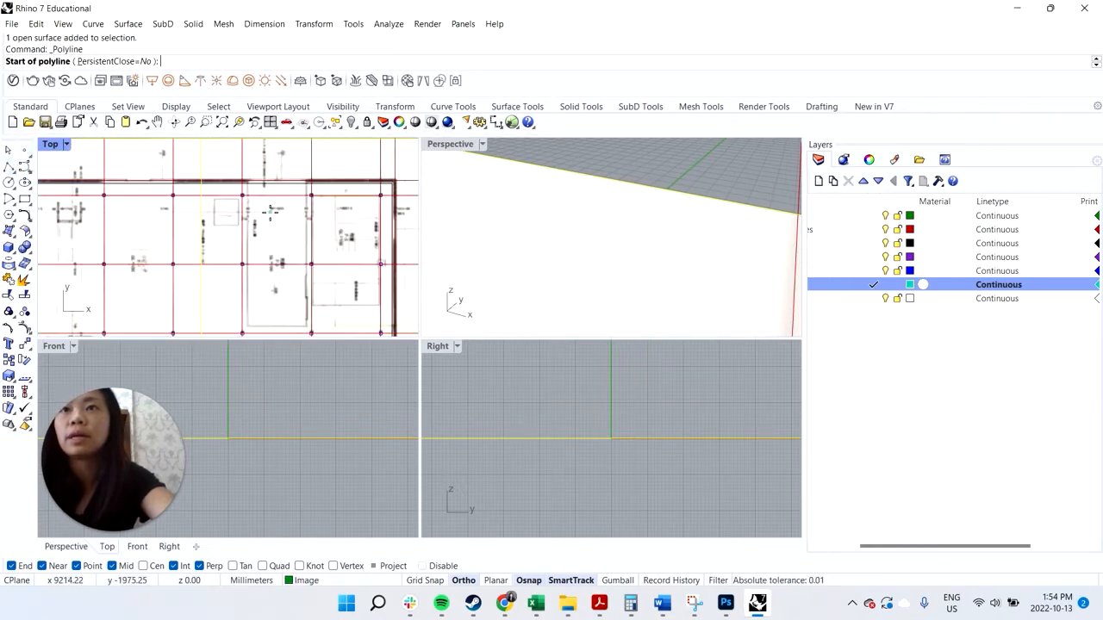
{"action": "scroll", "coordinate": [243, 179], "scroll_direction": "up", "scroll_amount": 4}
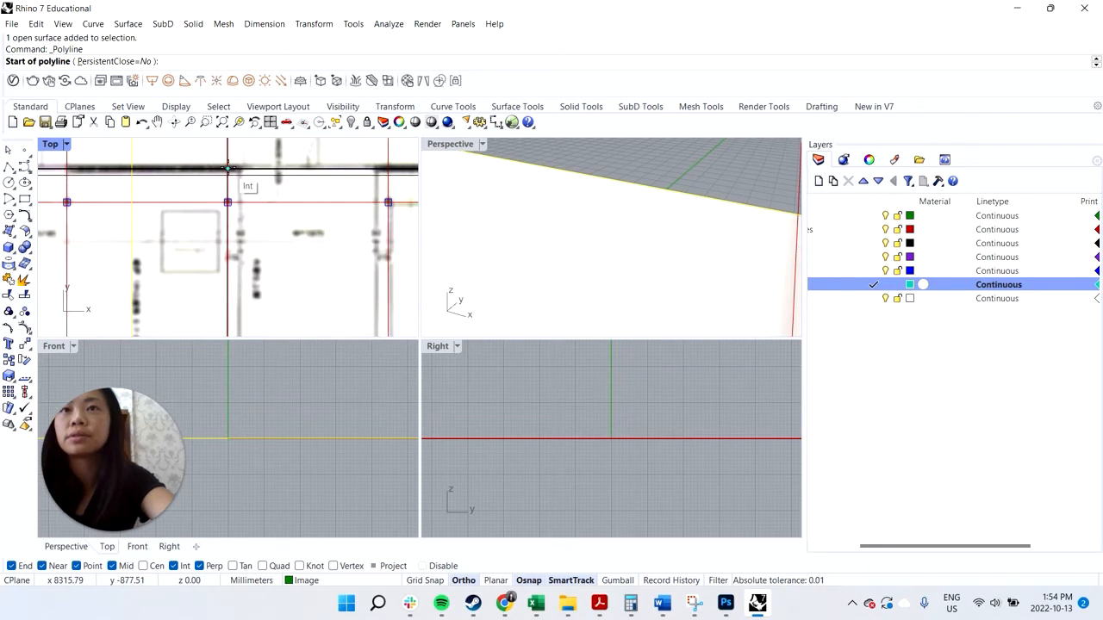
{"action": "left_click", "coordinate": [225, 175]}
{"action": "scroll", "coordinate": [232, 241], "scroll_direction": "down", "scroll_amount": 4}
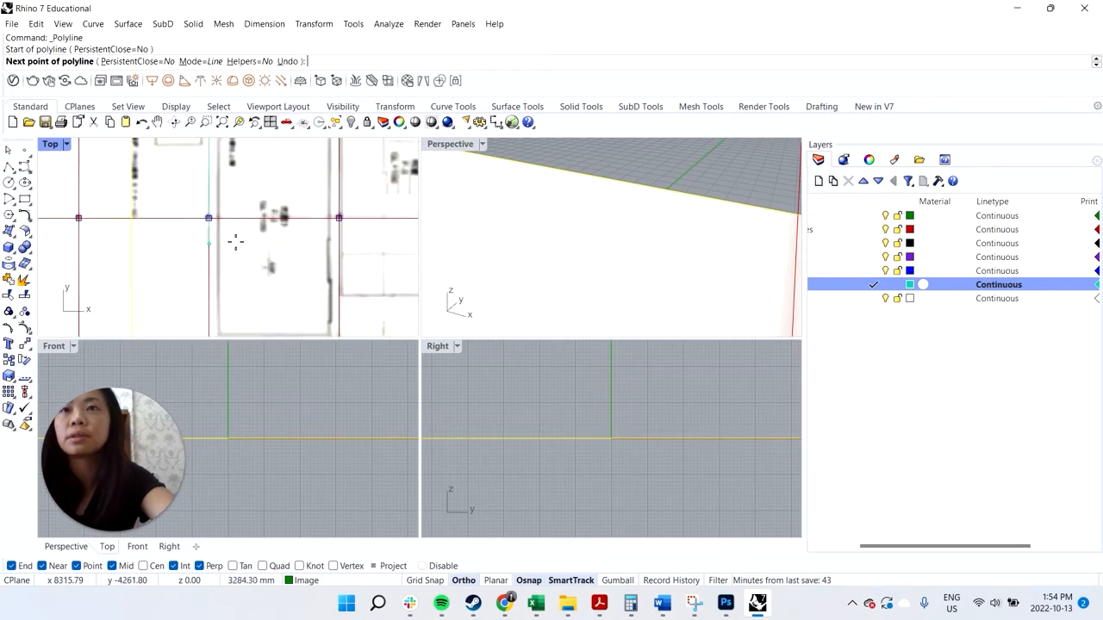
{"action": "scroll", "coordinate": [195, 293], "scroll_direction": "up", "scroll_amount": 4}
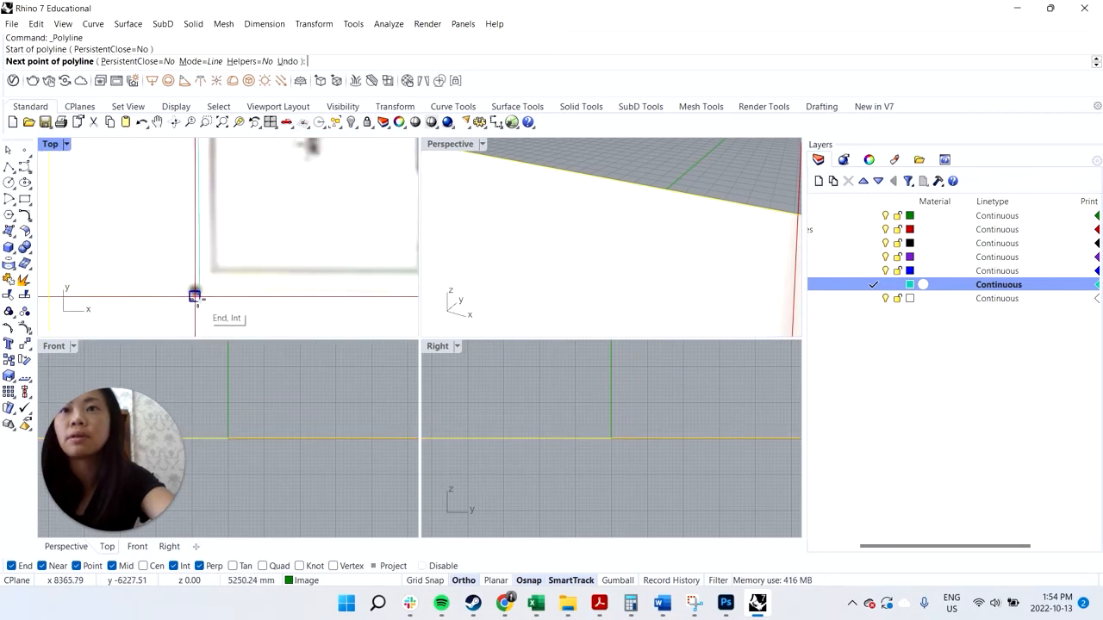
{"action": "left_click", "coordinate": [194, 295]}
{"action": "scroll", "coordinate": [293, 295], "scroll_direction": "down", "scroll_amount": 3}
{"action": "scroll", "coordinate": [319, 291], "scroll_direction": "up", "scroll_amount": 3}
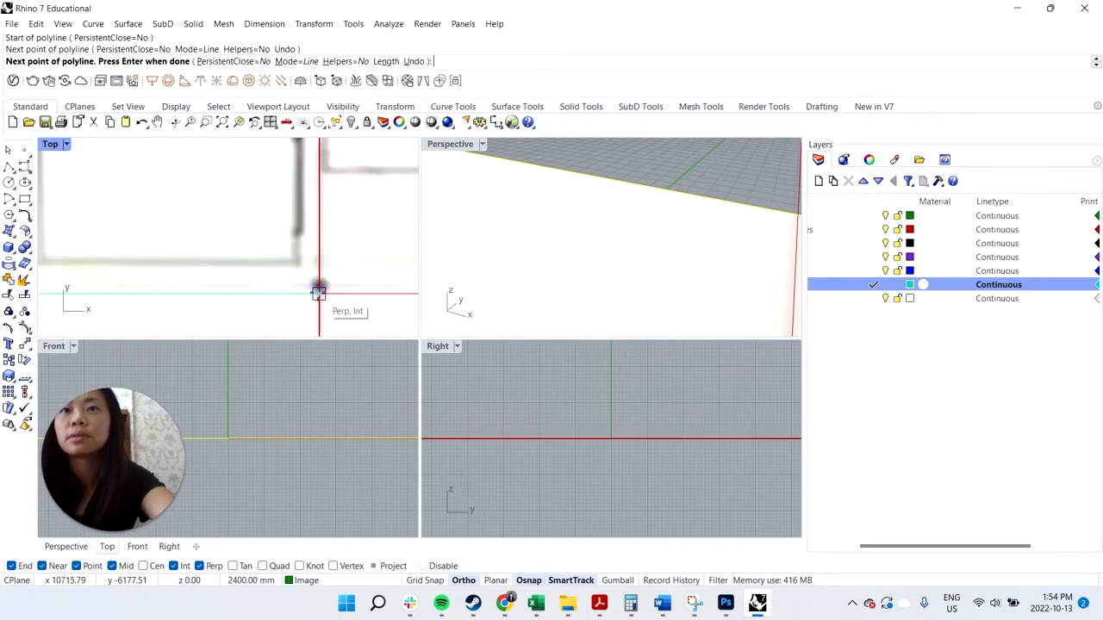
{"action": "left_click", "coordinate": [317, 294]}
{"action": "scroll", "coordinate": [317, 295], "scroll_direction": "down", "scroll_amount": 3}
{"action": "scroll", "coordinate": [317, 295], "scroll_direction": "up", "scroll_amount": 6}
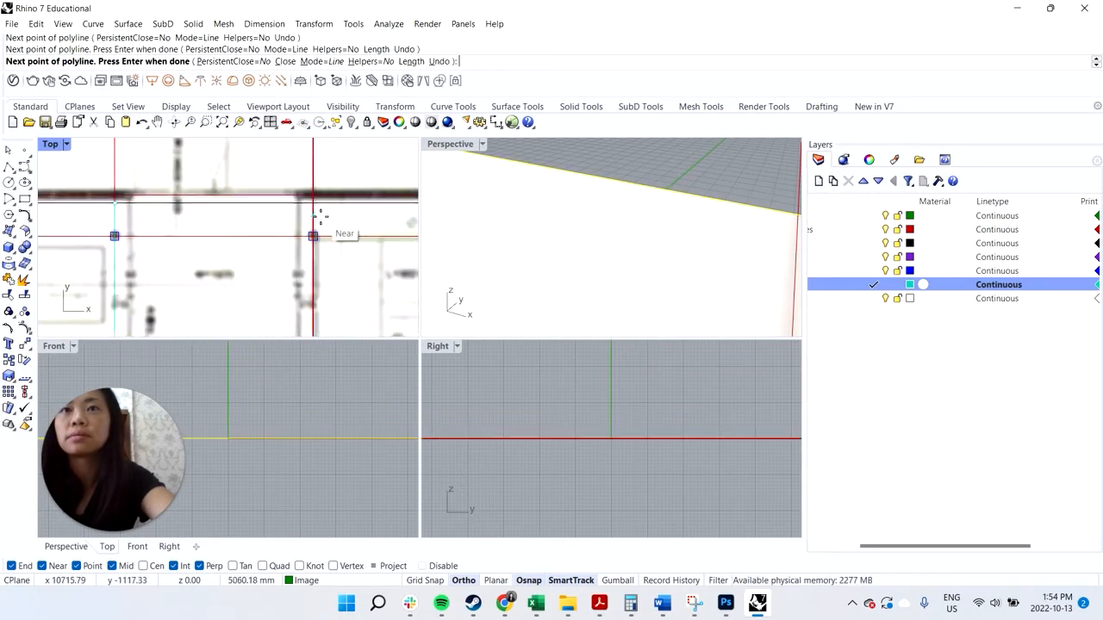
{"action": "left_click", "coordinate": [316, 205]}
{"action": "key", "text": "Return"}
Offset the upper room's new glass polyline 150 mm inward.
{"action": "left_click", "coordinate": [319, 231]}
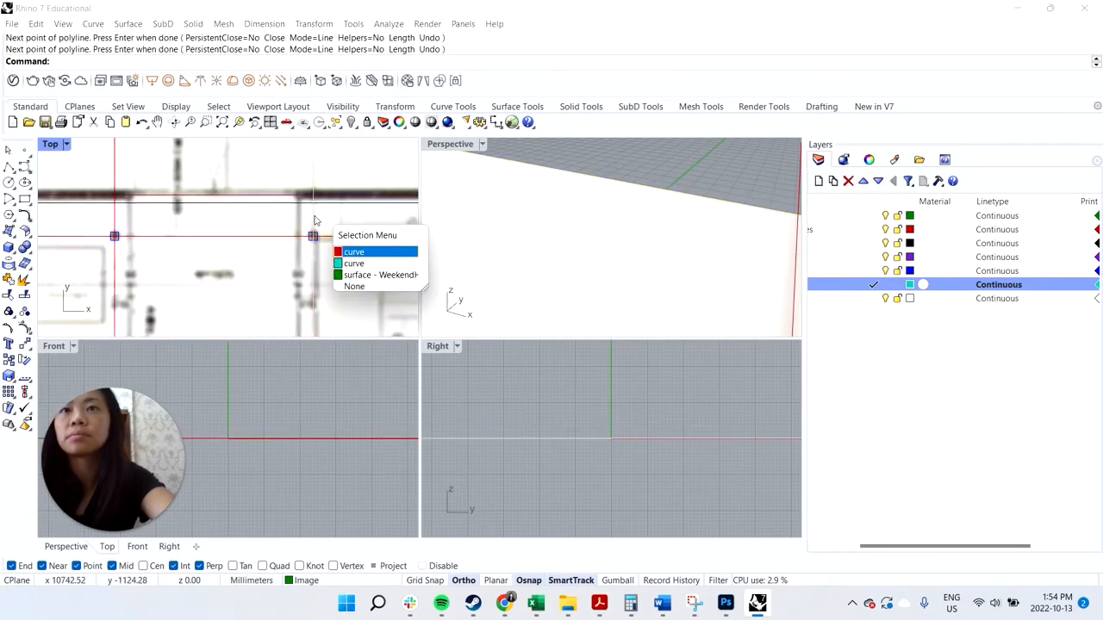
{"action": "left_click", "coordinate": [366, 264]}
{"action": "type", "text": "offset"}
{"action": "key", "text": "Return"}
{"action": "type", "text": "150"}
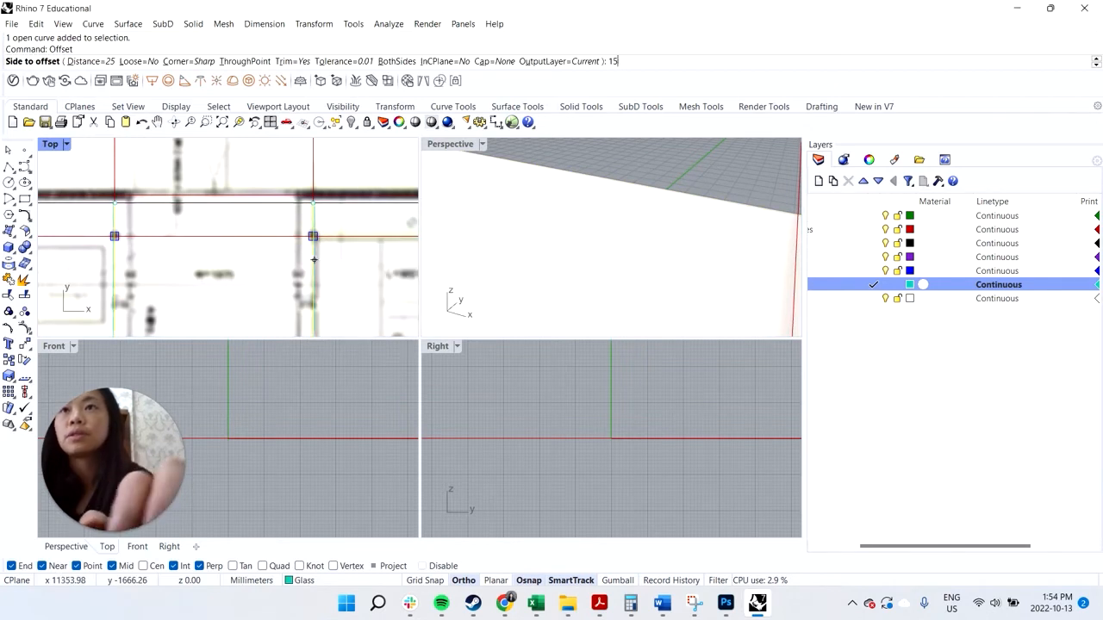
{"action": "key", "text": "Return"}
{"action": "left_click", "coordinate": [283, 274]}
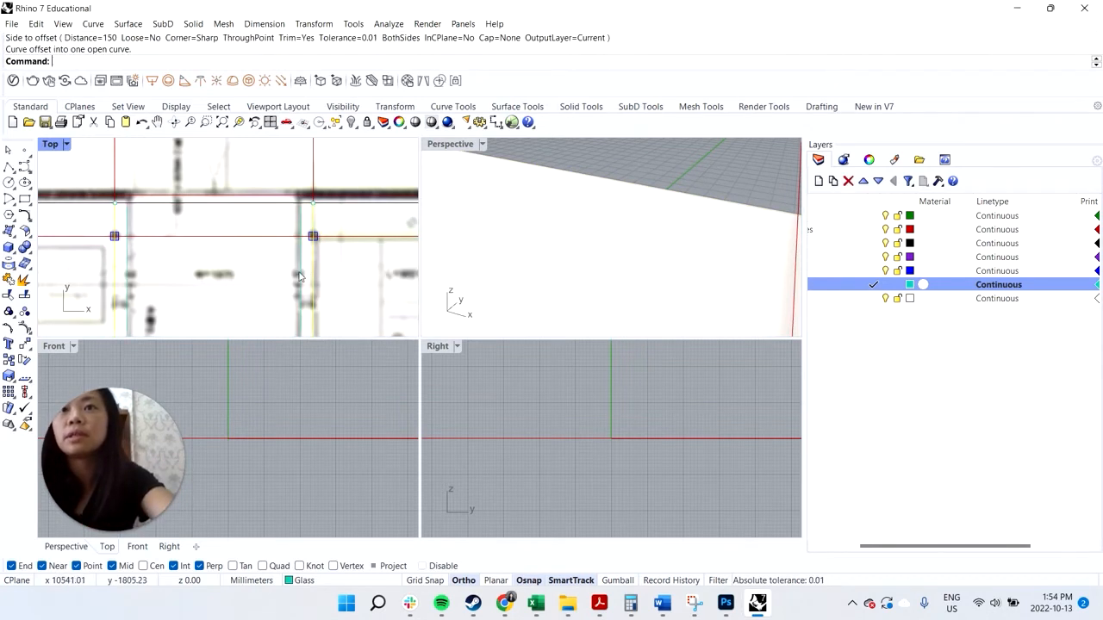
Offset the upper room's inner glass curve another 25 mm inward to form the partition thickness.
{"action": "left_click", "coordinate": [297, 274]}
{"action": "key", "text": "Return"}
{"action": "key", "text": "Return"}
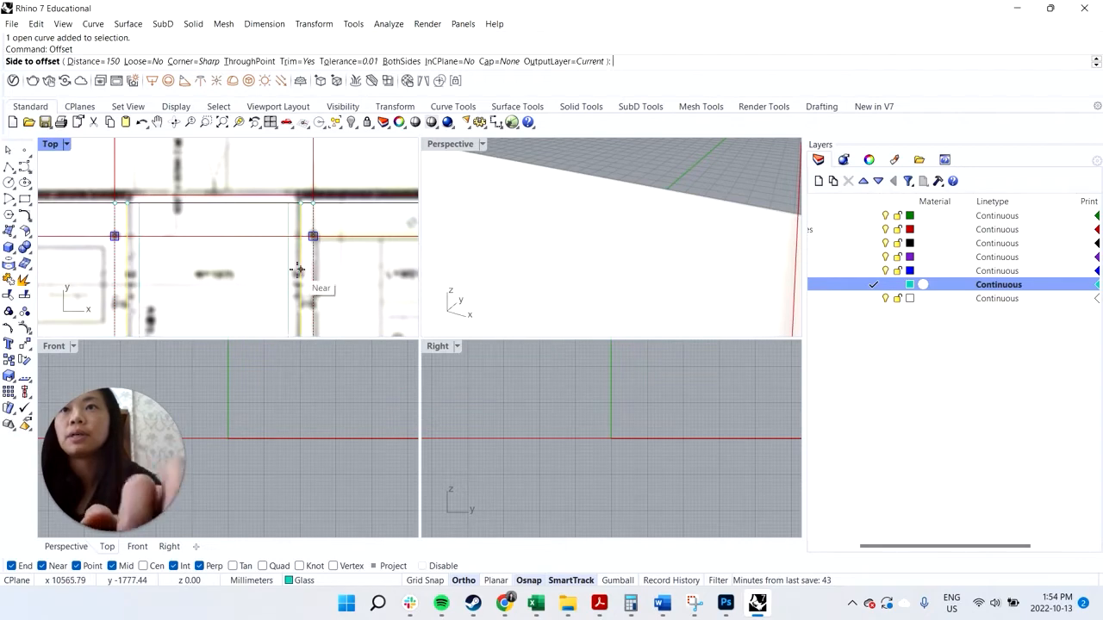
{"action": "type", "text": "25"}
{"action": "key", "text": "Return"}
{"action": "left_click", "coordinate": [278, 269]}
Delete the upper room's original polyline that runs along the grid lines.
{"action": "left_click", "coordinate": [310, 291]}
{"action": "left_click", "coordinate": [375, 329]}
{"action": "scroll", "coordinate": [321, 244], "scroll_direction": "down", "scroll_amount": 5}
{"action": "key", "text": "Delete"}
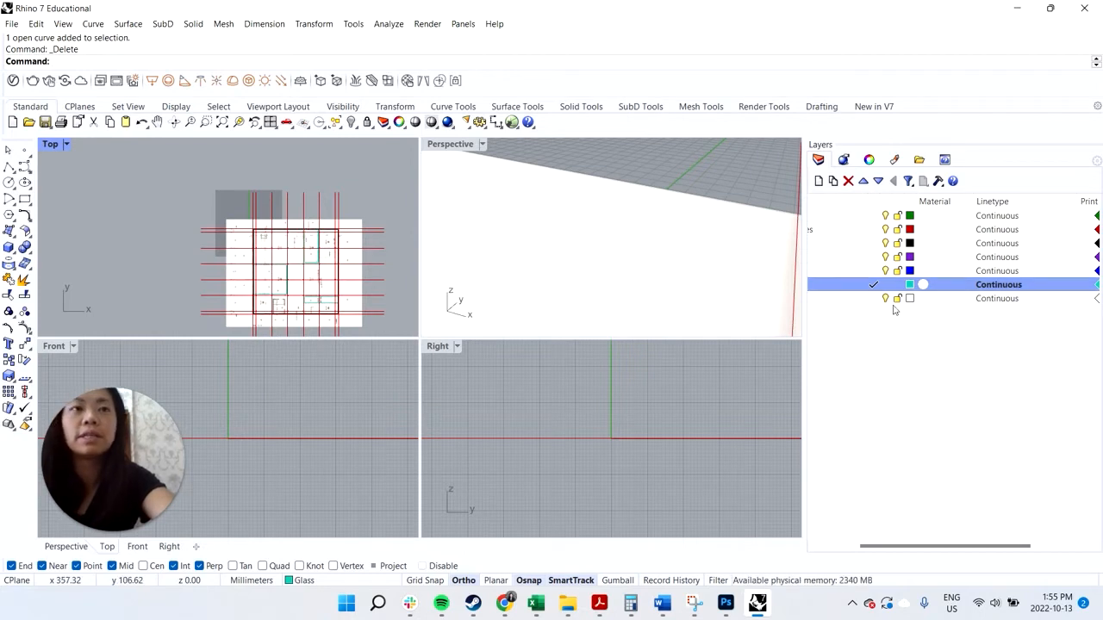
Hide the Image and Construction Lines layers.
{"action": "left_click_drag", "start_coordinate": [901, 549], "coordinate": [861, 549]}
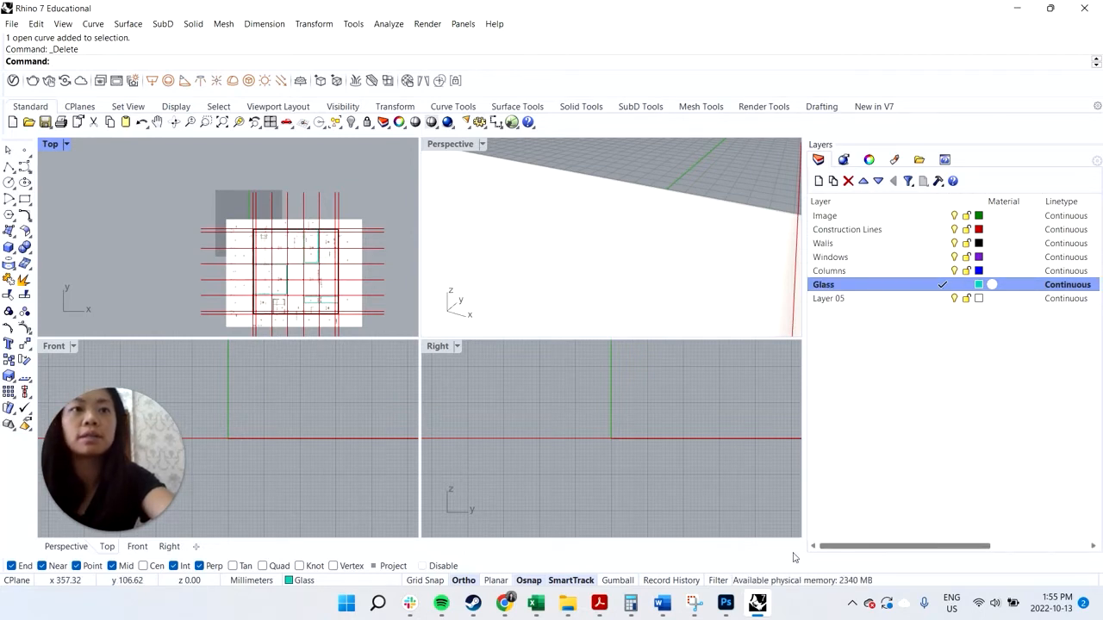
{"action": "left_click", "coordinate": [954, 216]}
{"action": "left_click", "coordinate": [954, 229]}
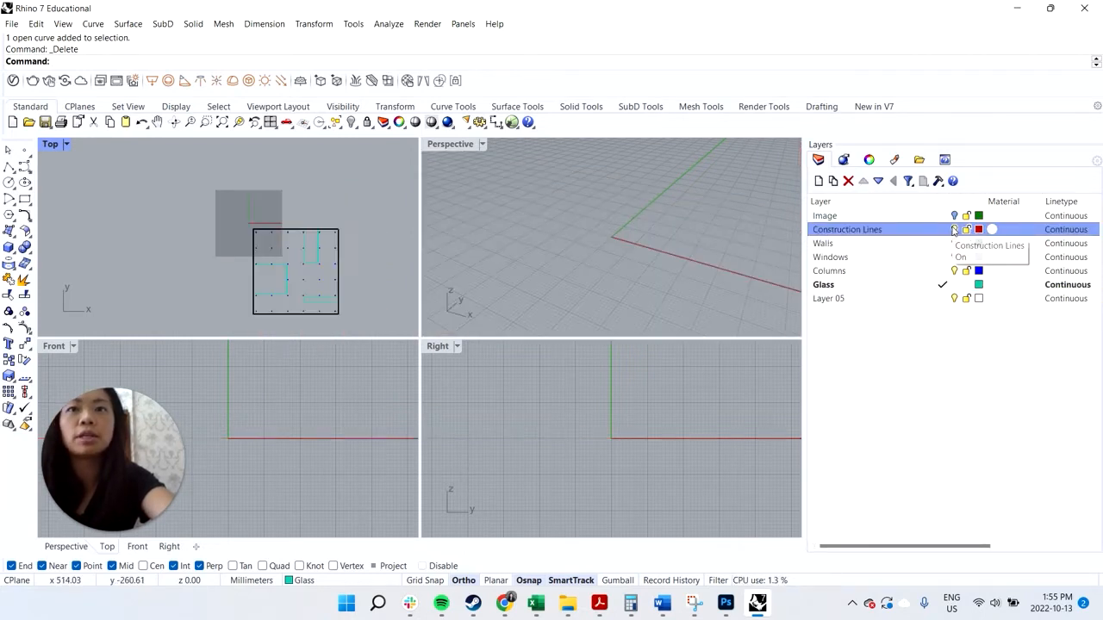
Inspect the traced glass partitions, columns and exterior walls without the reference image and construction lines.
{"action": "scroll", "coordinate": [291, 319], "scroll_direction": "up", "scroll_amount": 5}
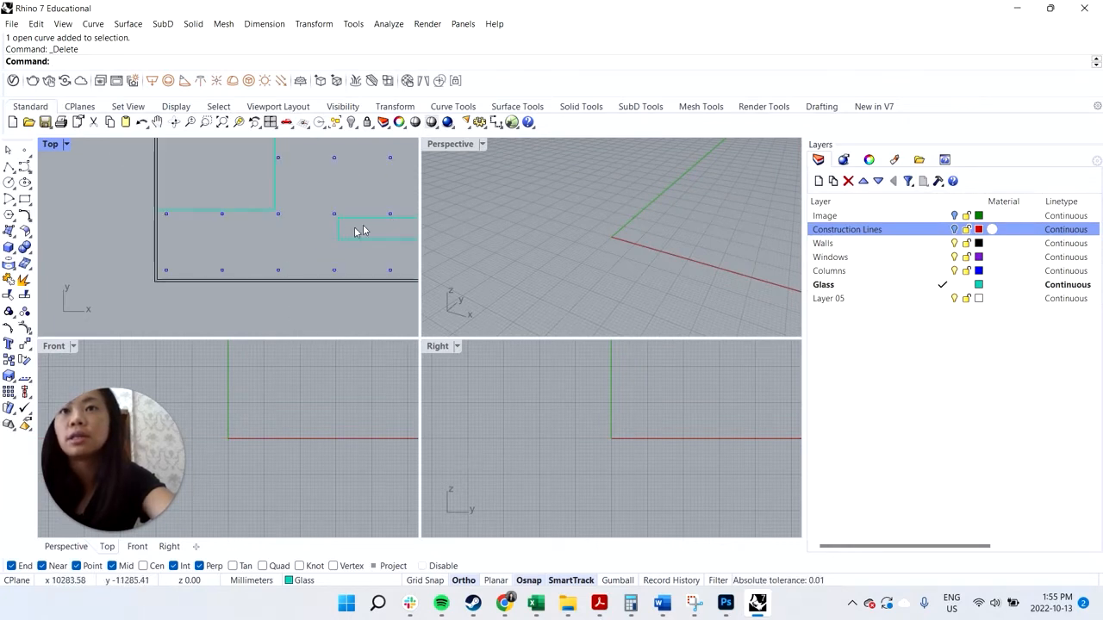
{"action": "scroll", "coordinate": [316, 237], "scroll_direction": "down", "scroll_amount": 12}
{"action": "scroll", "coordinate": [356, 237], "scroll_direction": "up", "scroll_amount": 18}
{"action": "scroll", "coordinate": [355, 262], "scroll_direction": "down", "scroll_amount": 8}
{"action": "scroll", "coordinate": [355, 262], "scroll_direction": "down", "scroll_amount": 3}
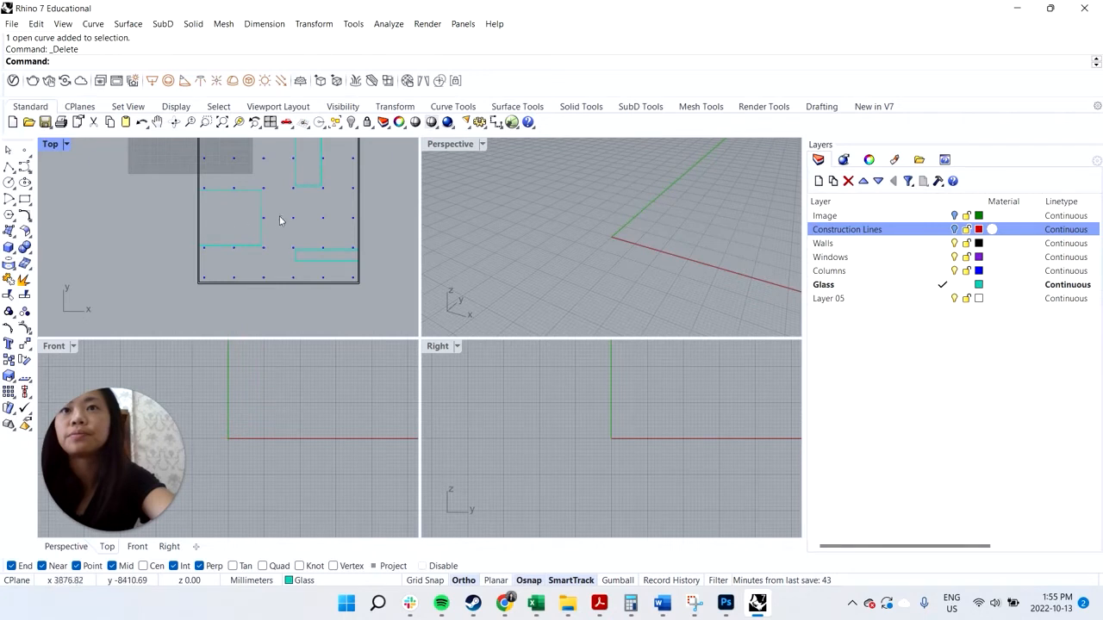
{"action": "scroll", "coordinate": [356, 252], "scroll_direction": "up", "scroll_amount": 6}
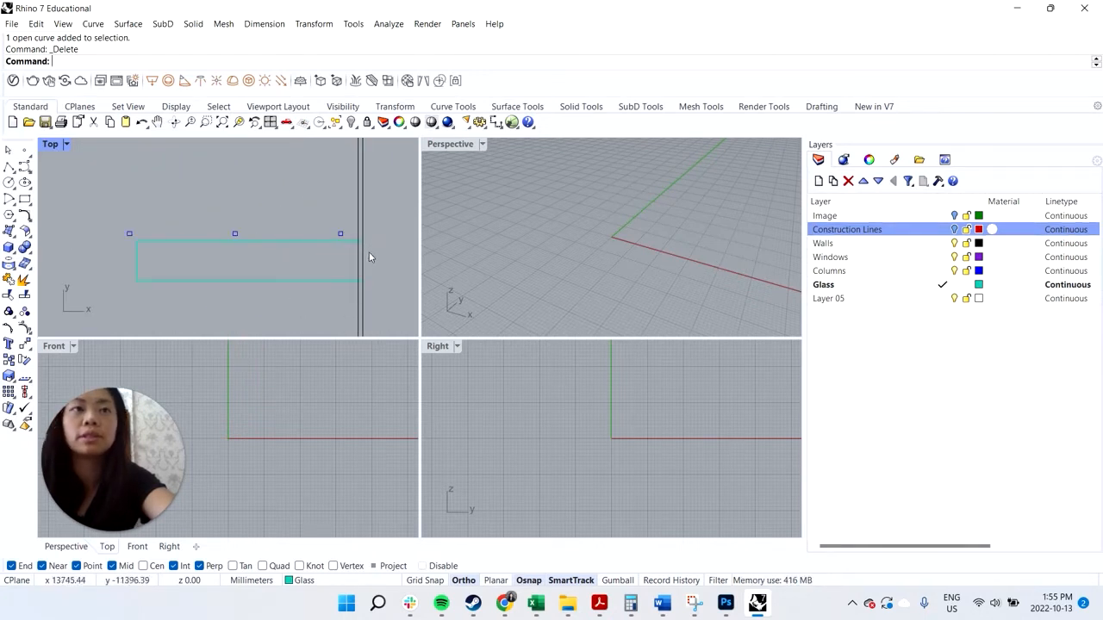
{"action": "scroll", "coordinate": [368, 256], "scroll_direction": "down", "scroll_amount": 6}
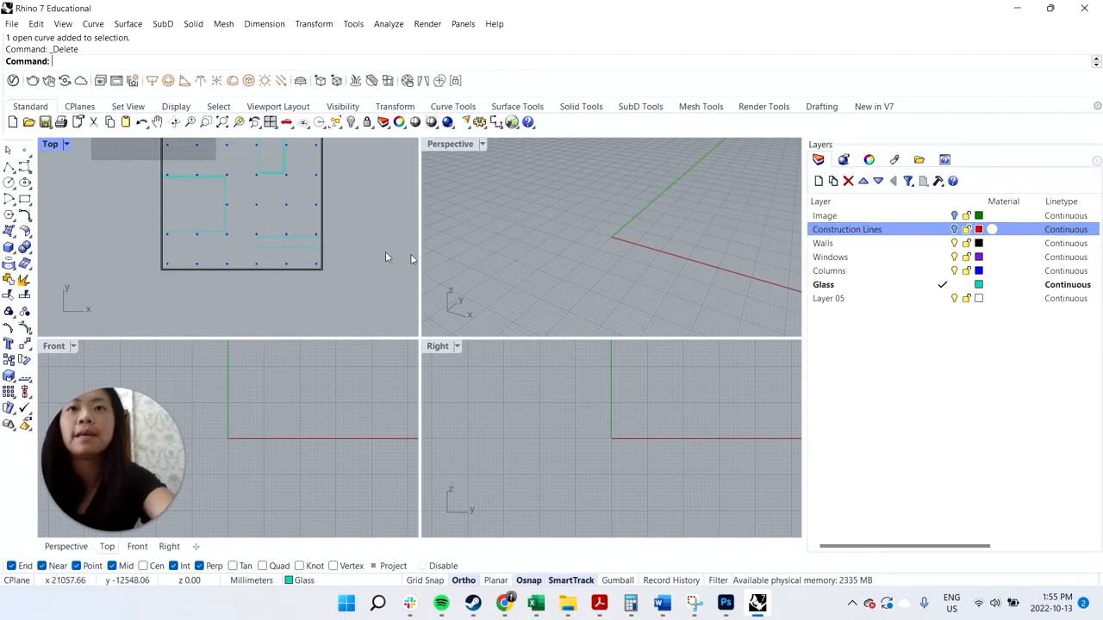
Show the Image layer again and compare the traced linework with the plan's remaining interior walls.
{"action": "left_click", "coordinate": [953, 215]}
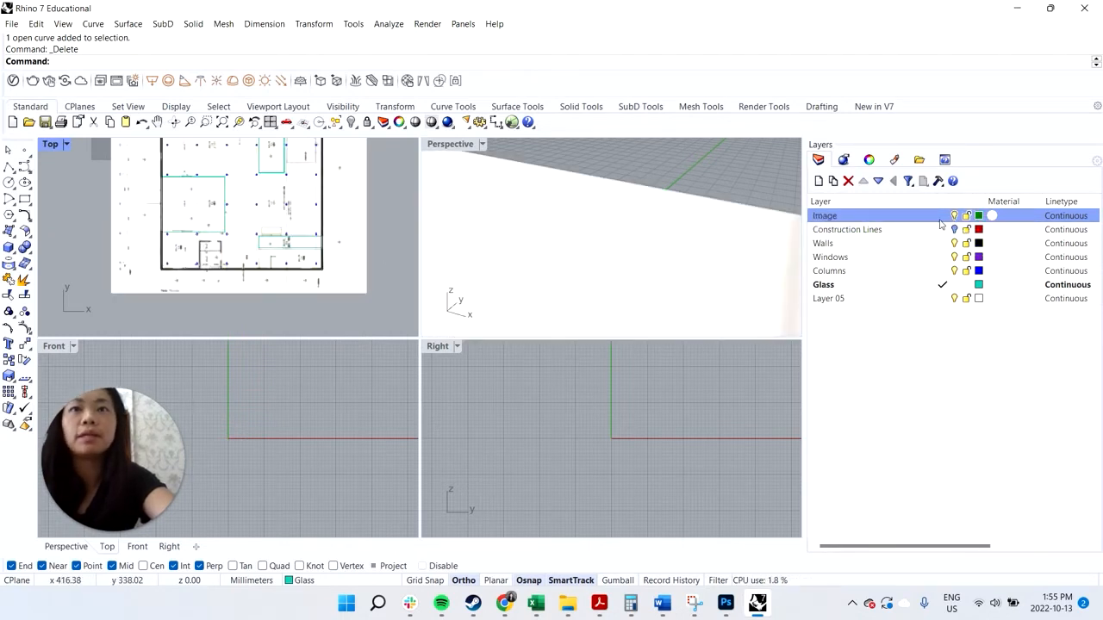
{"action": "scroll", "coordinate": [316, 248], "scroll_direction": "up", "scroll_amount": 3}
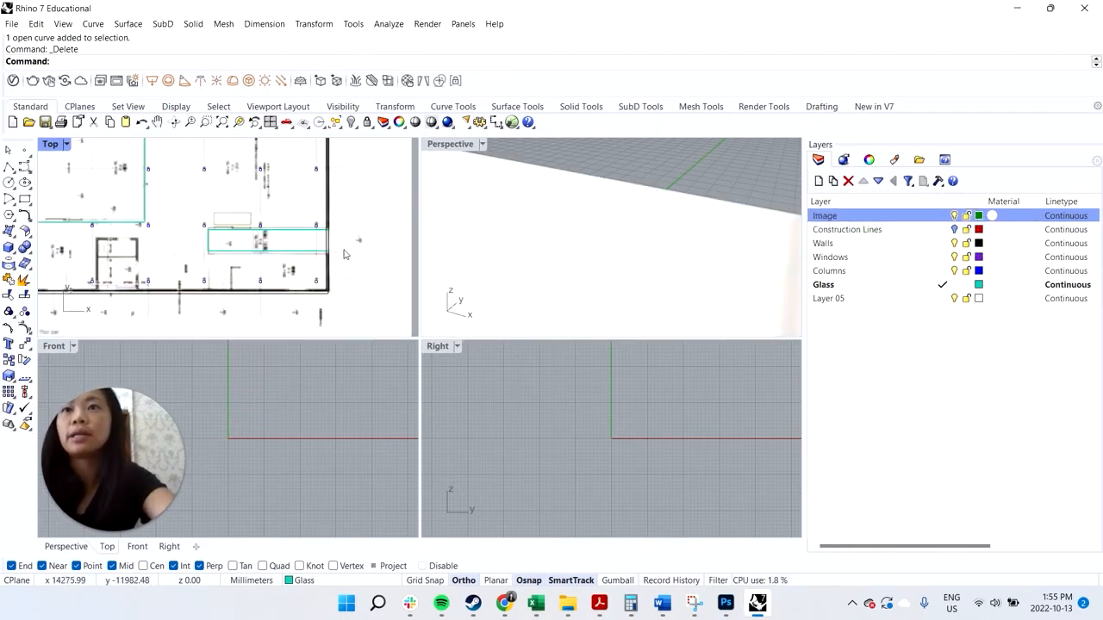
{"action": "scroll", "coordinate": [325, 250], "scroll_direction": "down", "scroll_amount": 2}
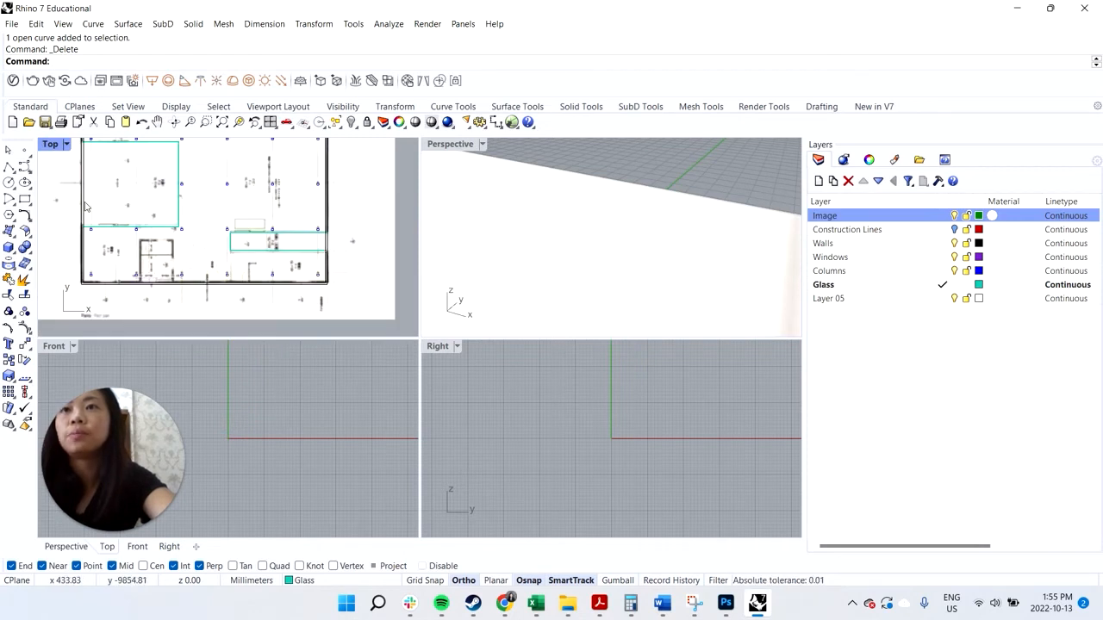
{"action": "scroll", "coordinate": [229, 222], "scroll_direction": "down", "scroll_amount": 3}
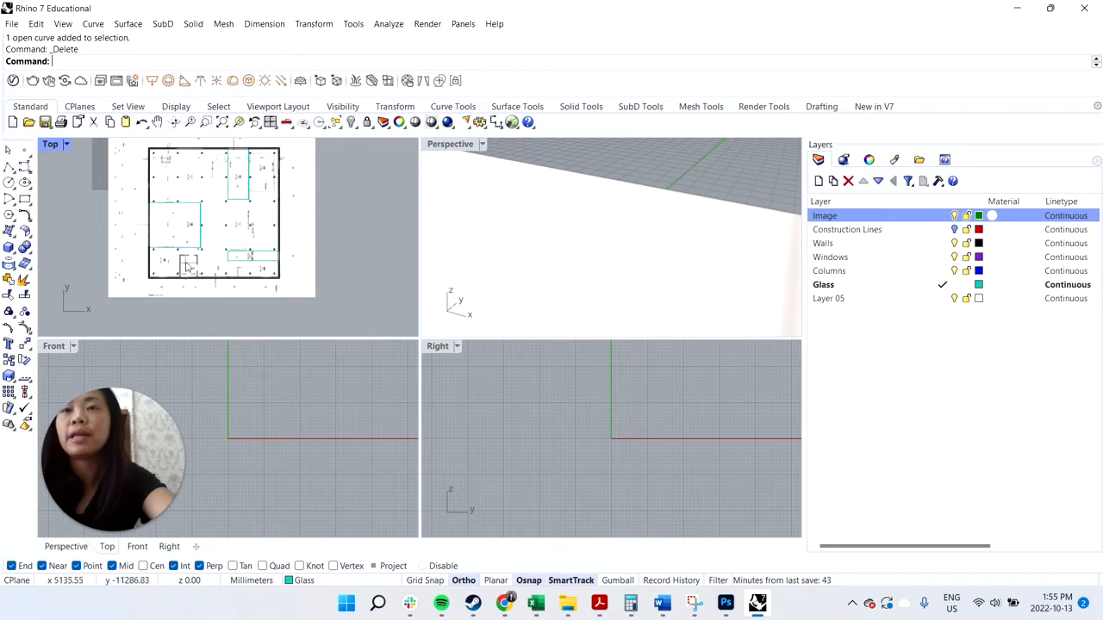
{"action": "scroll", "coordinate": [186, 266], "scroll_direction": "up", "scroll_amount": 2}
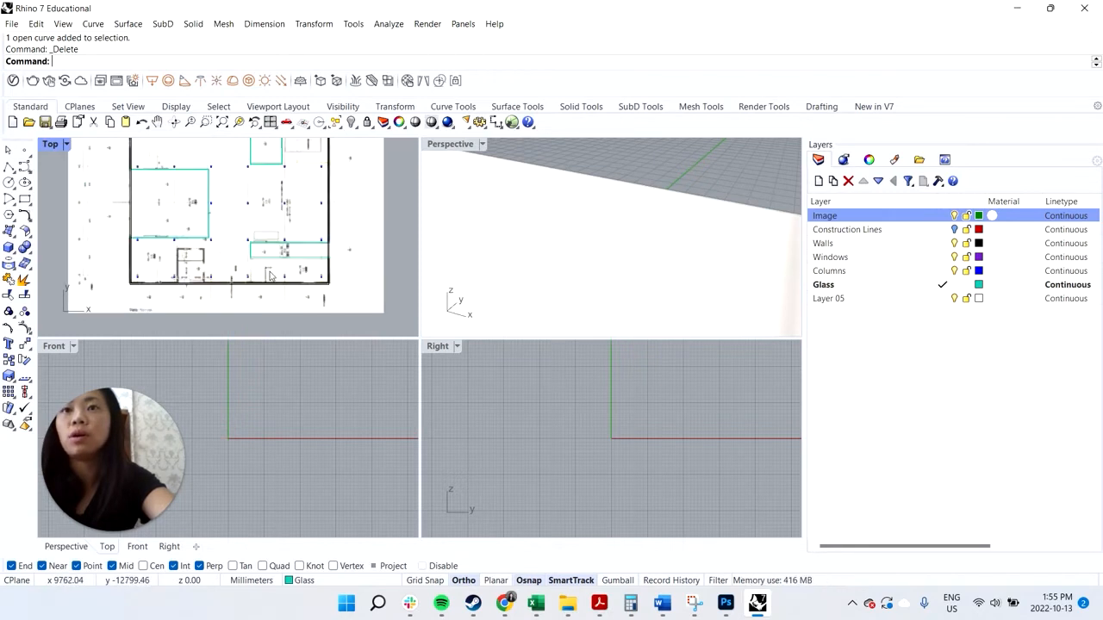
{"action": "scroll", "coordinate": [270, 282], "scroll_direction": "up", "scroll_amount": 2}
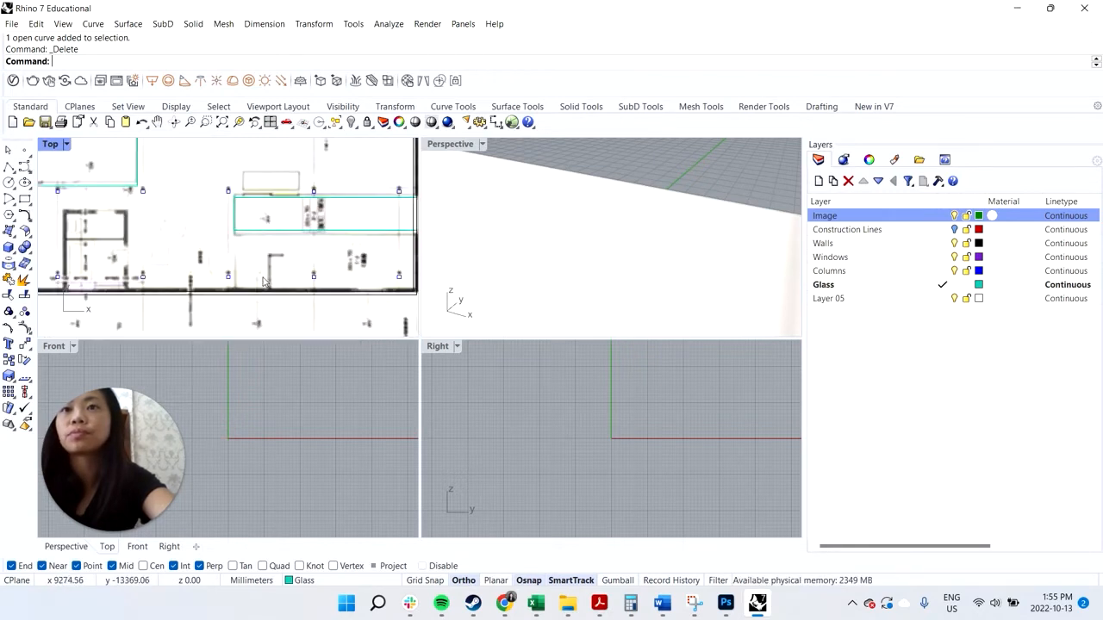
{"action": "scroll", "coordinate": [186, 250], "scroll_direction": "down", "scroll_amount": 4}
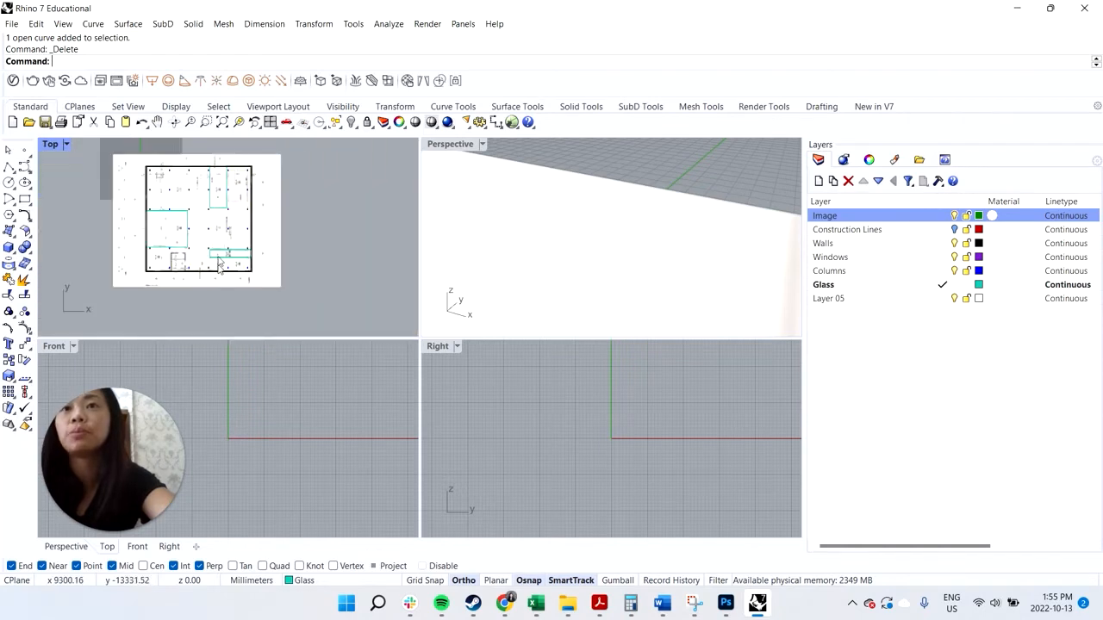
{"action": "scroll", "coordinate": [299, 223], "scroll_direction": "up", "scroll_amount": 2}
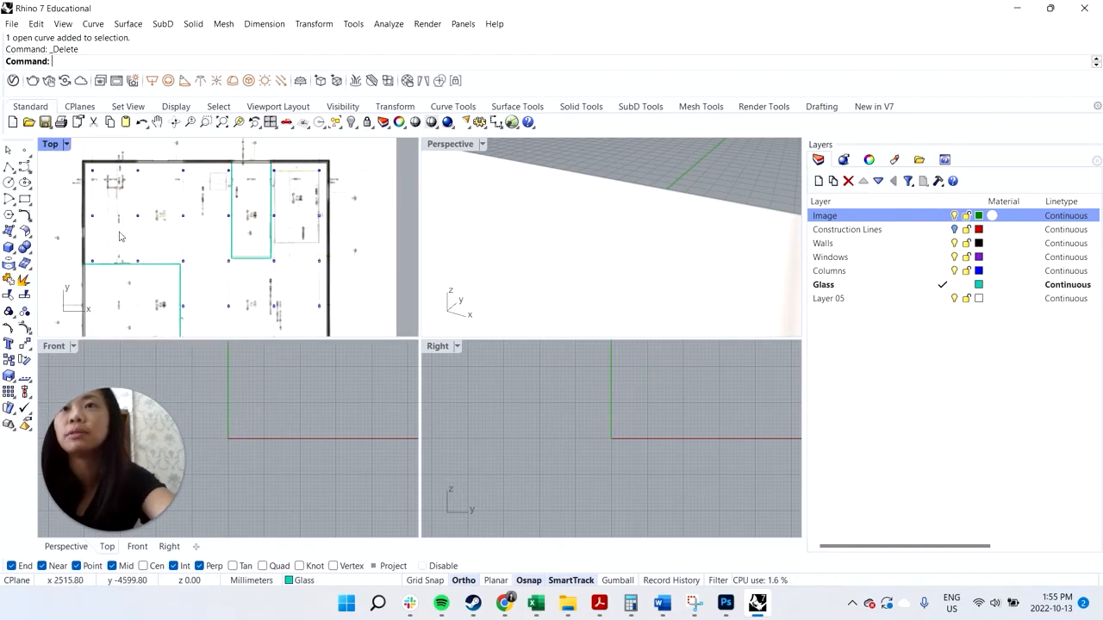
{"action": "scroll", "coordinate": [198, 162], "scroll_direction": "down", "scroll_amount": 3}
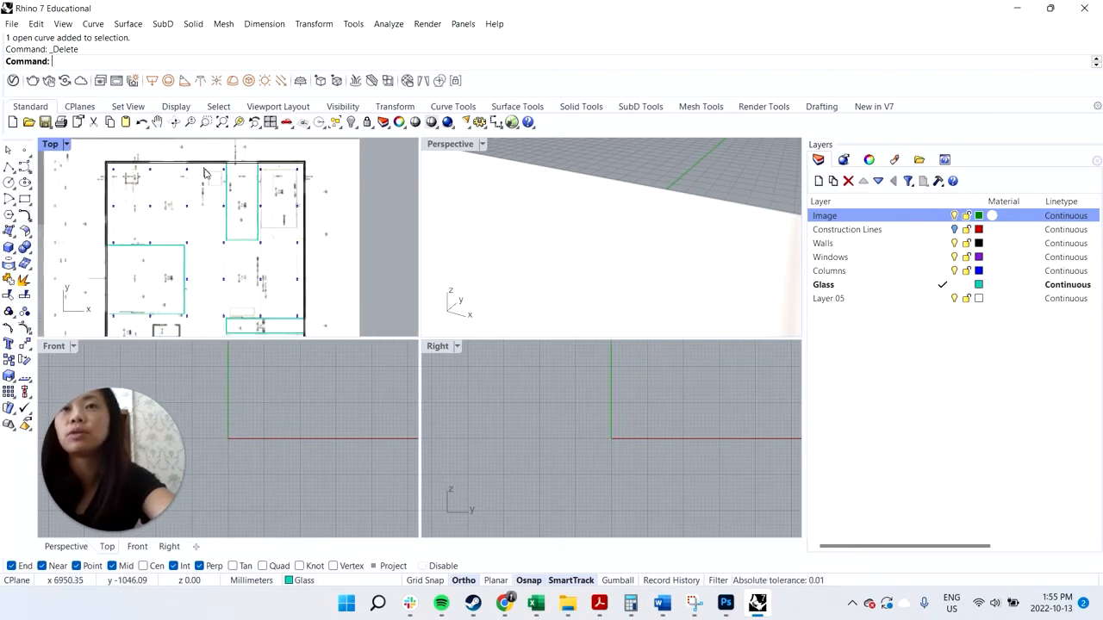
Hide the Walls layer and examine where the lower-right glass partition meets the exterior wall on the plan image.
{"action": "left_click", "coordinate": [952, 245]}
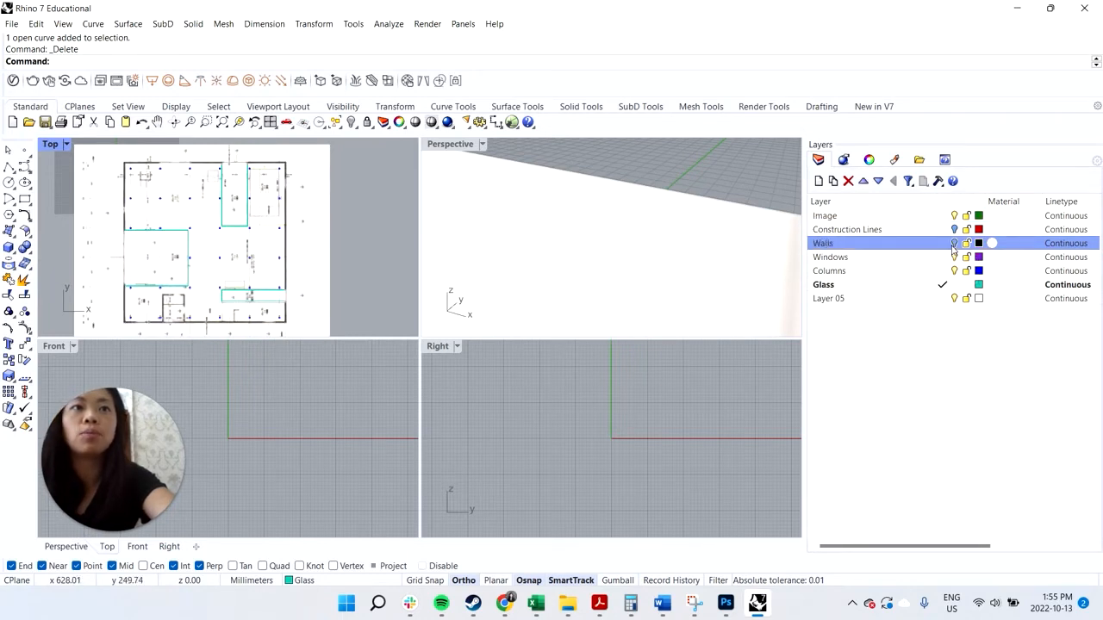
{"action": "scroll", "coordinate": [284, 294], "scroll_direction": "up", "scroll_amount": 5}
{"action": "scroll", "coordinate": [318, 289], "scroll_direction": "up", "scroll_amount": 5}
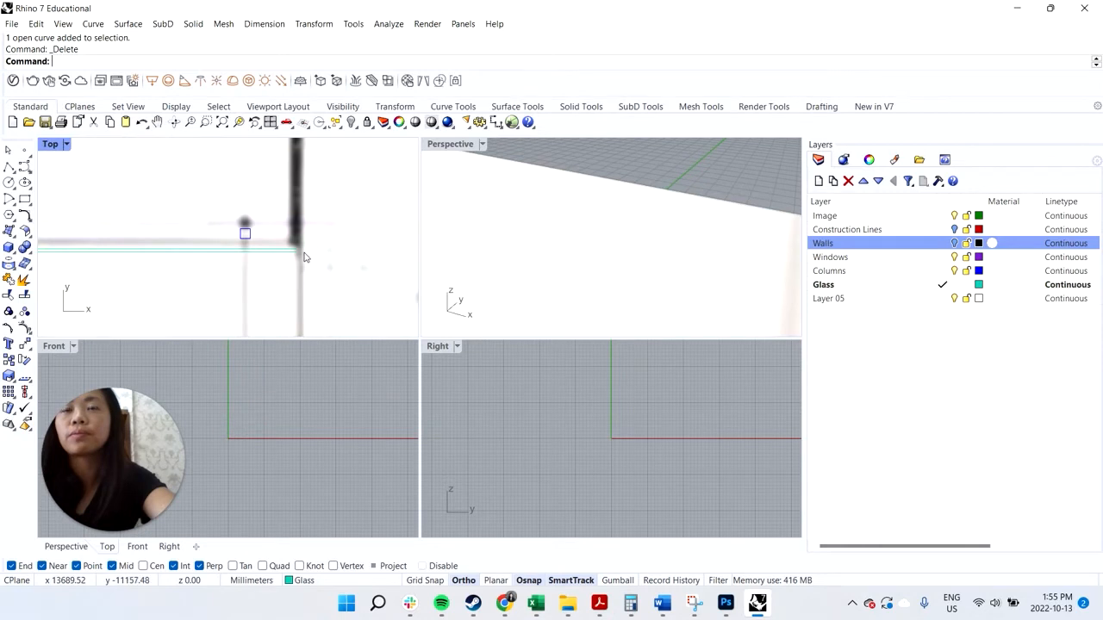
{"action": "scroll", "coordinate": [314, 263], "scroll_direction": "down", "scroll_amount": 4}
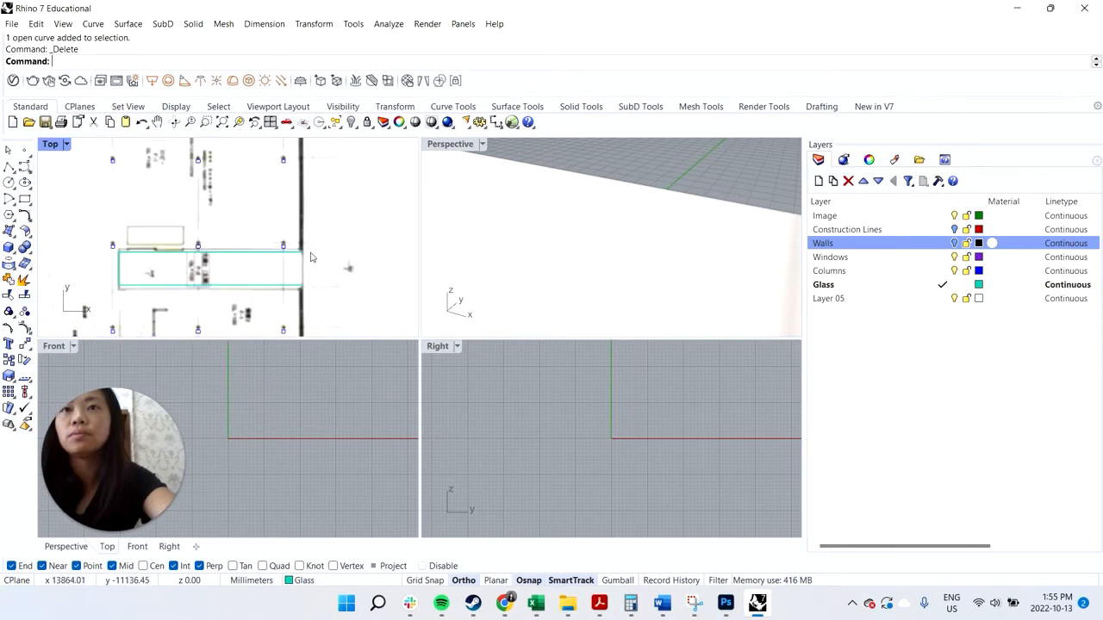
Make Walls the current layer and draw a 100 mm line across the right exterior wall at the lower-right partition's upper glass line.
{"action": "scroll", "coordinate": [306, 276], "scroll_direction": "up", "scroll_amount": 3}
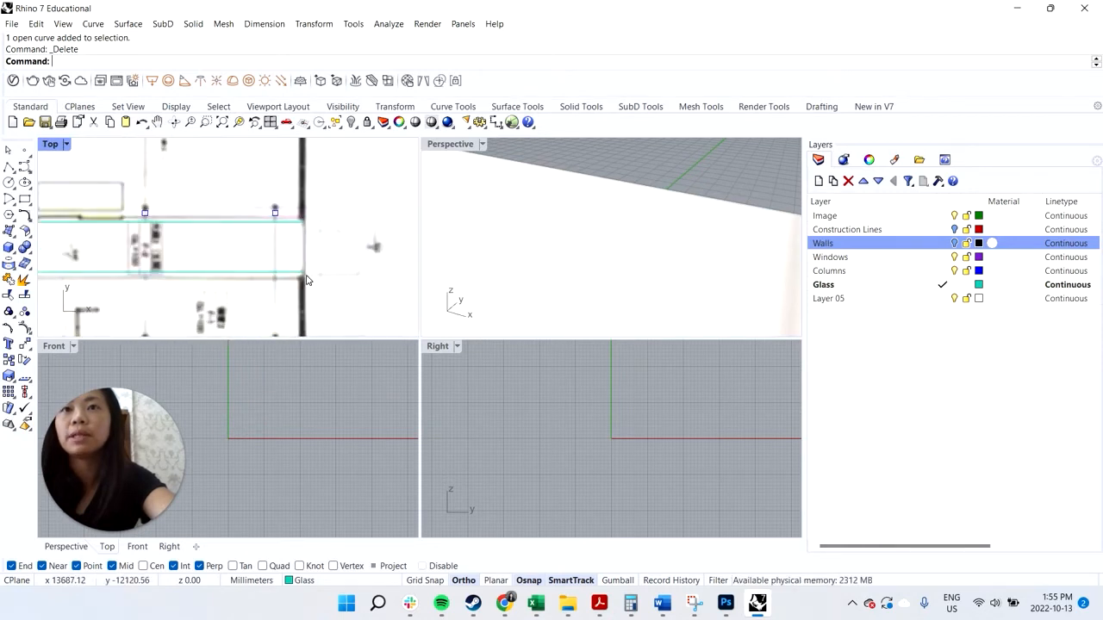
{"action": "left_click", "coordinate": [942, 243]}
{"action": "scroll", "coordinate": [293, 239], "scroll_direction": "up", "scroll_amount": 3}
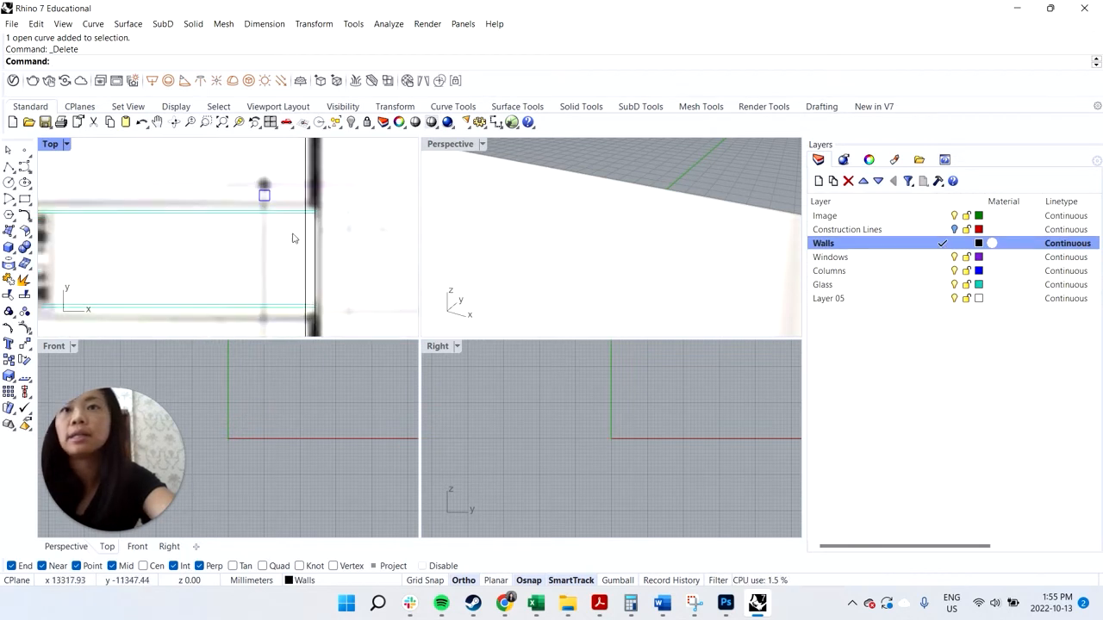
{"action": "left_click", "coordinate": [9, 165]}
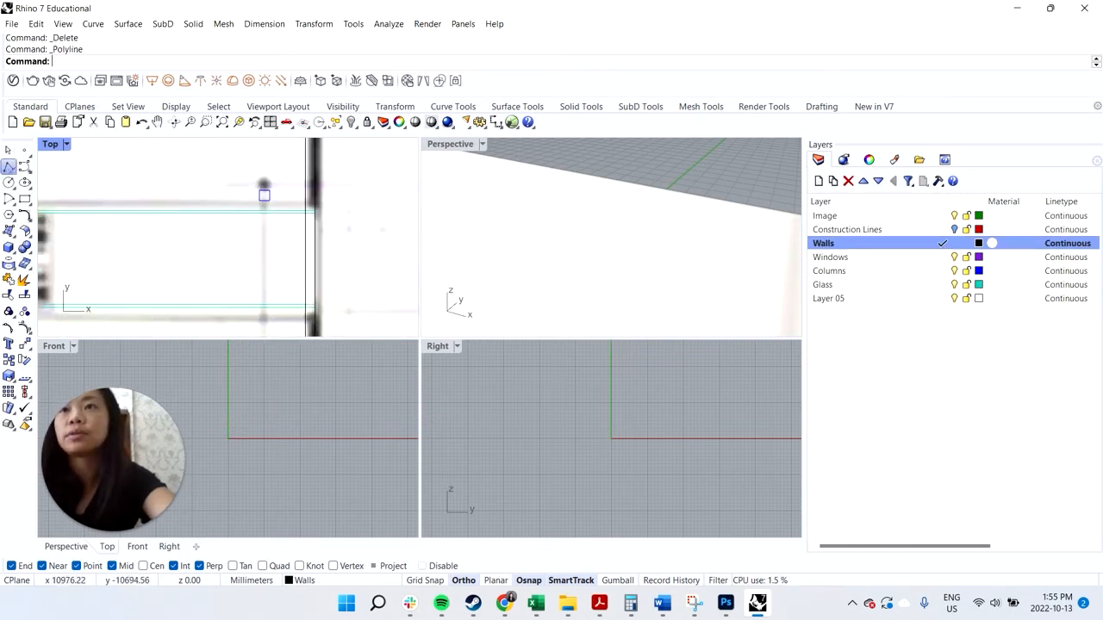
{"action": "scroll", "coordinate": [306, 220], "scroll_direction": "up", "scroll_amount": 3}
{"action": "left_click", "coordinate": [296, 213]}
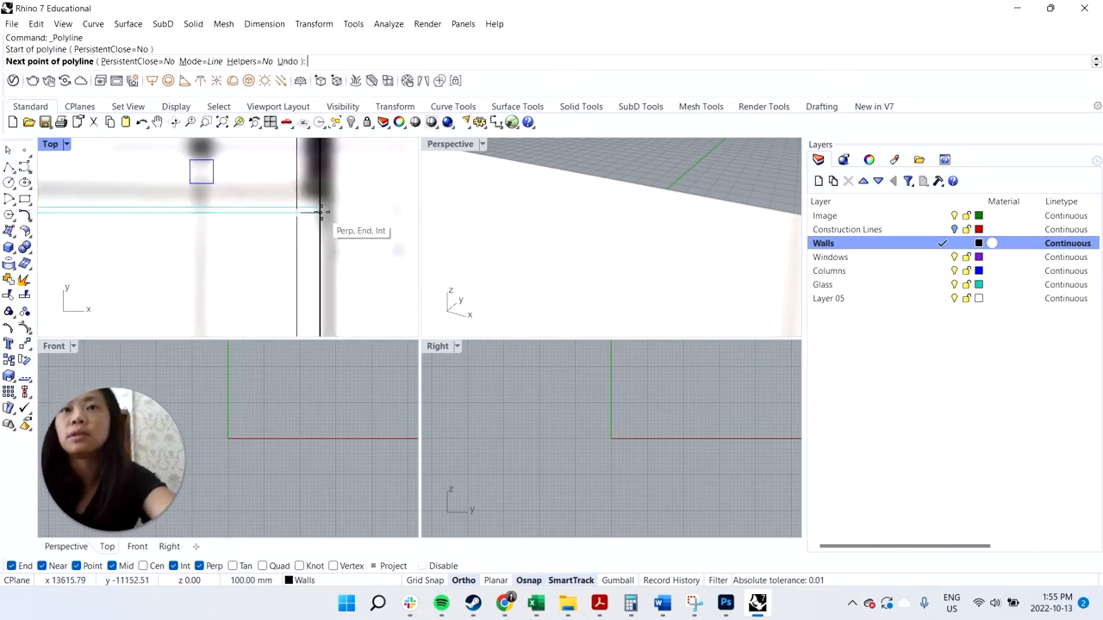
{"action": "left_click", "coordinate": [320, 215]}
{"action": "key", "text": "Return"}
Draw a polyline across the right exterior wall's thickness at the lower-right partition's lower glass line.
{"action": "scroll", "coordinate": [314, 220], "scroll_direction": "down", "scroll_amount": 3}
{"action": "scroll", "coordinate": [313, 224], "scroll_direction": "down", "scroll_amount": 5}
{"action": "scroll", "coordinate": [313, 272], "scroll_direction": "up", "scroll_amount": 5}
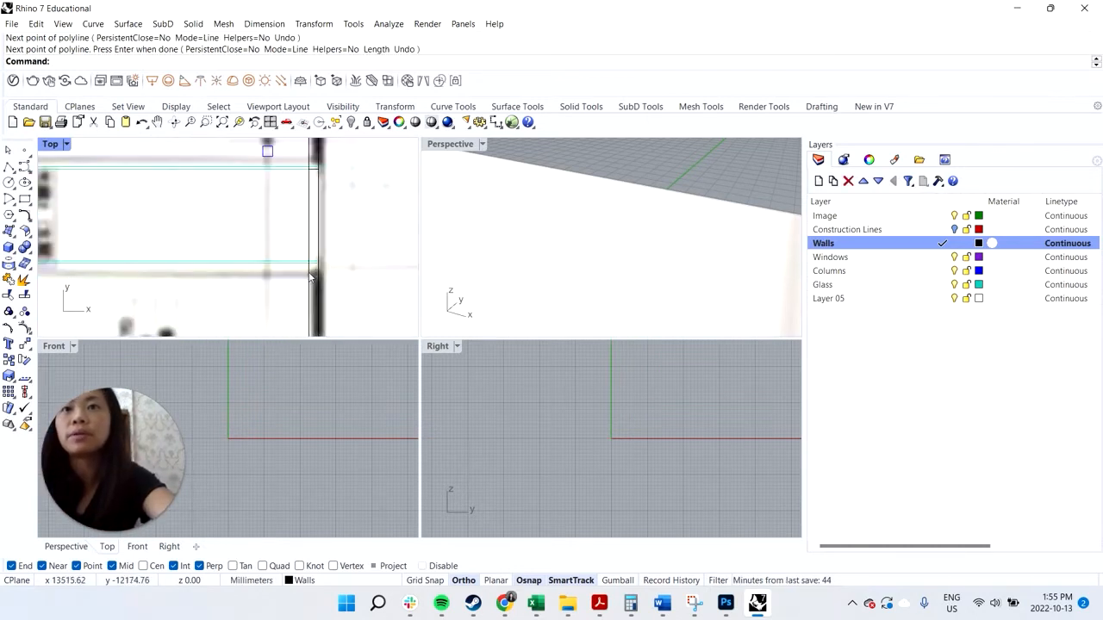
{"action": "key", "text": "Return"}
{"action": "left_click", "coordinate": [310, 261]}
{"action": "left_click", "coordinate": [317, 258]}
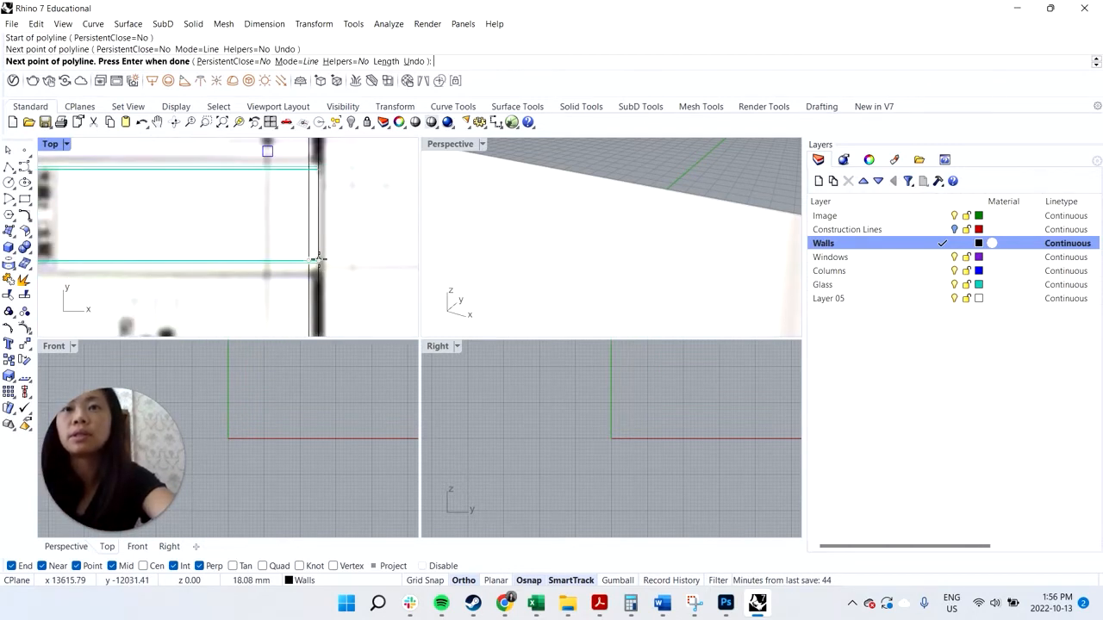
{"action": "key", "text": "Return"}
Draw a 100 mm line across the left exterior wall's thickness at the lower edge of the large glass room.
{"action": "scroll", "coordinate": [317, 255], "scroll_direction": "down", "scroll_amount": 3}
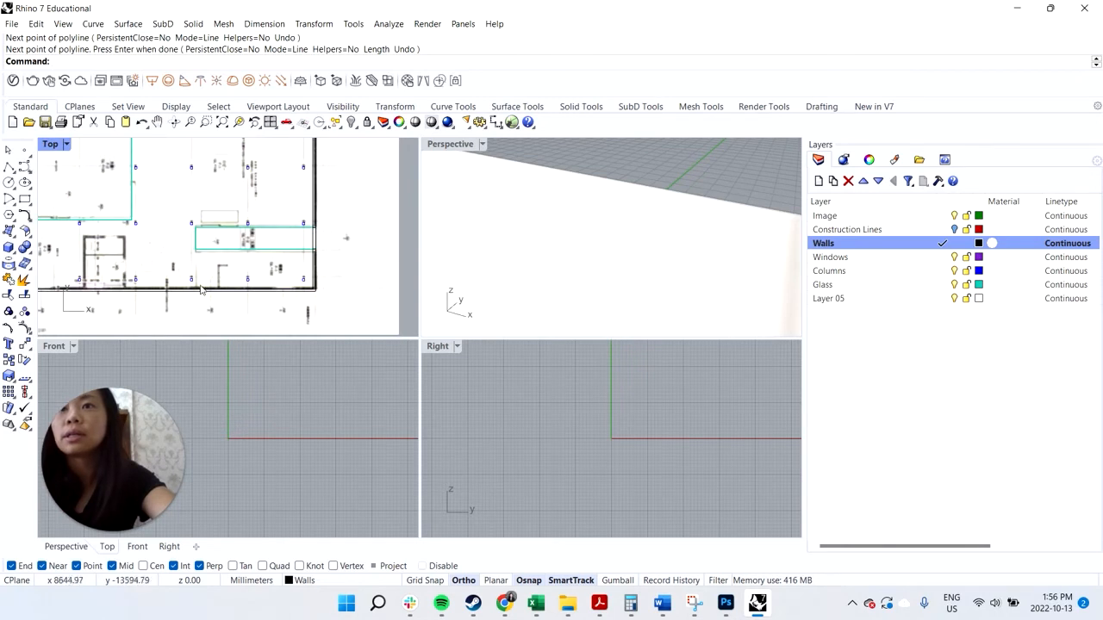
{"action": "scroll", "coordinate": [207, 286], "scroll_direction": "down", "scroll_amount": 3}
{"action": "scroll", "coordinate": [131, 262], "scroll_direction": "up", "scroll_amount": 8}
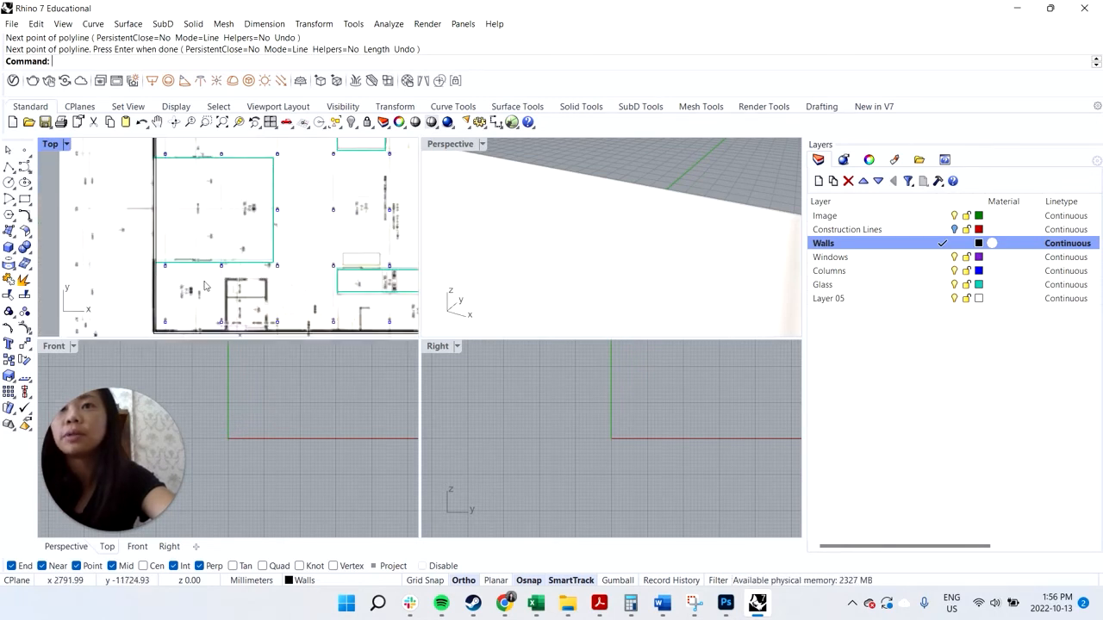
{"action": "left_click", "coordinate": [8, 166]}
{"action": "left_click", "coordinate": [151, 264]}
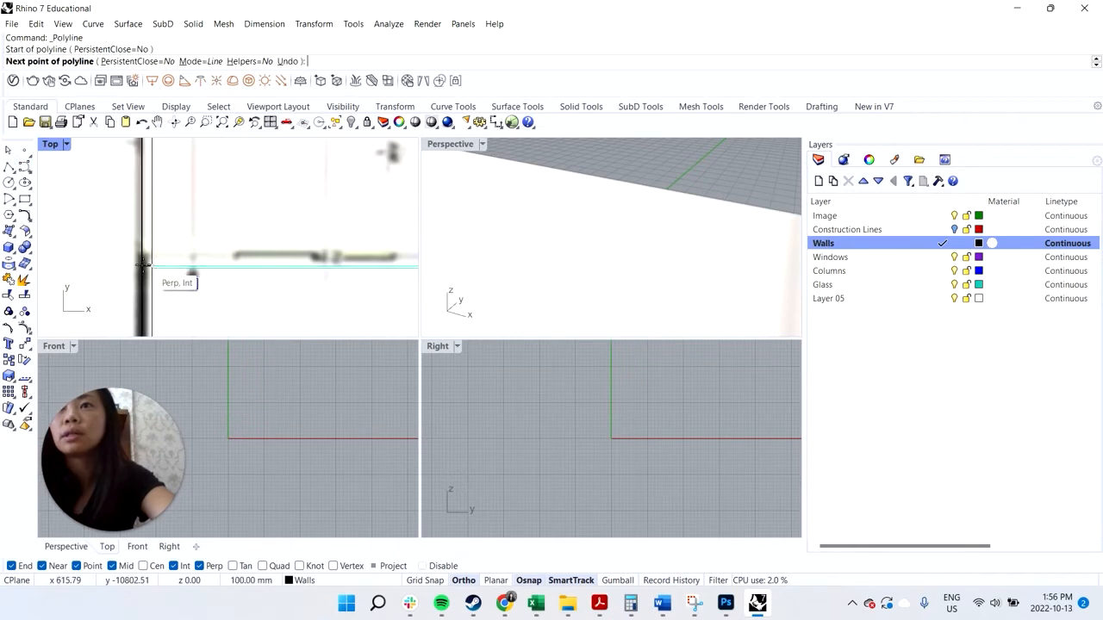
{"action": "left_click", "coordinate": [179, 264]}
{"action": "key", "text": "Return"}
Draw a polyline across the left exterior wall's thickness at the upper edge of the large glass room.
{"action": "scroll", "coordinate": [179, 263], "scroll_direction": "down", "scroll_amount": 3}
{"action": "scroll", "coordinate": [180, 263], "scroll_direction": "down", "scroll_amount": 2}
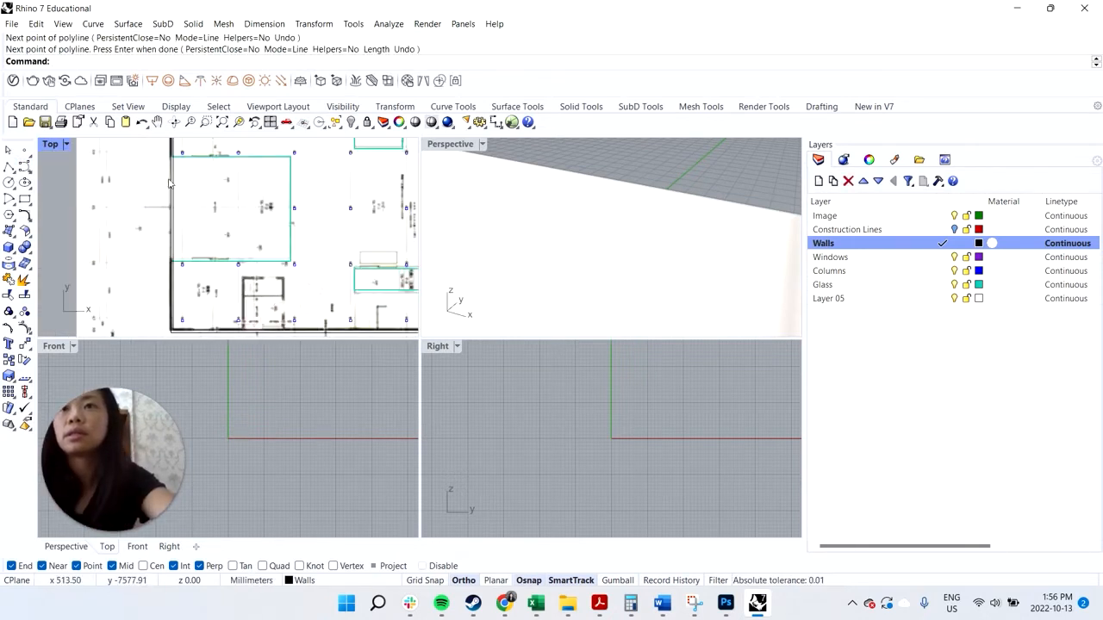
{"action": "scroll", "coordinate": [192, 186], "scroll_direction": "up", "scroll_amount": 8}
{"action": "key", "text": "Return"}
{"action": "left_click", "coordinate": [213, 220]}
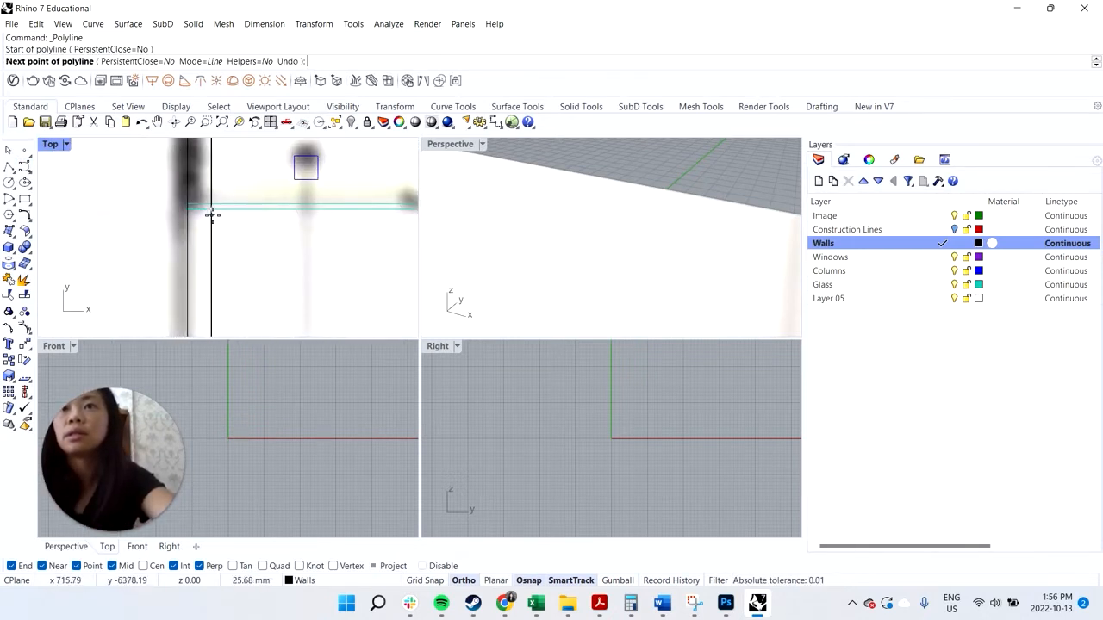
{"action": "left_click", "coordinate": [212, 225]}
{"action": "key", "text": "Return"}
Try a 100 mm line across the upper exterior wall, aligned with the column edge near the window opening.
{"action": "scroll", "coordinate": [248, 246], "scroll_direction": "down", "scroll_amount": 5}
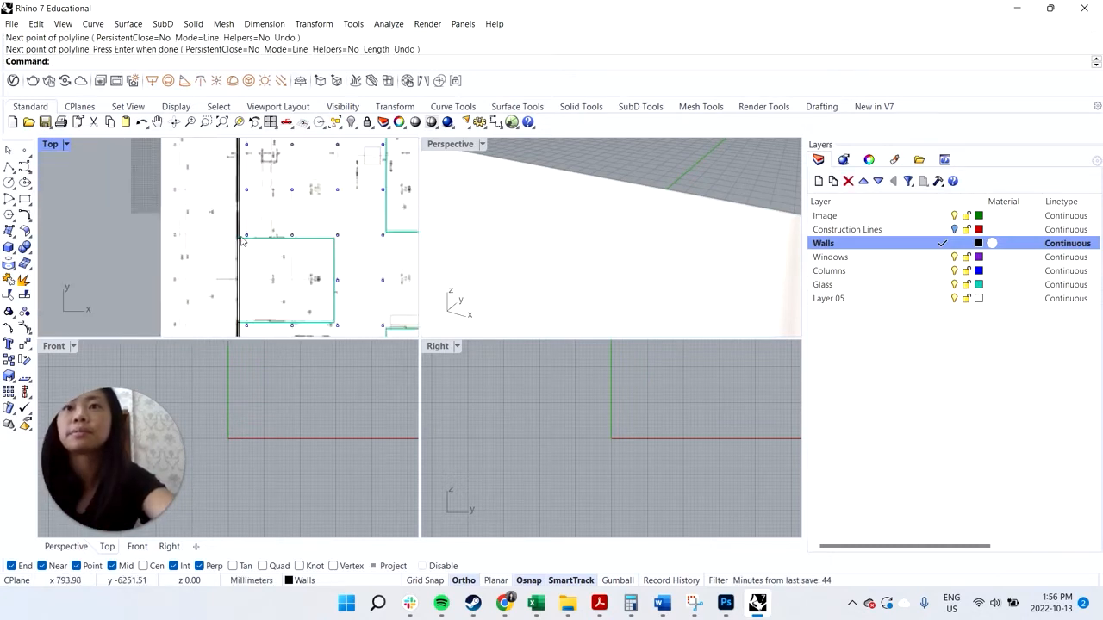
{"action": "scroll", "coordinate": [252, 187], "scroll_direction": "up", "scroll_amount": 6}
{"action": "scroll", "coordinate": [253, 187], "scroll_direction": "up", "scroll_amount": 4}
{"action": "key", "text": "Return"}
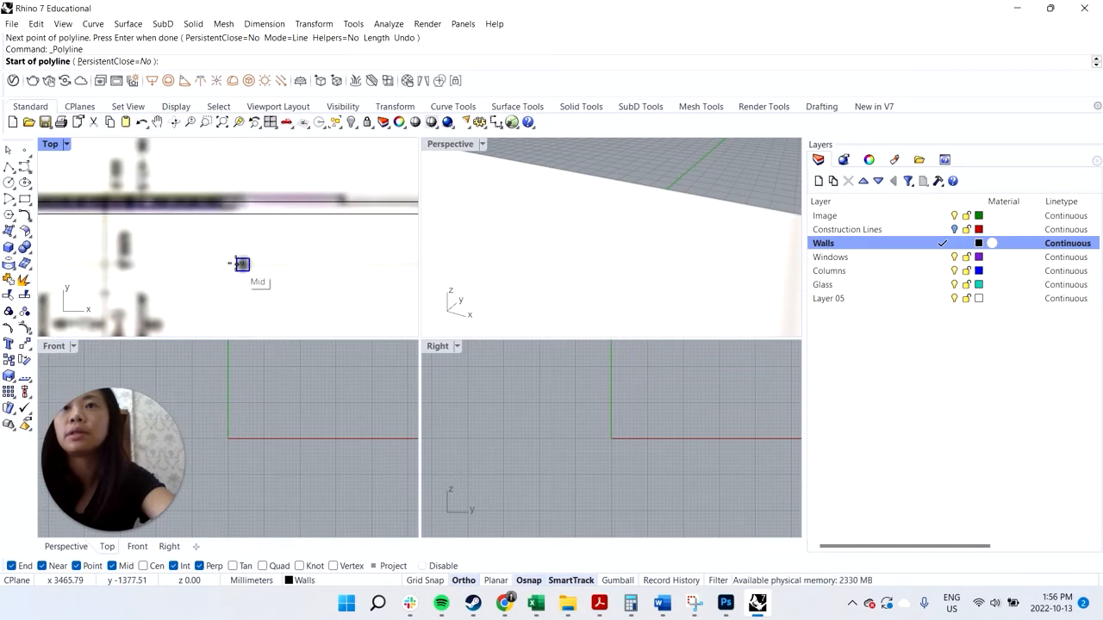
{"action": "left_click", "coordinate": [236, 214]}
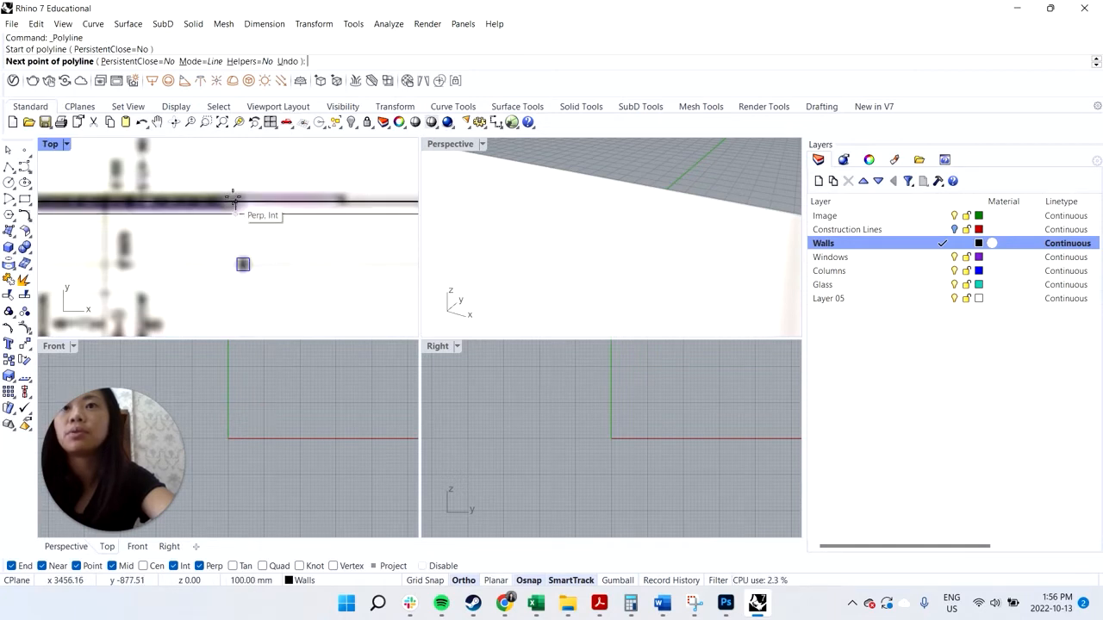
{"action": "key", "text": "Return"}
Undo the last line drawn across the upper exterior wall near the window opening.
{"action": "scroll", "coordinate": [234, 210], "scroll_direction": "down", "scroll_amount": 10}
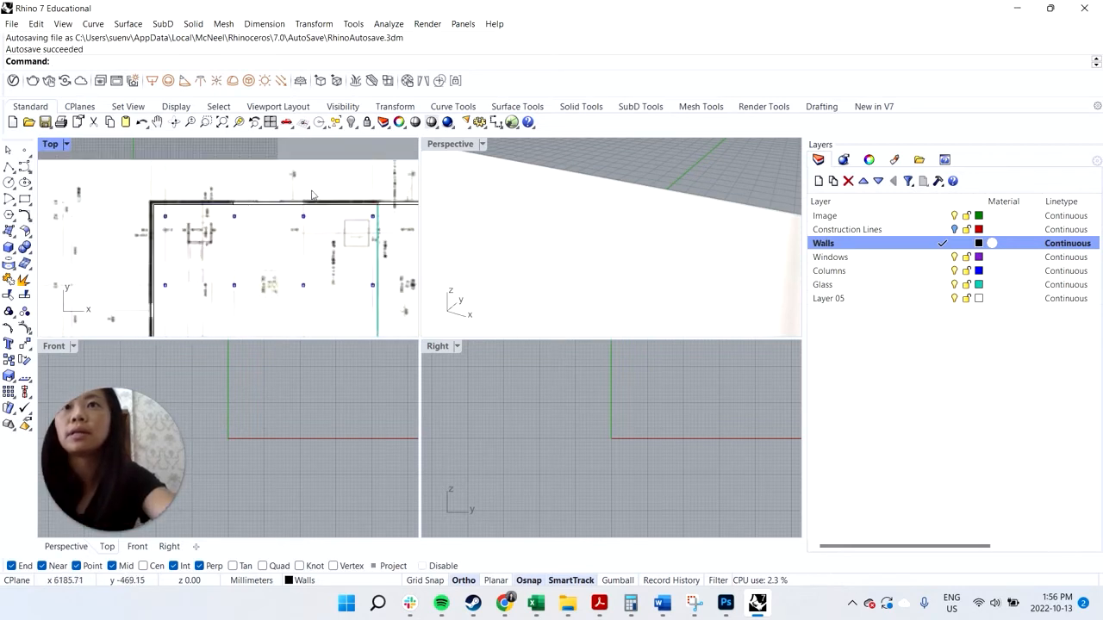
{"action": "scroll", "coordinate": [309, 207], "scroll_direction": "up", "scroll_amount": 8}
{"action": "key", "text": "Return"}
{"action": "scroll", "coordinate": [307, 215], "scroll_direction": "down", "scroll_amount": 6}
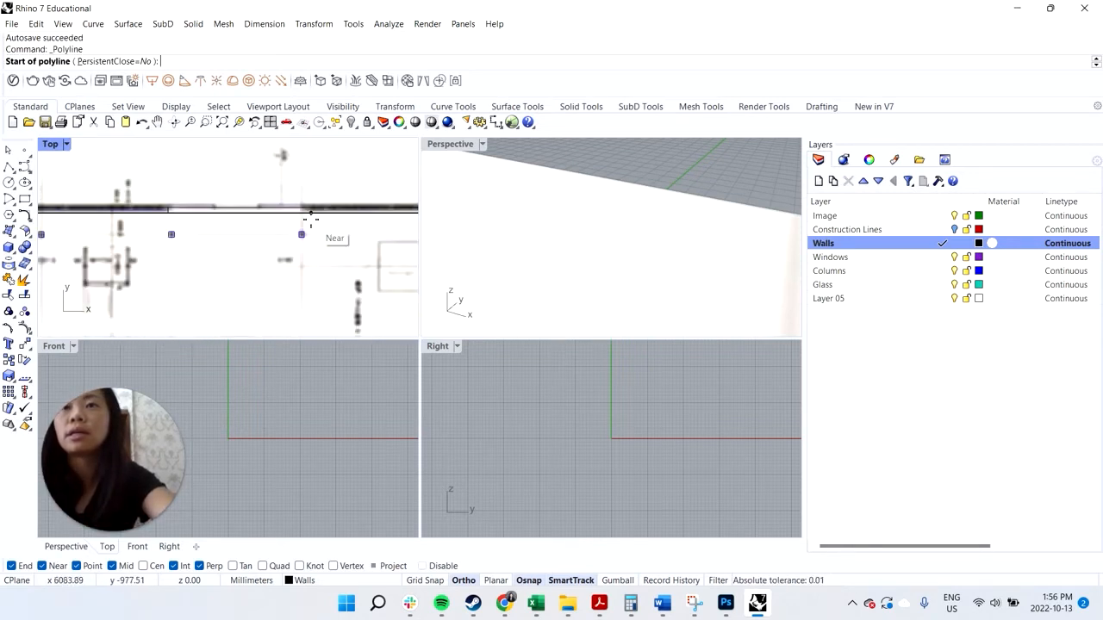
{"action": "scroll", "coordinate": [185, 216], "scroll_direction": "up", "scroll_amount": 4}
{"action": "key", "text": "ctrl+z"}
{"action": "key", "text": "Escape"}
{"action": "key", "text": "ctrl+z"}
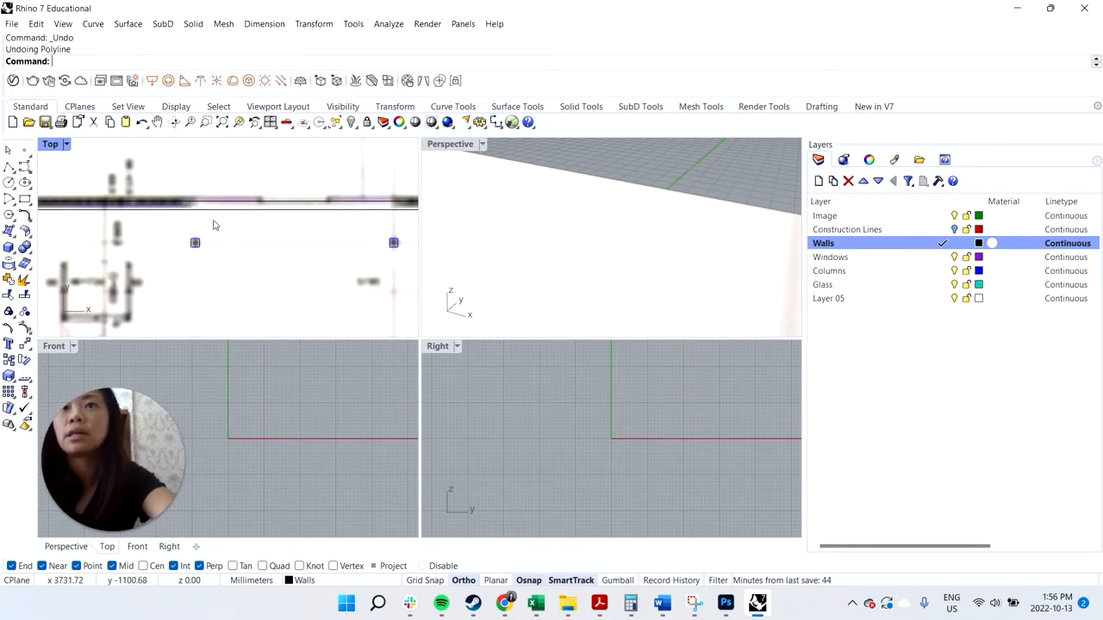
Draw lines across the upper exterior wall's thickness at both ends of the window opening.
{"action": "key", "text": "Return"}
{"action": "left_click", "coordinate": [198, 210]}
{"action": "left_click", "coordinate": [199, 203]}
{"action": "left_click", "coordinate": [199, 204]}
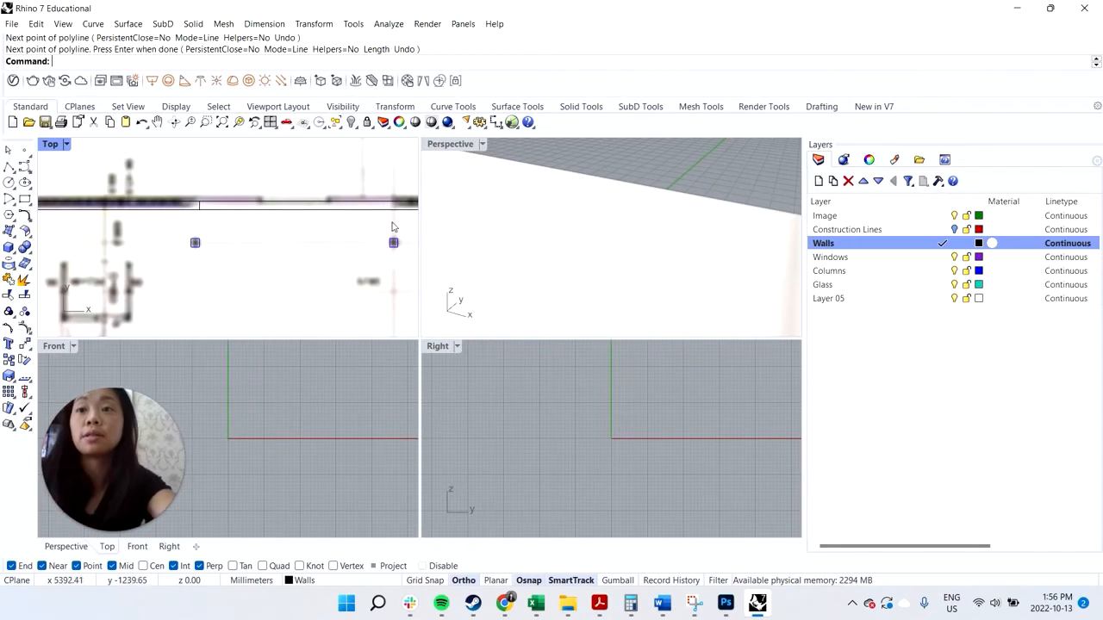
{"action": "key", "text": "Return"}
{"action": "key", "text": "Return"}
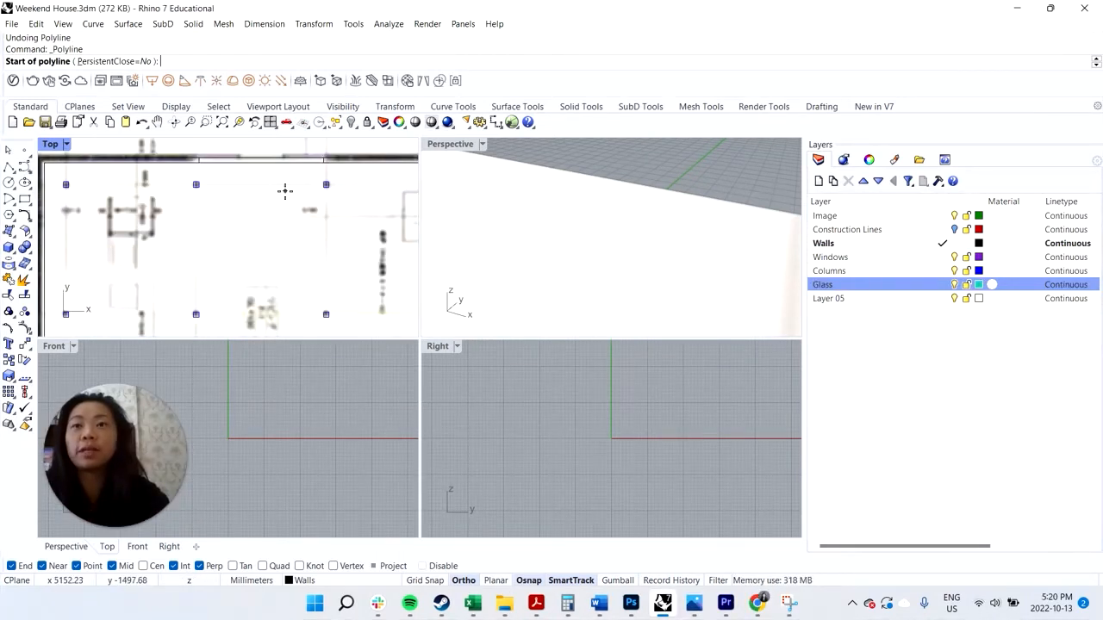
Draw a 100 mm line across the right exterior wall's thickness at the upper end of its small opening.
{"action": "scroll", "coordinate": [285, 190], "scroll_direction": "down", "scroll_amount": 3}
{"action": "scroll", "coordinate": [353, 183], "scroll_direction": "up", "scroll_amount": 5}
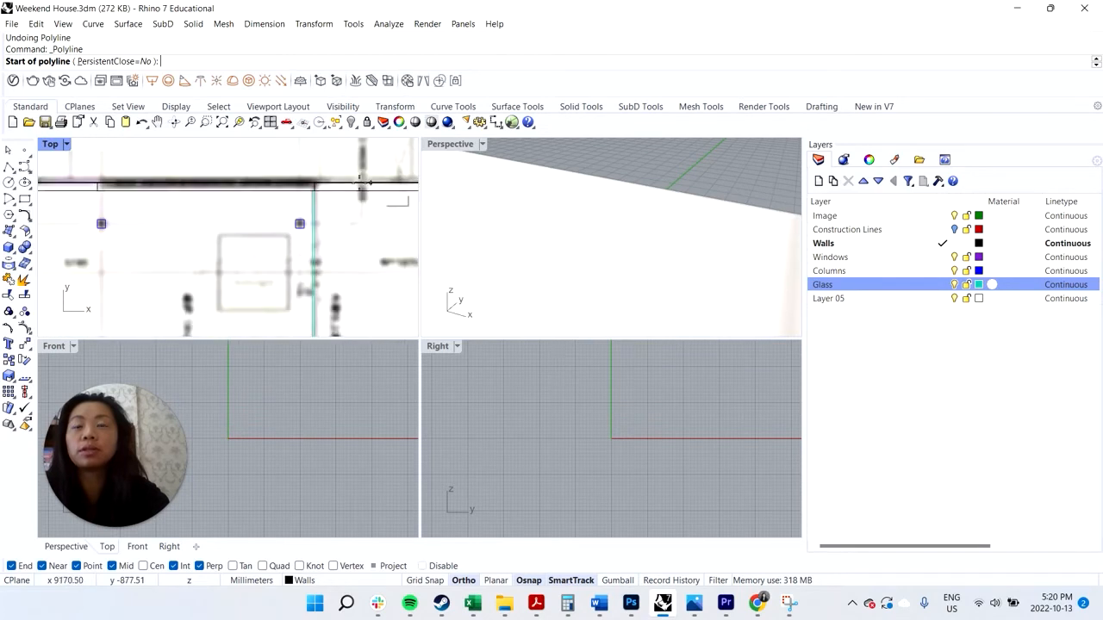
{"action": "scroll", "coordinate": [316, 184], "scroll_direction": "up", "scroll_amount": 1}
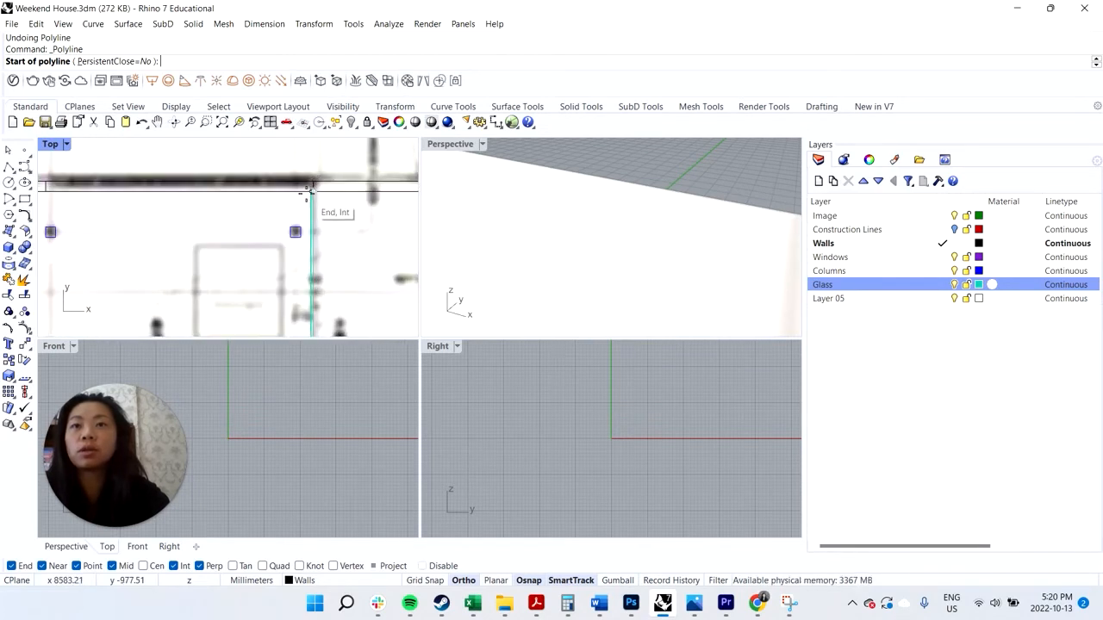
{"action": "scroll", "coordinate": [311, 186], "scroll_direction": "down", "scroll_amount": 2}
{"action": "scroll", "coordinate": [405, 188], "scroll_direction": "up", "scroll_amount": 2}
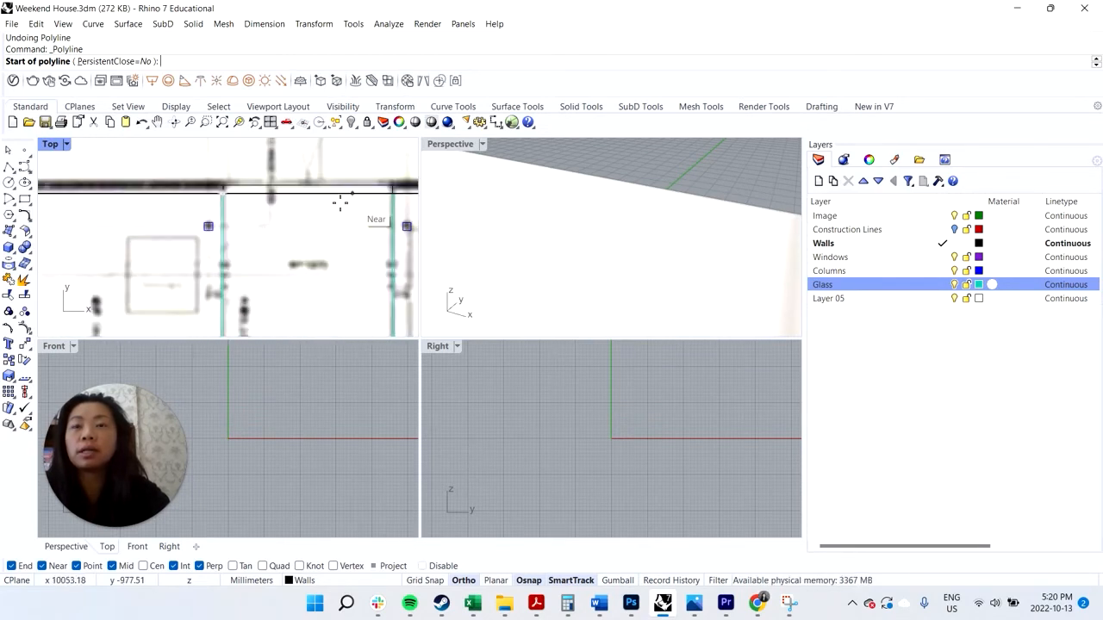
{"action": "scroll", "coordinate": [229, 191], "scroll_direction": "down", "scroll_amount": 3}
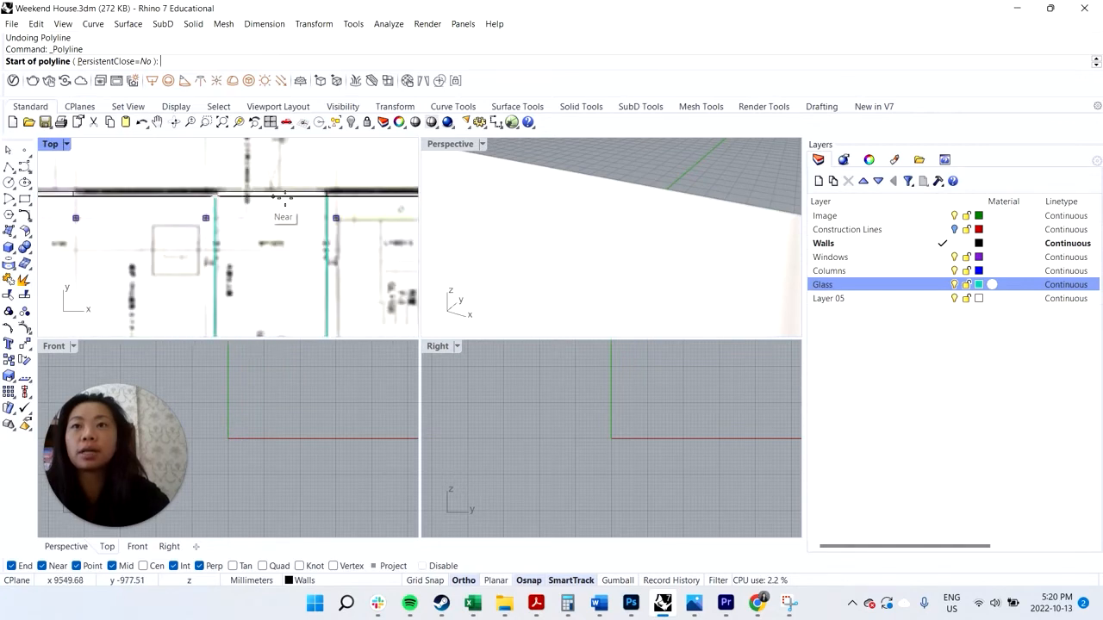
{"action": "scroll", "coordinate": [284, 198], "scroll_direction": "down", "scroll_amount": 2}
{"action": "scroll", "coordinate": [364, 222], "scroll_direction": "up", "scroll_amount": 3}
{"action": "scroll", "coordinate": [367, 216], "scroll_direction": "up", "scroll_amount": 3}
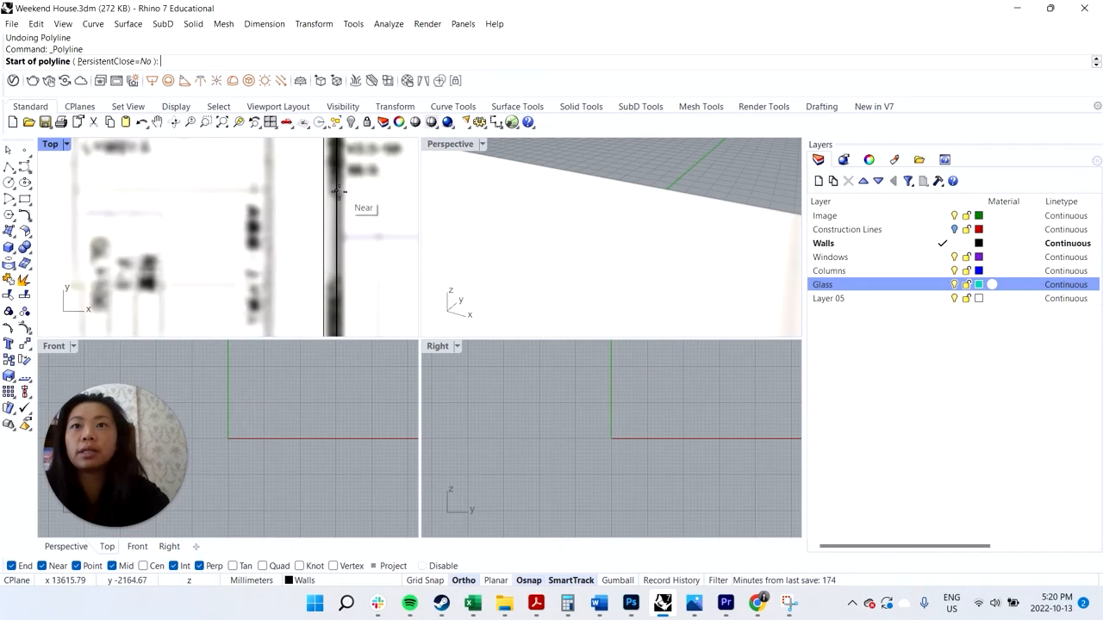
{"action": "left_click", "coordinate": [337, 189]}
{"action": "left_click", "coordinate": [324, 197]}
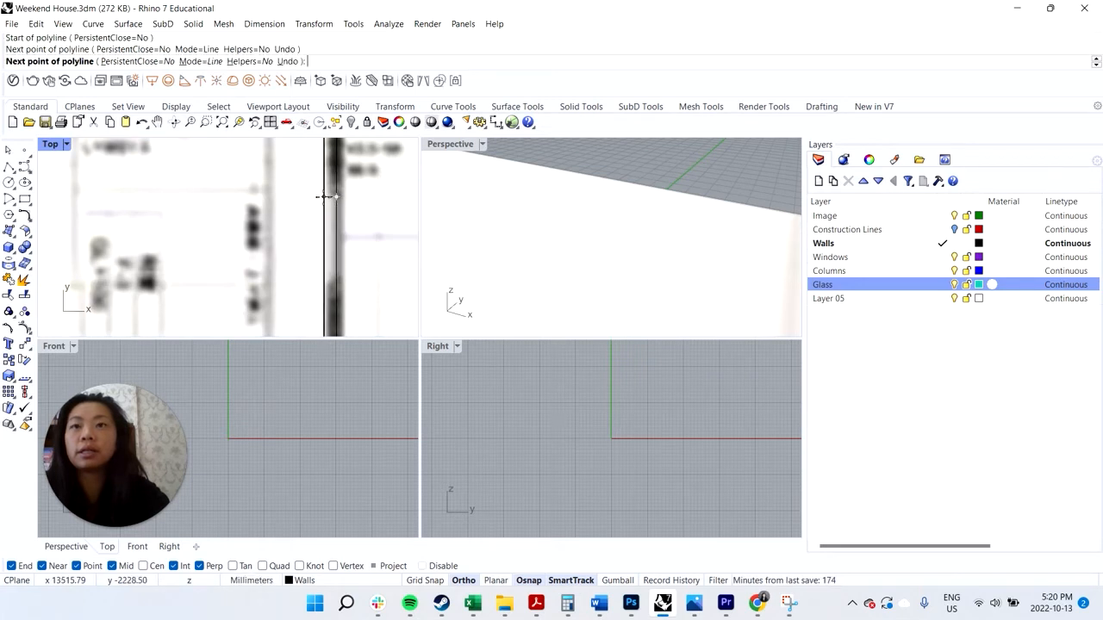
{"action": "key", "text": "Return"}
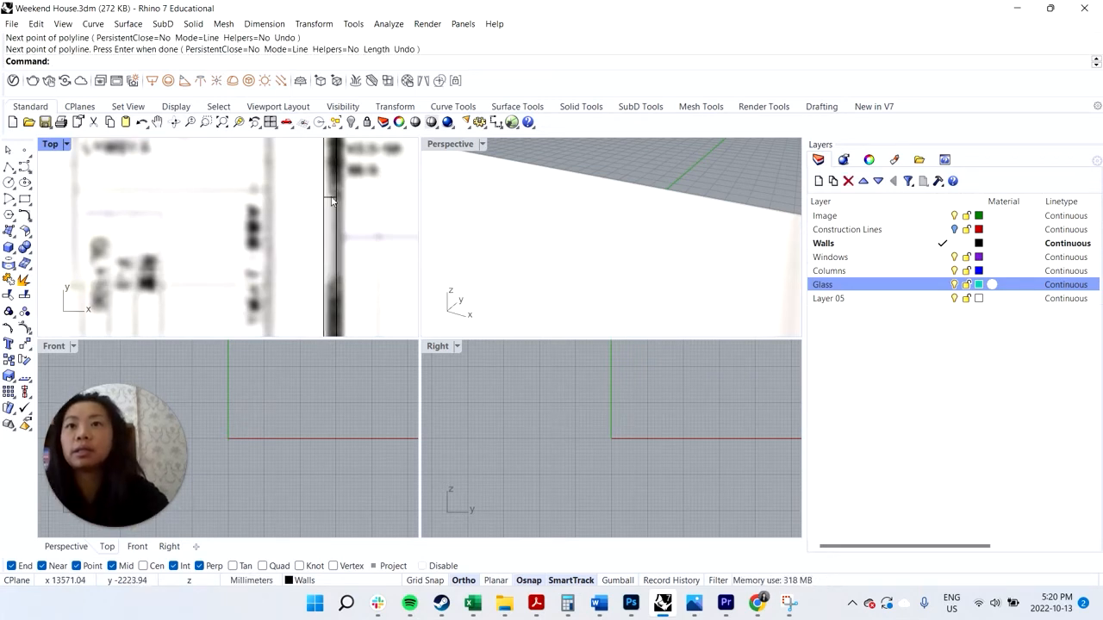
Offset the short line across the right exterior wall downward by 650 mm to mark the opening's other end.
{"action": "left_click", "coordinate": [322, 198]}
{"action": "key", "text": "Return"}
{"action": "type", "text": "offset"}
{"action": "key", "text": "Return"}
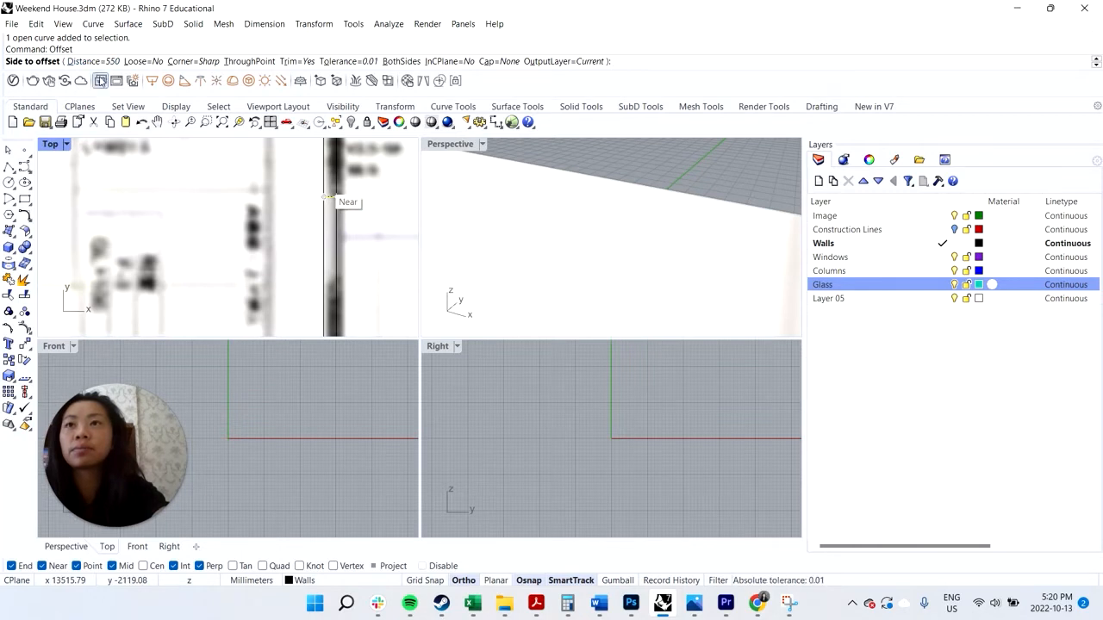
{"action": "left_click", "coordinate": [98, 64]}
{"action": "left_click", "coordinate": [332, 196]}
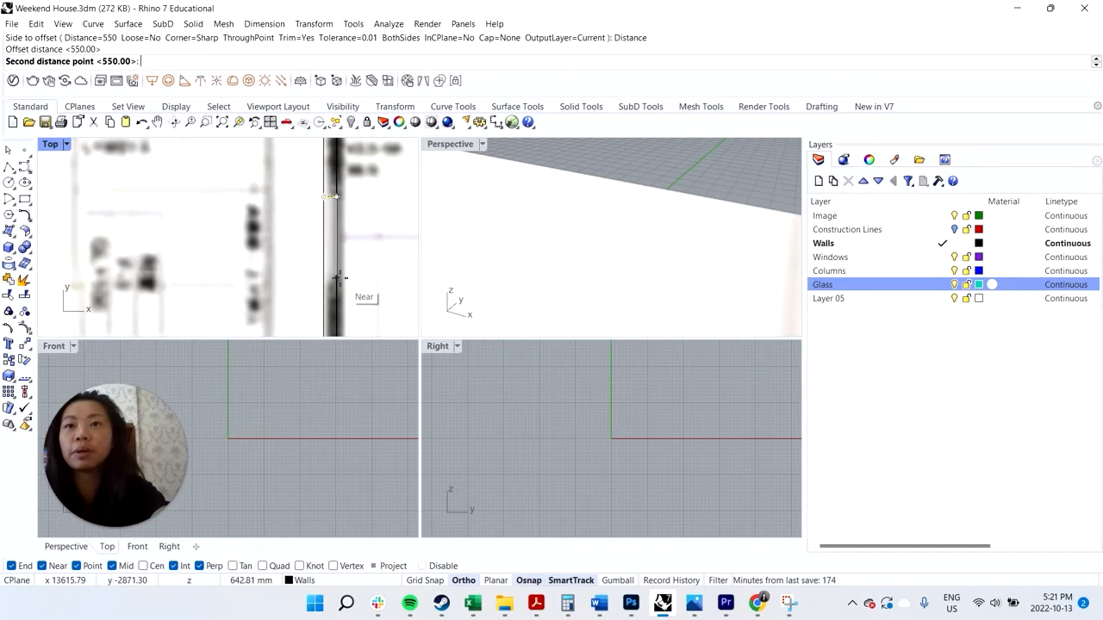
{"action": "type", "text": "650"}
{"action": "key", "text": "Return"}
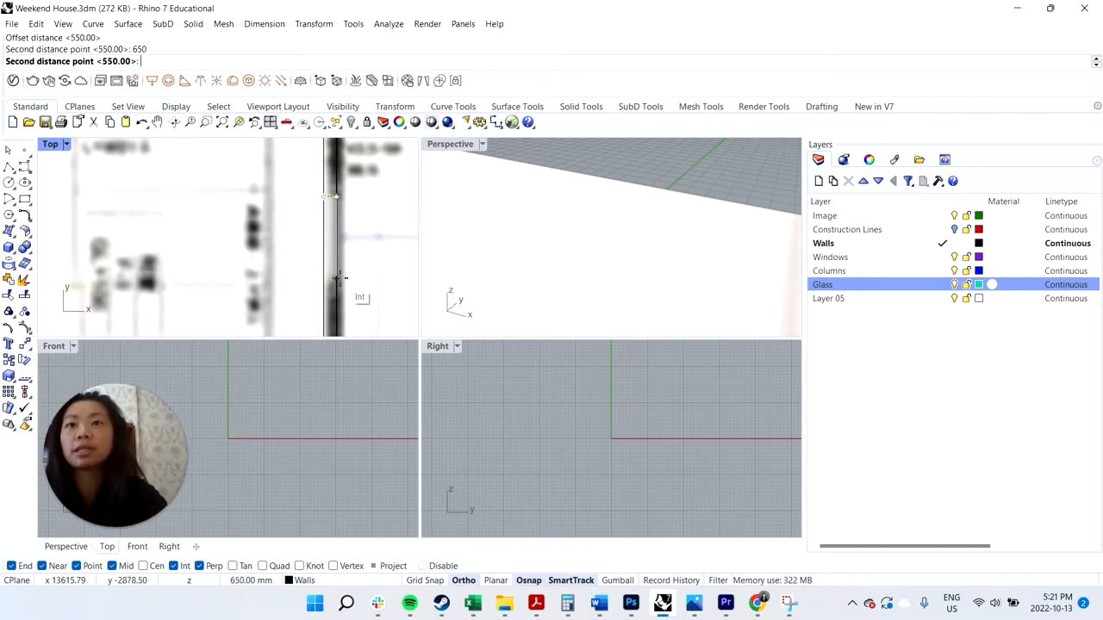
{"action": "left_click", "coordinate": [350, 275]}
{"action": "left_click", "coordinate": [355, 280]}
Examine the wall lines where the lower-right glass partition meets the right exterior wall, and the overall plan.
{"action": "scroll", "coordinate": [263, 221], "scroll_direction": "down", "scroll_amount": 9}
{"action": "scroll", "coordinate": [264, 221], "scroll_direction": "down", "scroll_amount": 13}
{"action": "scroll", "coordinate": [270, 324], "scroll_direction": "up", "scroll_amount": 5}
{"action": "scroll", "coordinate": [275, 270], "scroll_direction": "up", "scroll_amount": 5}
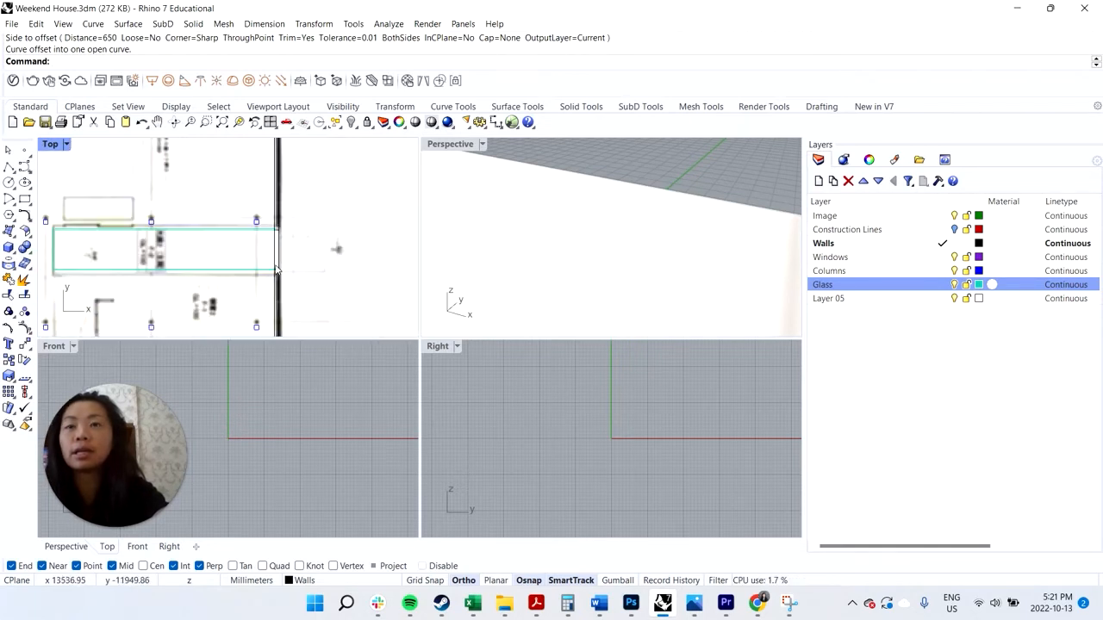
{"action": "scroll", "coordinate": [289, 253], "scroll_direction": "down", "scroll_amount": 2}
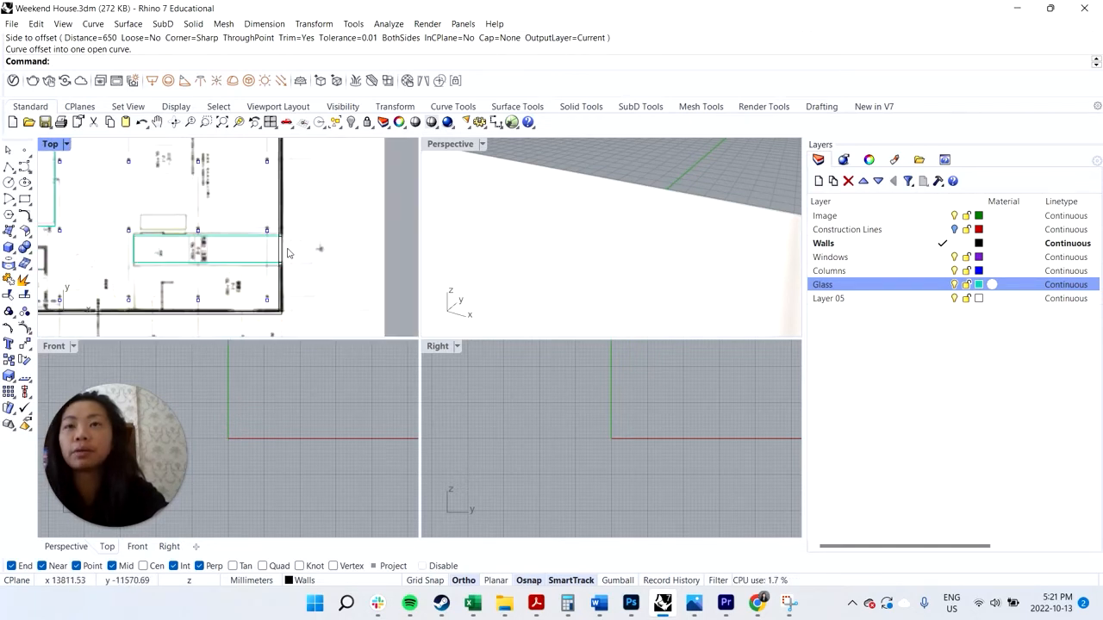
{"action": "scroll", "coordinate": [286, 257], "scroll_direction": "up", "scroll_amount": 5}
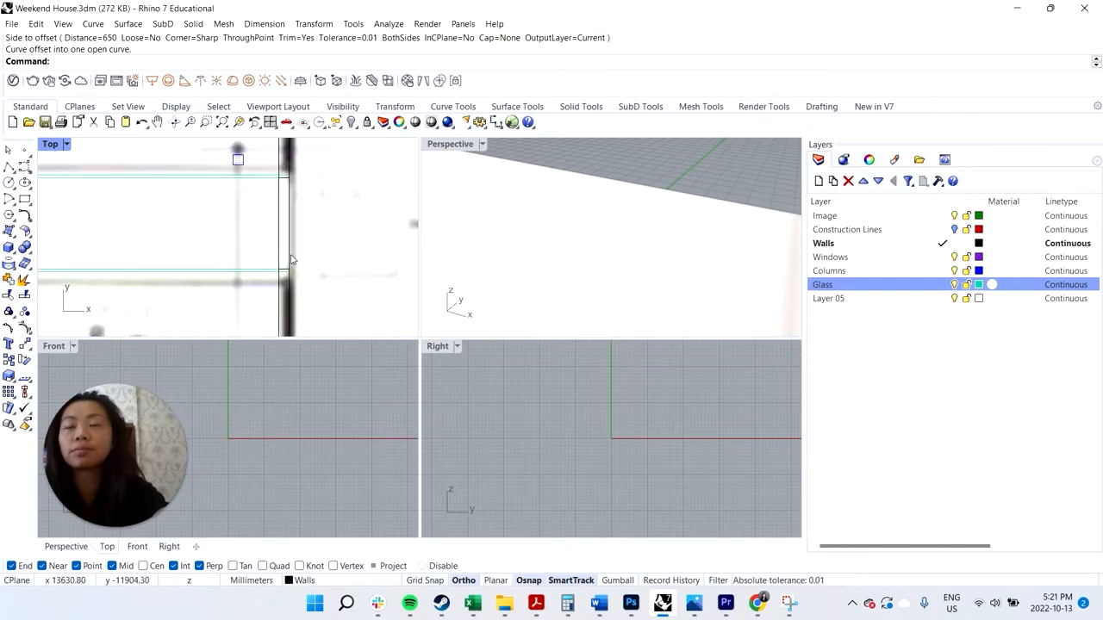
{"action": "scroll", "coordinate": [291, 259], "scroll_direction": "down", "scroll_amount": 7}
Select all objects on the Walls layer.
{"action": "left_click", "coordinate": [866, 249]}
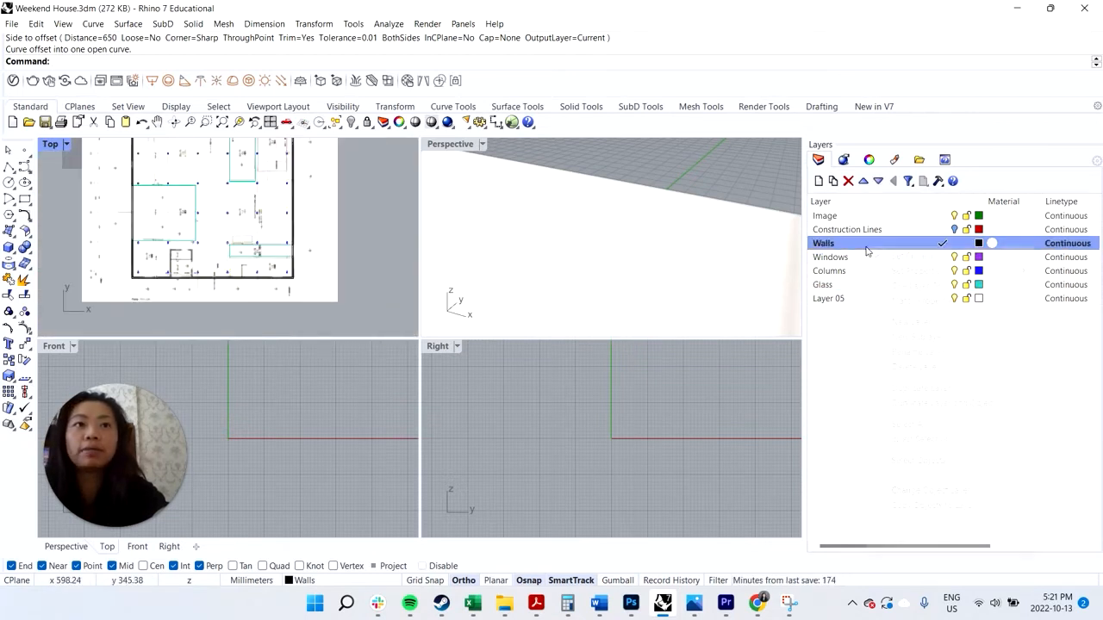
{"action": "right_click", "coordinate": [868, 249]}
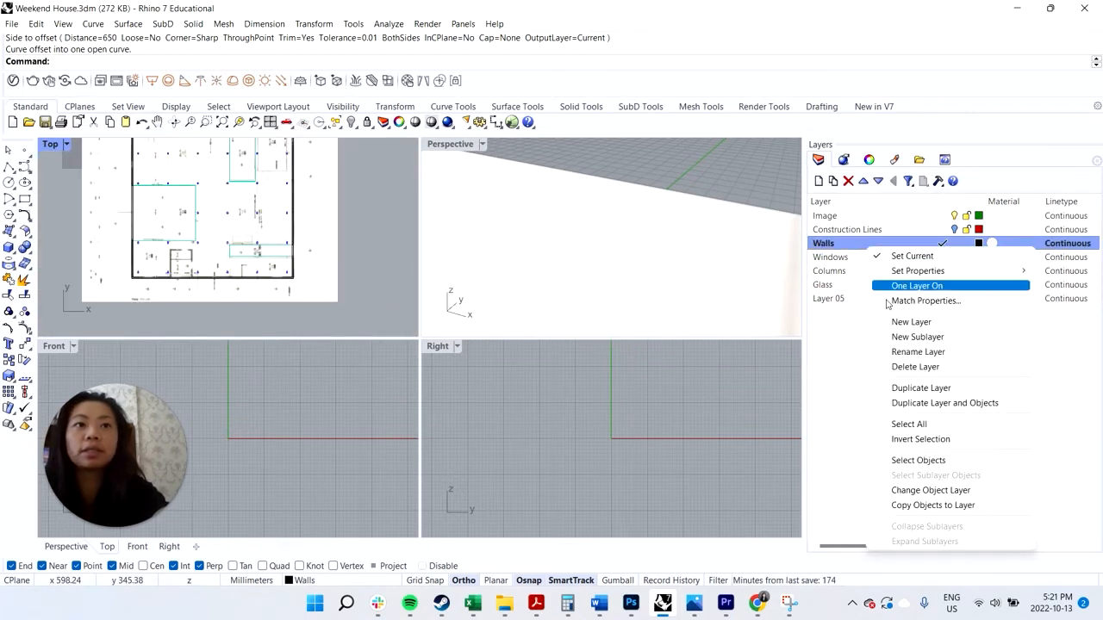
{"action": "left_click", "coordinate": [918, 460]}
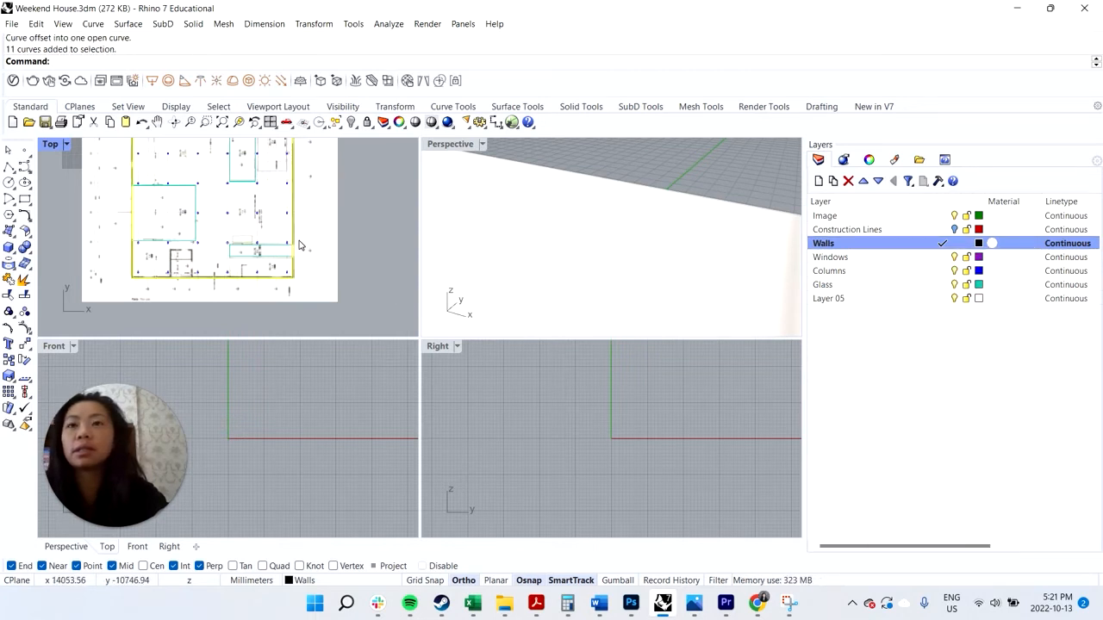
Using all plan curves as cutting objects and with the Image layer hidden, trim the right exterior wall between the lower-right glass partition's lines.
{"action": "scroll", "coordinate": [299, 246], "scroll_direction": "down", "scroll_amount": 3}
{"action": "left_click_drag", "start_coordinate": [165, 171], "coordinate": [308, 270]}
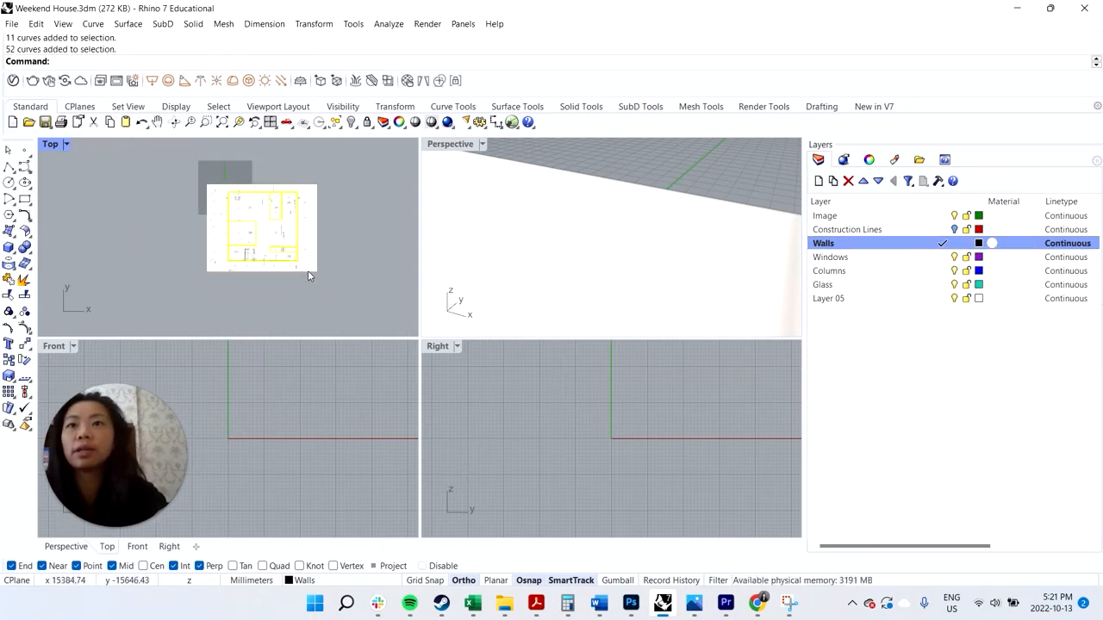
{"action": "type", "text": "trim"}
{"action": "key", "text": "Return"}
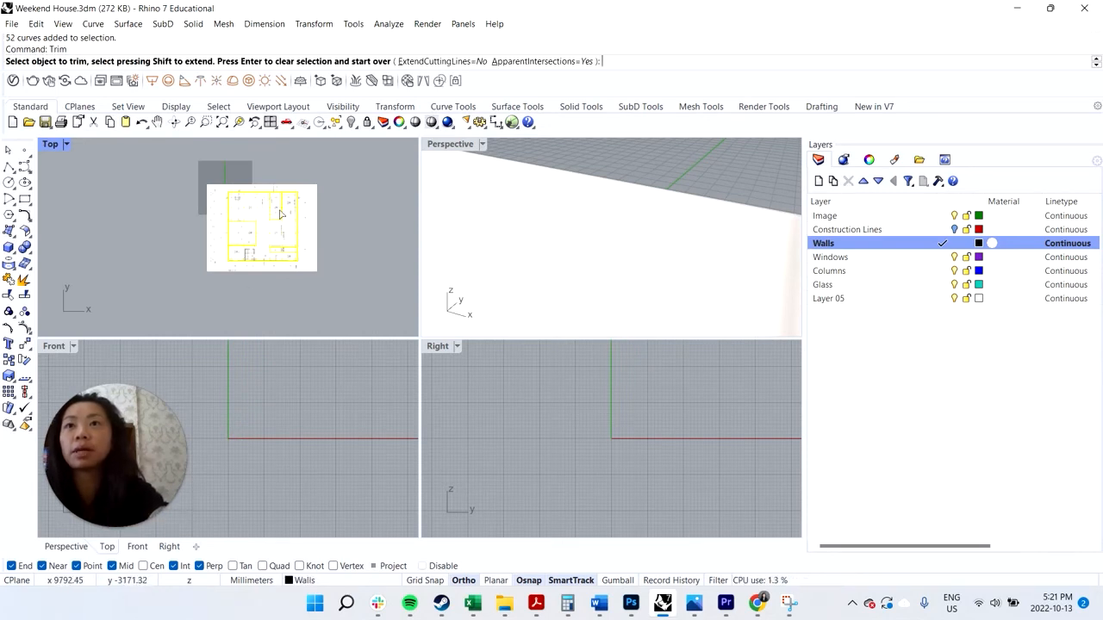
{"action": "scroll", "coordinate": [295, 256], "scroll_direction": "up", "scroll_amount": 6}
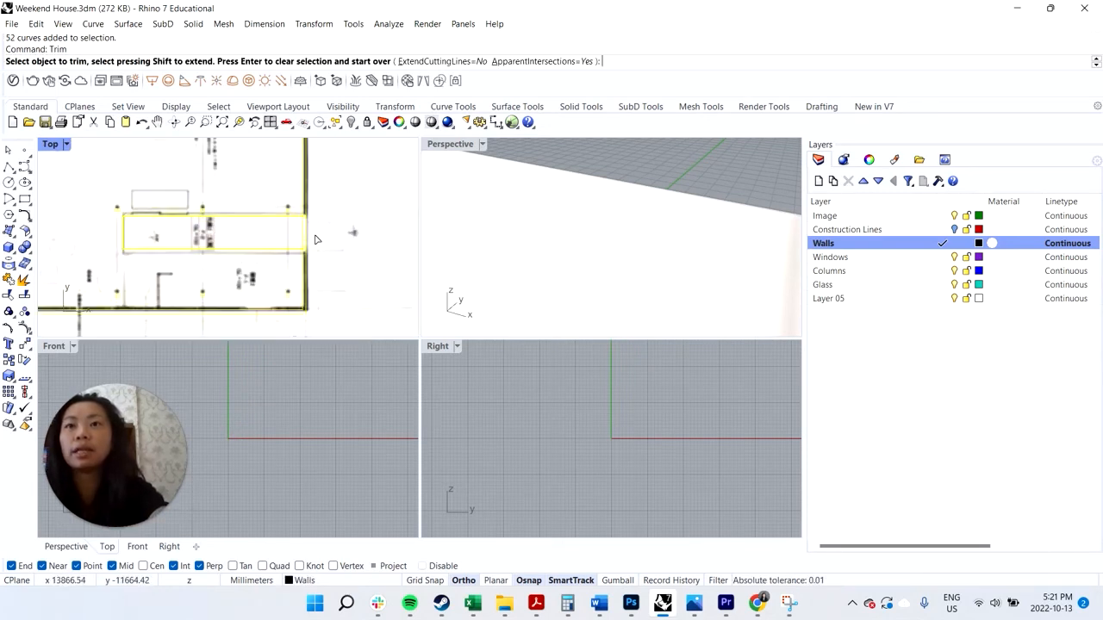
{"action": "left_click", "coordinate": [954, 215]}
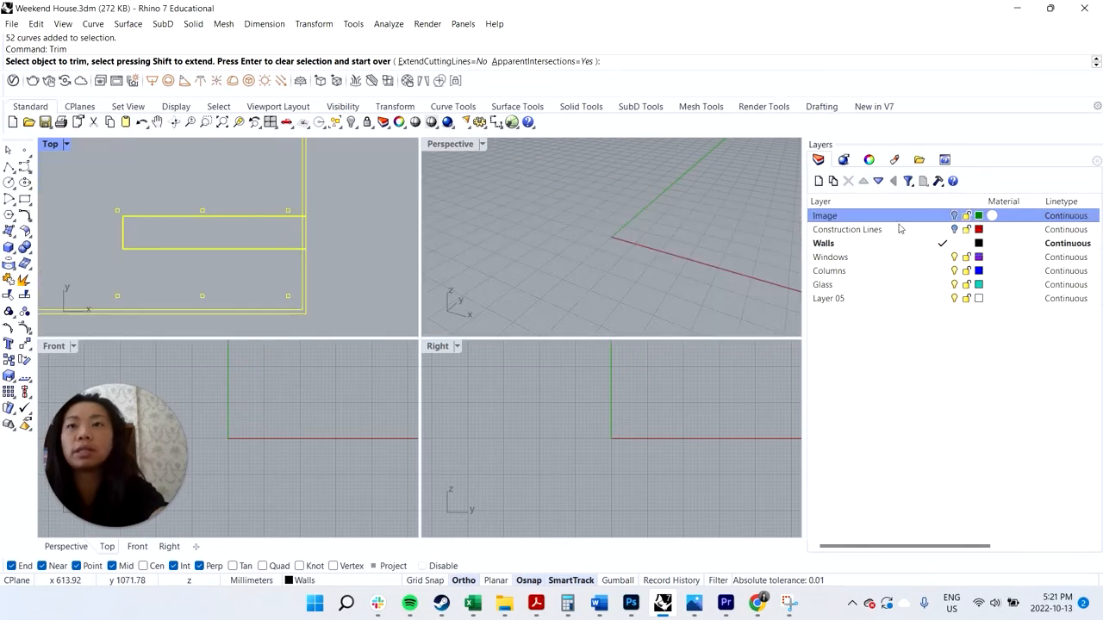
{"action": "left_click", "coordinate": [300, 236]}
{"action": "left_click", "coordinate": [302, 233]}
{"action": "scroll", "coordinate": [300, 236], "scroll_direction": "up", "scroll_amount": 3}
{"action": "left_click", "coordinate": [301, 236]}
{"action": "scroll", "coordinate": [304, 246], "scroll_direction": "down", "scroll_amount": 4}
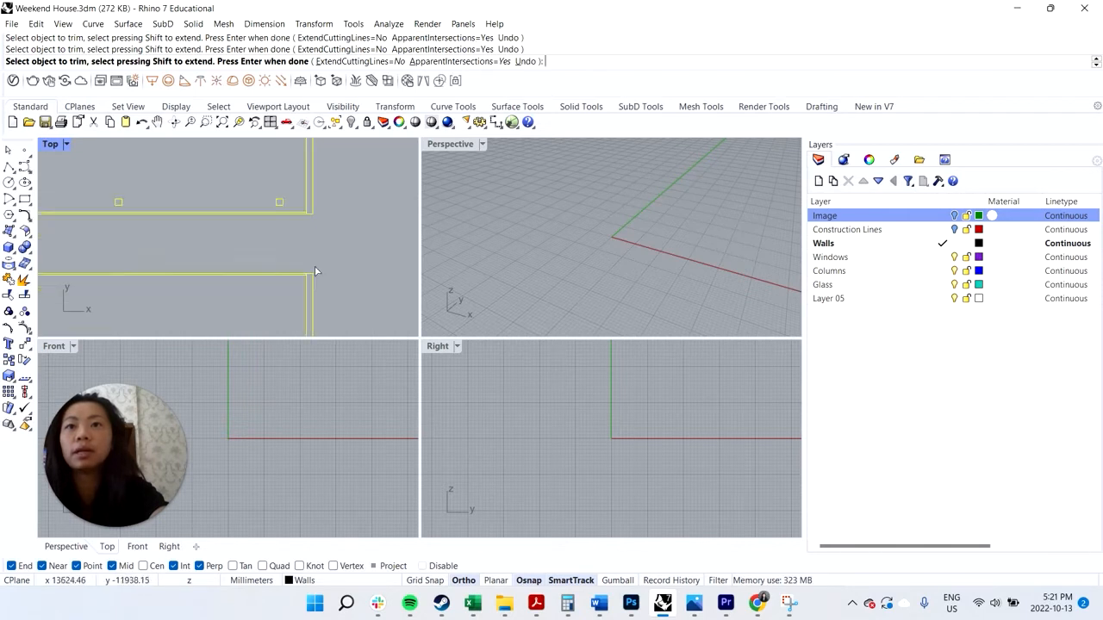
Trim away the left exterior wall lines between the upper and lower glass lines of the large left courtyard.
{"action": "scroll", "coordinate": [312, 269], "scroll_direction": "down", "scroll_amount": 3}
{"action": "scroll", "coordinate": [168, 250], "scroll_direction": "up", "scroll_amount": 3}
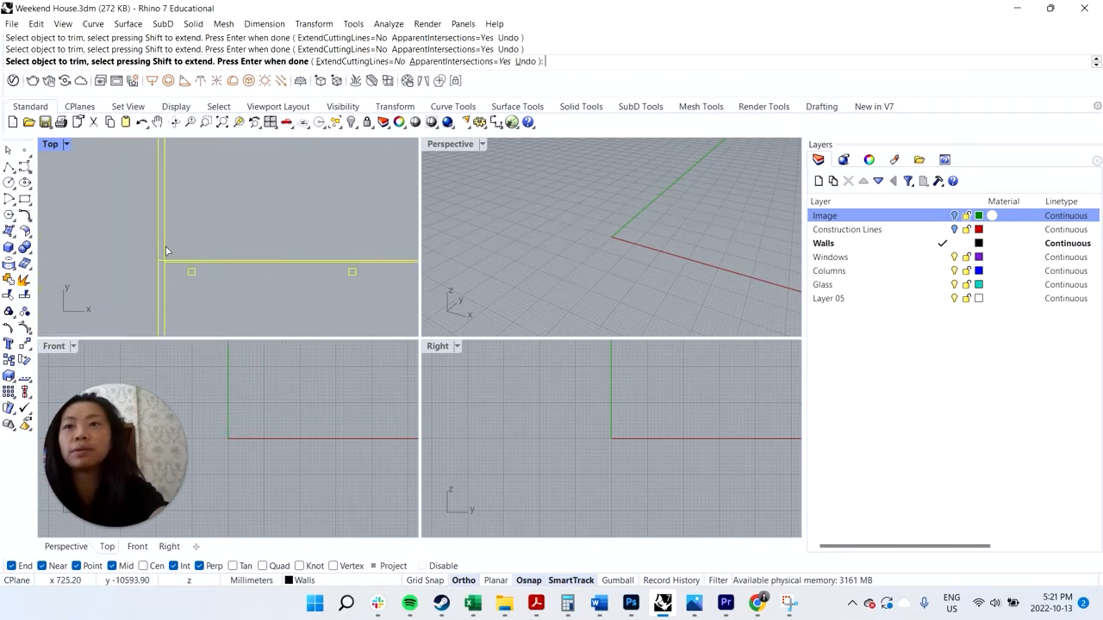
{"action": "scroll", "coordinate": [162, 248], "scroll_direction": "down", "scroll_amount": 3}
{"action": "scroll", "coordinate": [164, 185], "scroll_direction": "up", "scroll_amount": 3}
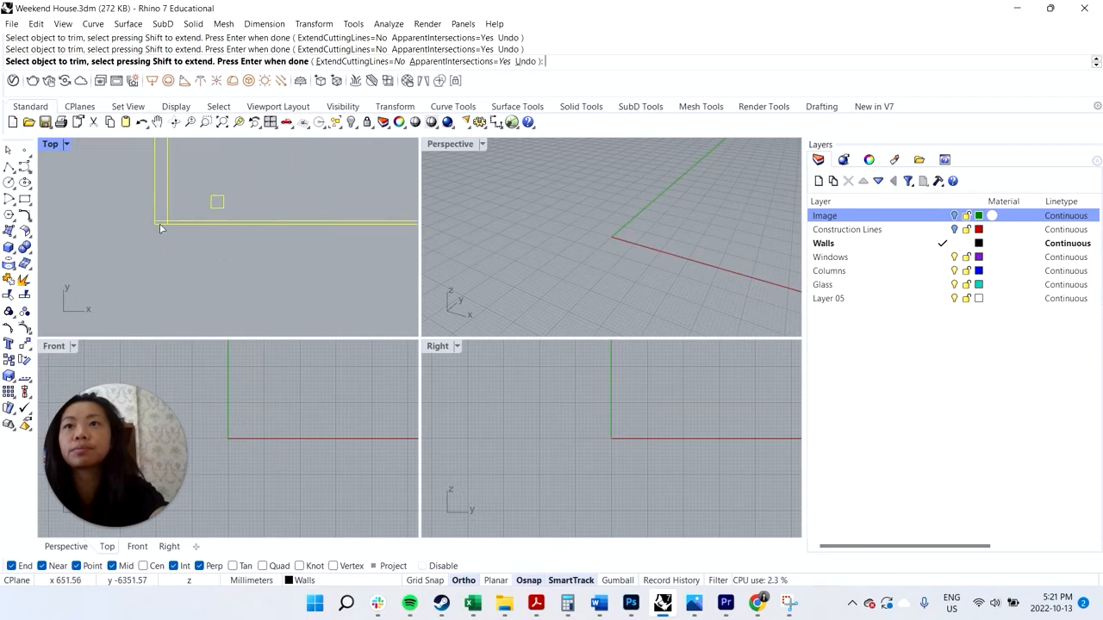
{"action": "scroll", "coordinate": [162, 224], "scroll_direction": "down", "scroll_amount": 3}
Trim the upper exterior wall lines at the marked opening and between the two vertical glass partitions.
{"action": "scroll", "coordinate": [253, 192], "scroll_direction": "up", "scroll_amount": 5}
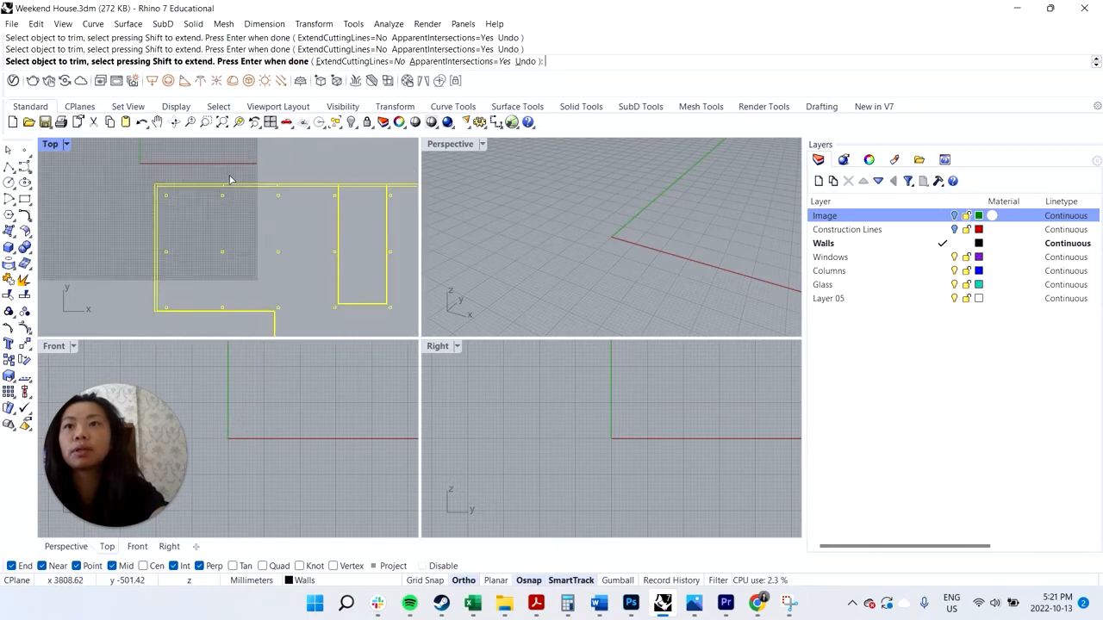
{"action": "scroll", "coordinate": [250, 195], "scroll_direction": "down", "scroll_amount": 3}
{"action": "scroll", "coordinate": [305, 196], "scroll_direction": "up", "scroll_amount": 3}
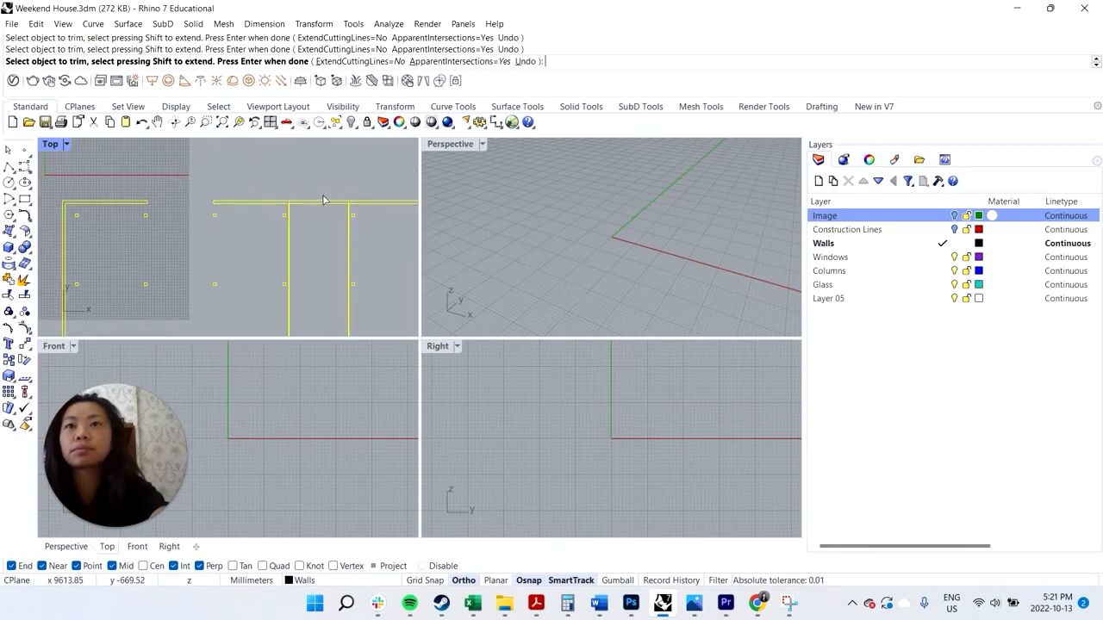
{"action": "left_click", "coordinate": [319, 202]}
{"action": "left_click", "coordinate": [357, 237]}
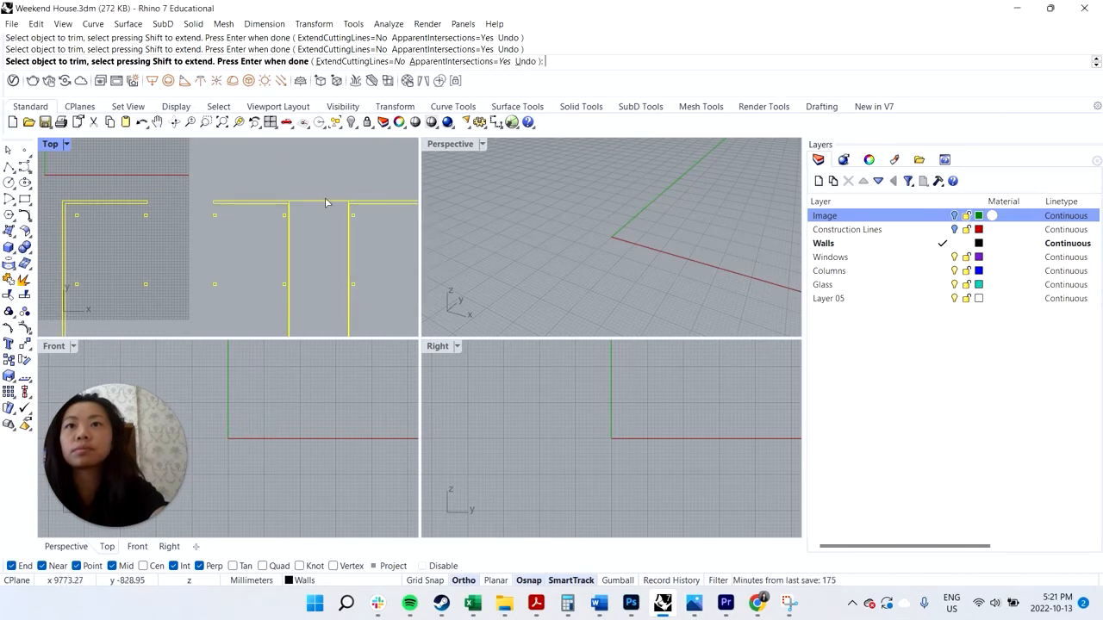
Trim the small marked opening out of the right exterior wall near its upper end and finish the Trim command.
{"action": "scroll", "coordinate": [322, 197], "scroll_direction": "down", "scroll_amount": 3}
{"action": "scroll", "coordinate": [348, 225], "scroll_direction": "up", "scroll_amount": 3}
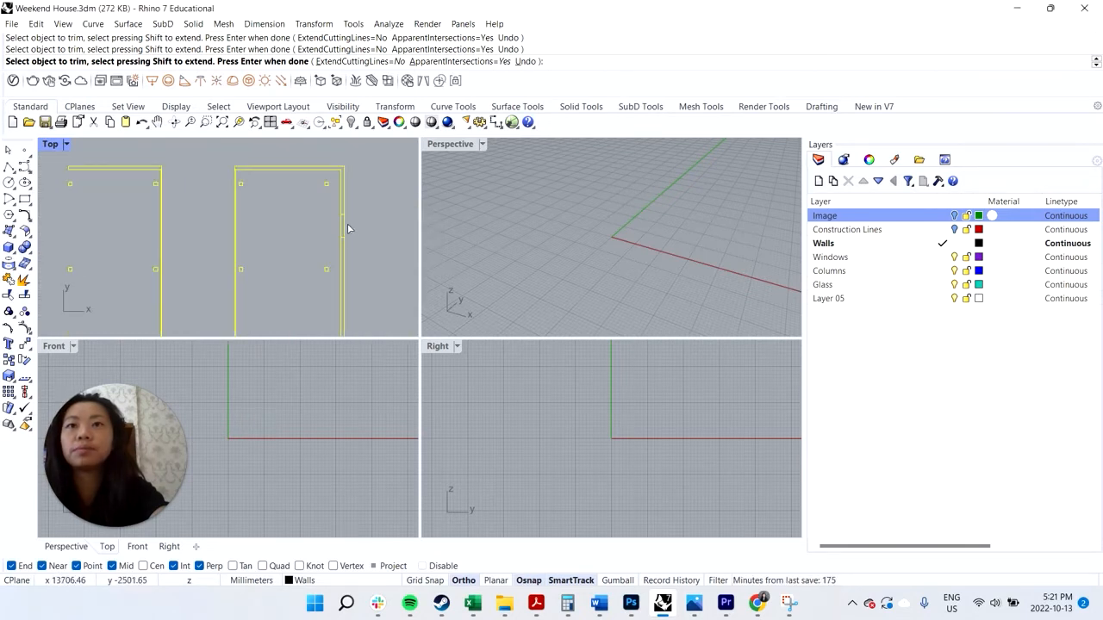
{"action": "scroll", "coordinate": [340, 228], "scroll_direction": "down", "scroll_amount": 5}
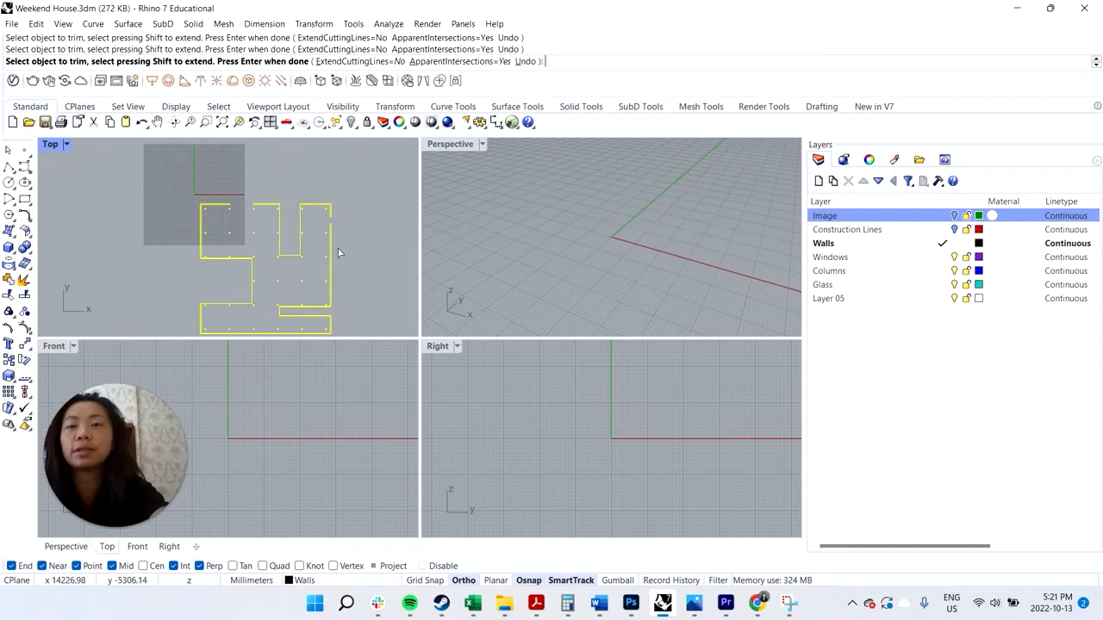
{"action": "right_click", "coordinate": [878, 246]}
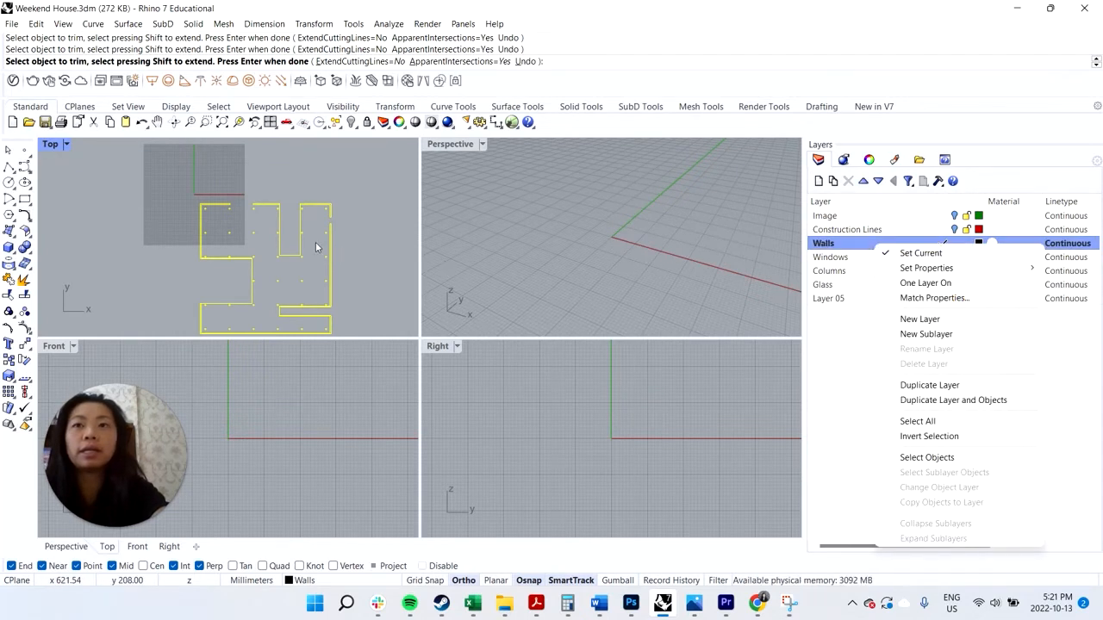
{"action": "key", "text": "Escape"}
{"action": "key", "text": "Escape"}
{"action": "key", "text": "Escape"}
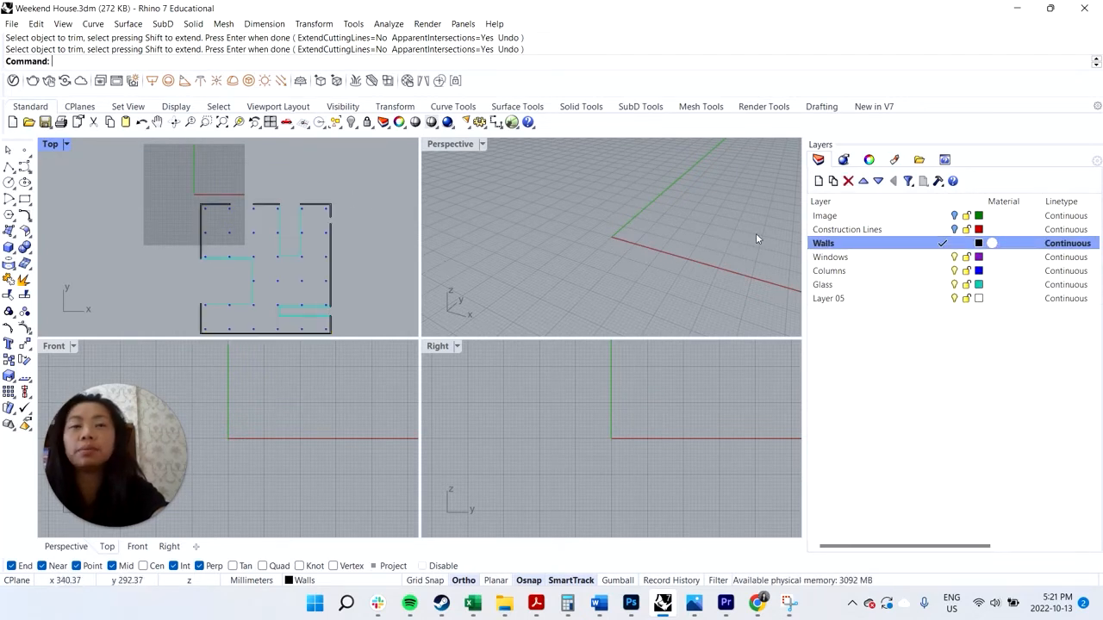
Join all curves on the Walls layer into closed wall outlines.
{"action": "right_click", "coordinate": [854, 247]}
{"action": "left_click", "coordinate": [903, 458]}
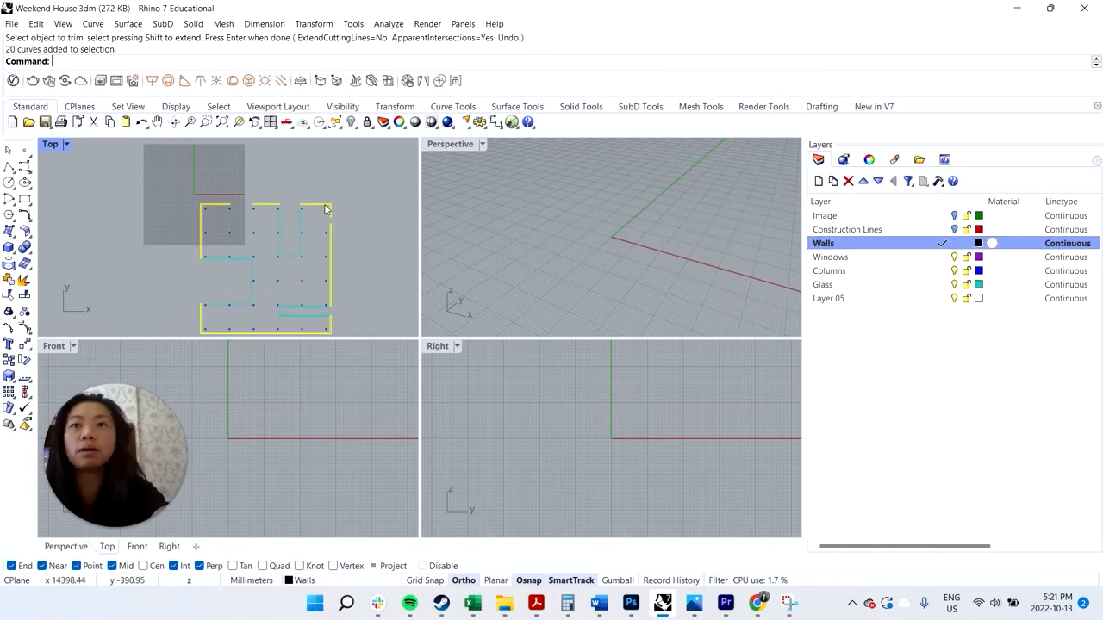
{"action": "key", "text": "Return"}
{"action": "key", "text": "Escape"}
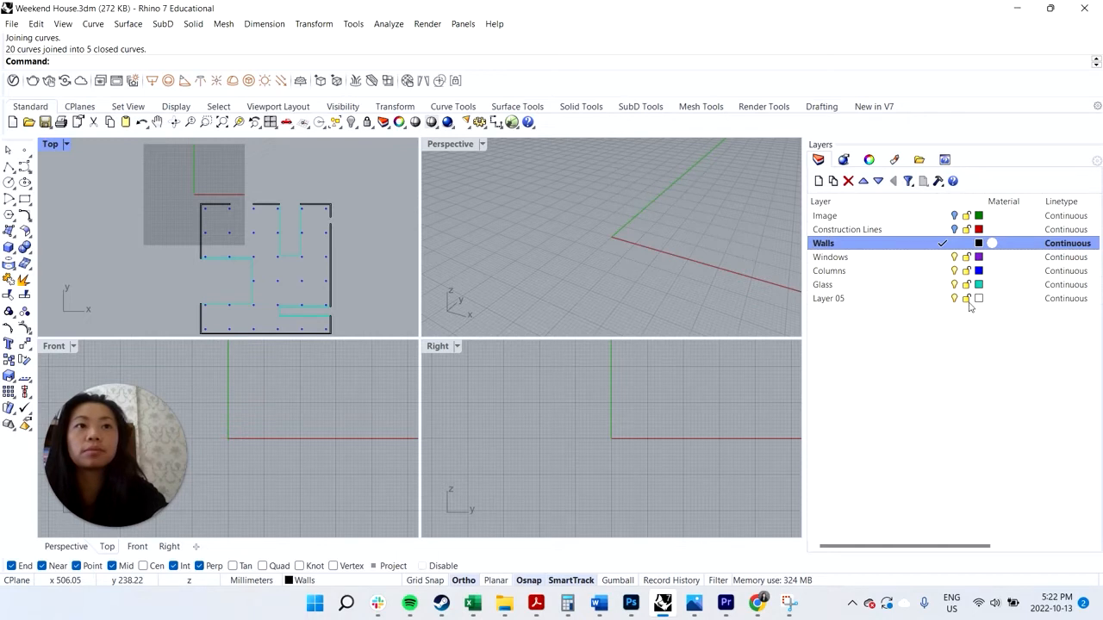
Turn the Image layer back on to show the reference plan behind the lower-right walls.
{"action": "left_click", "coordinate": [953, 216]}
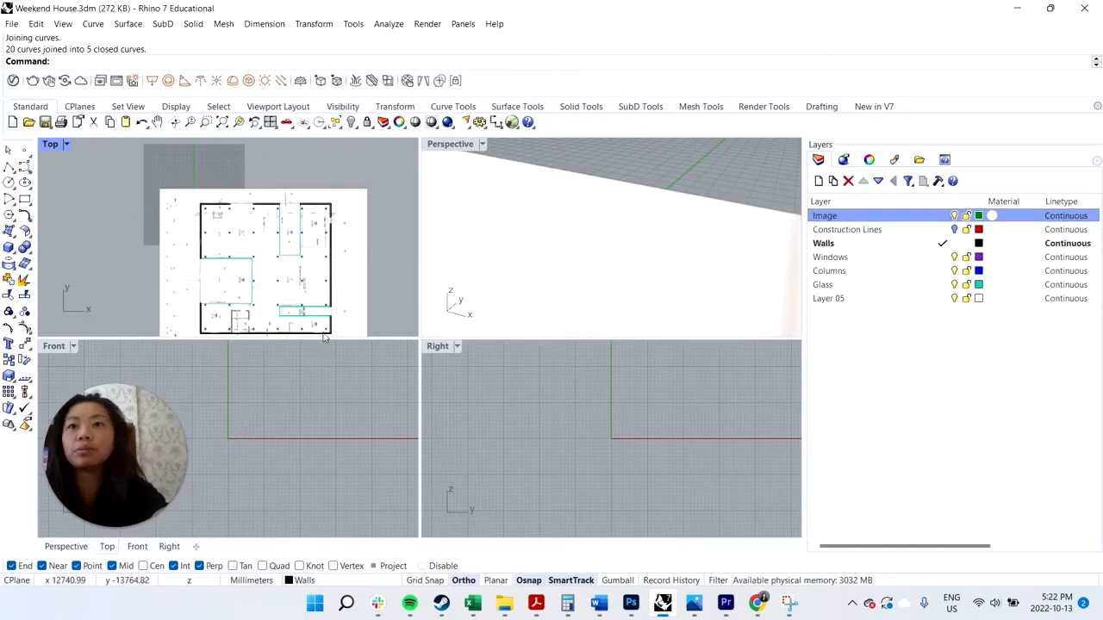
{"action": "scroll", "coordinate": [337, 331], "scroll_direction": "up", "scroll_amount": 4}
{"action": "scroll", "coordinate": [337, 331], "scroll_direction": "up", "scroll_amount": 1}
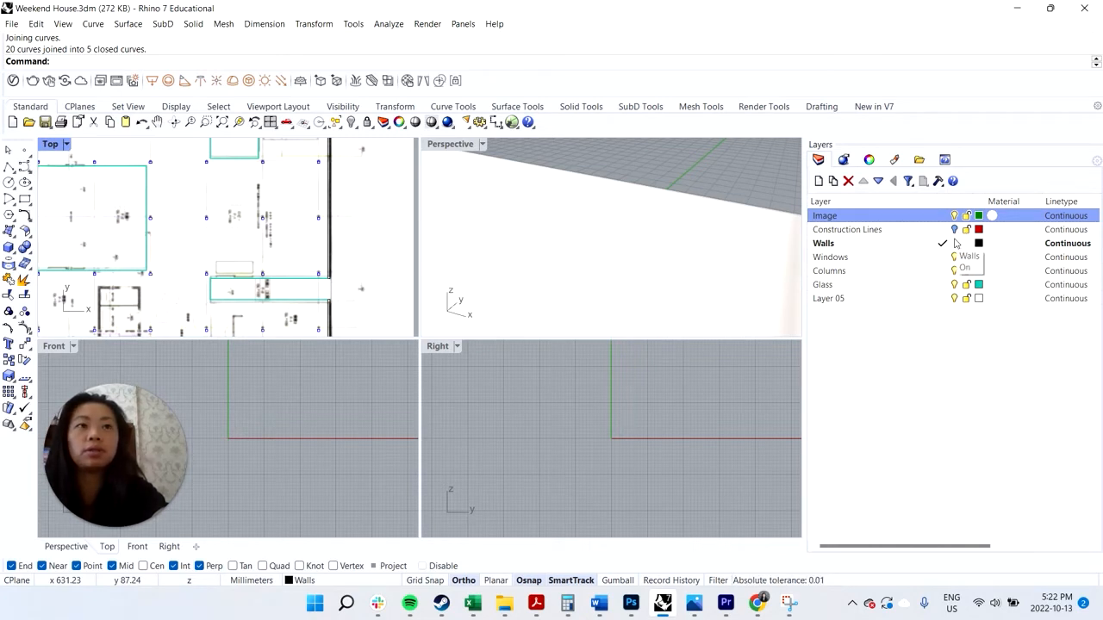
Create a new layer named Doors and place it below Layer 05 as a top-level layer.
{"action": "left_click", "coordinate": [818, 181]}
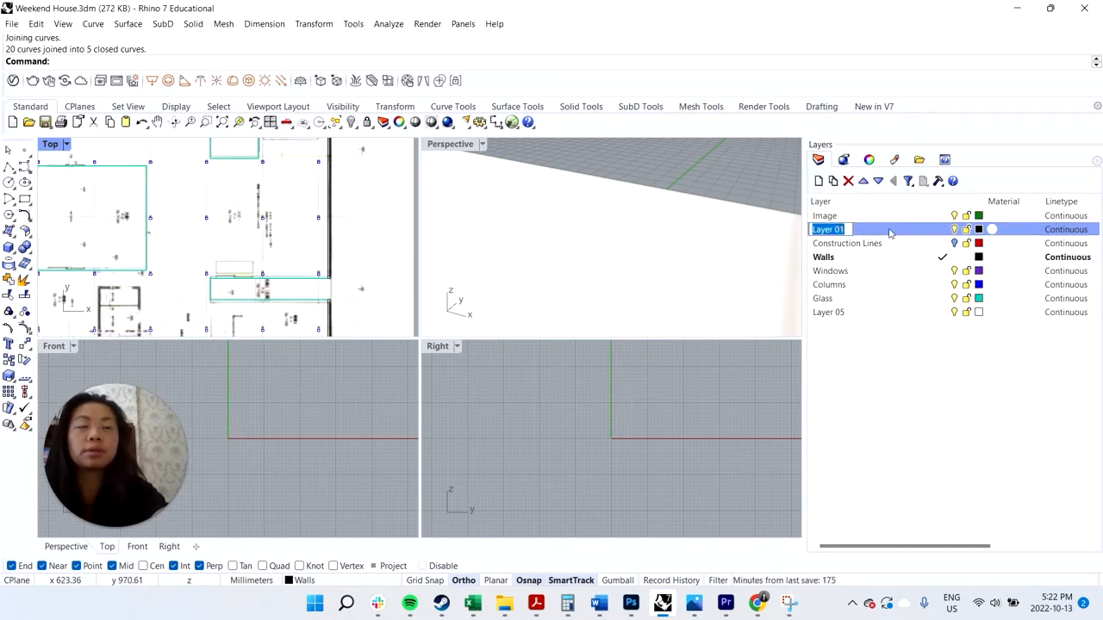
{"action": "type", "text": "Doors"}
{"action": "key", "text": "Return"}
{"action": "left_click", "coordinate": [870, 216]}
{"action": "left_click_drag", "start_coordinate": [869, 227], "coordinate": [846, 316]}
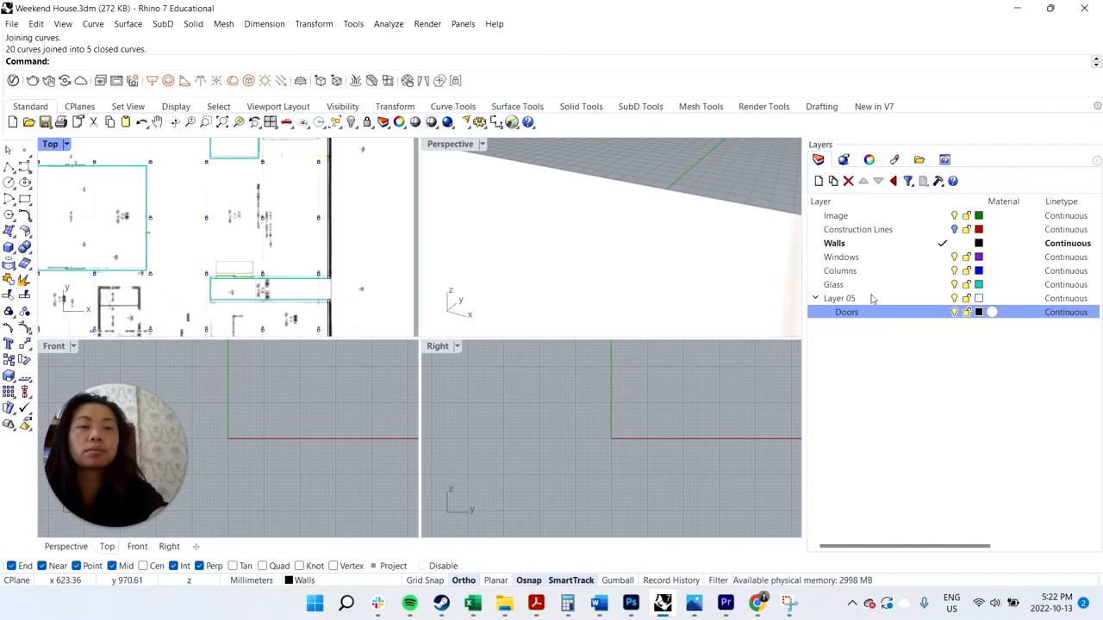
{"action": "left_click", "coordinate": [893, 181]}
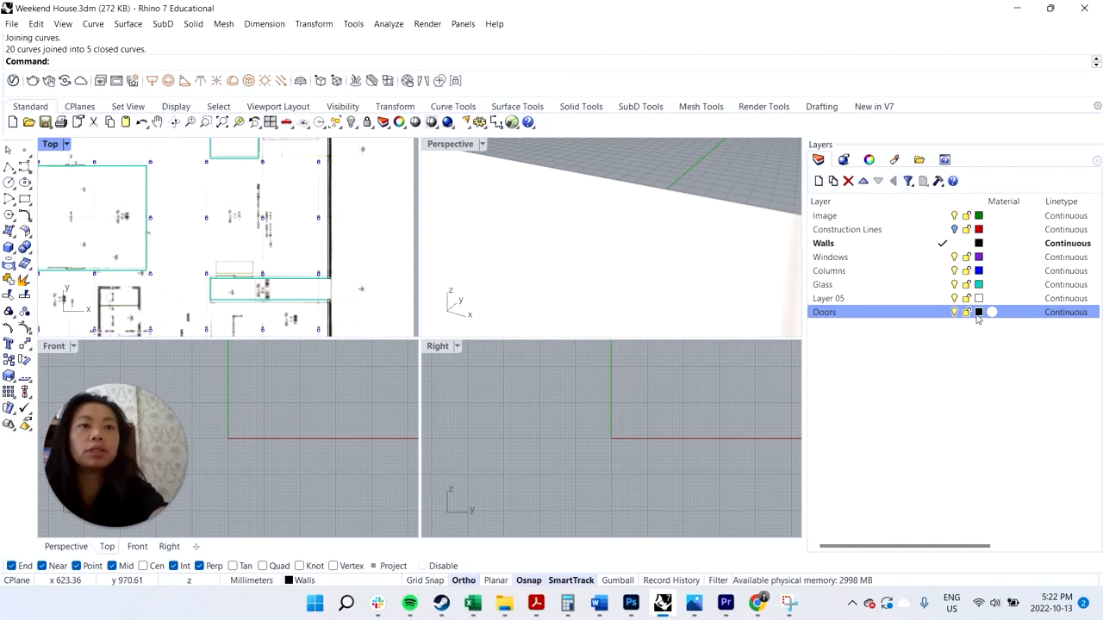
Set the Doors layer's colour to magenta (R 255, G 0, B 205).
{"action": "left_click", "coordinate": [978, 312]}
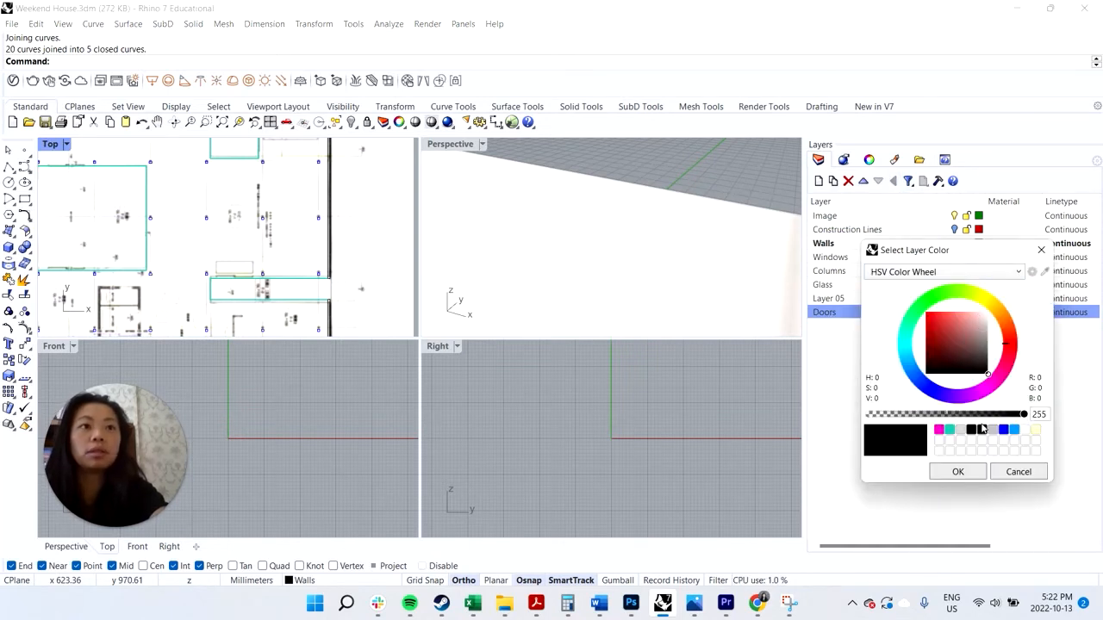
{"action": "left_click", "coordinate": [938, 429]}
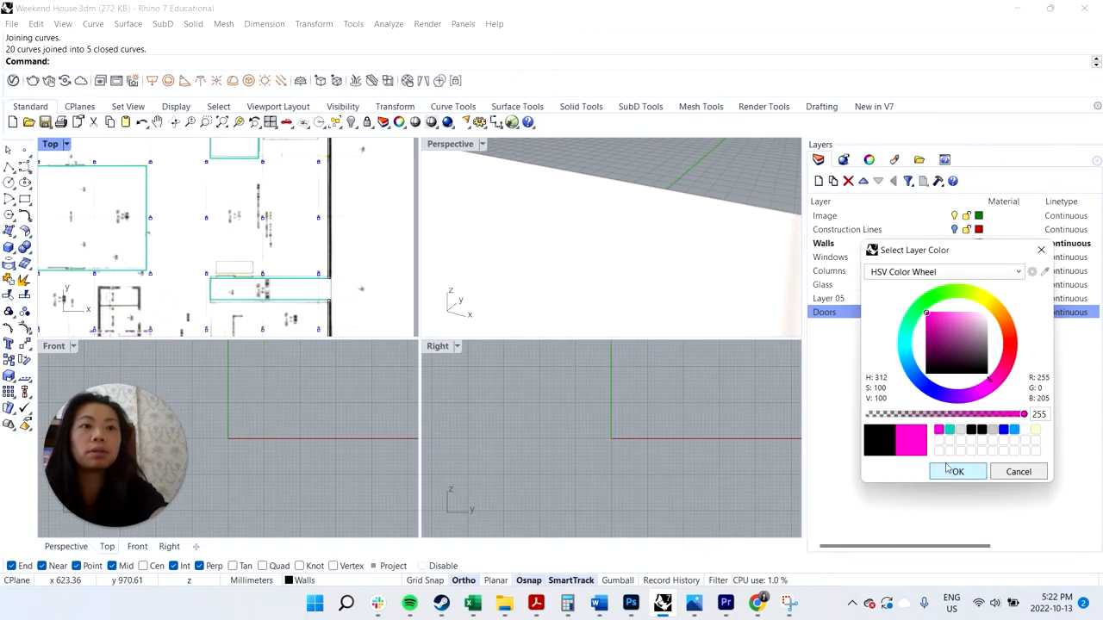
{"action": "left_click", "coordinate": [949, 469]}
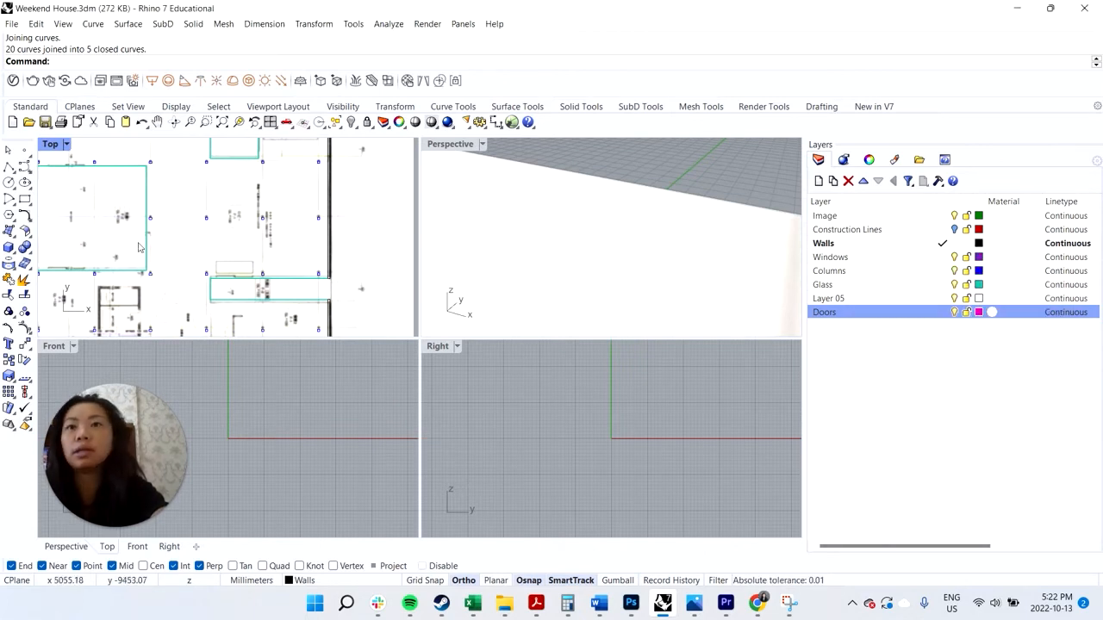
Make Doors the current layer and draw a circle centred on the lower wall end at the right opening, its radius reaching the upper wall end.
{"action": "left_click", "coordinate": [8, 166]}
{"action": "scroll", "coordinate": [351, 303], "scroll_direction": "up", "scroll_amount": 2}
{"action": "scroll", "coordinate": [352, 304], "scroll_direction": "up", "scroll_amount": 2}
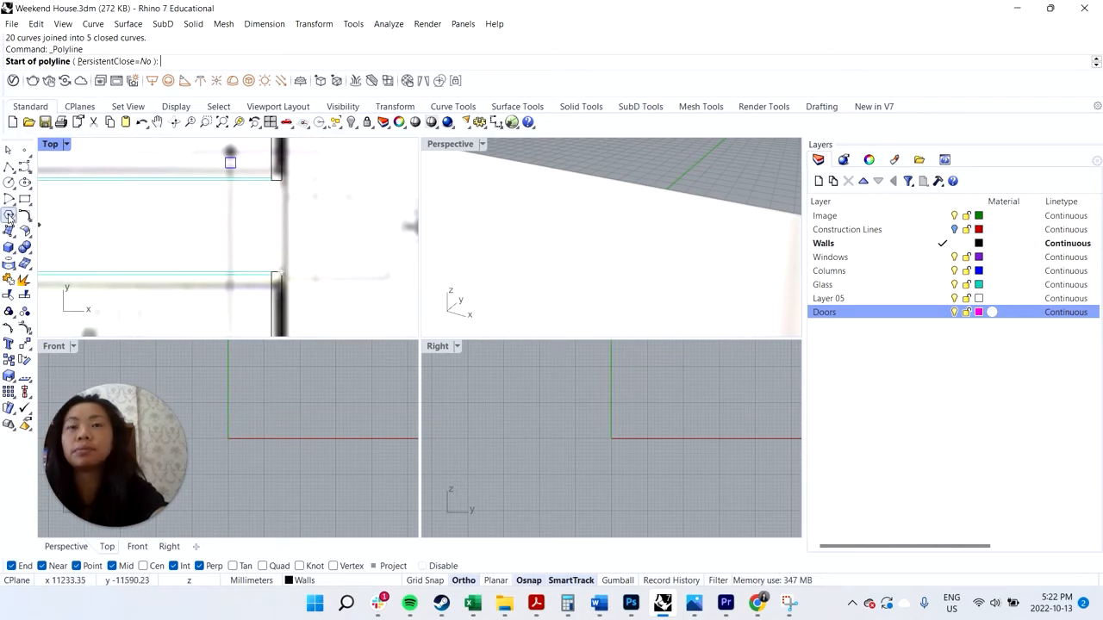
{"action": "left_click", "coordinate": [943, 314]}
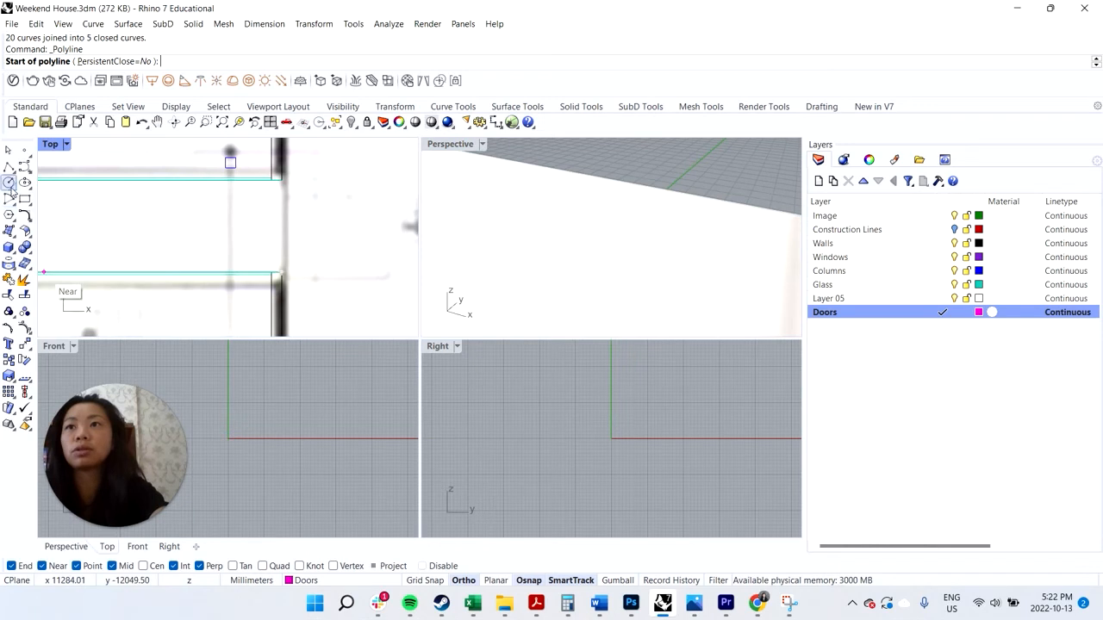
{"action": "left_click", "coordinate": [9, 182]}
{"action": "left_click", "coordinate": [281, 268]}
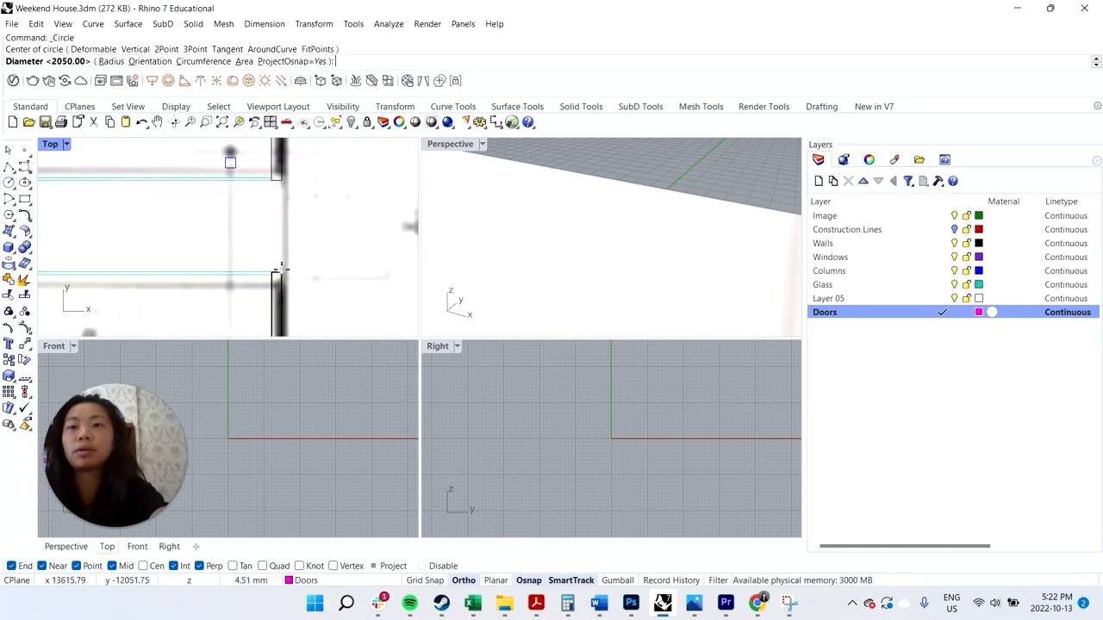
{"action": "left_click", "coordinate": [283, 181]}
Draw a polyline from the upper wall end down to the circle's centre and horizontally out to the circle's right edge.
{"action": "left_click", "coordinate": [9, 165]}
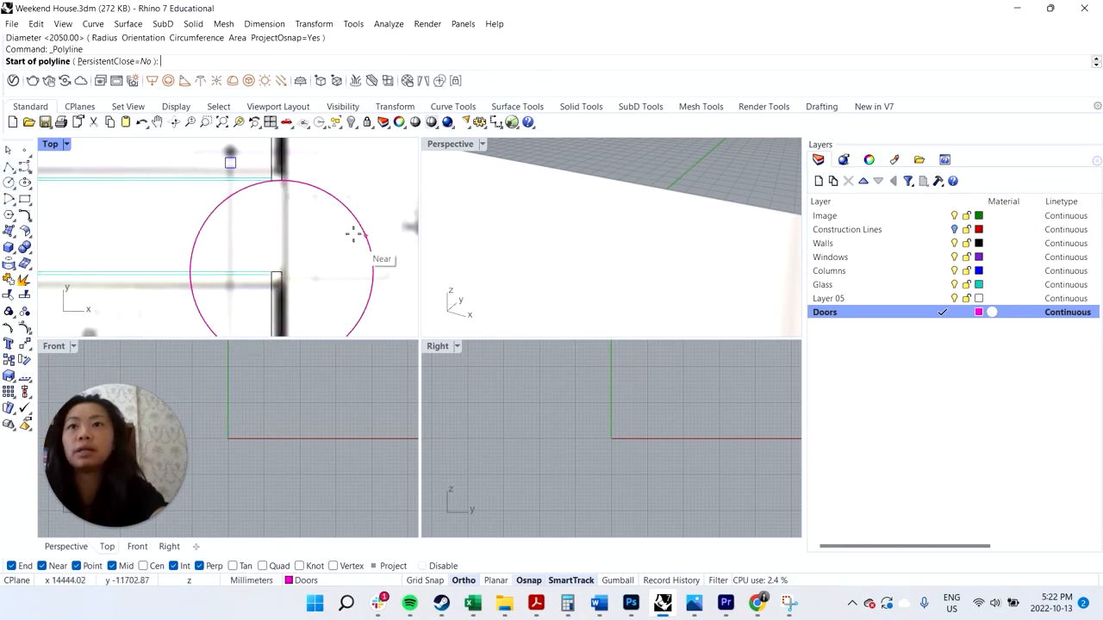
{"action": "left_click", "coordinate": [282, 181]}
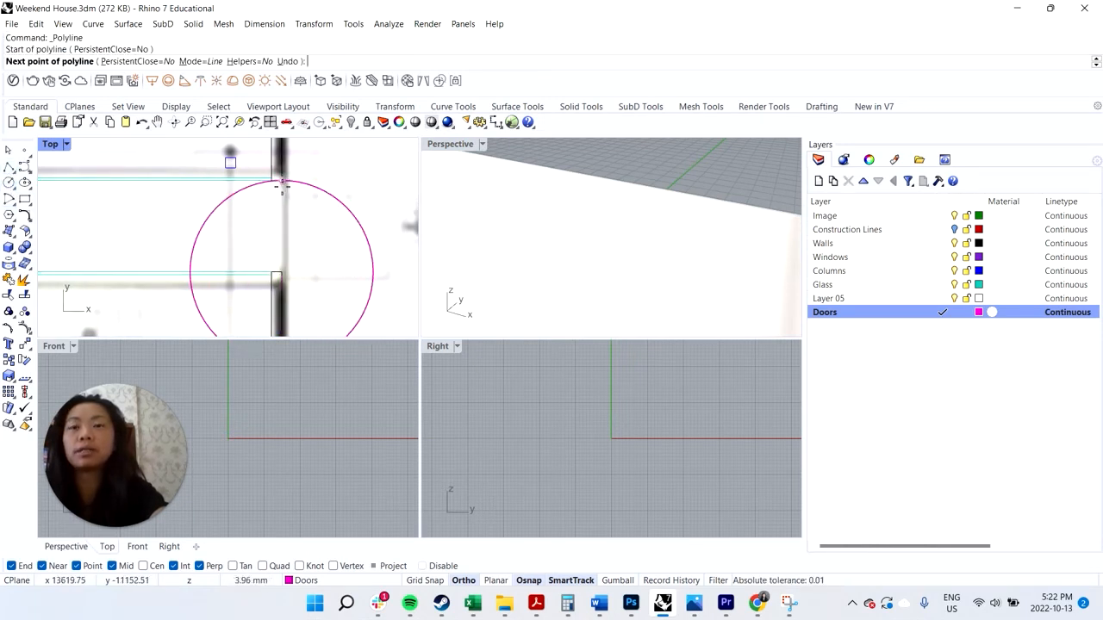
{"action": "left_click", "coordinate": [282, 274]}
{"action": "left_click", "coordinate": [379, 274]}
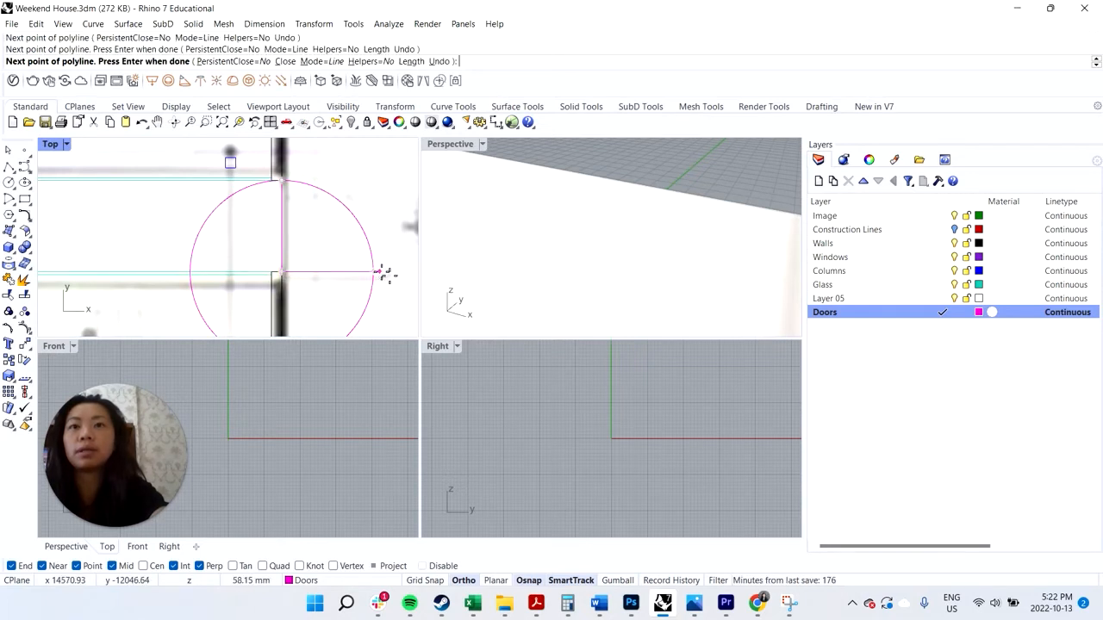
{"action": "key", "text": "Return"}
Trim the circle with the polyline, keeping only the upper-right quarter as the door's swing arc.
{"action": "left_click", "coordinate": [349, 276]}
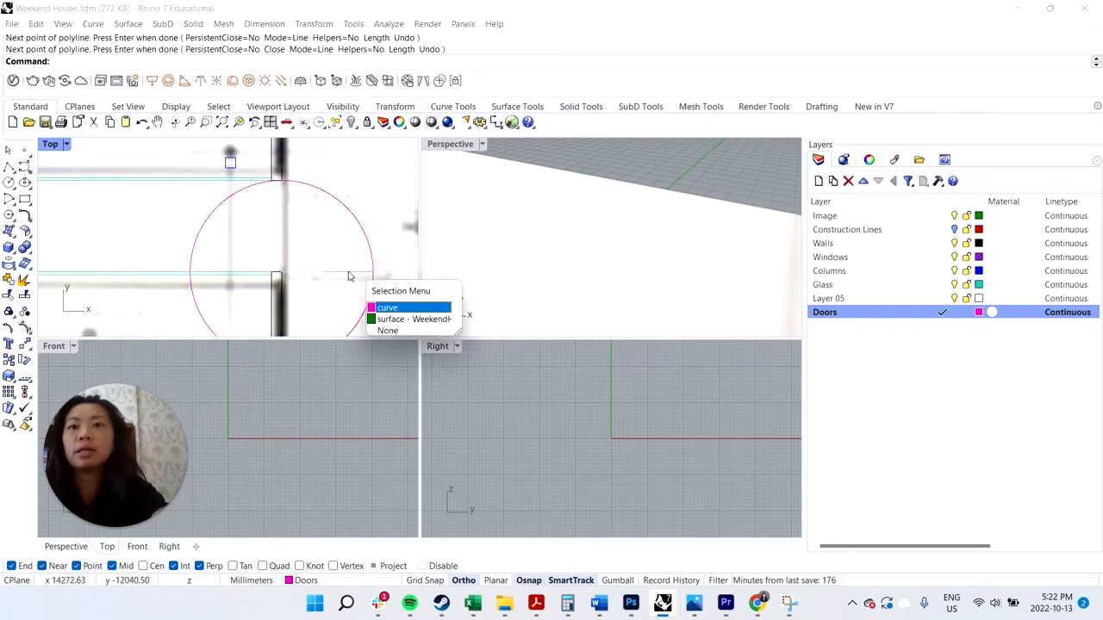
{"action": "left_click", "coordinate": [395, 311]}
{"action": "type", "text": "trim"}
{"action": "key", "text": "Return"}
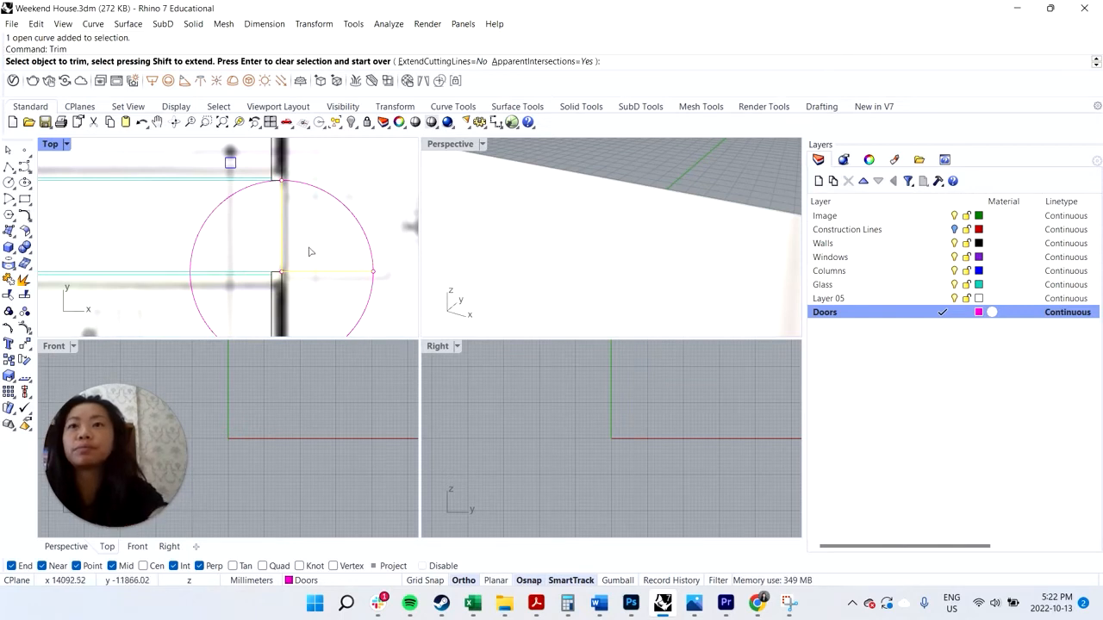
{"action": "left_click", "coordinate": [214, 215]}
{"action": "left_click", "coordinate": [251, 247]}
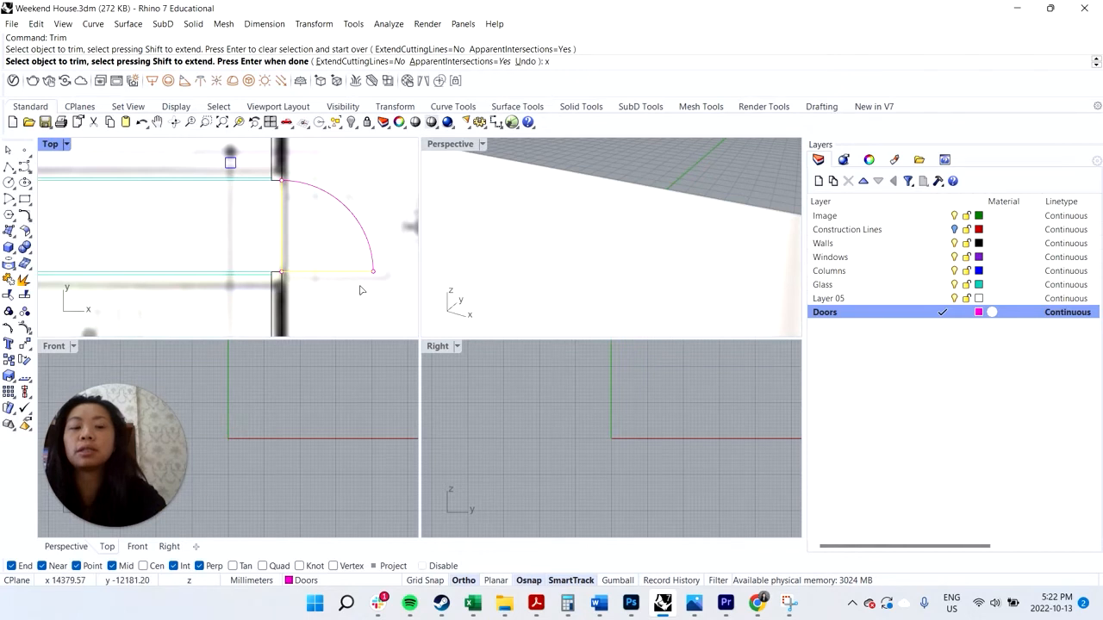
{"action": "key", "text": "Escape"}
Explode the door polyline and delete its vertical segment across the opening.
{"action": "type", "text": "explode"}
{"action": "key", "text": "Return"}
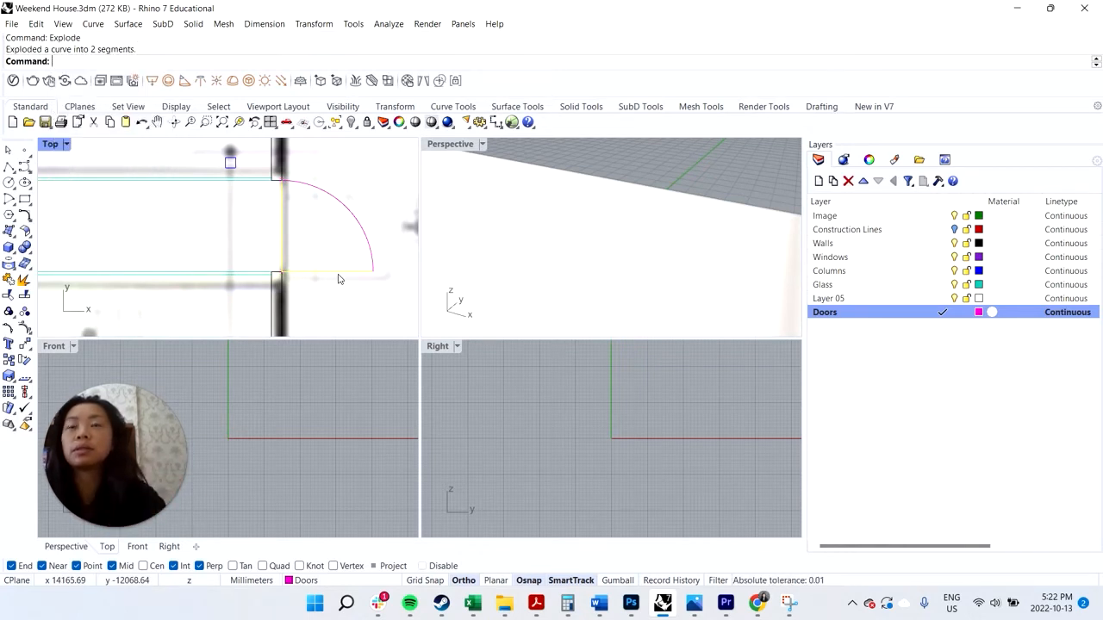
{"action": "left_click", "coordinate": [287, 241]}
{"action": "left_click", "coordinate": [285, 241]}
{"action": "key", "text": "Delete"}
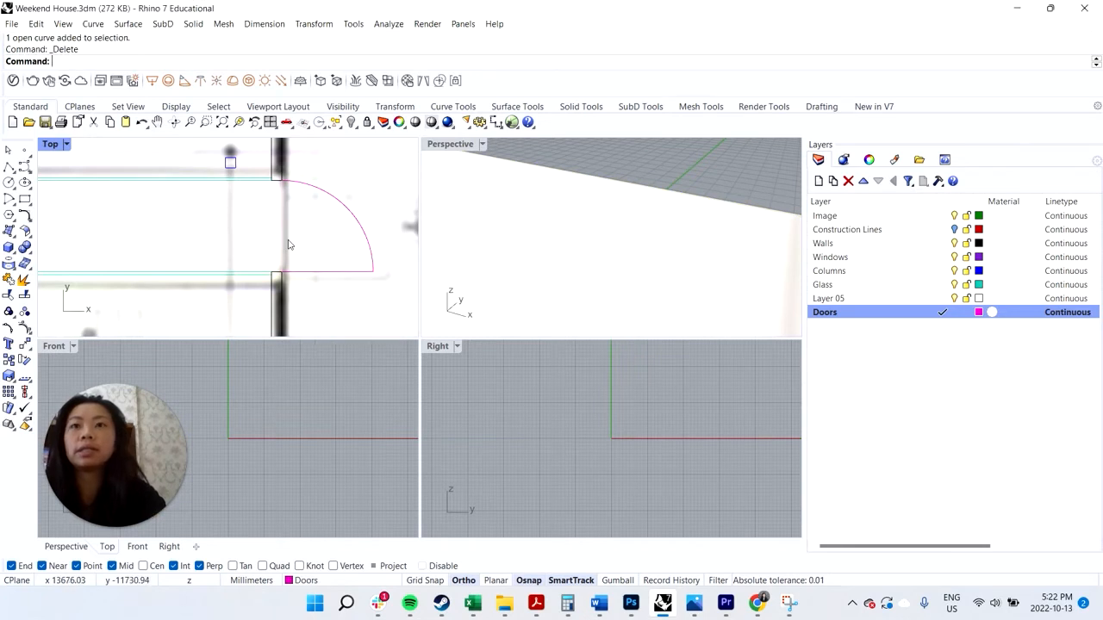
Draw a vertical polyline across the left exterior wall's opening, from the lower wall end to the upper wall end.
{"action": "scroll", "coordinate": [360, 285], "scroll_direction": "down", "scroll_amount": 6}
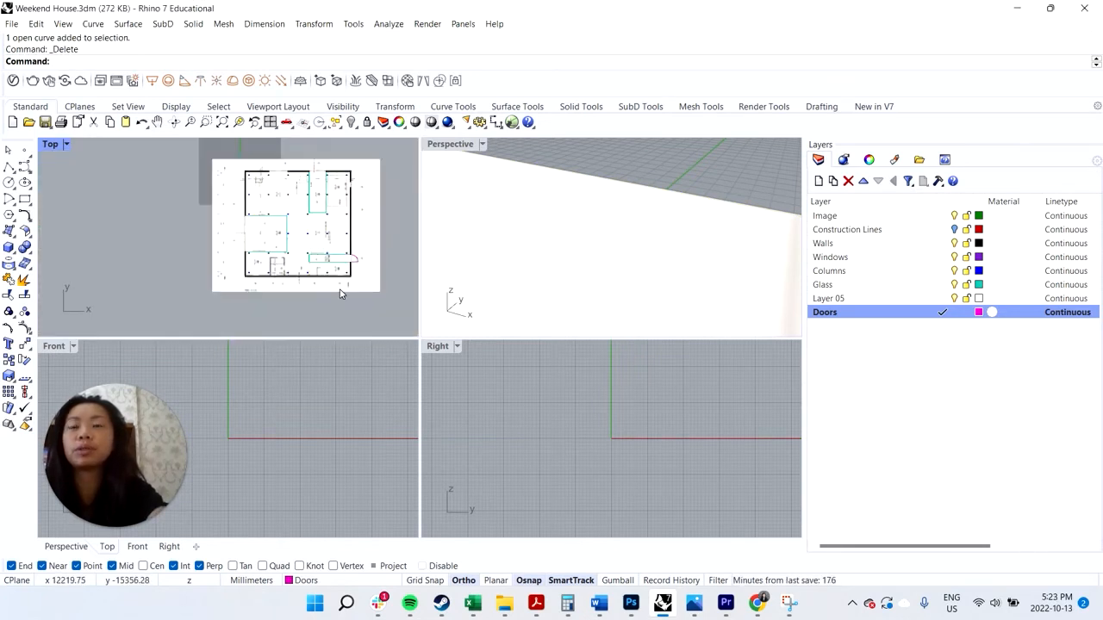
{"action": "scroll", "coordinate": [244, 255], "scroll_direction": "up", "scroll_amount": 6}
{"action": "scroll", "coordinate": [252, 257], "scroll_direction": "down", "scroll_amount": 2}
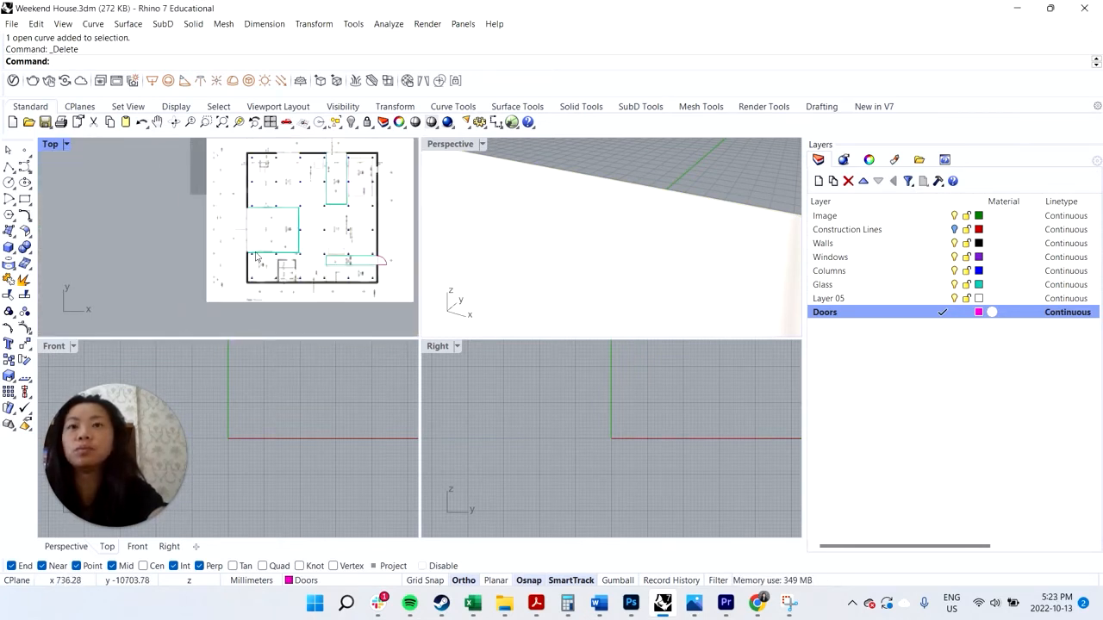
{"action": "scroll", "coordinate": [229, 256], "scroll_direction": "up", "scroll_amount": 5}
{"action": "scroll", "coordinate": [235, 252], "scroll_direction": "up", "scroll_amount": 4}
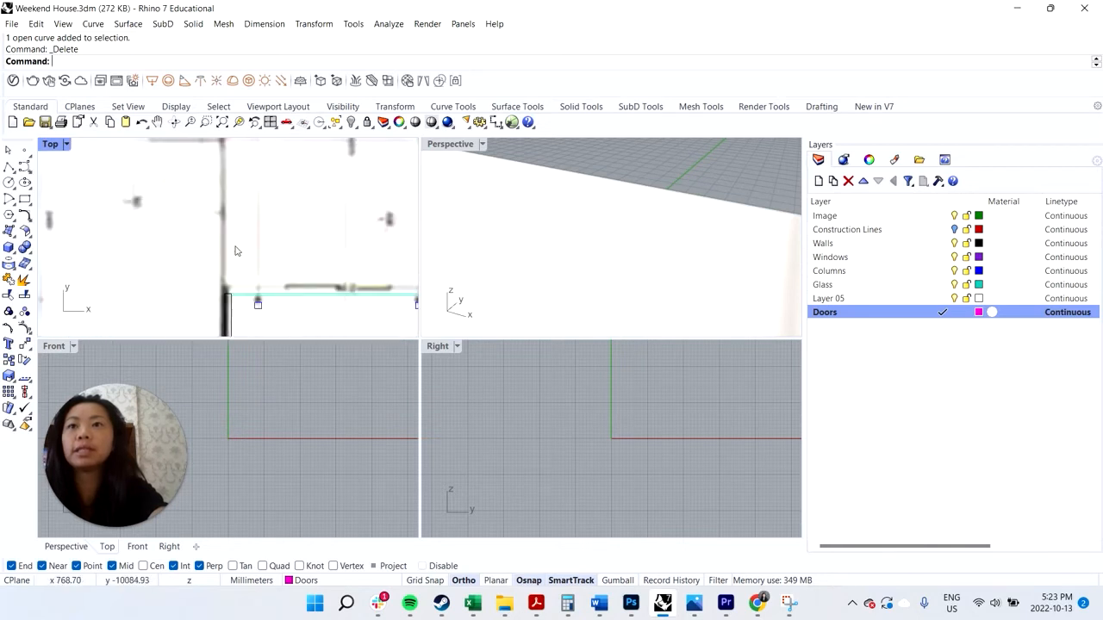
{"action": "left_click", "coordinate": [8, 166]}
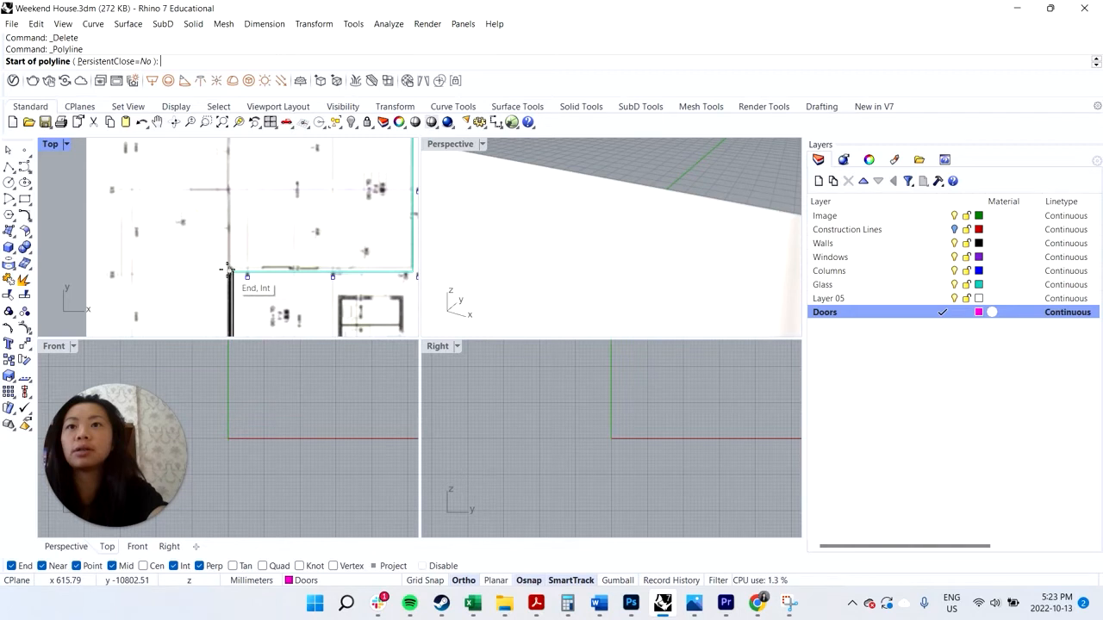
{"action": "left_click", "coordinate": [230, 274]}
{"action": "scroll", "coordinate": [230, 273], "scroll_direction": "down", "scroll_amount": 3}
{"action": "left_click", "coordinate": [230, 164]}
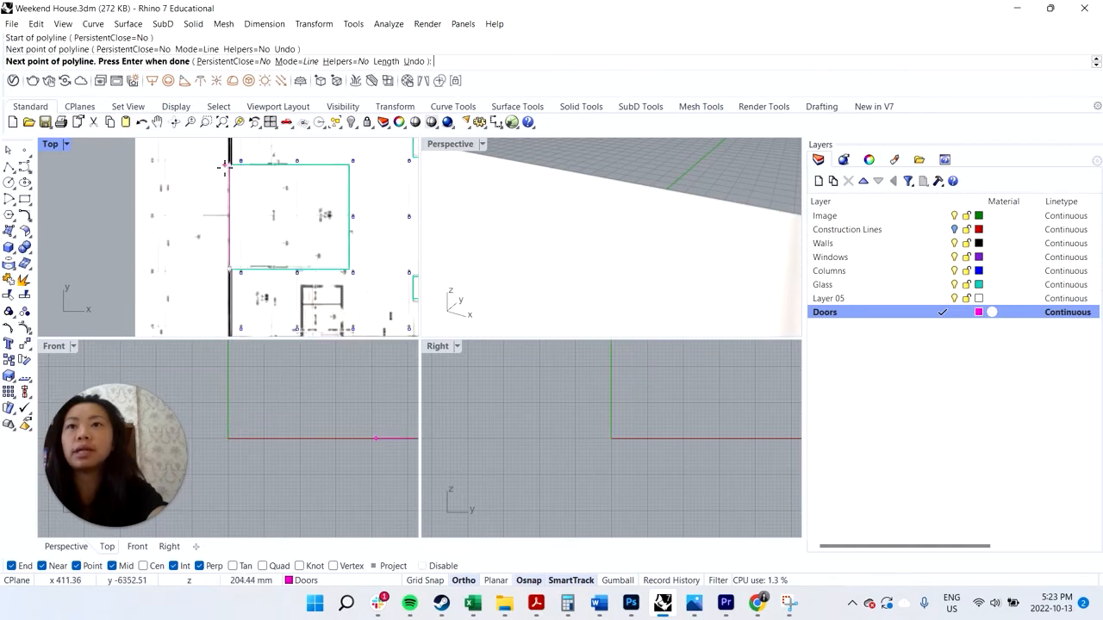
{"action": "key", "text": "Return"}
Draw a polyline from the opening line's midpoint down to the lower wall end, and delete the original full-height line.
{"action": "scroll", "coordinate": [220, 239], "scroll_direction": "up", "scroll_amount": 2}
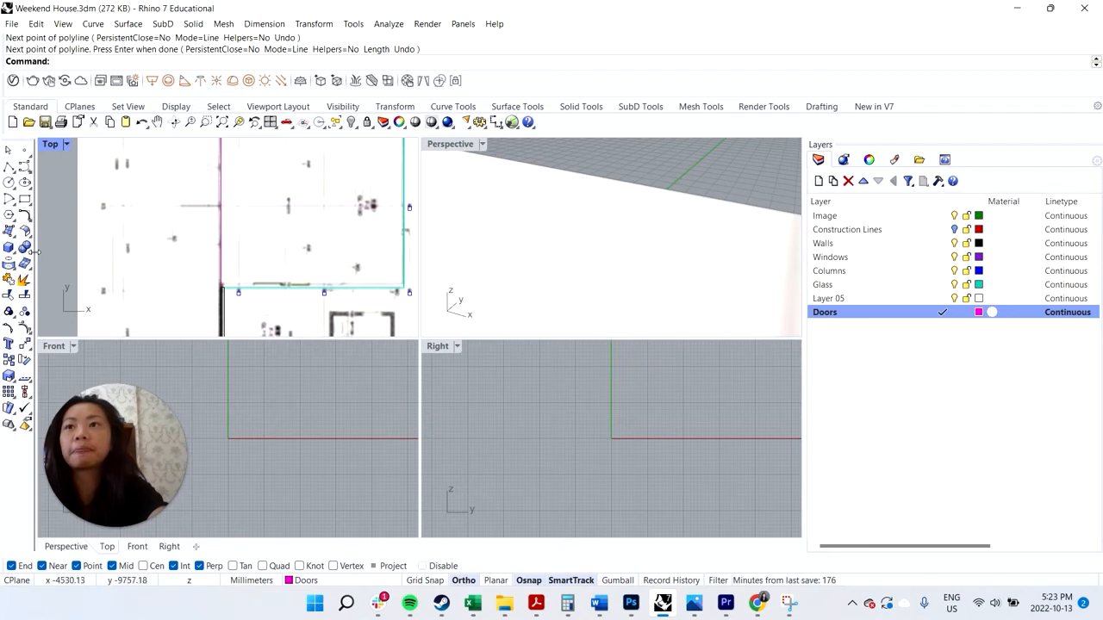
{"action": "left_click", "coordinate": [9, 167]}
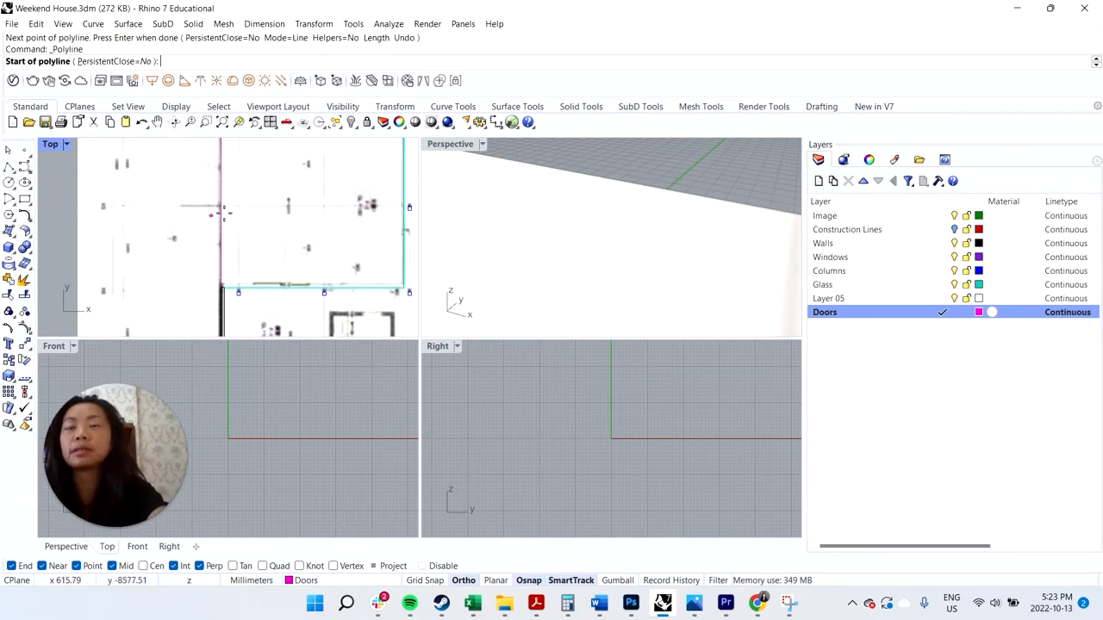
{"action": "left_click", "coordinate": [220, 209]}
{"action": "left_click", "coordinate": [220, 289]}
{"action": "key", "text": "Return"}
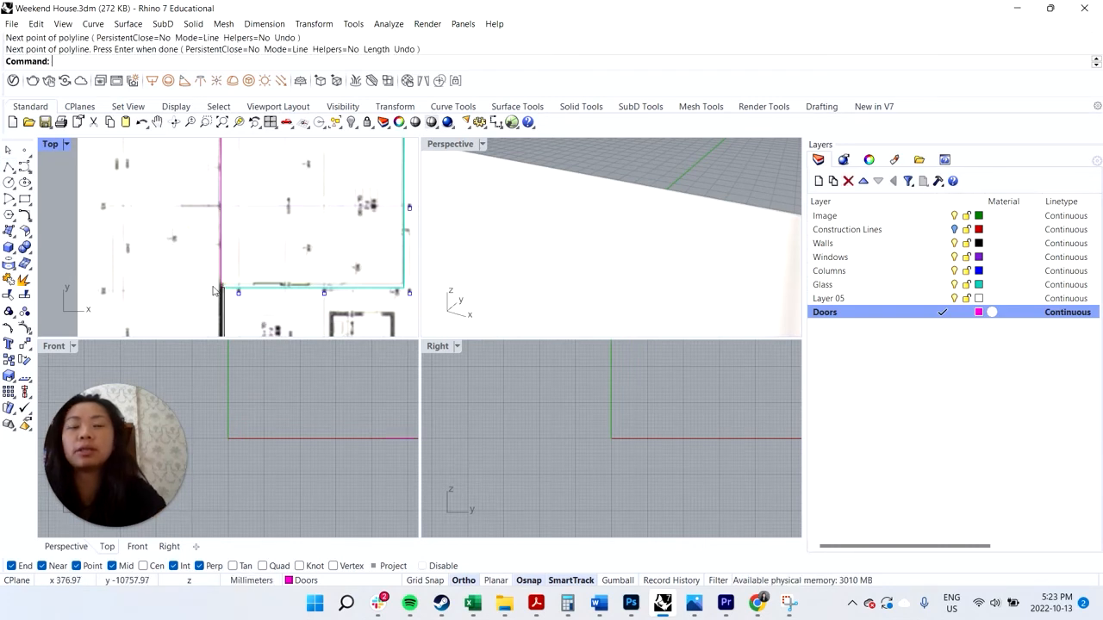
{"action": "left_click", "coordinate": [223, 184]}
{"action": "left_click", "coordinate": [228, 216]}
{"action": "key", "text": "Delete"}
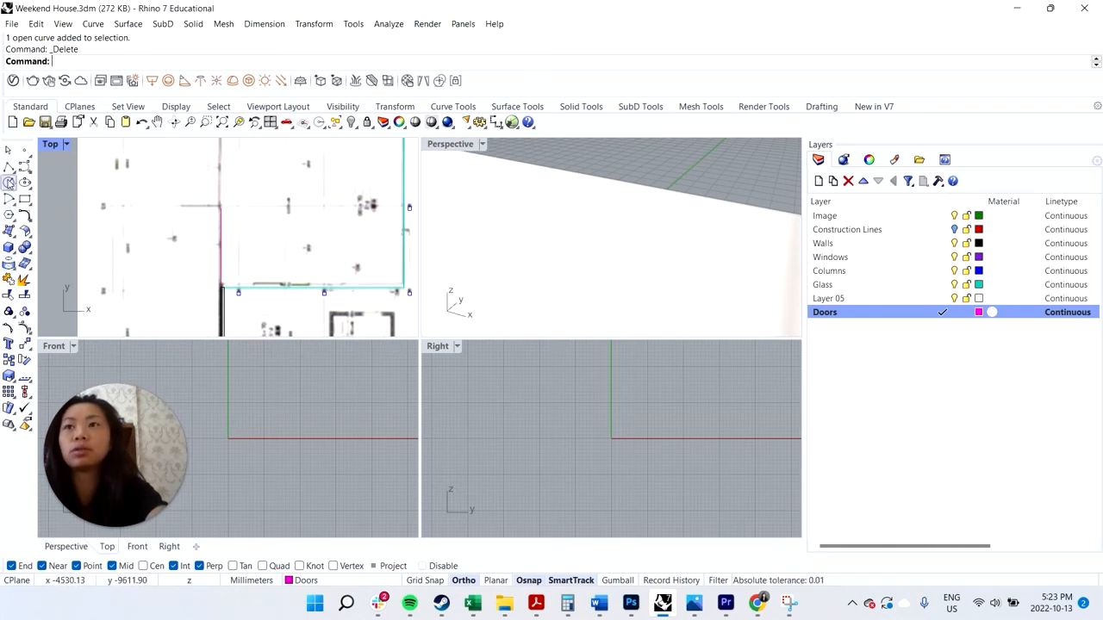
Draw a 2225 mm diameter circle centred on the lower wall end, plus a horizontal polyline from its centre outward past the circle's left edge.
{"action": "left_click", "coordinate": [8, 181]}
{"action": "left_click", "coordinate": [221, 286]}
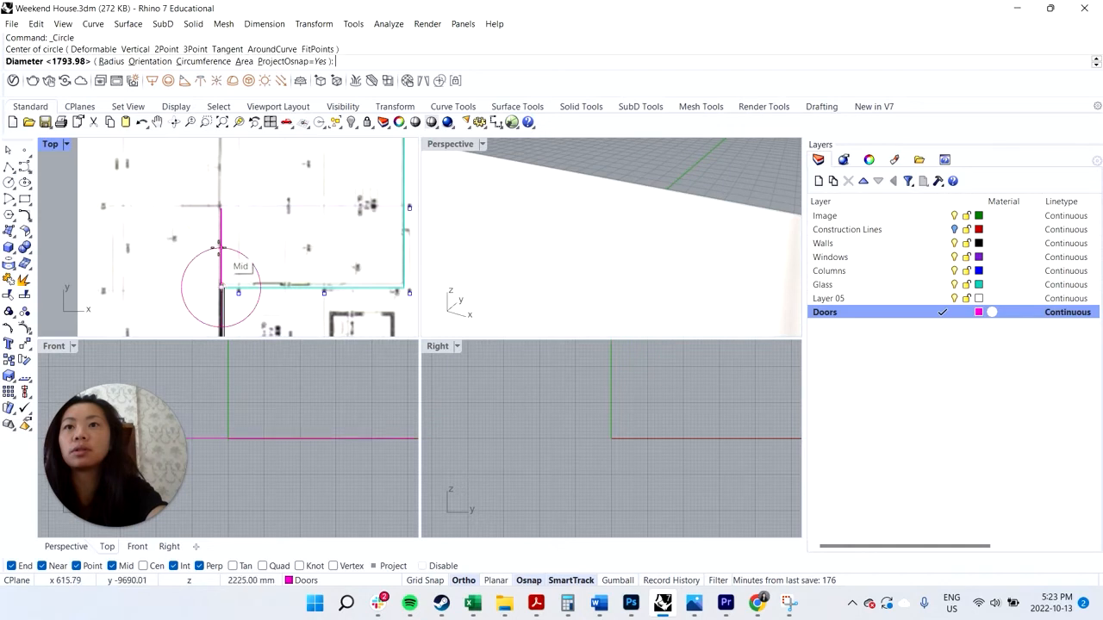
{"action": "left_click", "coordinate": [221, 251]}
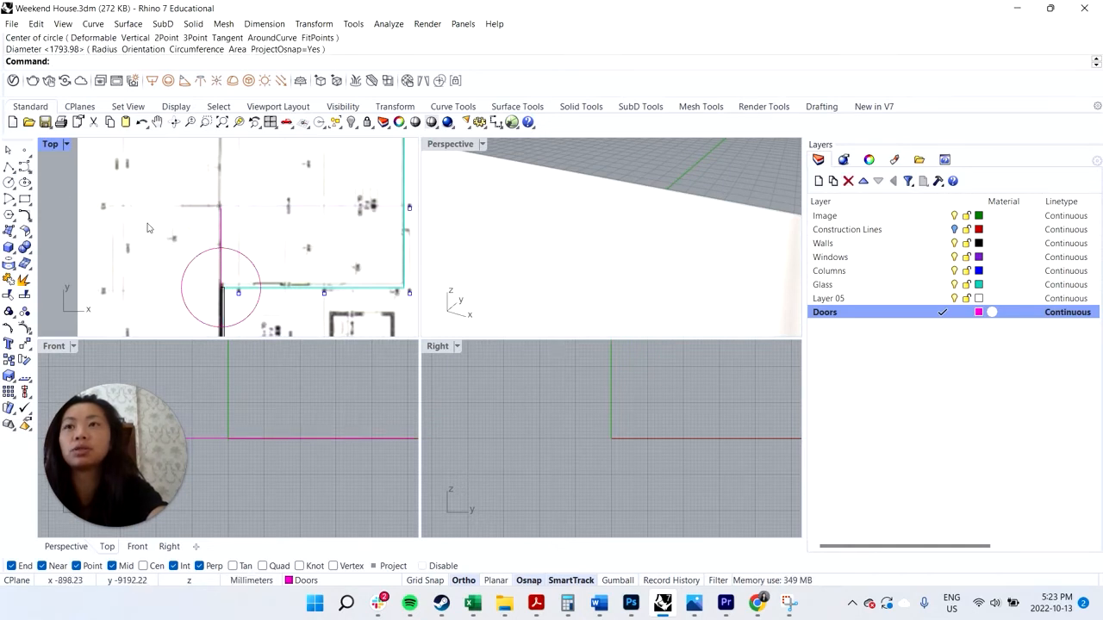
{"action": "left_click", "coordinate": [10, 167]}
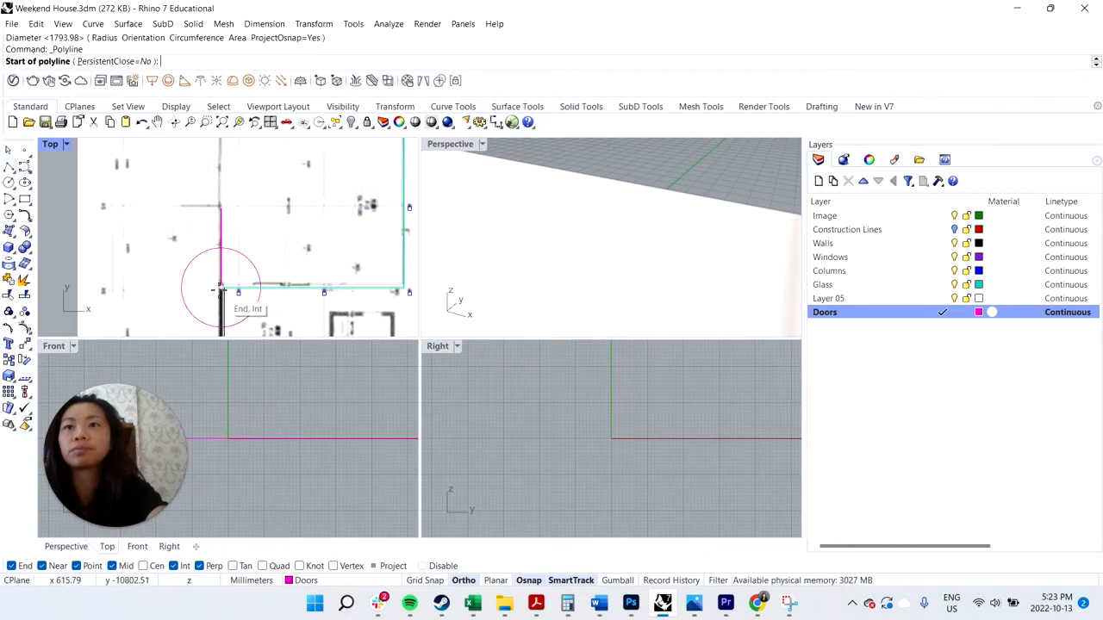
{"action": "left_click", "coordinate": [161, 287]}
{"action": "key", "text": "Return"}
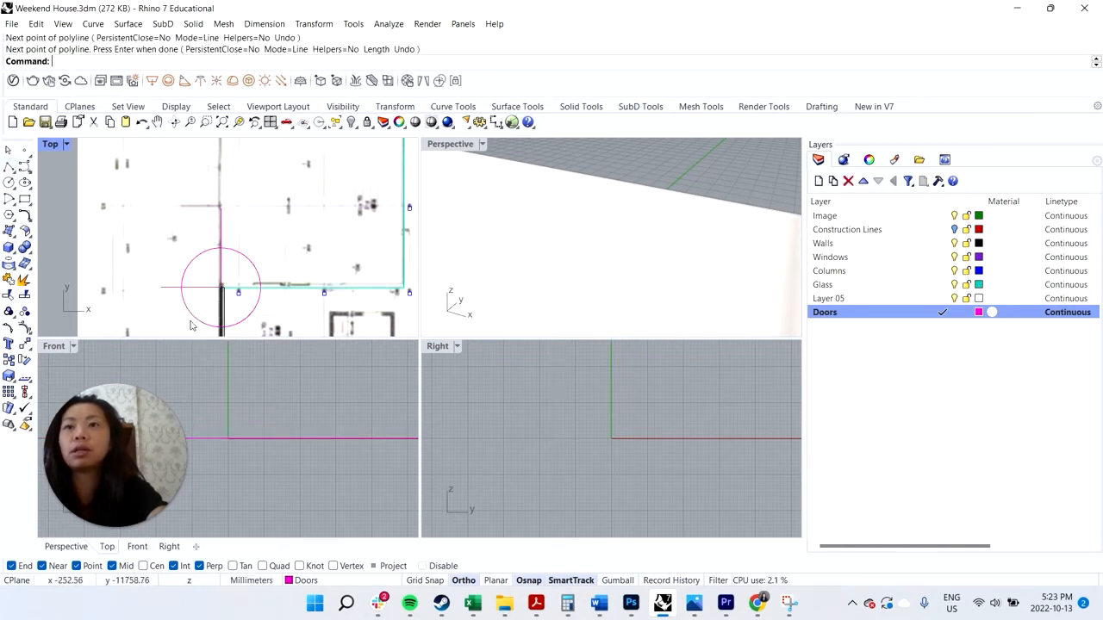
Trim the circle to its upper-left quarter and cut the horizontal line back to the circle's edge.
{"action": "type", "text": "trim"}
{"action": "key", "text": "Return"}
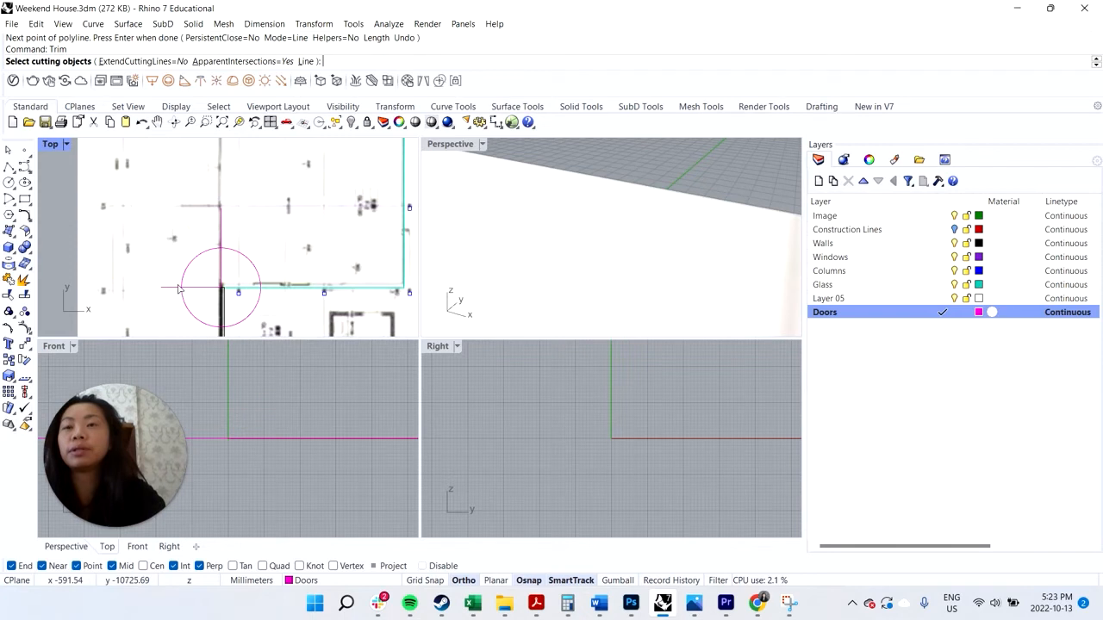
{"action": "left_click", "coordinate": [214, 292]}
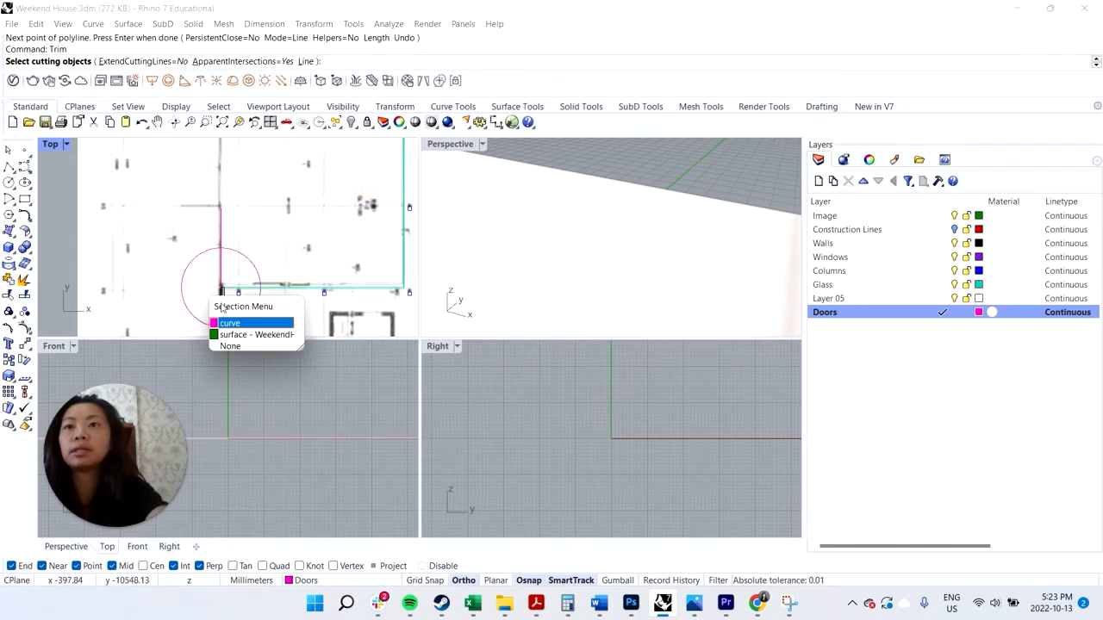
{"action": "left_click", "coordinate": [226, 318]}
{"action": "left_click", "coordinate": [220, 278]}
{"action": "left_click", "coordinate": [204, 256]}
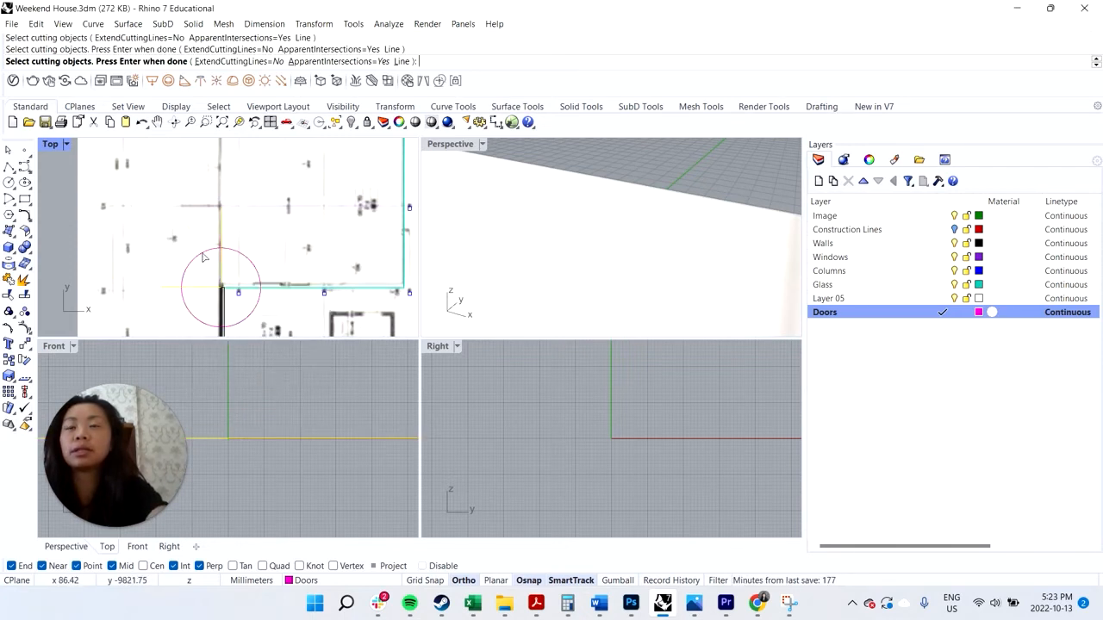
{"action": "left_click", "coordinate": [202, 254]}
{"action": "left_click", "coordinate": [245, 293]}
{"action": "left_click", "coordinate": [245, 294]}
{"action": "key", "text": "Return"}
{"action": "left_click", "coordinate": [175, 292]}
{"action": "left_click", "coordinate": [205, 324]}
{"action": "left_click", "coordinate": [193, 311]}
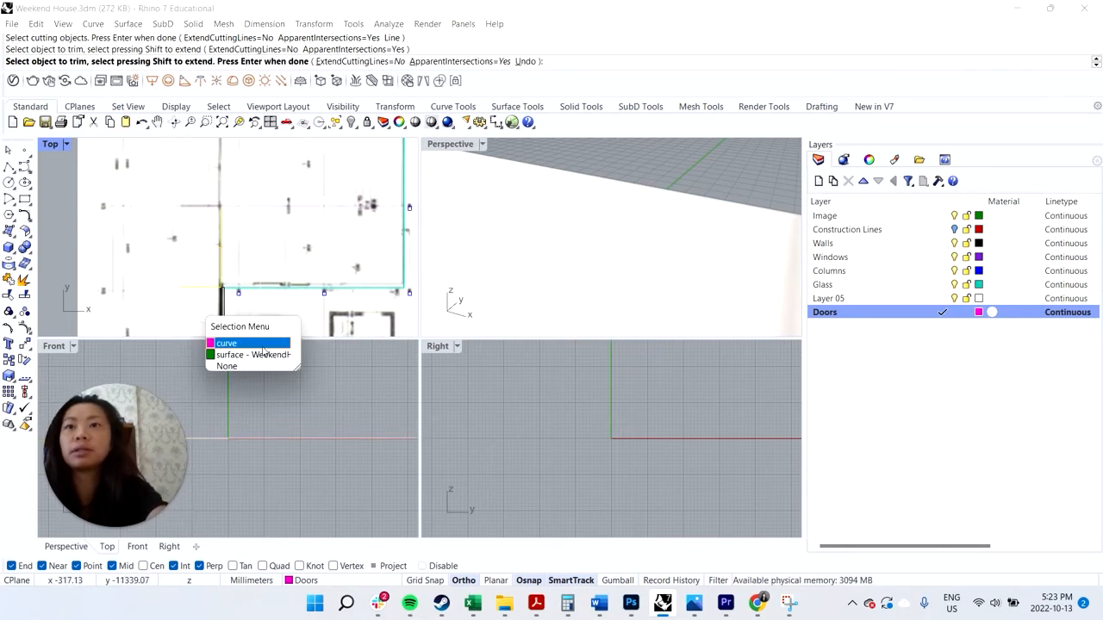
{"action": "key", "text": "Return"}
{"action": "key", "text": "Return"}
Delete the vertical guide line in the opening and join the door leaf line with its swing arc.
{"action": "left_click", "coordinate": [222, 277]}
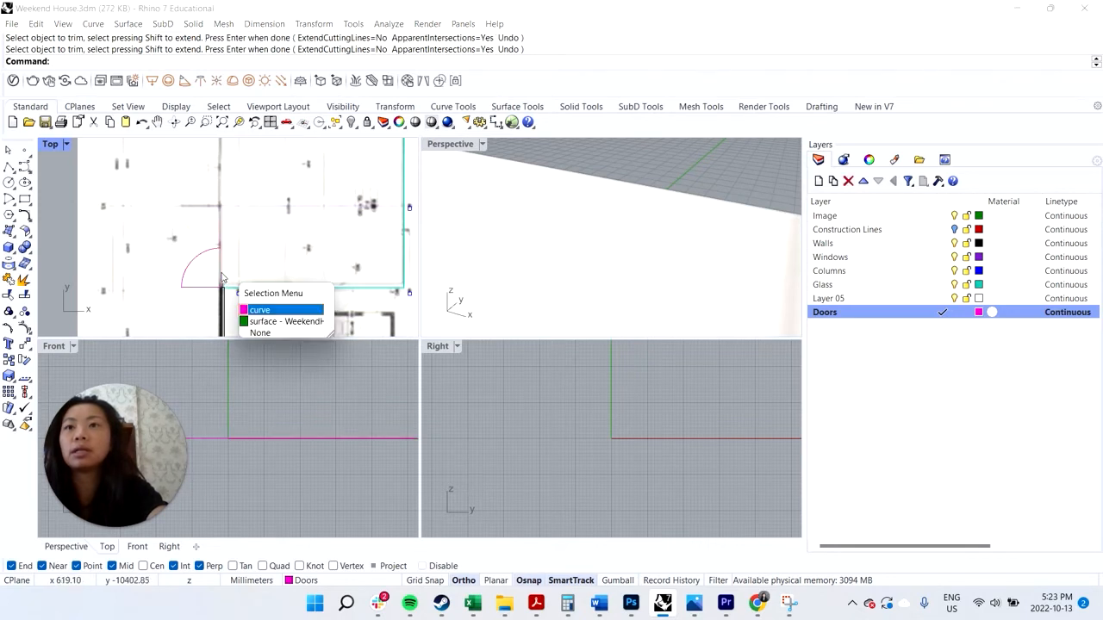
{"action": "left_click", "coordinate": [273, 311]}
{"action": "key", "text": "Delete"}
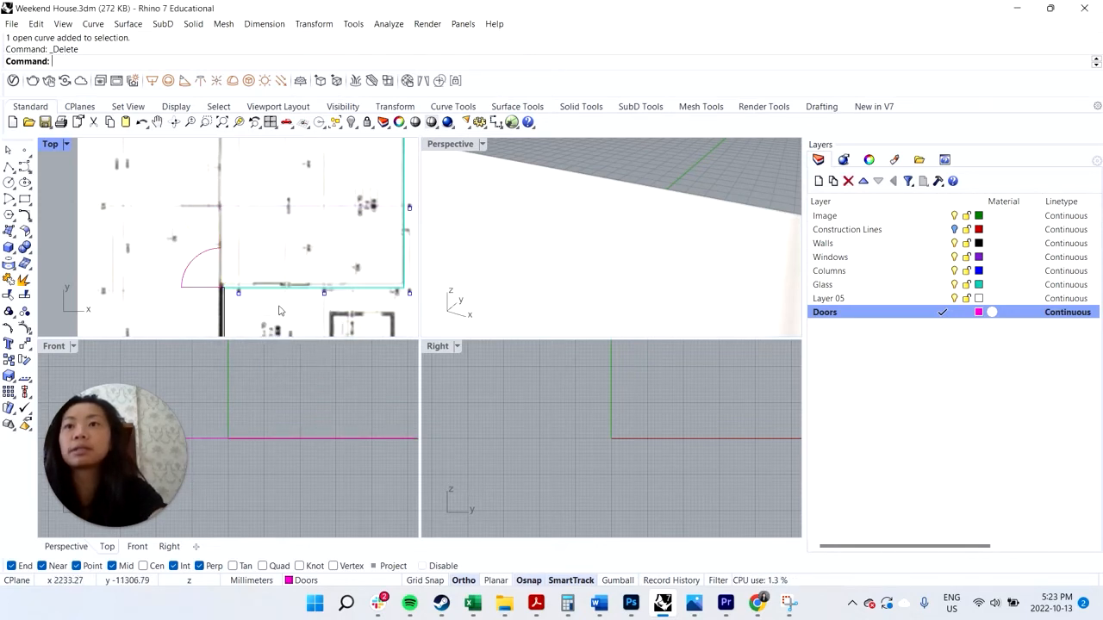
{"action": "left_click", "coordinate": [203, 290]}
{"action": "left_click", "coordinate": [242, 323]}
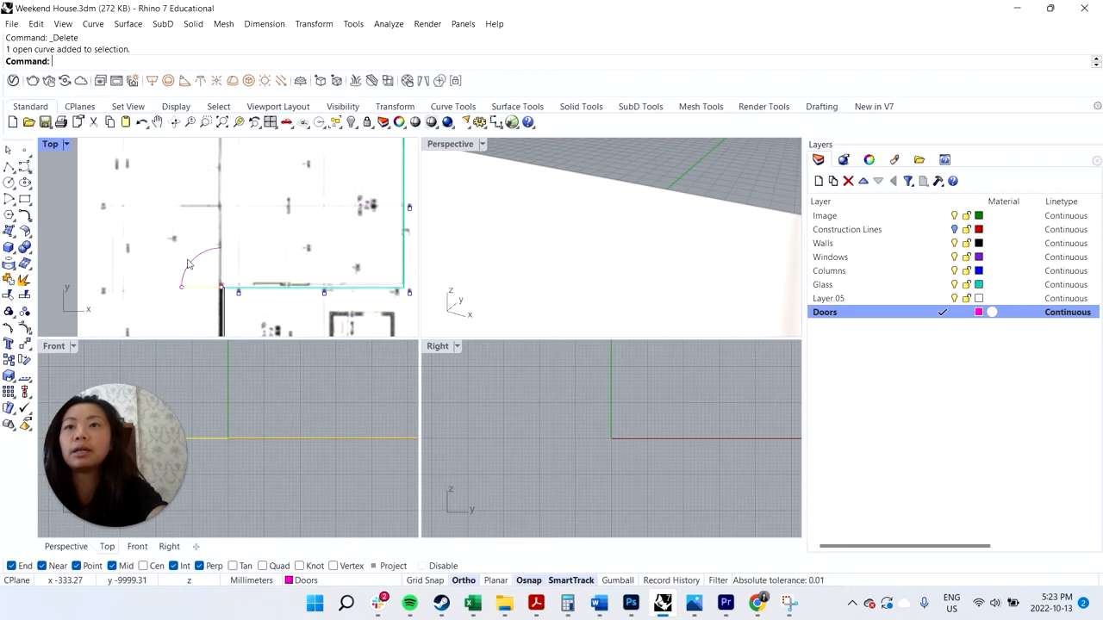
{"action": "left_click", "coordinate": [192, 265]}
{"action": "left_click", "coordinate": [245, 297]}
{"action": "key", "text": "ctrl+j"}
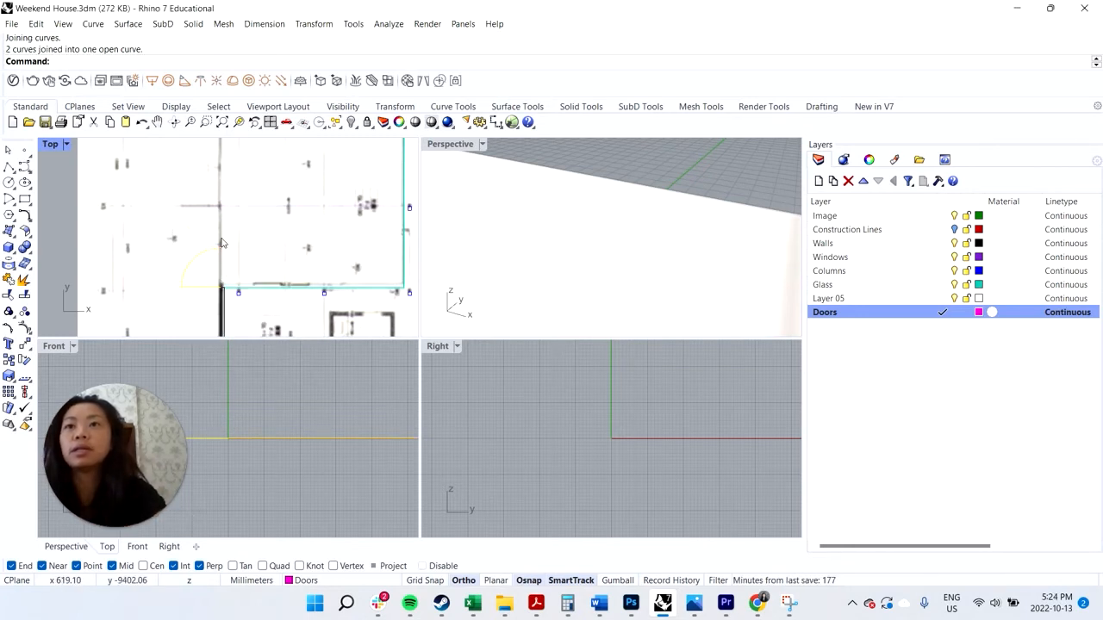
Mirror a copy of the joined door upward about a horizontal line through the swing arc's upper end.
{"action": "type", "text": "Mirror"}
{"action": "key", "text": "Return"}
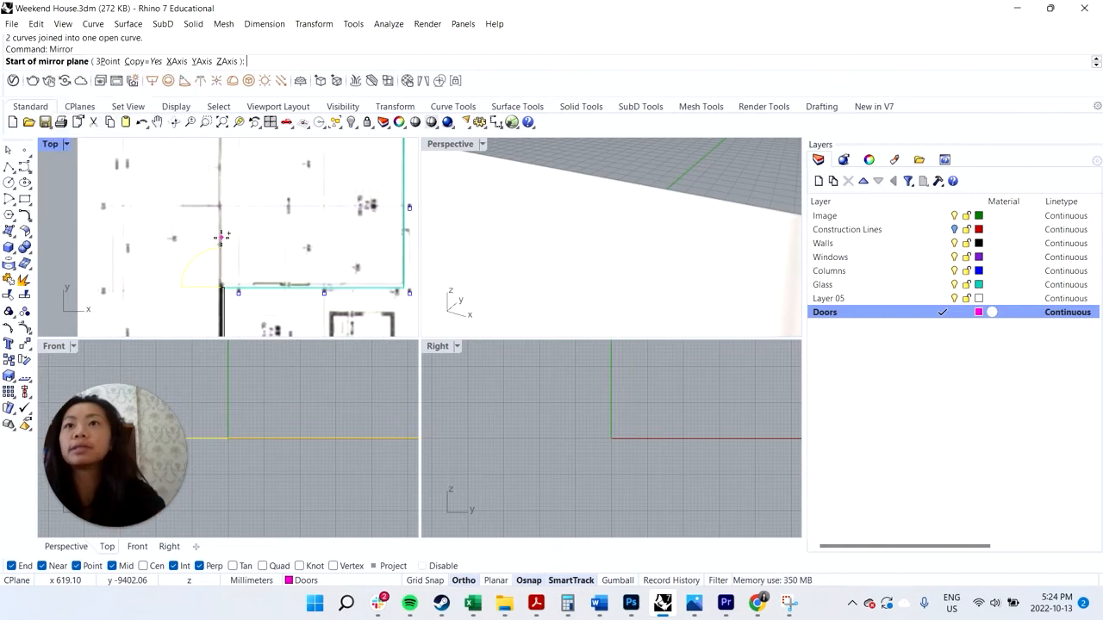
{"action": "left_click", "coordinate": [220, 248]}
{"action": "left_click", "coordinate": [134, 250]}
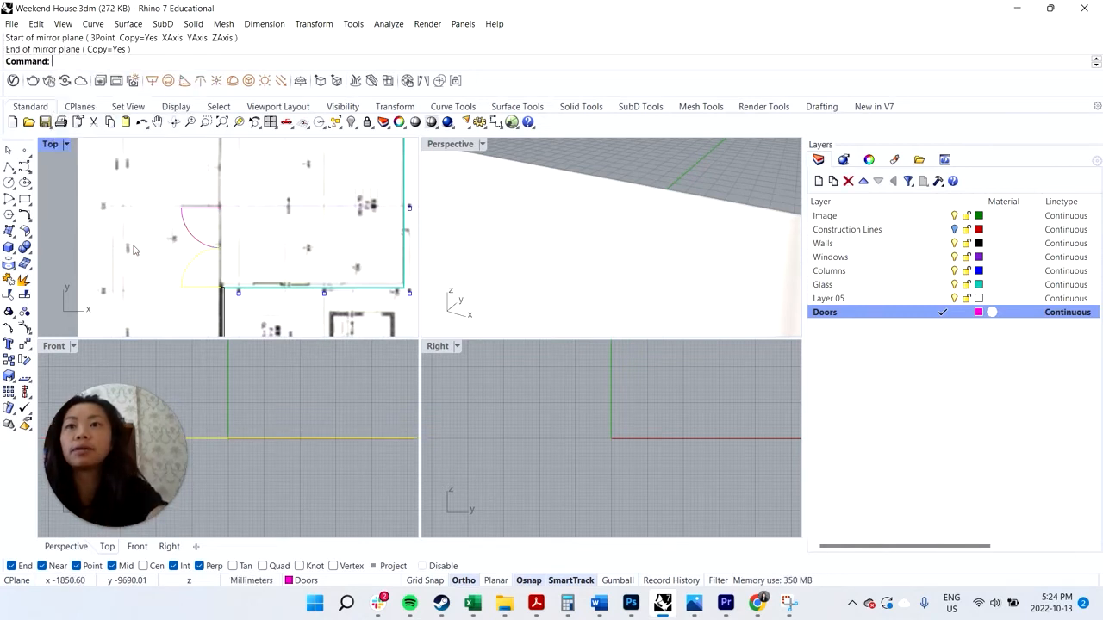
Copy the pair of doors straight up so the copy fills the upper half of the left opening.
{"action": "left_click", "coordinate": [206, 248]}
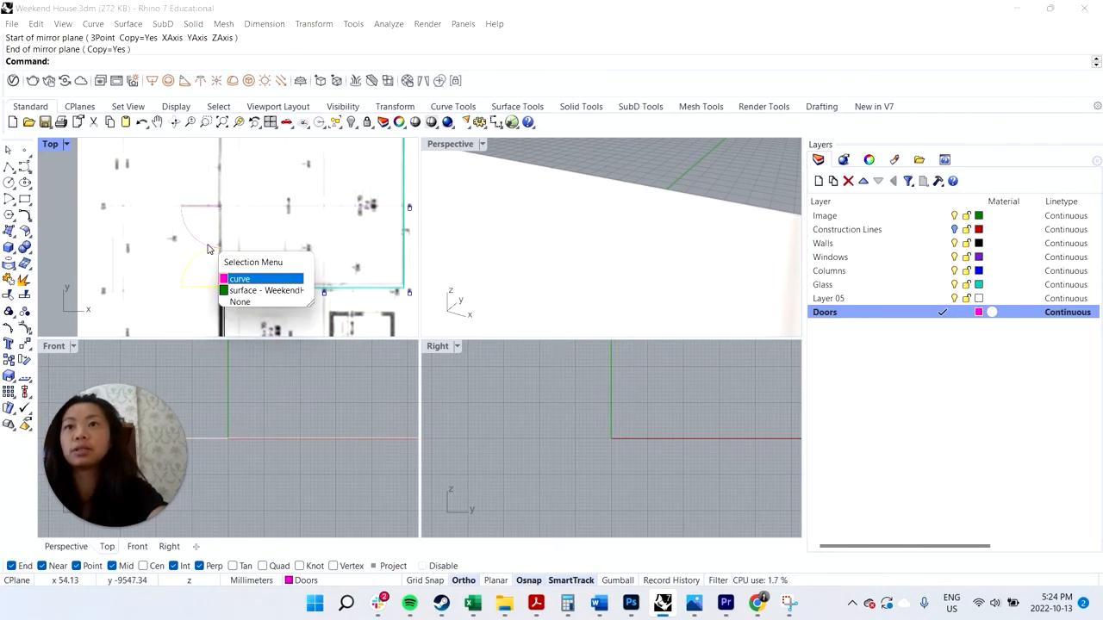
{"action": "left_click", "coordinate": [249, 280]}
{"action": "type", "text": "Copy"}
{"action": "key", "text": "Return"}
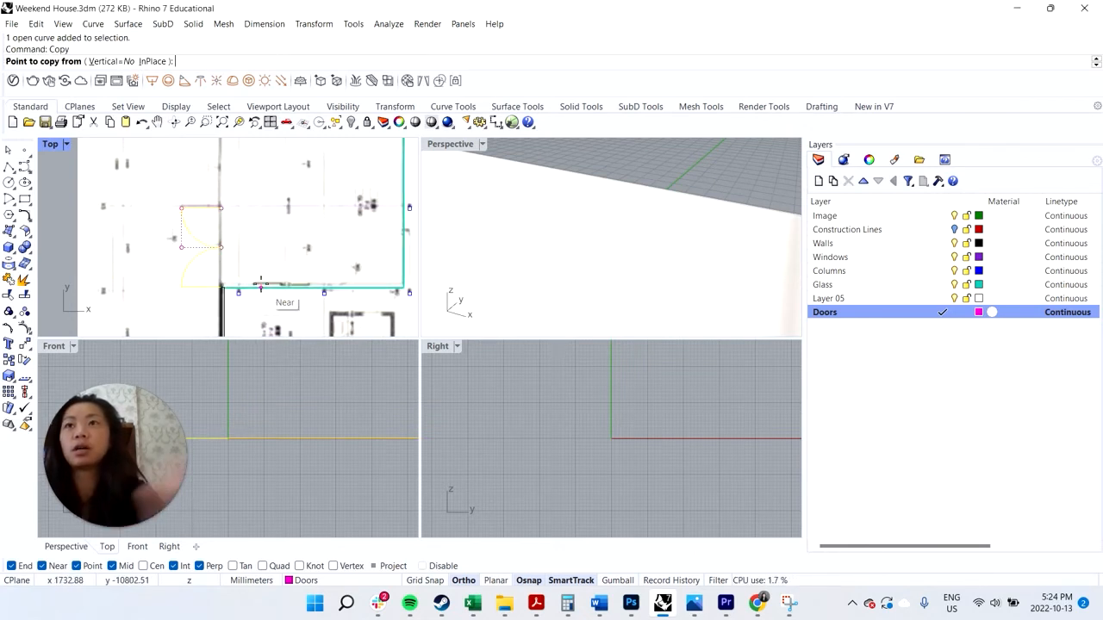
{"action": "left_click", "coordinate": [220, 247]}
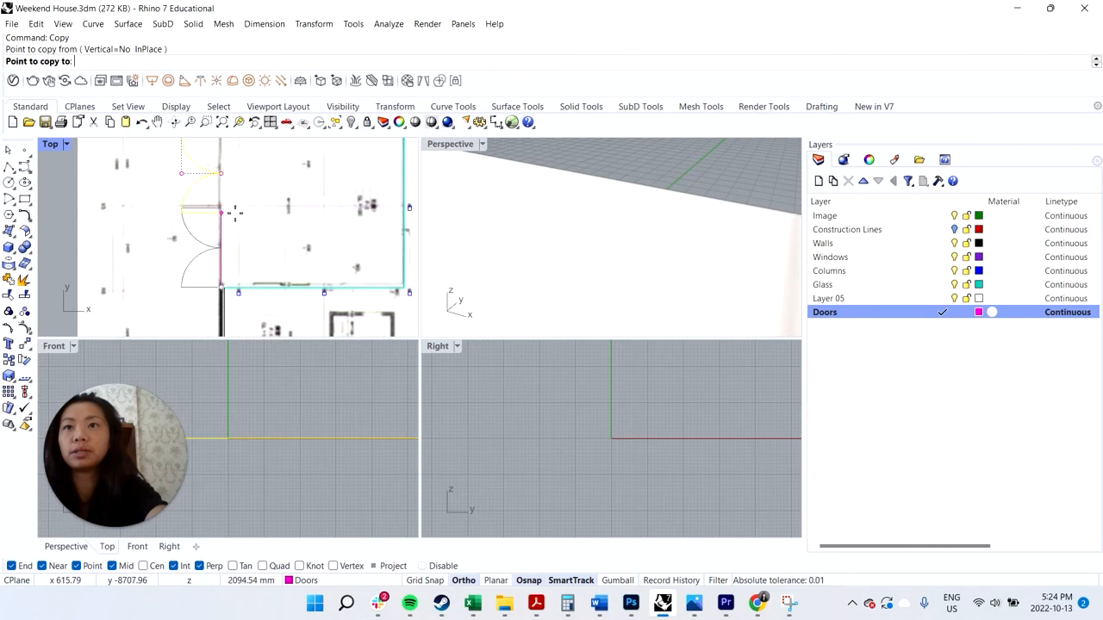
{"action": "left_click", "coordinate": [222, 206]}
{"action": "key", "text": "Return"}
{"action": "scroll", "coordinate": [241, 213], "scroll_direction": "down", "scroll_amount": 2}
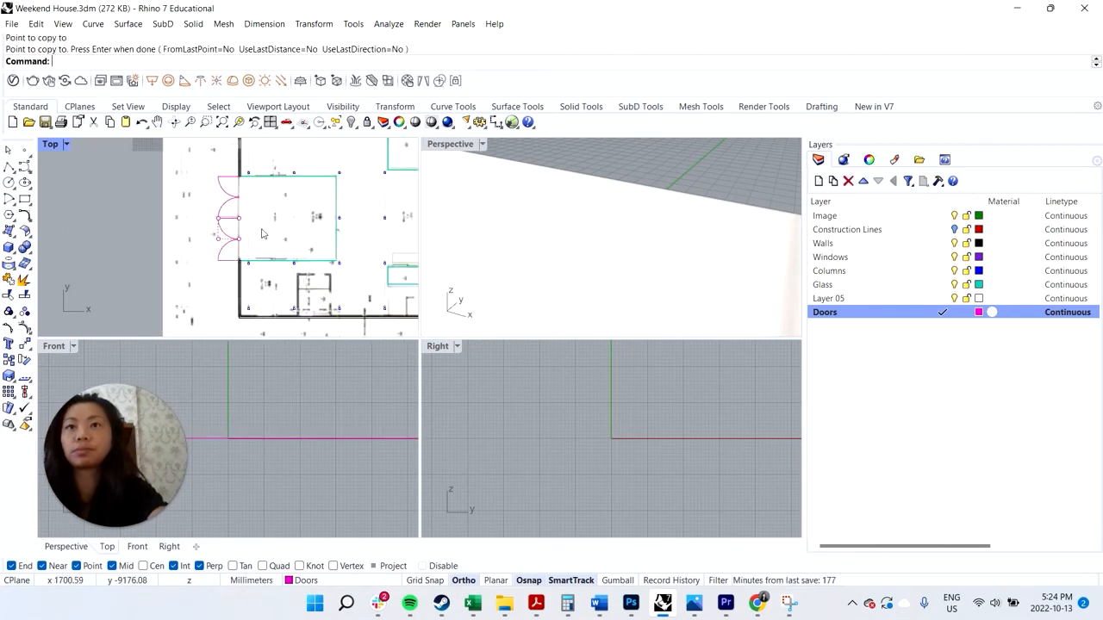
{"action": "left_click", "coordinate": [114, 253]}
Start a polyline at the left wall's end in the upper wall opening and make Windows the current layer.
{"action": "right_click_drag", "start_coordinate": [270, 212], "coordinate": [212, 289]}
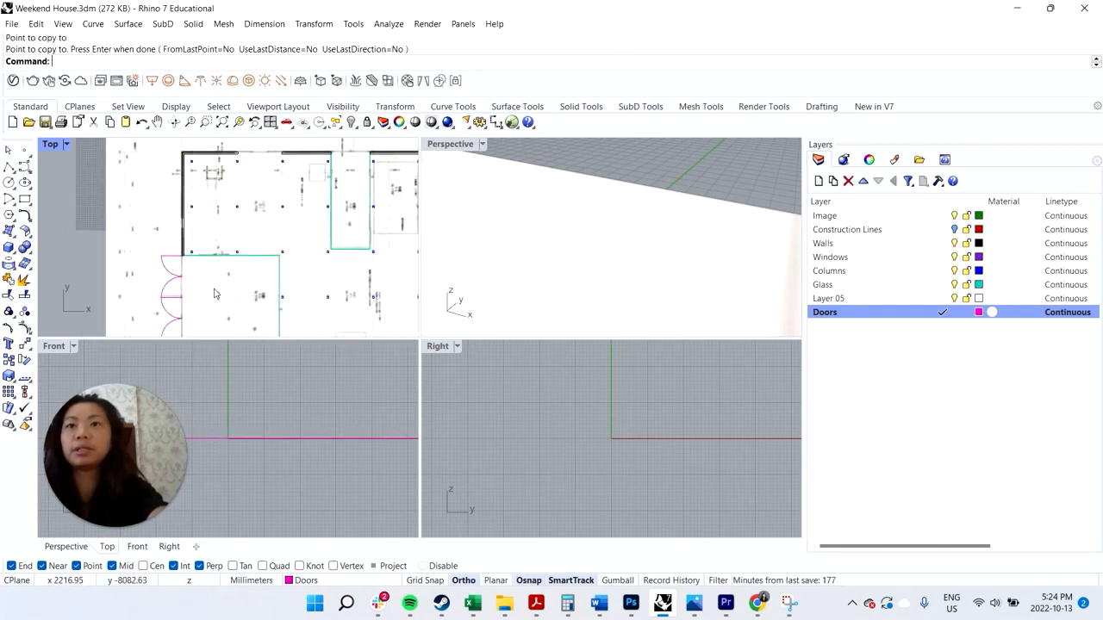
{"action": "right_click_drag", "start_coordinate": [286, 175], "coordinate": [256, 243]}
{"action": "scroll", "coordinate": [224, 214], "scroll_direction": "up", "scroll_amount": 5}
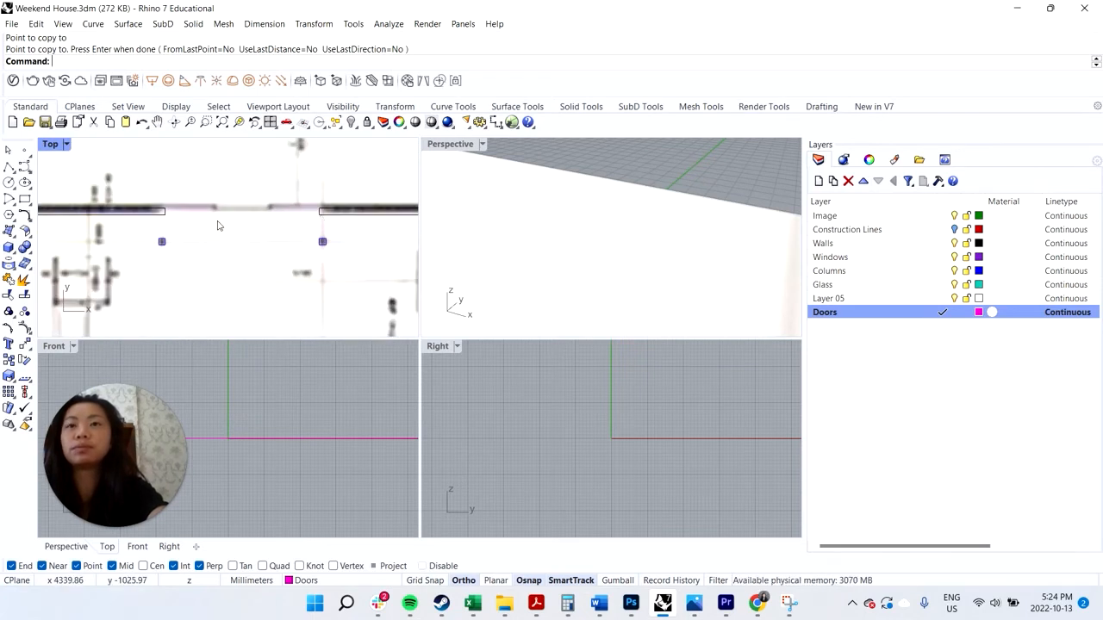
{"action": "left_click", "coordinate": [8, 166]}
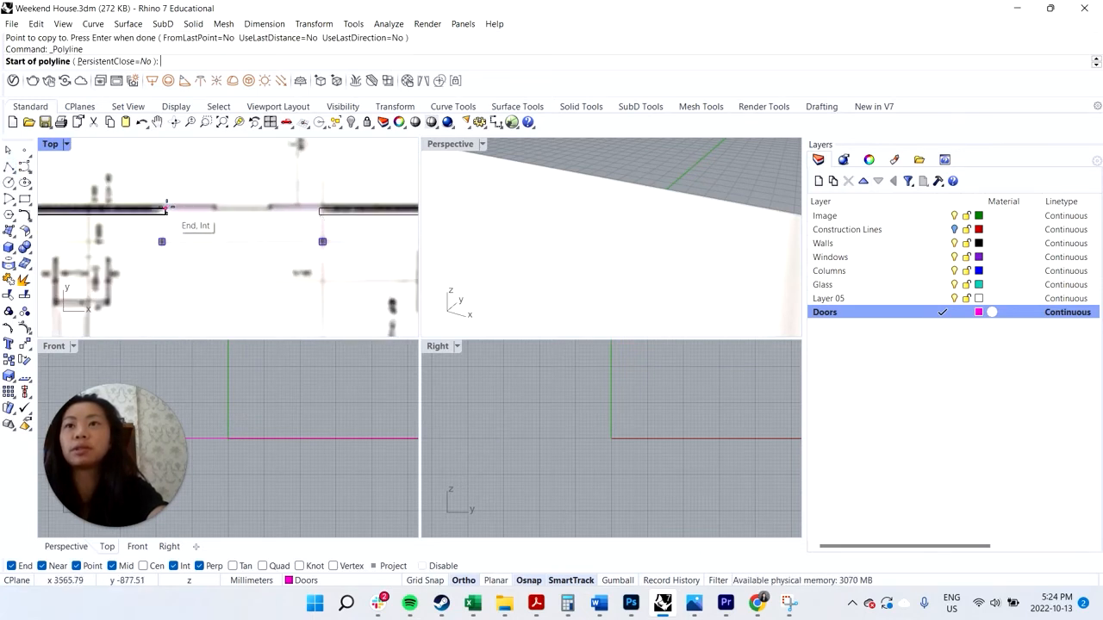
{"action": "left_click", "coordinate": [163, 209]}
{"action": "scroll", "coordinate": [181, 211], "scroll_direction": "up", "scroll_amount": 2}
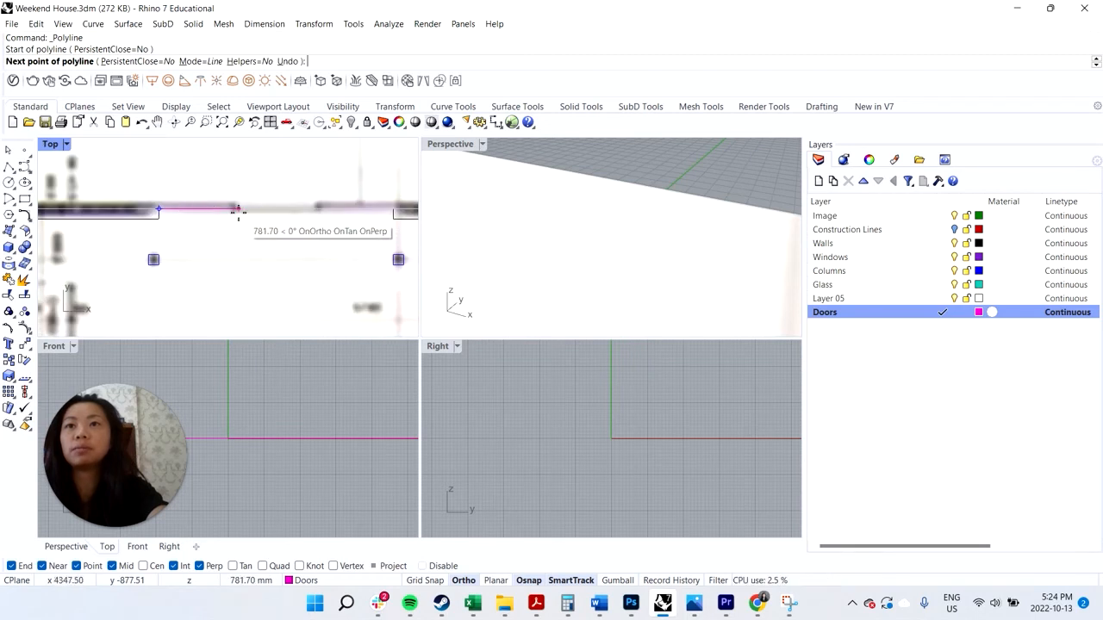
{"action": "left_click", "coordinate": [930, 260]}
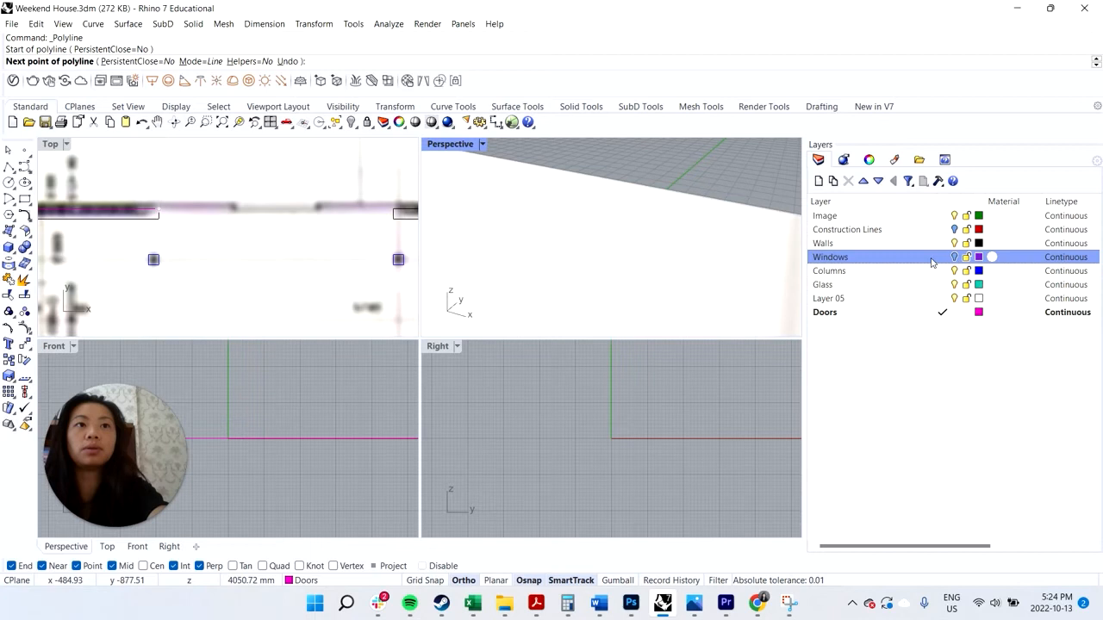
{"action": "left_click", "coordinate": [944, 258]}
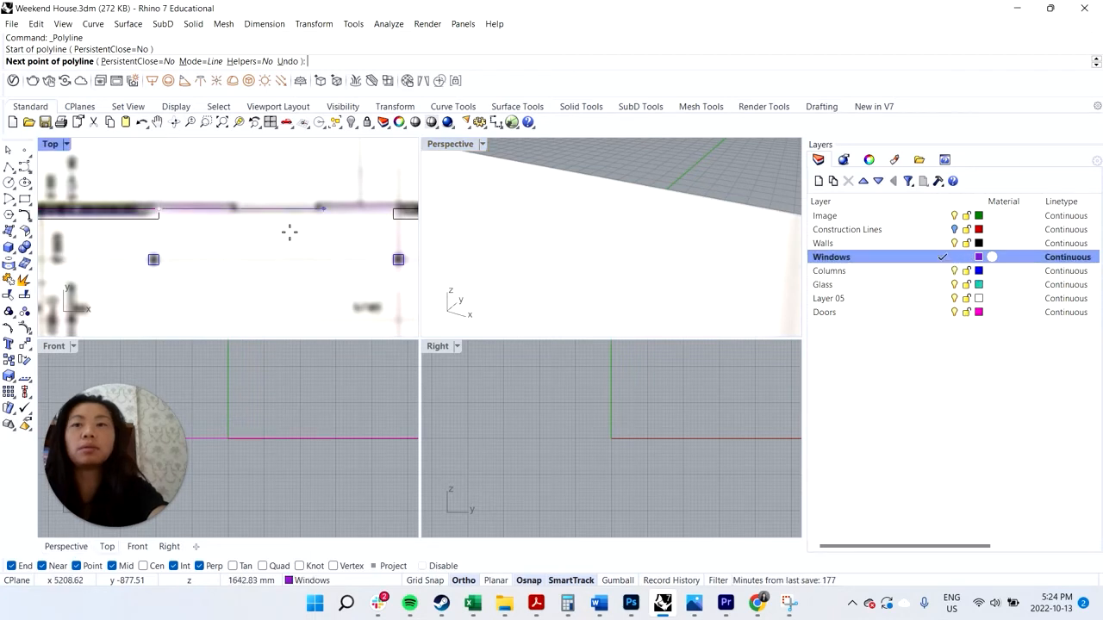
Complete the polyline as a closed, thin rectangular window panel 750 mm long, with its depth ending at the wall end's midpoint.
{"action": "type", "text": "750"}
{"action": "key", "text": "Return"}
{"action": "left_click", "coordinate": [236, 207]}
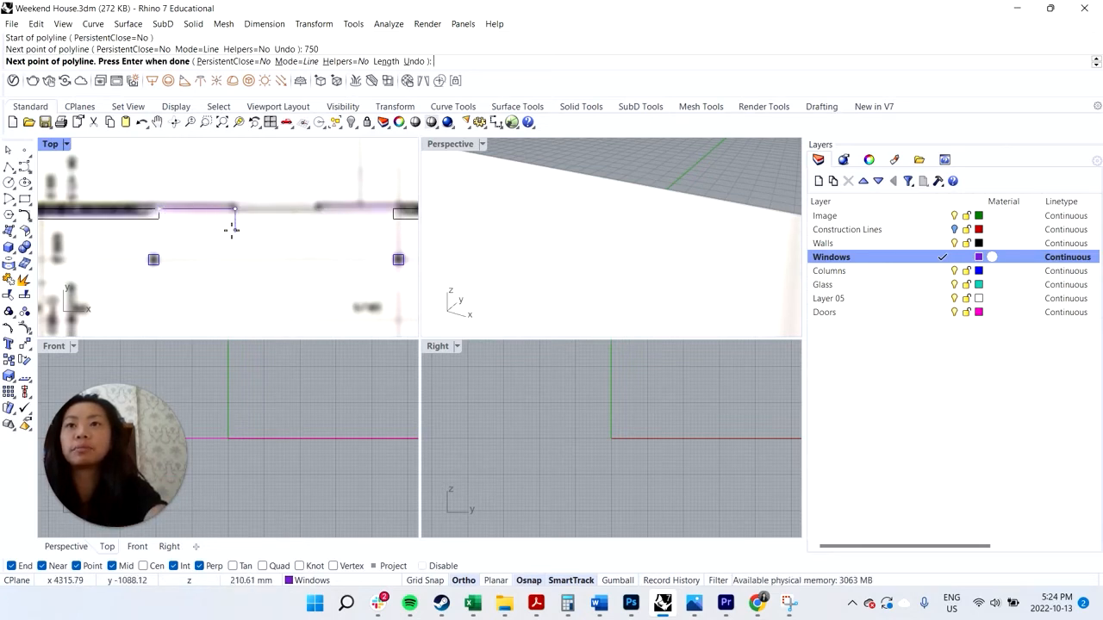
{"action": "scroll", "coordinate": [231, 214], "scroll_direction": "up", "scroll_amount": 4}
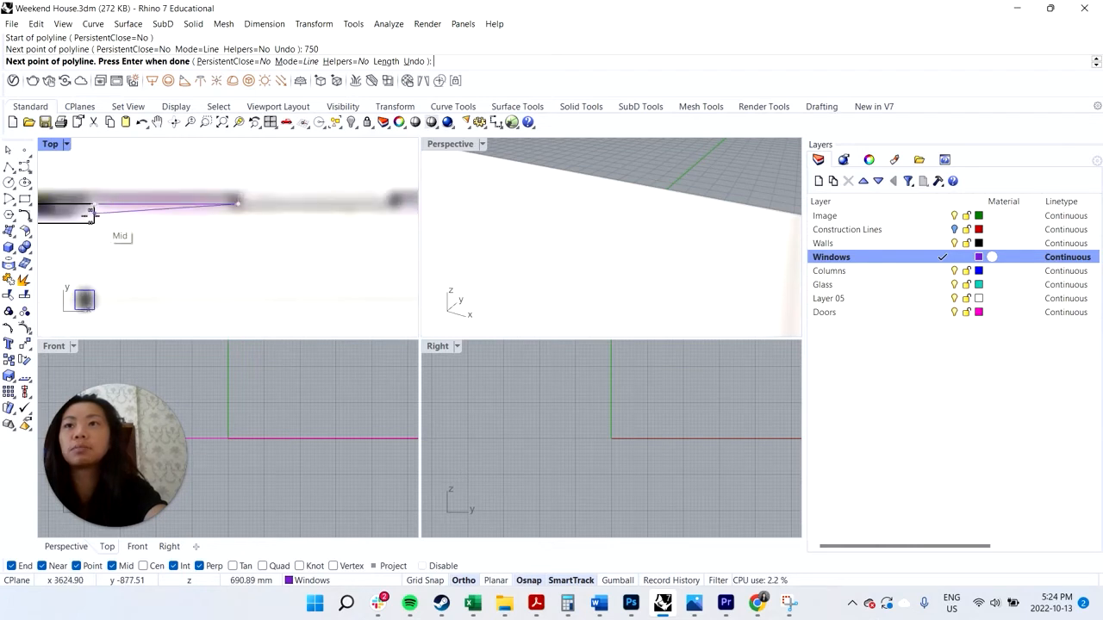
{"action": "left_click", "coordinate": [236, 213]}
{"action": "left_click", "coordinate": [95, 213]}
{"action": "type", "text": "c"}
{"action": "key", "text": "Return"}
Copy the window panel horizontally to the right side of the same opening, against the right wall's end.
{"action": "left_click", "coordinate": [138, 211]}
{"action": "left_click", "coordinate": [177, 239]}
{"action": "scroll", "coordinate": [234, 220], "scroll_direction": "down", "scroll_amount": 3}
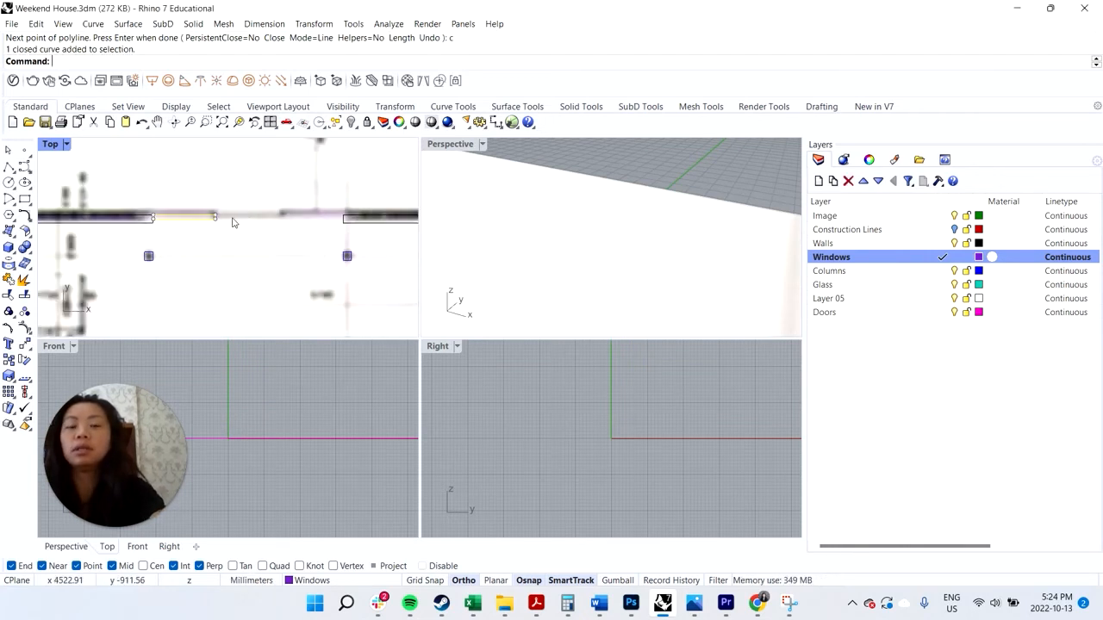
{"action": "type", "text": "copy"}
{"action": "key", "text": "Return"}
{"action": "left_click", "coordinate": [226, 216]}
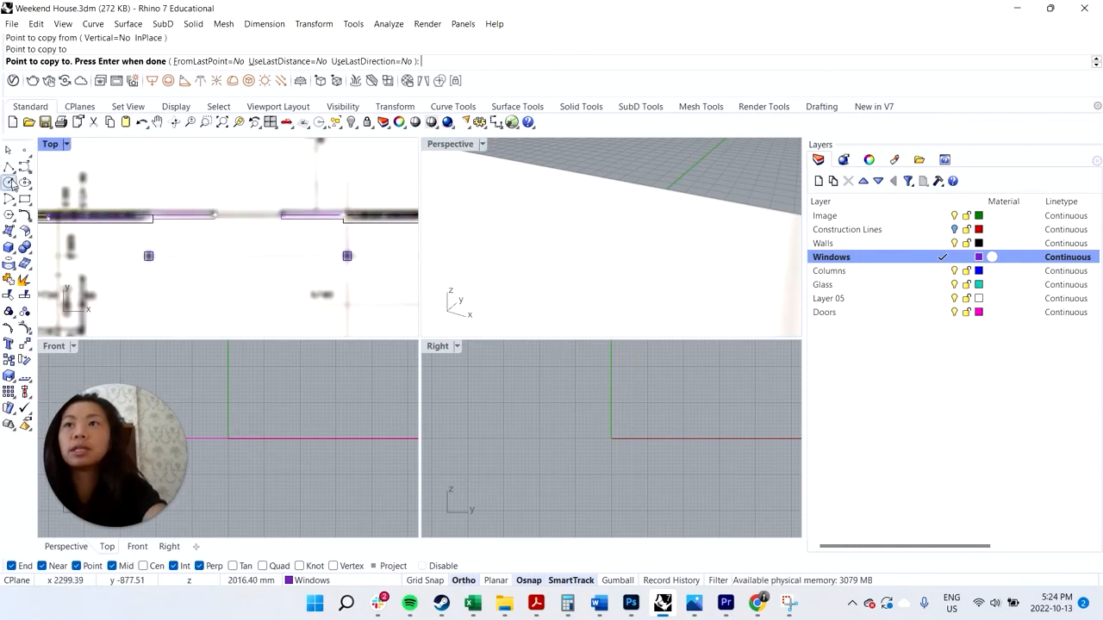
{"action": "key", "text": "Return"}
Copy the left window panel so the copy's upper-left corner meets the original's lower-right corner, in the middle of the opening.
{"action": "type", "text": "Copy"}
{"action": "key", "text": "Return"}
{"action": "left_click", "coordinate": [155, 210]}
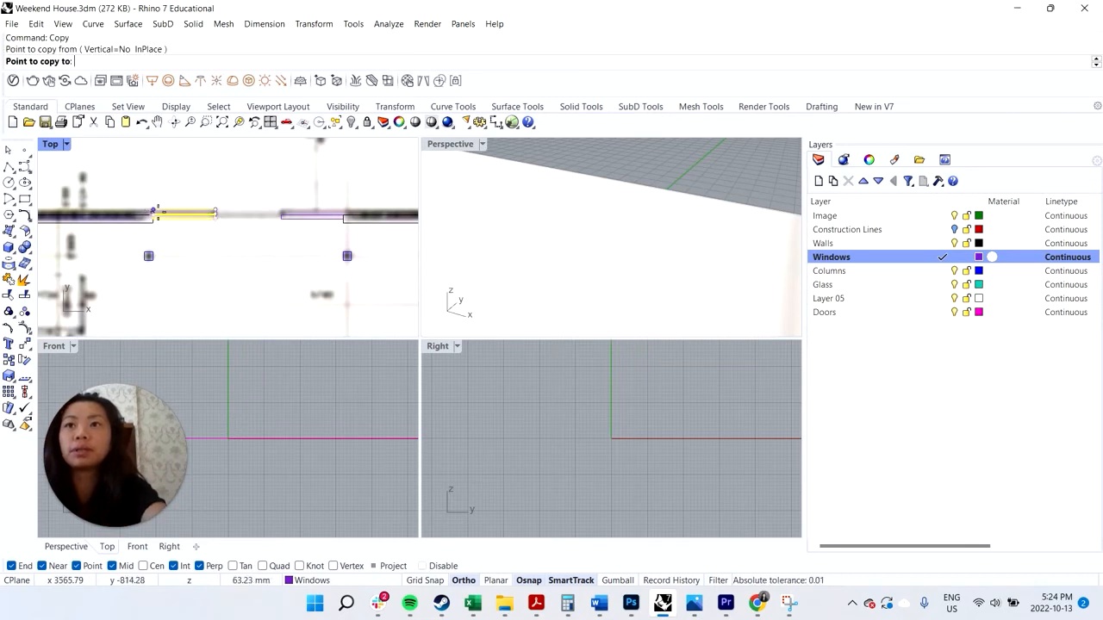
{"action": "left_click", "coordinate": [216, 220]}
{"action": "key", "text": "Return"}
Try to stretch the middle window panel horizontally to the right panel's edge with Scale1D, and undo the scaling.
{"action": "scroll", "coordinate": [249, 220], "scroll_direction": "up", "scroll_amount": 6}
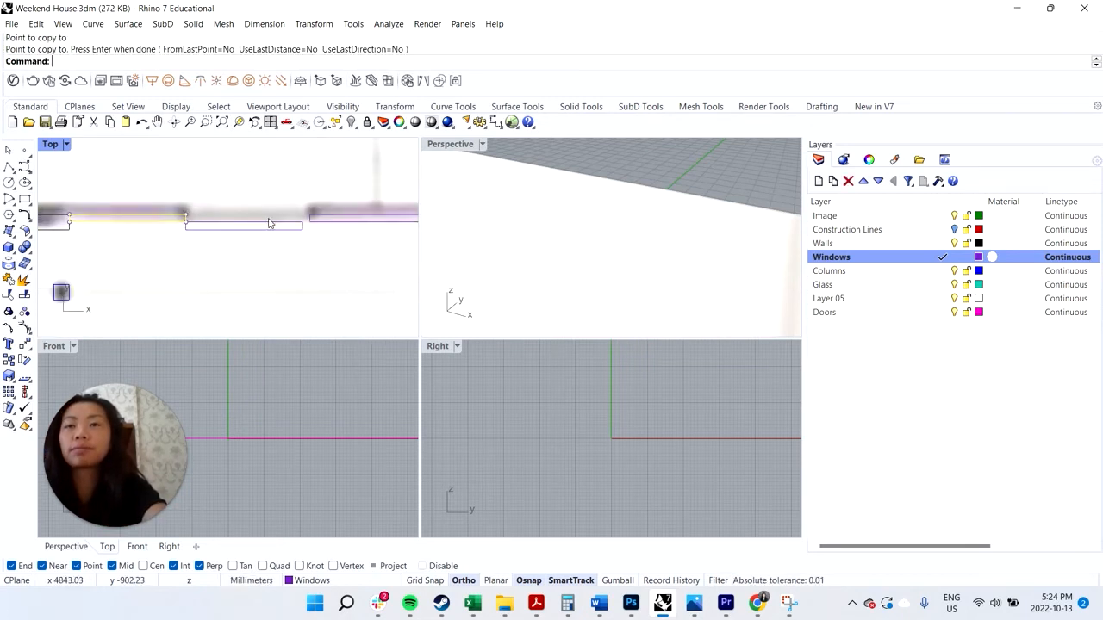
{"action": "left_click", "coordinate": [273, 225]}
{"action": "left_click", "coordinate": [325, 257]}
{"action": "scroll", "coordinate": [290, 207], "scroll_direction": "up", "scroll_amount": 1}
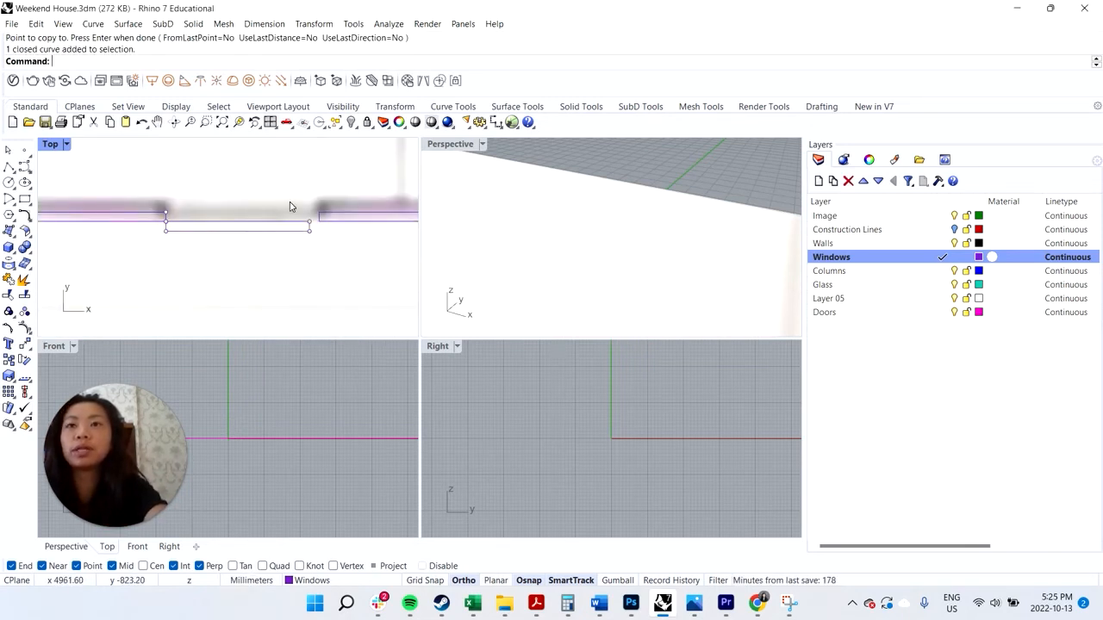
{"action": "type", "text": "Scale1D"}
{"action": "key", "text": "Return"}
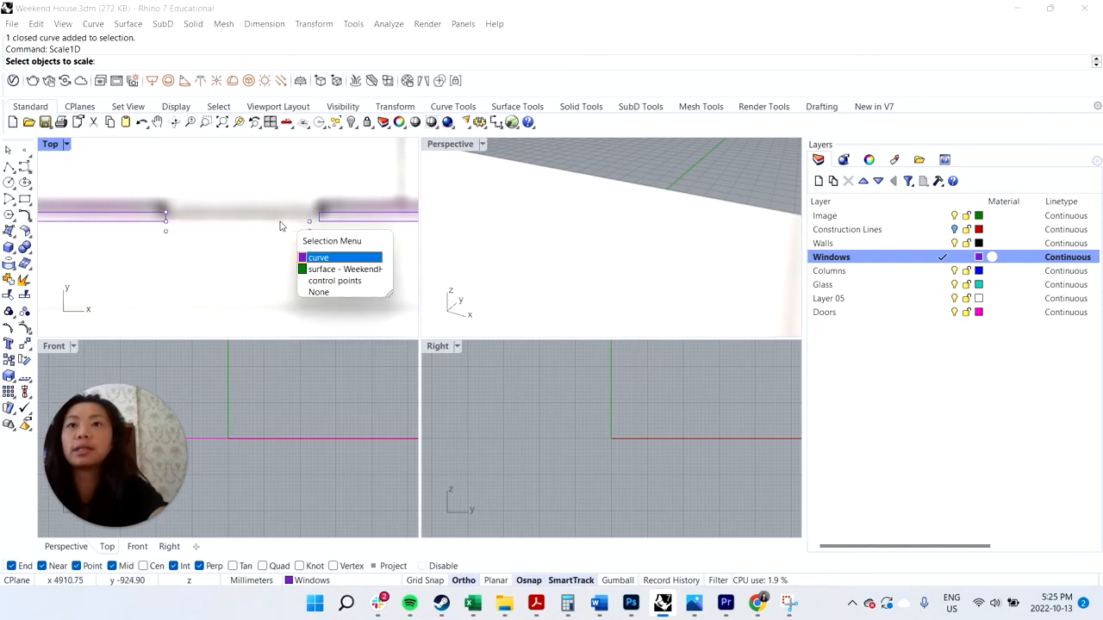
{"action": "left_click", "coordinate": [321, 258]}
{"action": "key", "text": "Return"}
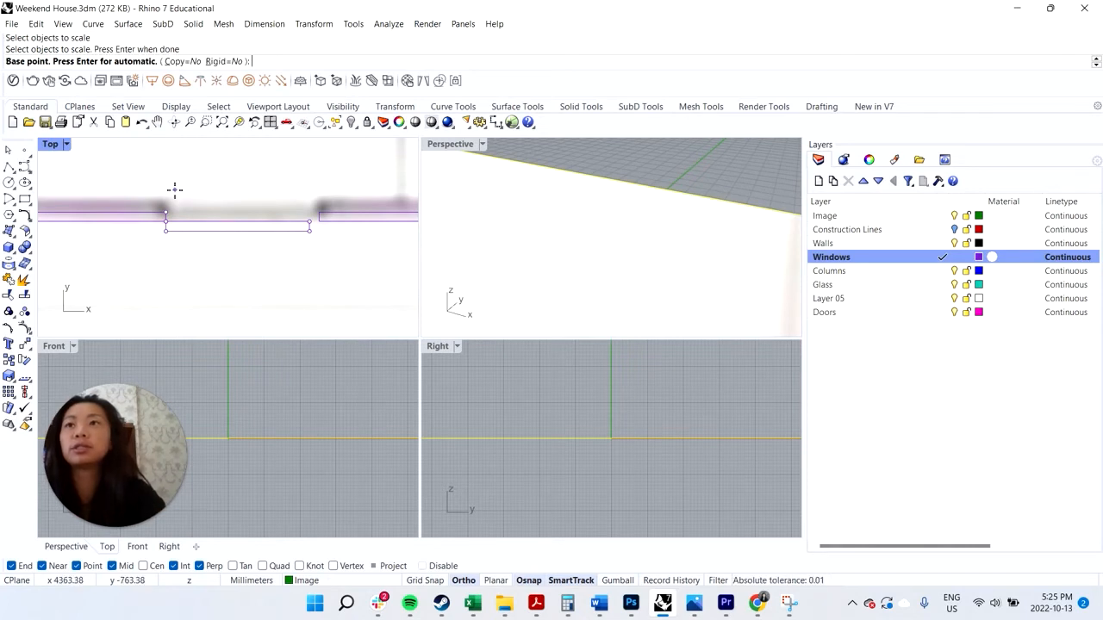
{"action": "left_click", "coordinate": [165, 220]}
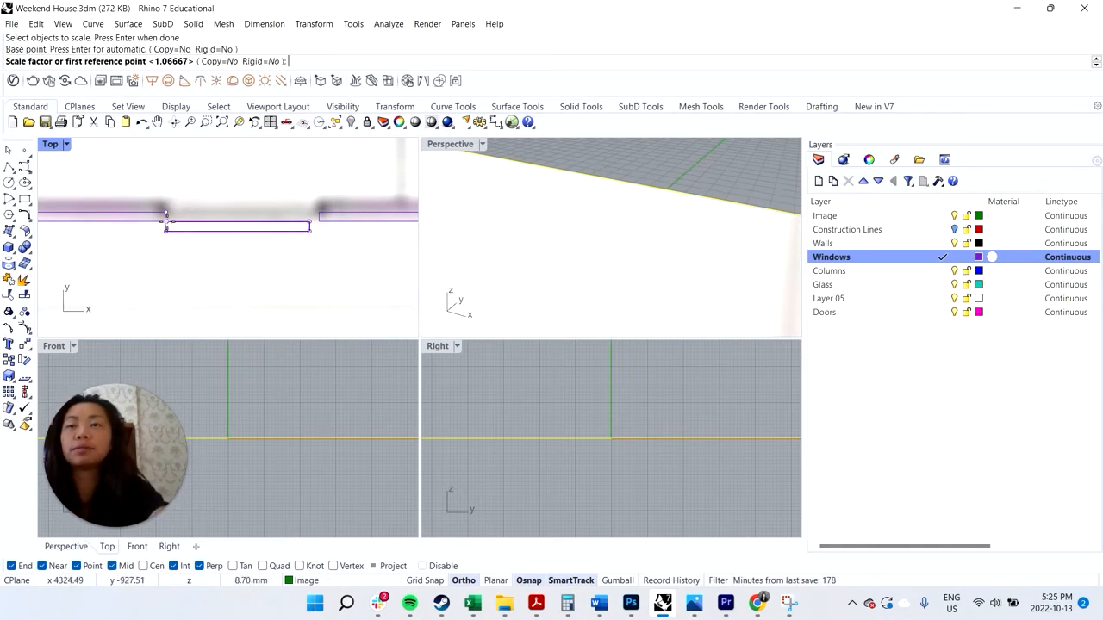
{"action": "left_click", "coordinate": [308, 220]}
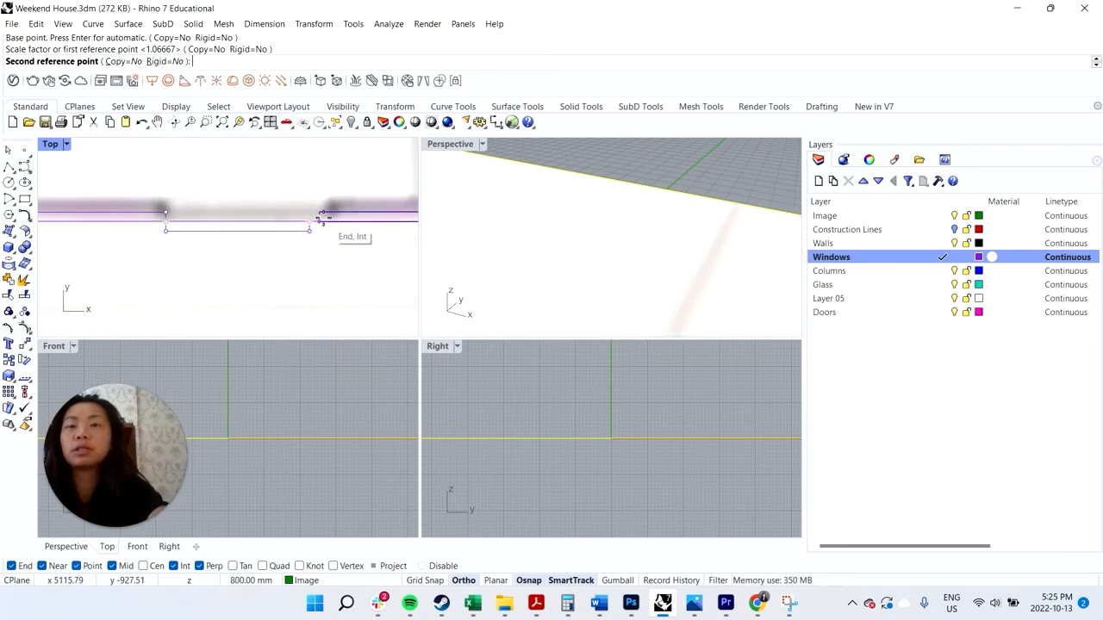
{"action": "left_click", "coordinate": [320, 219]}
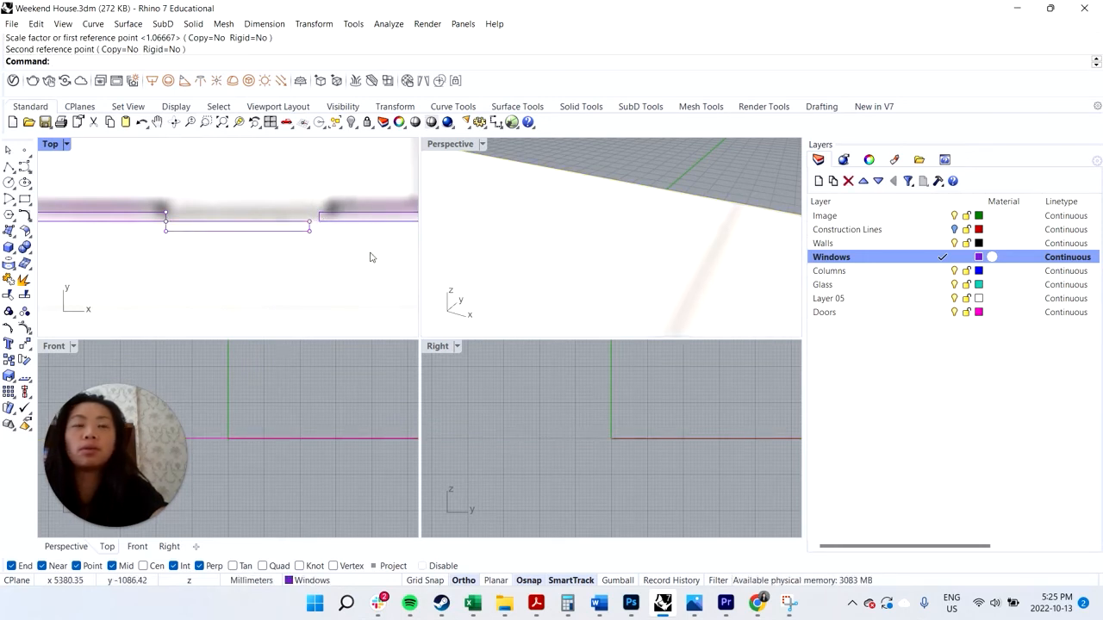
{"action": "key", "text": "ctrl+z"}
Stretch the middle window panel with Scale1D from its left end to the right panel's edge, making it 800 mm long.
{"action": "left_click", "coordinate": [241, 231]}
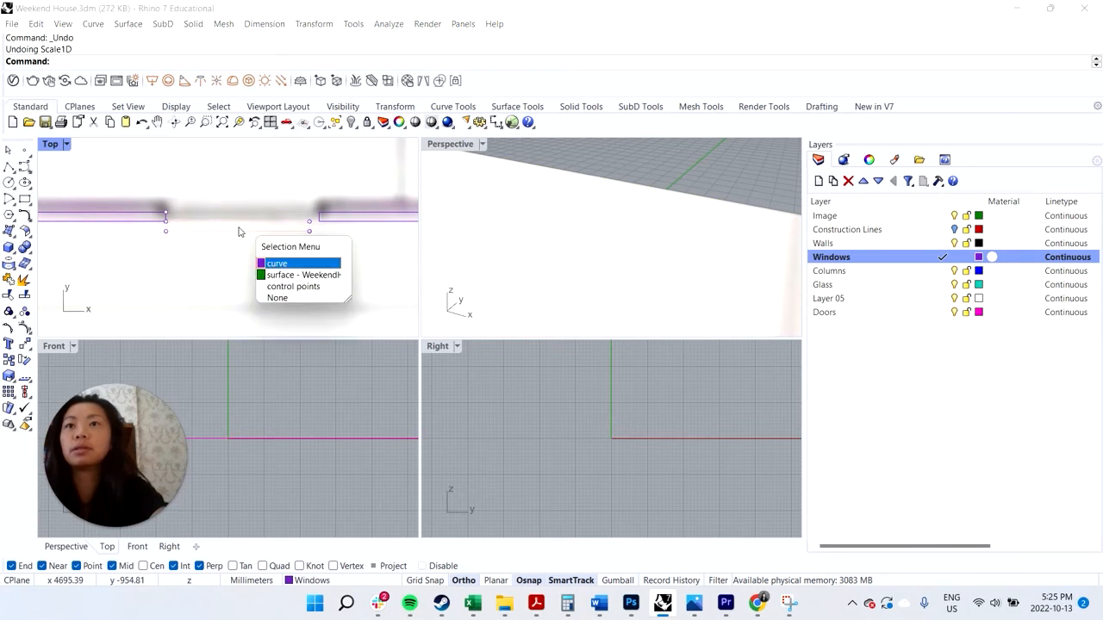
{"action": "left_click", "coordinate": [299, 263]}
{"action": "type", "text": "Scale1D"}
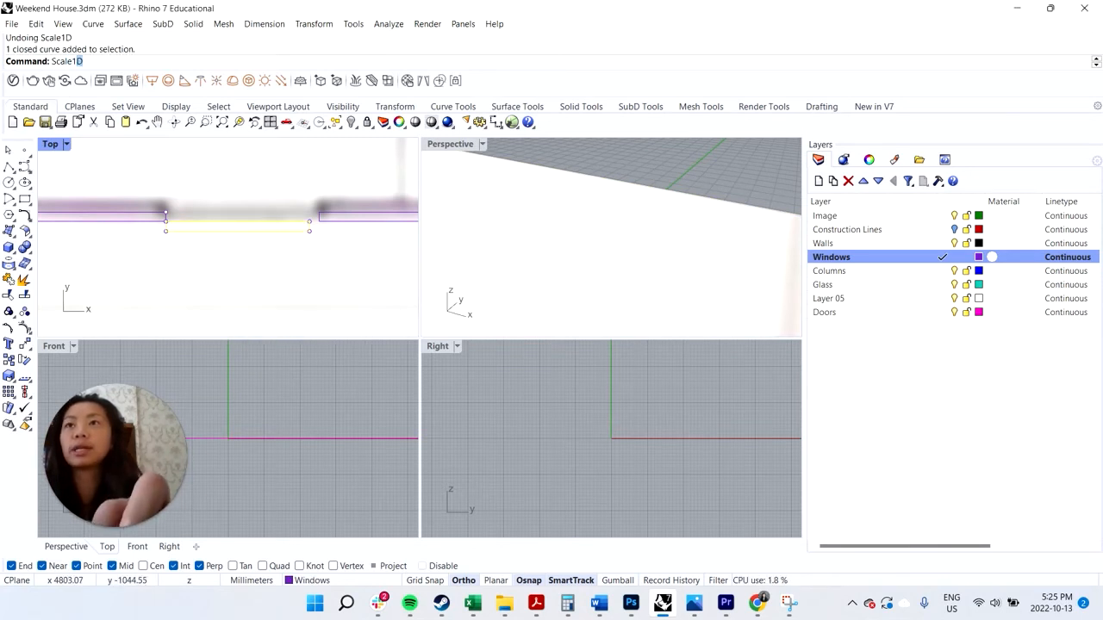
{"action": "key", "text": "Return"}
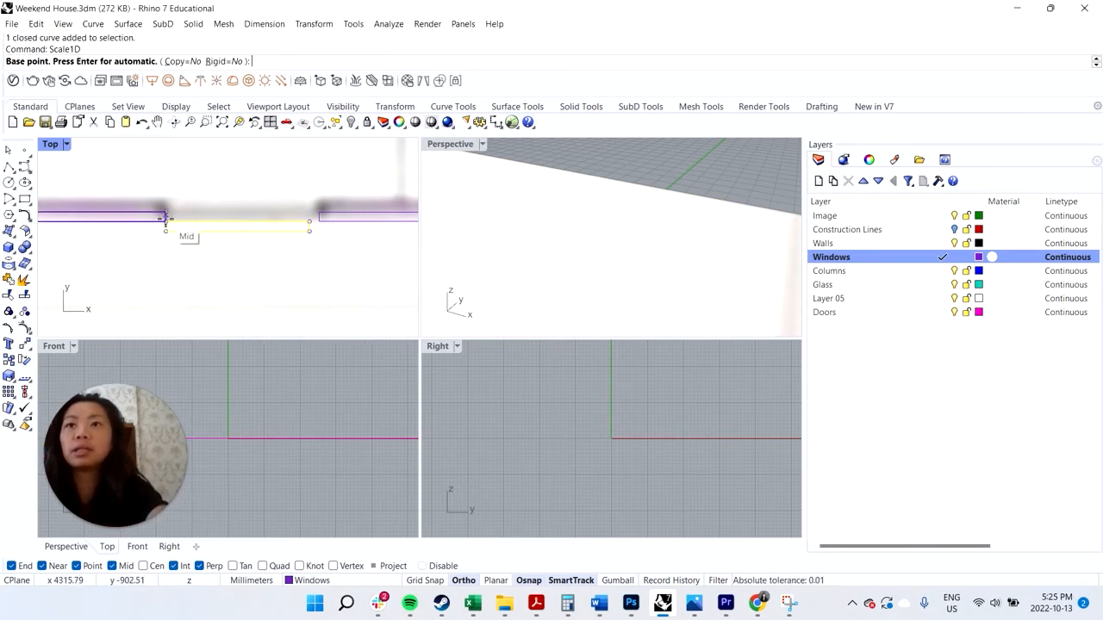
{"action": "left_click", "coordinate": [166, 220]}
{"action": "left_click", "coordinate": [310, 222]}
{"action": "left_click", "coordinate": [318, 220]}
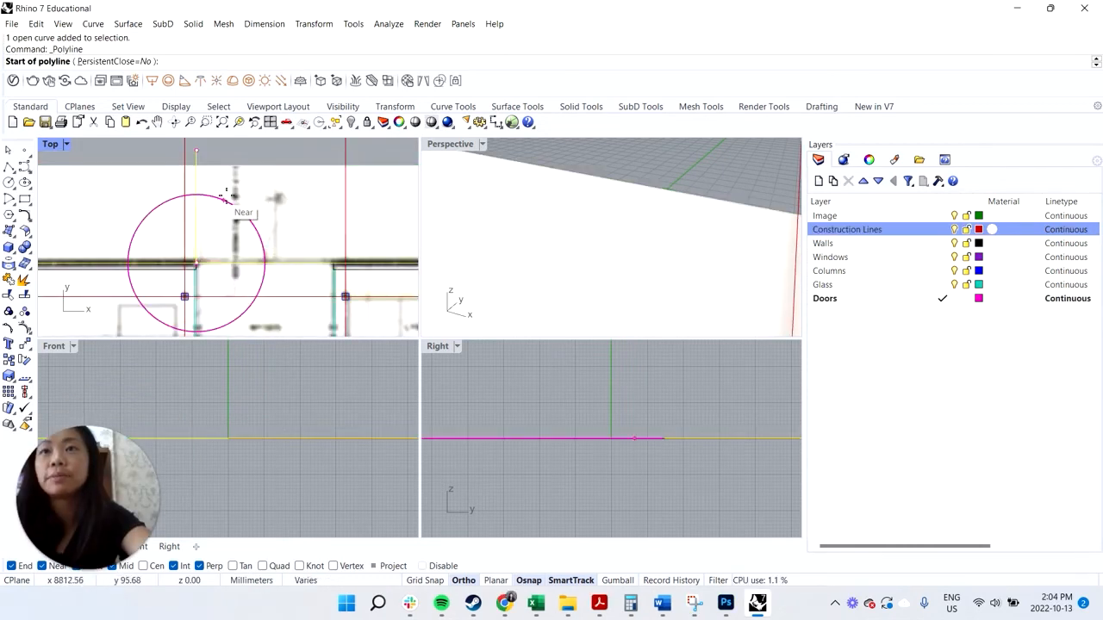
Trim the door circle at the upper-right opening against the vertical and horizontal lines, keeping only its upper-right quarter.
{"action": "key", "text": "Escape"}
{"action": "type", "text": "trim"}
{"action": "key", "text": "Return"}
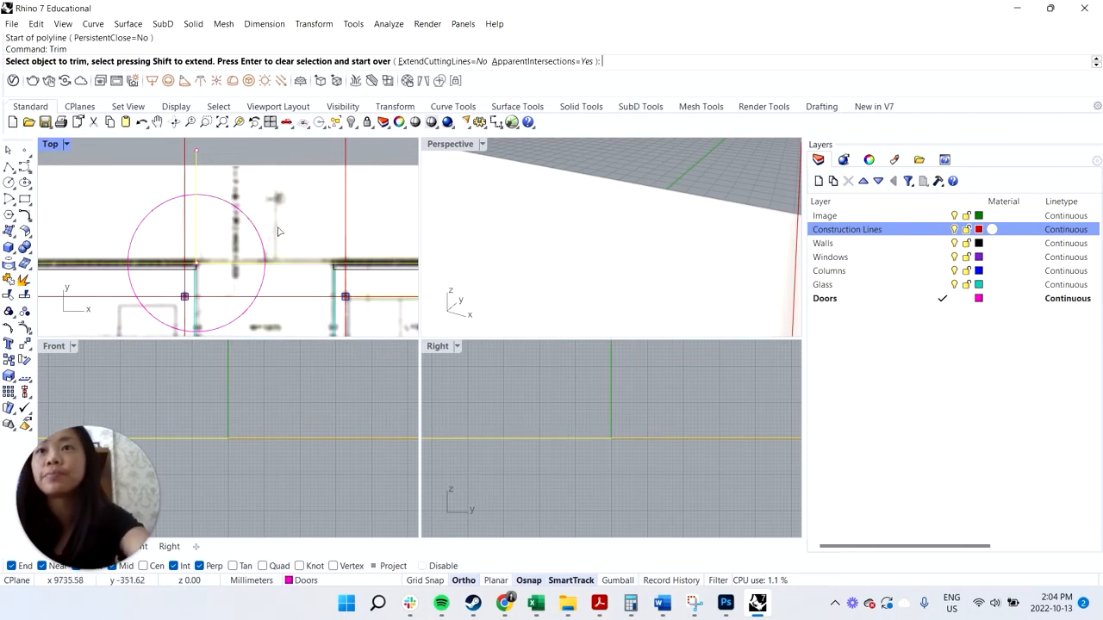
{"action": "left_click", "coordinate": [184, 208]}
{"action": "left_click", "coordinate": [210, 237]}
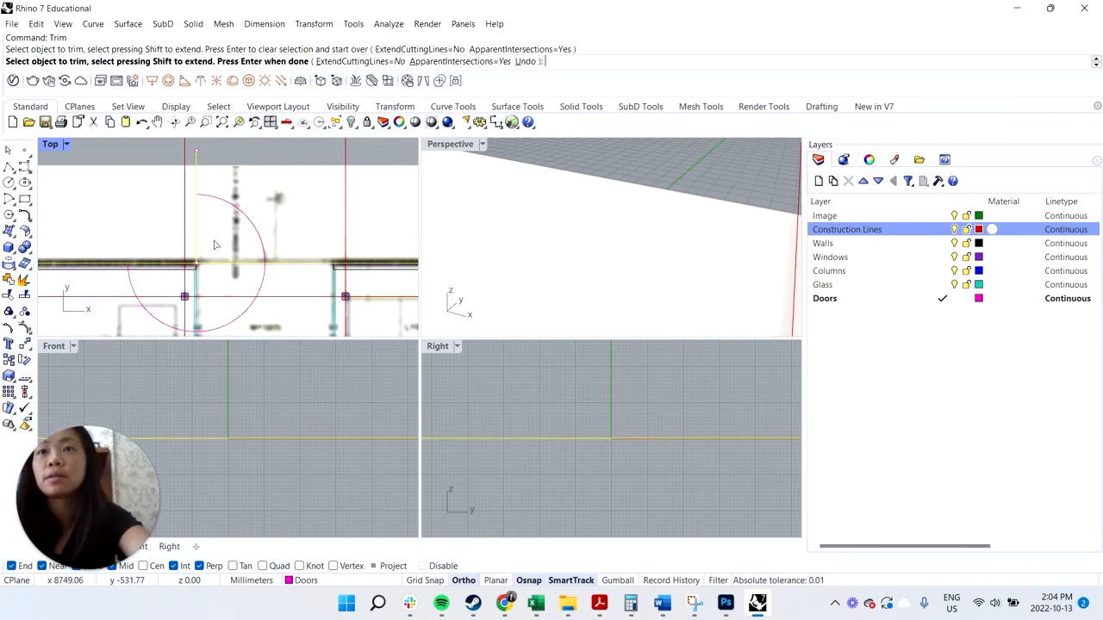
{"action": "left_click", "coordinate": [263, 293]}
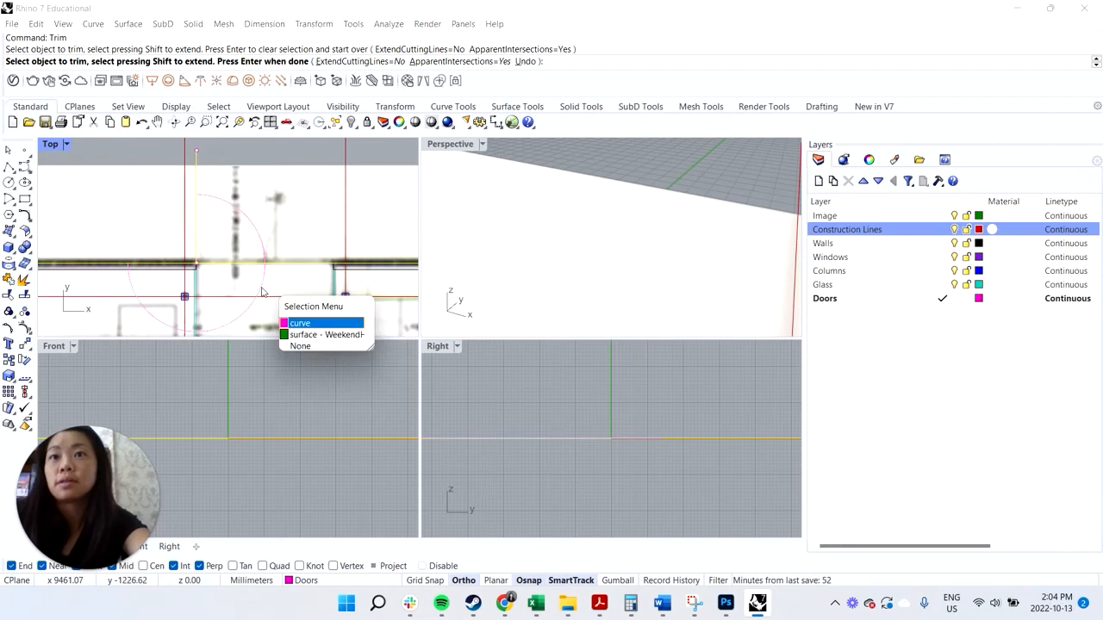
{"action": "left_click", "coordinate": [321, 324]}
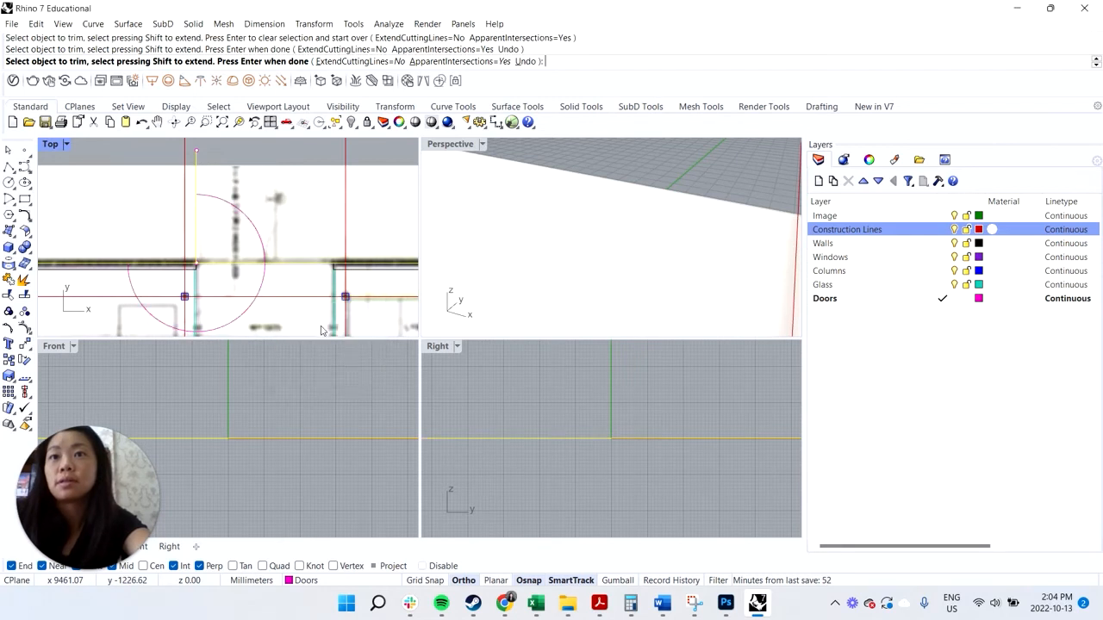
{"action": "key", "text": "Return"}
Trim the vertical door line back to the upper end of the swing arc.
{"action": "left_click", "coordinate": [228, 207]}
{"action": "left_click", "coordinate": [286, 238]}
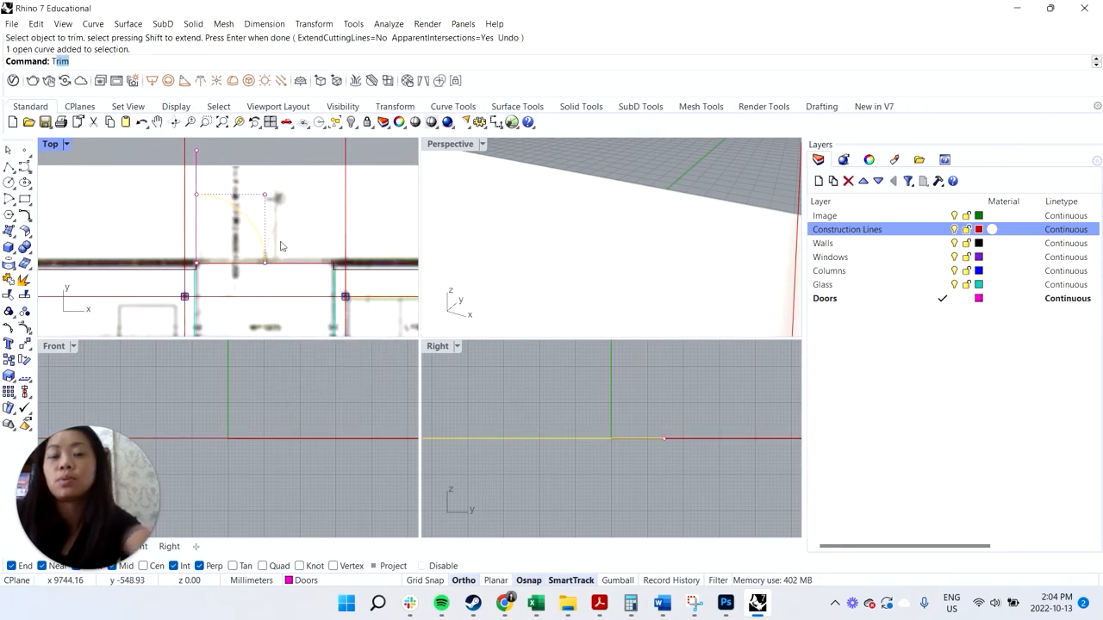
{"action": "left_click", "coordinate": [197, 181]}
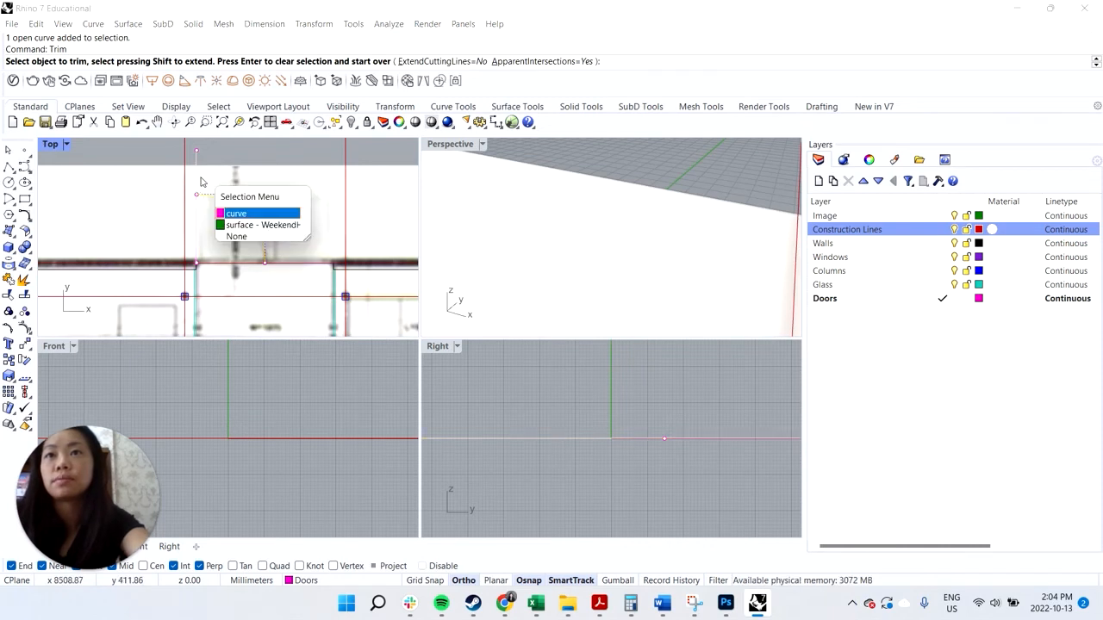
{"action": "left_click", "coordinate": [236, 213]}
{"action": "key", "text": "Return"}
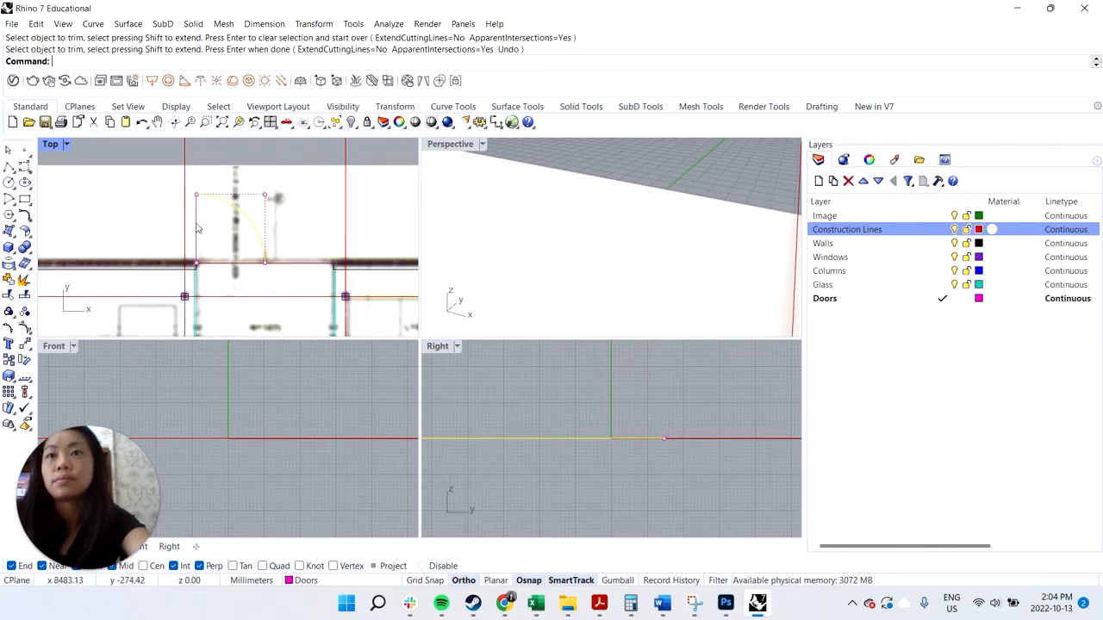
Join the vertical door leaf line with its swing arc.
{"action": "left_click", "coordinate": [215, 234]}
{"action": "left_click", "coordinate": [252, 262]}
{"action": "type", "text": "Join"}
{"action": "key", "text": "Return"}
Mirror a copy of the joined door about a vertical line through the swing arc's lower end to form a double door.
{"action": "type", "text": "Mirr"}
{"action": "key", "text": "Return"}
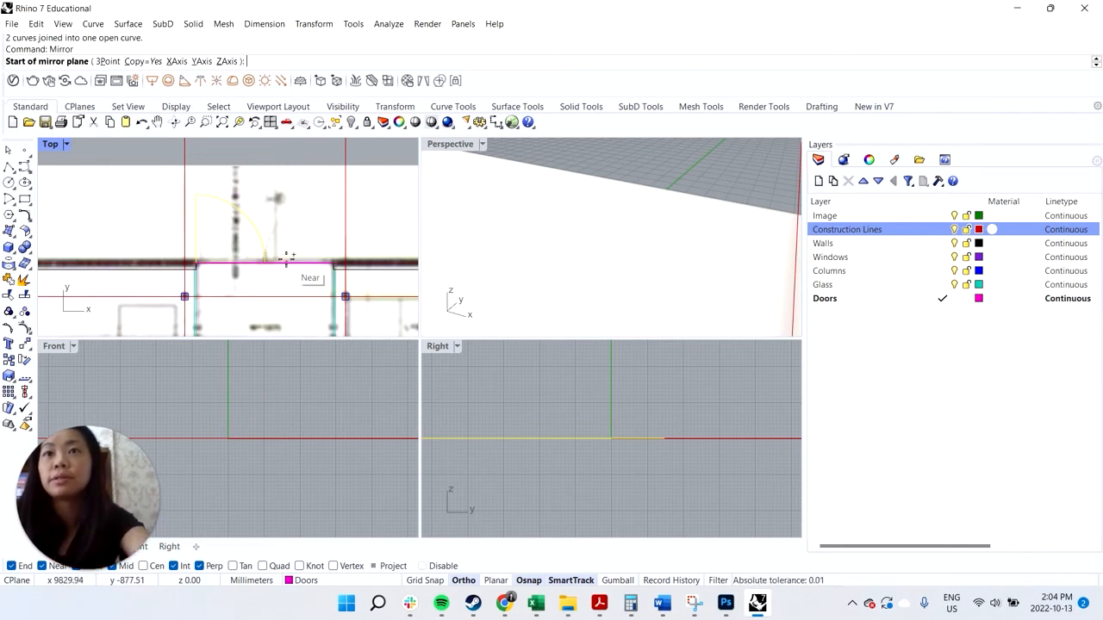
{"action": "left_click", "coordinate": [266, 262]}
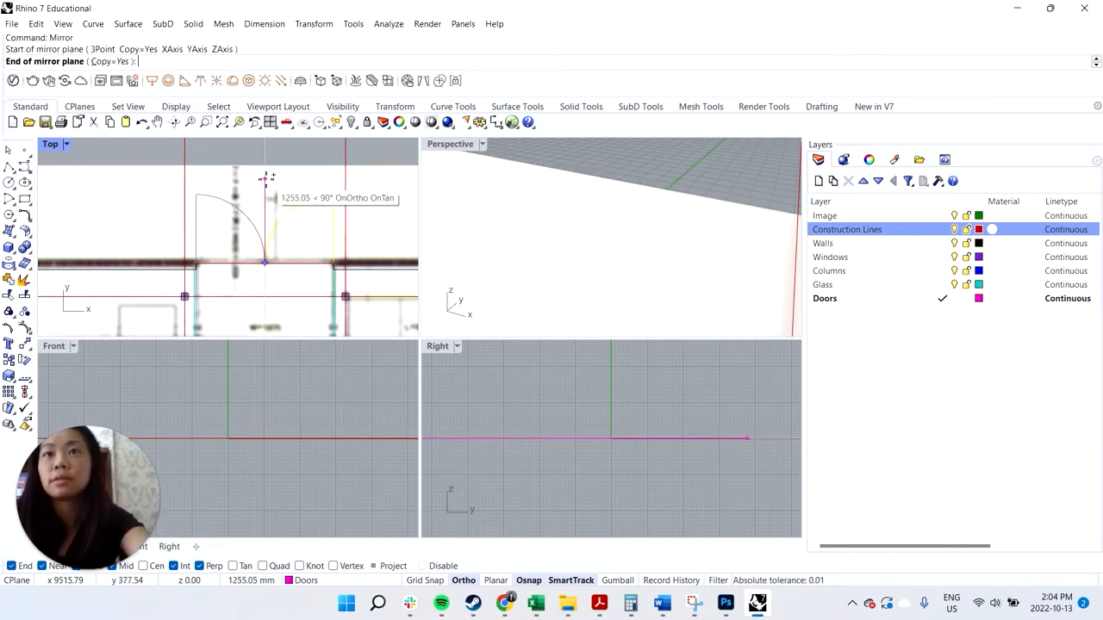
{"action": "left_click", "coordinate": [266, 177]}
Hide the Construction Lines and Image layers to leave only the traced plan in view.
{"action": "scroll", "coordinate": [263, 224], "scroll_direction": "down", "scroll_amount": 6}
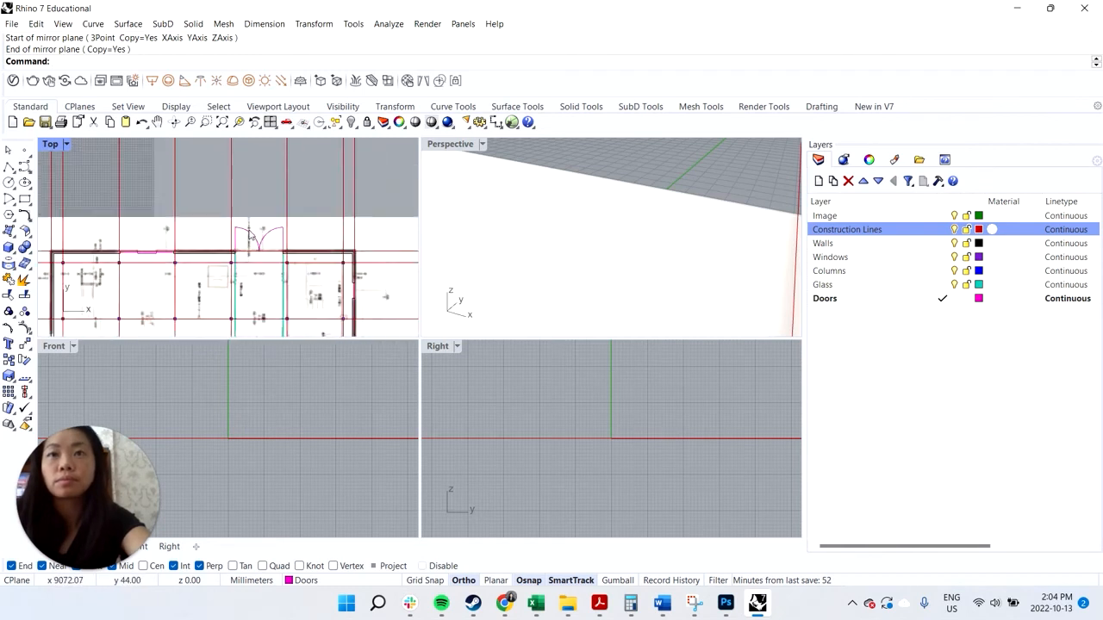
{"action": "left_click", "coordinate": [954, 230]}
{"action": "scroll", "coordinate": [270, 294], "scroll_direction": "up", "scroll_amount": 4}
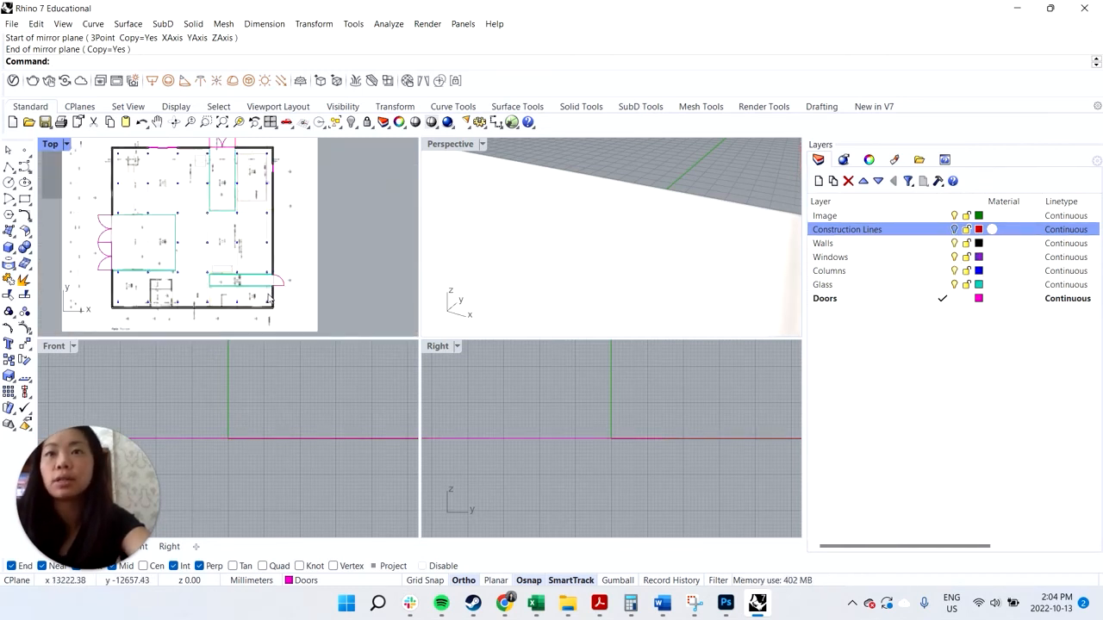
{"action": "left_click", "coordinate": [954, 217]}
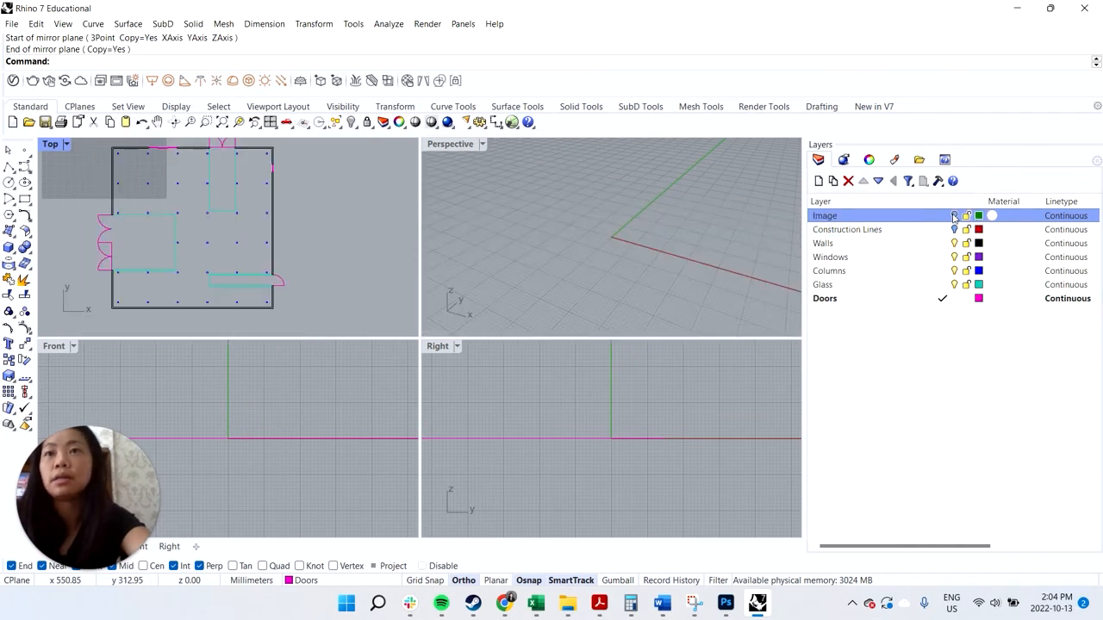
{"action": "scroll", "coordinate": [126, 258], "scroll_direction": "down", "scroll_amount": 2}
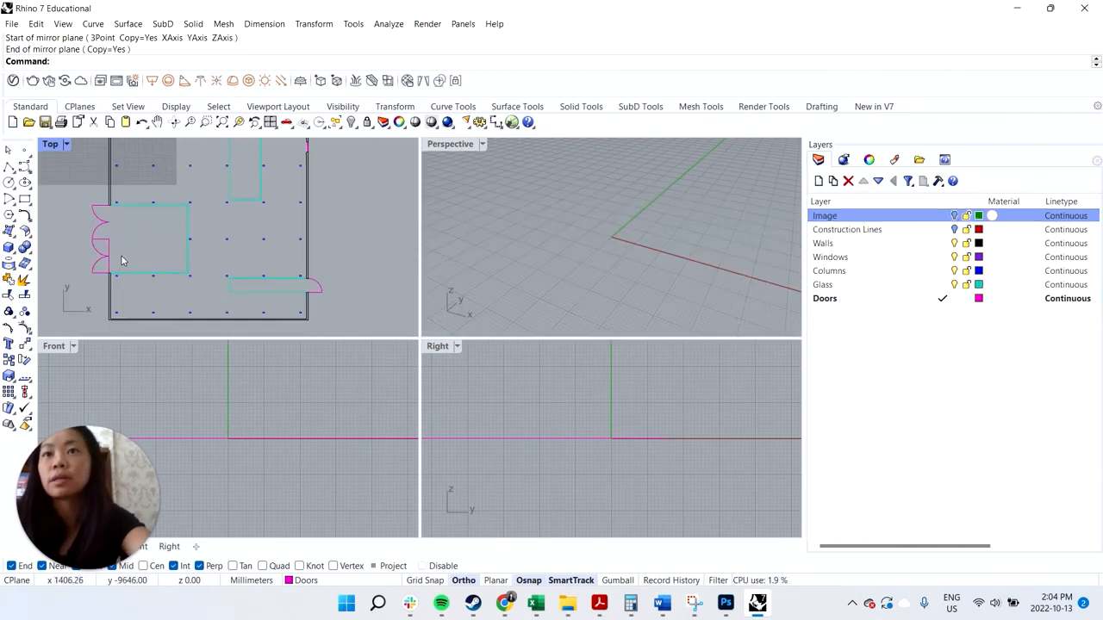
Delete the stray vertical line across the lower half of the door opening in the plan's left outer wall.
{"action": "scroll", "coordinate": [143, 216], "scroll_direction": "up", "scroll_amount": 1}
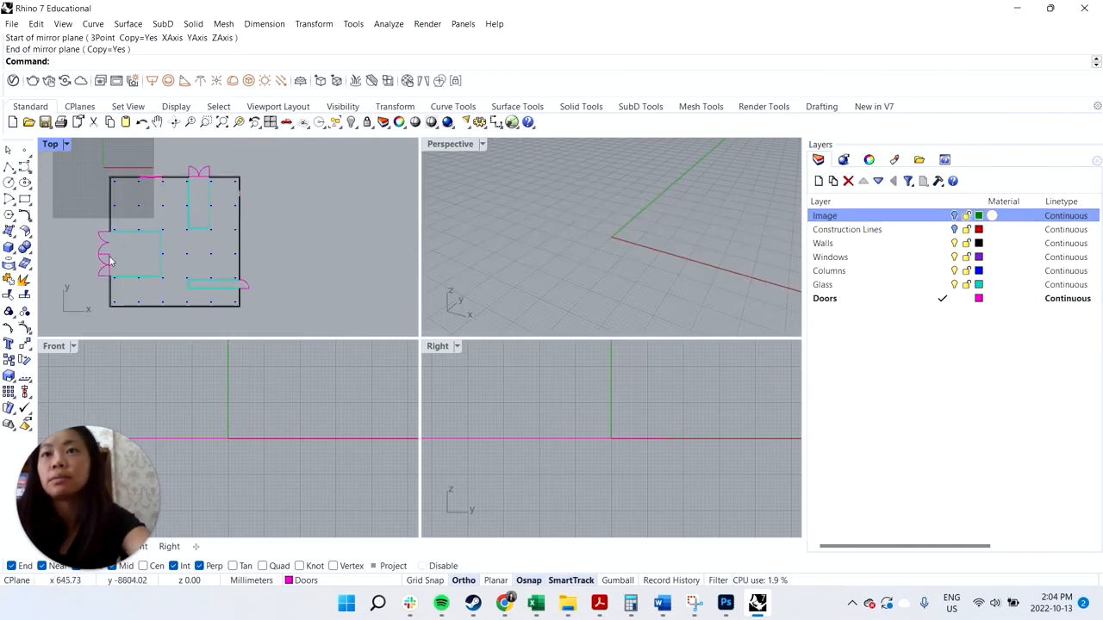
{"action": "scroll", "coordinate": [110, 261], "scroll_direction": "up", "scroll_amount": 3}
{"action": "left_click", "coordinate": [184, 264]}
{"action": "key", "text": "Delete"}
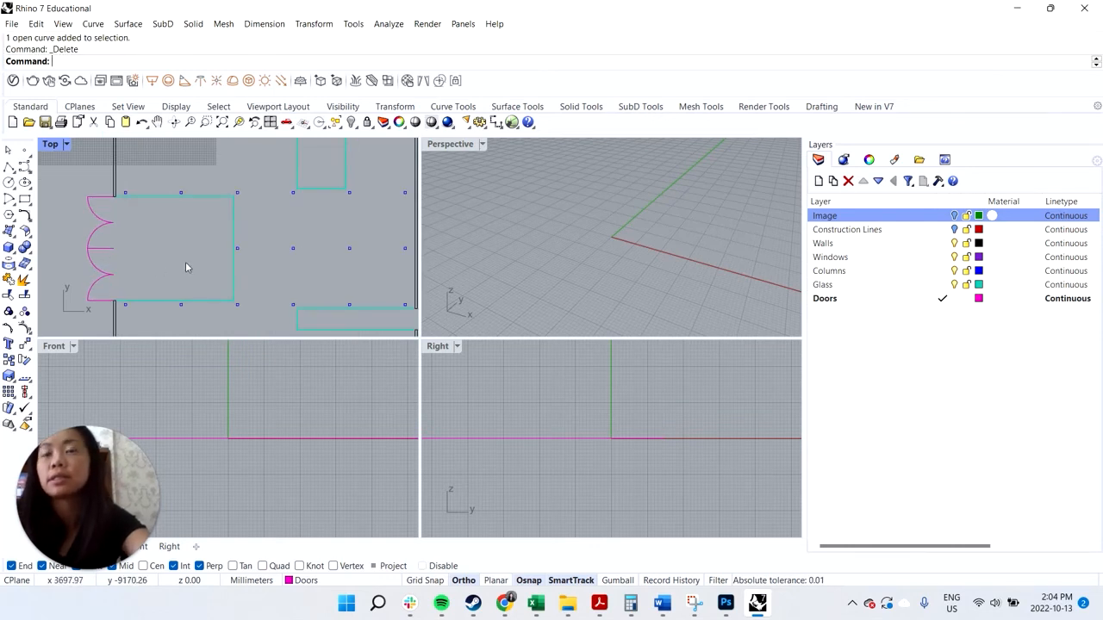
{"action": "scroll", "coordinate": [164, 254], "scroll_direction": "down", "scroll_amount": 3}
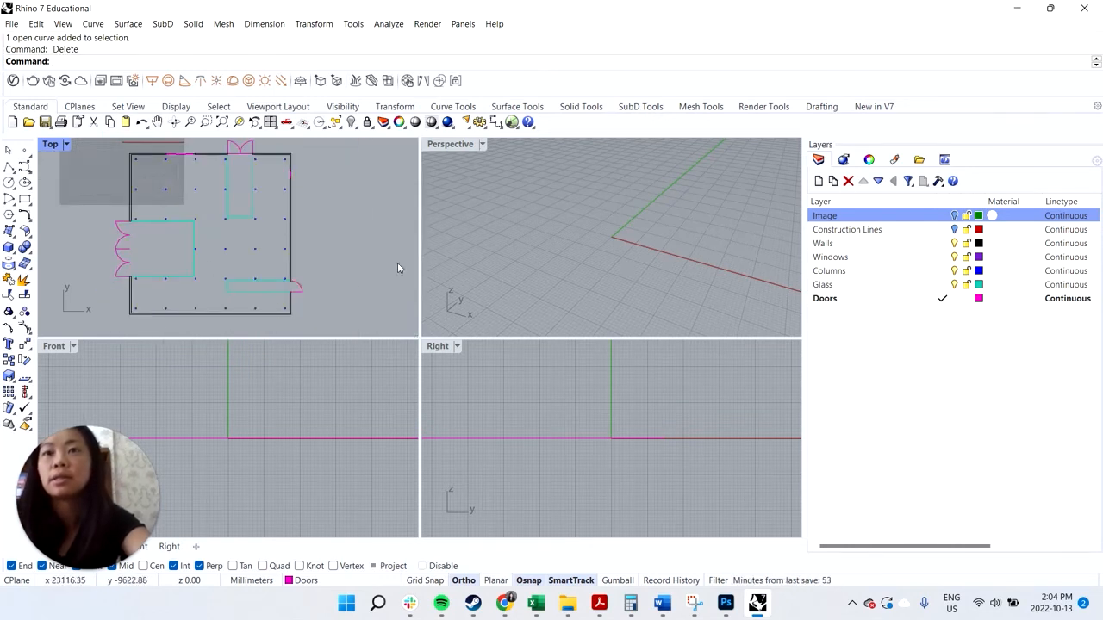
Show the Image layer again and make Walls the current layer.
{"action": "left_click", "coordinate": [955, 216]}
{"action": "scroll", "coordinate": [148, 271], "scroll_direction": "up", "scroll_amount": 4}
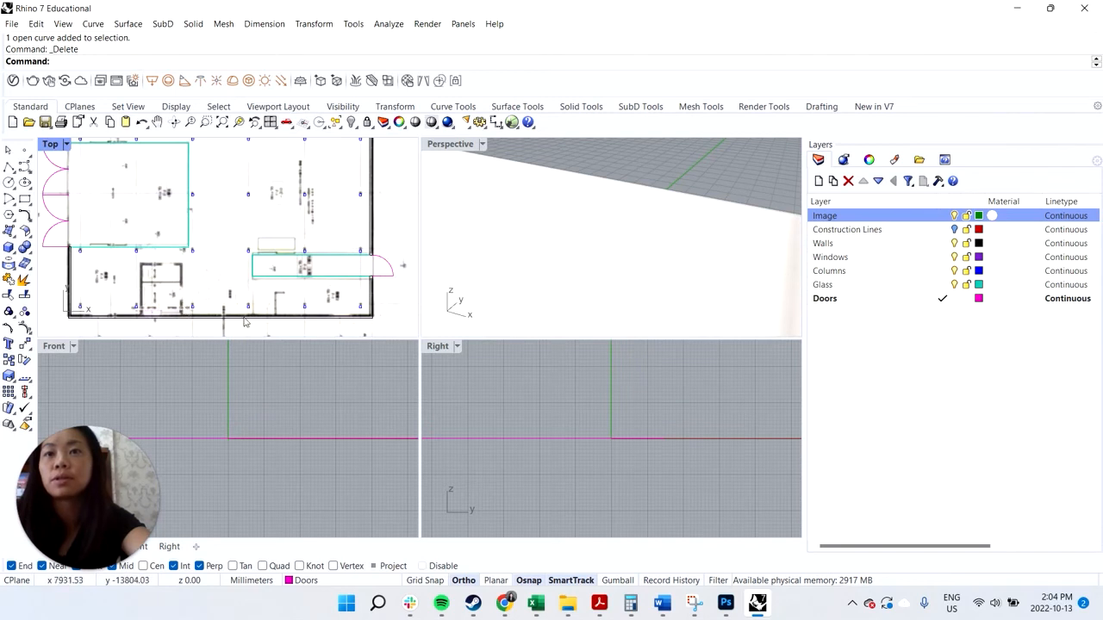
{"action": "scroll", "coordinate": [269, 315], "scroll_direction": "up", "scroll_amount": 3}
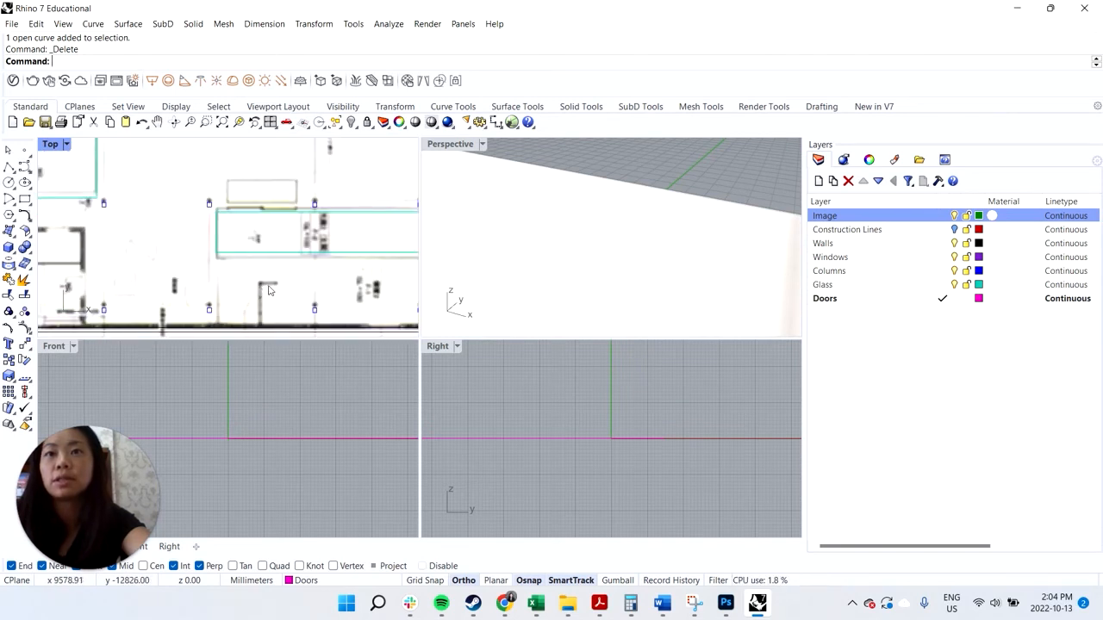
{"action": "scroll", "coordinate": [279, 296], "scroll_direction": "down", "scroll_amount": 2}
{"action": "scroll", "coordinate": [194, 317], "scroll_direction": "up", "scroll_amount": 3}
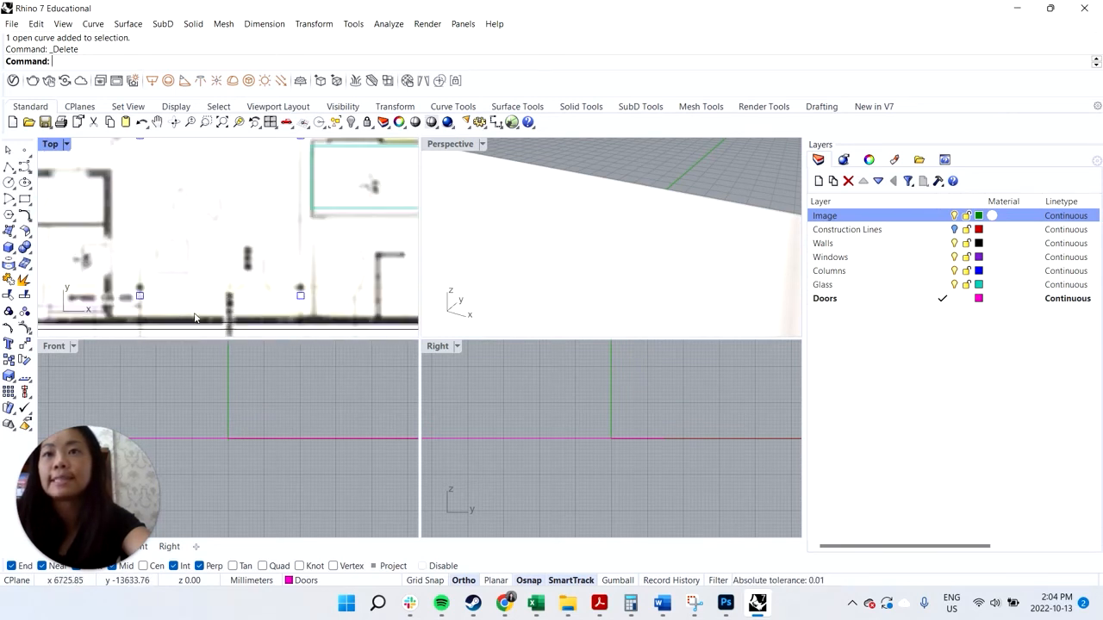
{"action": "scroll", "coordinate": [253, 289], "scroll_direction": "up", "scroll_amount": 2}
{"action": "scroll", "coordinate": [219, 319], "scroll_direction": "down", "scroll_amount": 4}
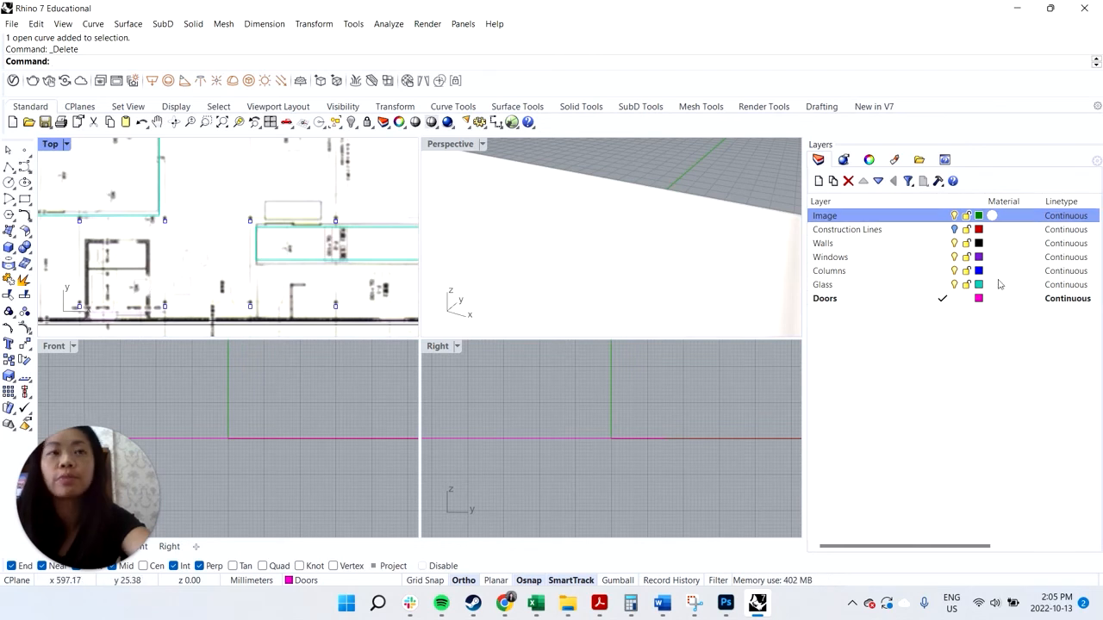
{"action": "left_click", "coordinate": [870, 247]}
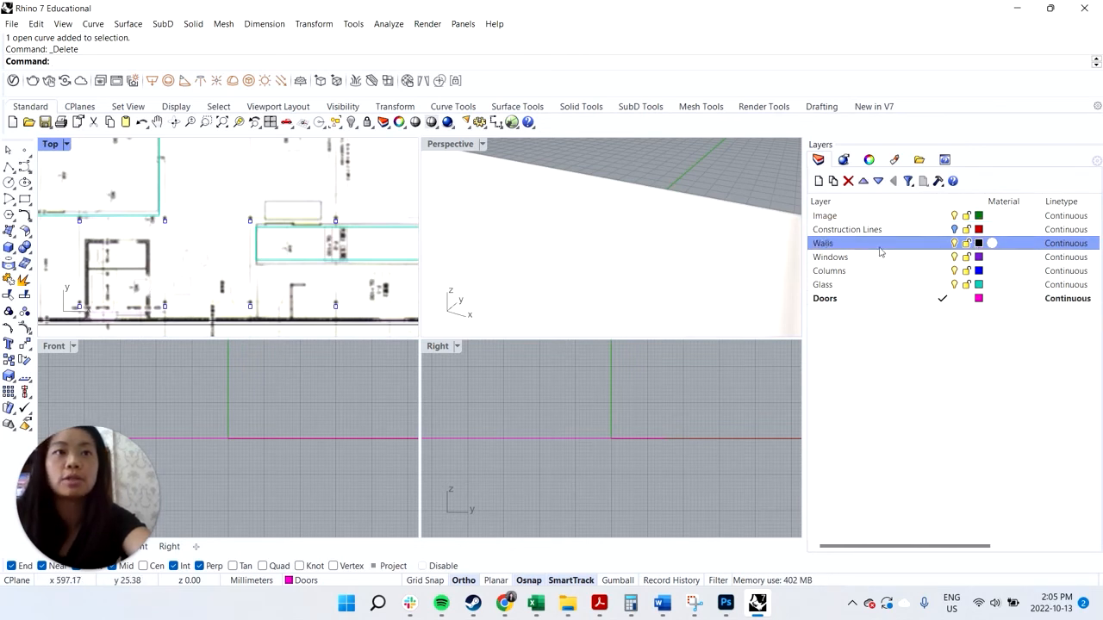
{"action": "left_click", "coordinate": [943, 244]}
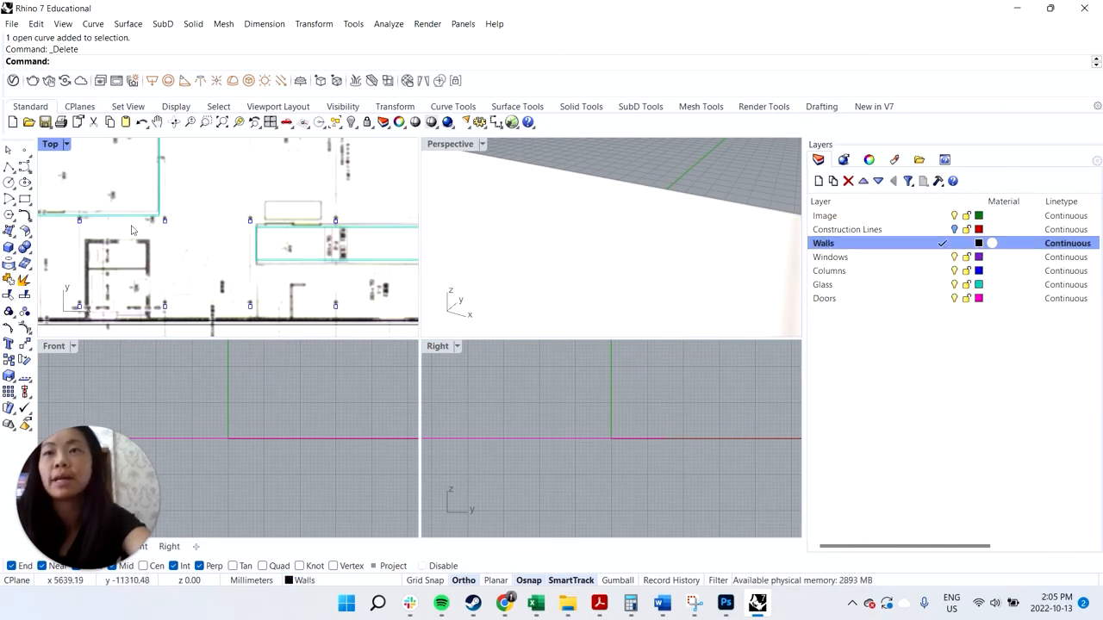
Trace the L-shaped partition below the glass strip with a polyline, about 1050 mm up from the bottom wall and 430 mm across.
{"action": "left_click", "coordinate": [8, 166]}
{"action": "scroll", "coordinate": [300, 320], "scroll_direction": "up", "scroll_amount": 4}
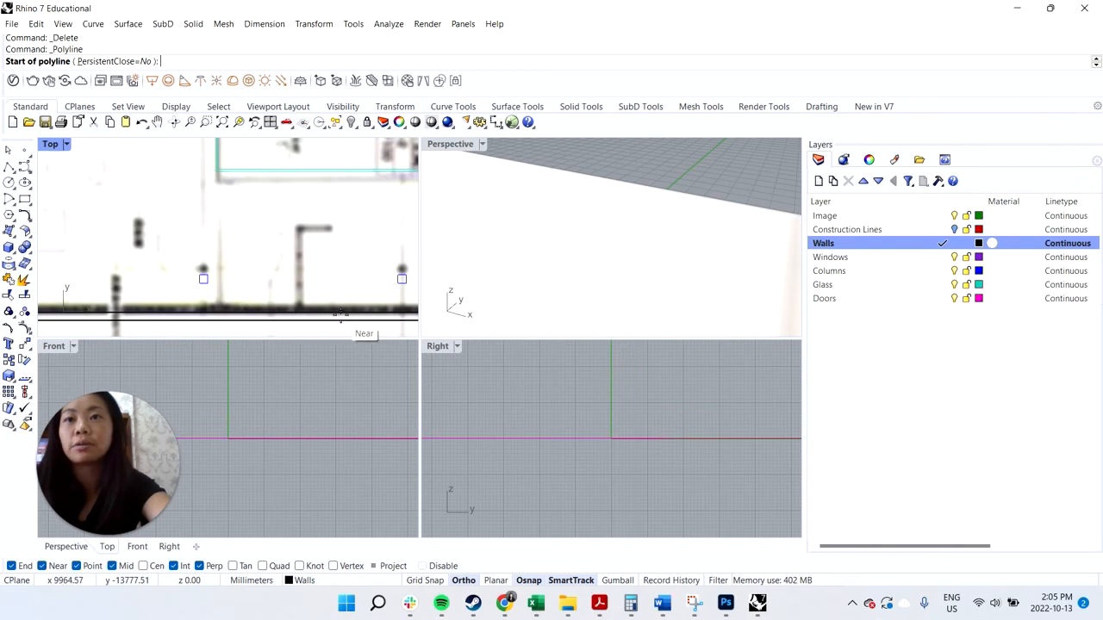
{"action": "left_click", "coordinate": [295, 310]}
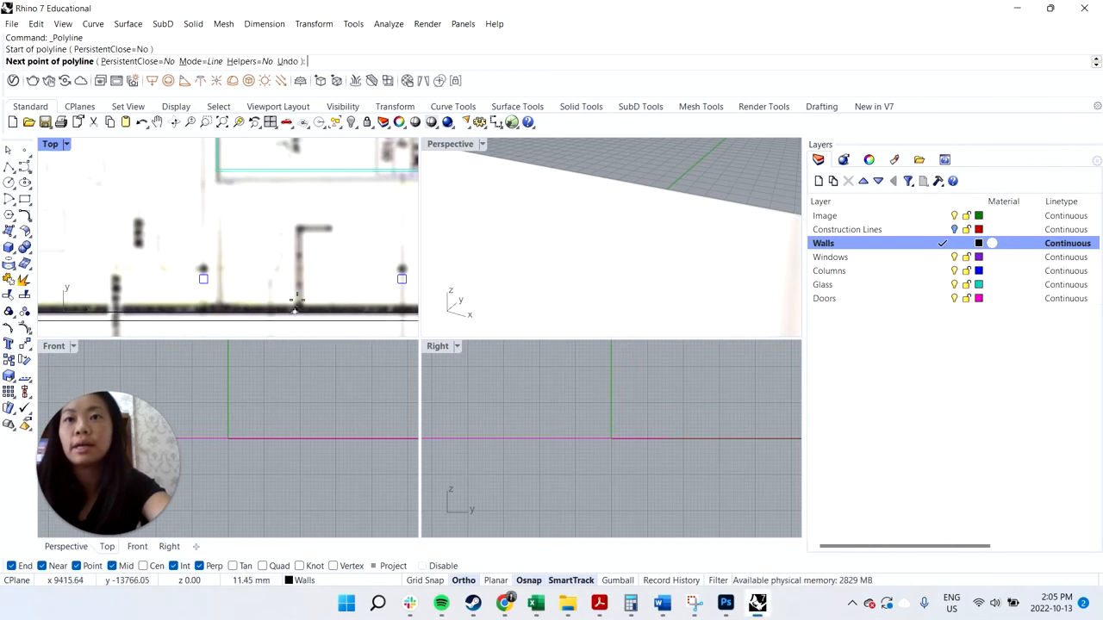
{"action": "left_click", "coordinate": [298, 226]}
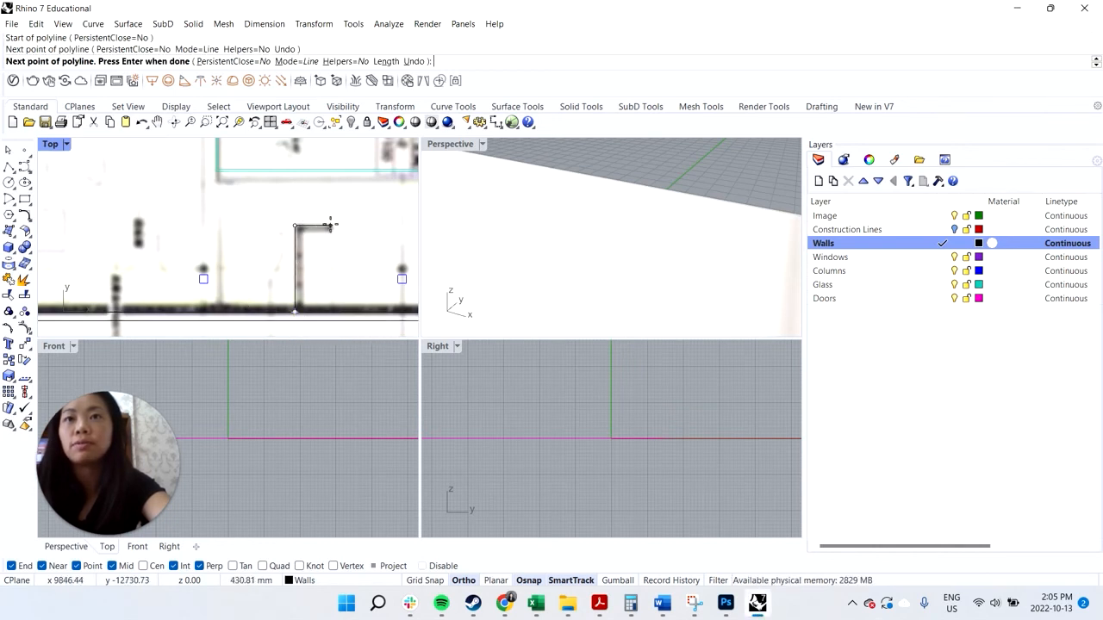
{"action": "left_click", "coordinate": [330, 225]}
{"action": "key", "text": "Return"}
Offset the L-shaped partition line by 100 mm toward its inner side.
{"action": "left_click", "coordinate": [315, 220]}
{"action": "left_click", "coordinate": [315, 222]}
{"action": "left_click", "coordinate": [339, 262]}
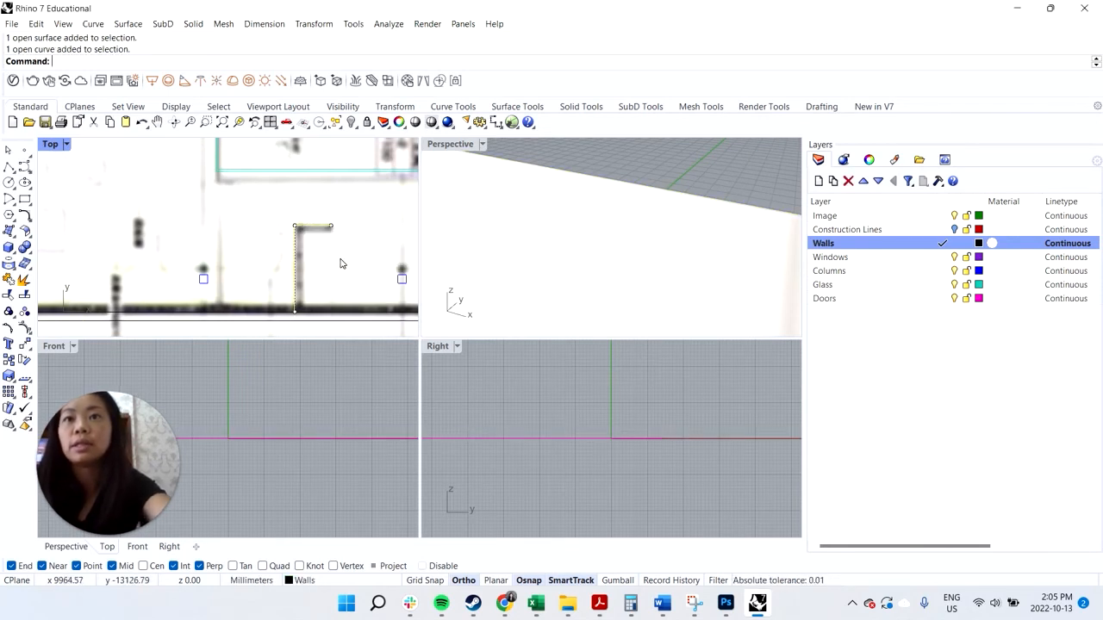
{"action": "type", "text": "Offset"}
{"action": "key", "text": "Return"}
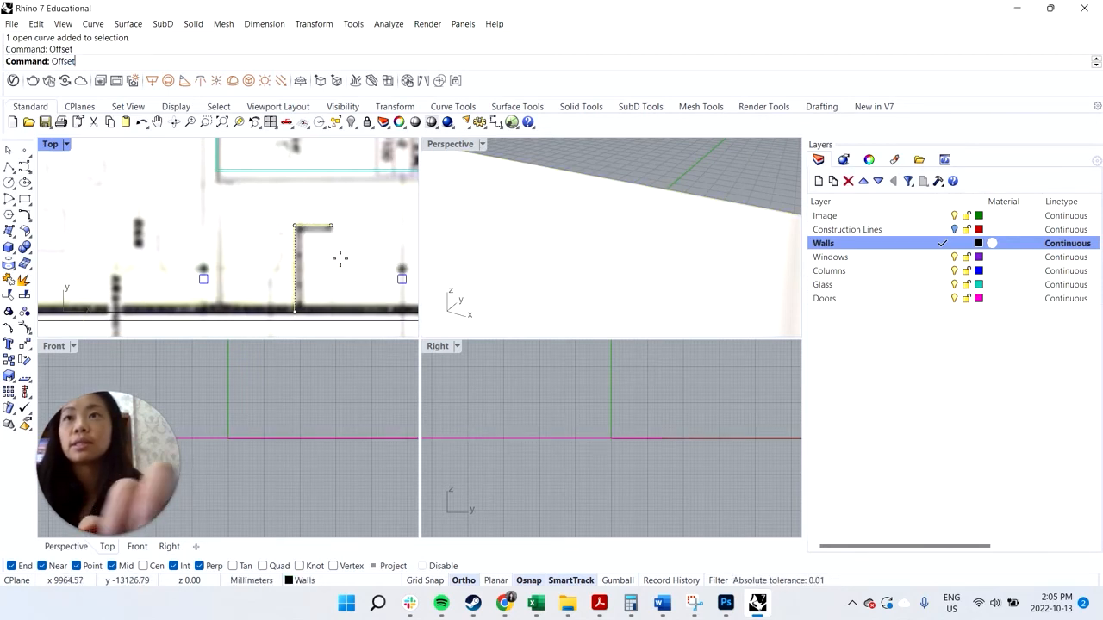
{"action": "left_click", "coordinate": [340, 258]}
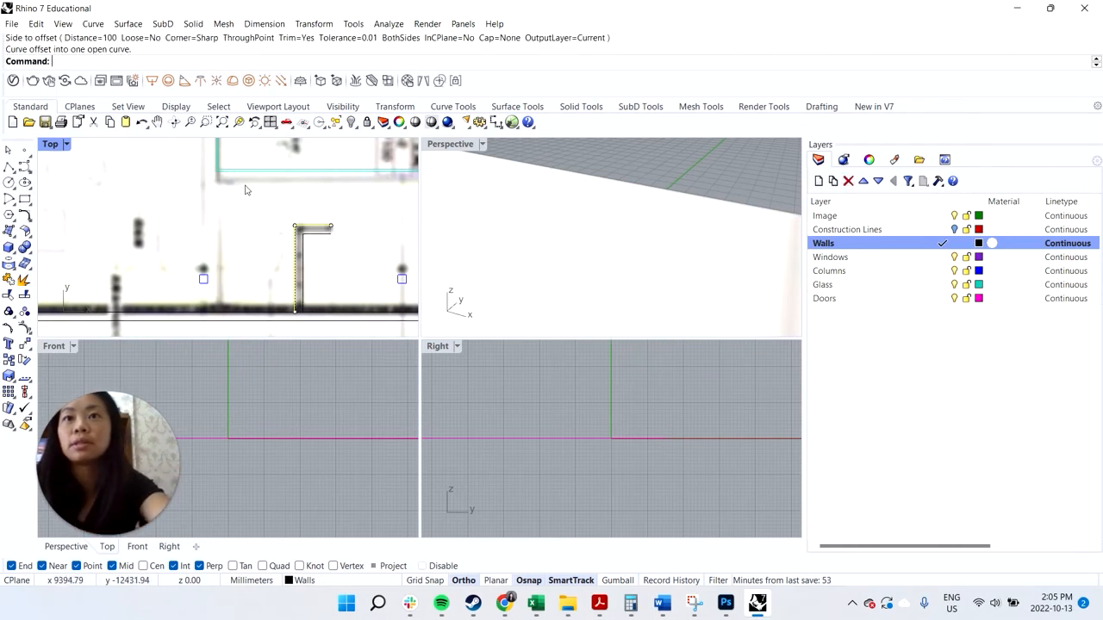
Close the free end of the L-shaped partition with a short line between its two parallel lines.
{"action": "left_click", "coordinate": [25, 182]}
{"action": "left_click", "coordinate": [331, 227]}
{"action": "left_click", "coordinate": [330, 234]}
{"action": "key", "text": "Return"}
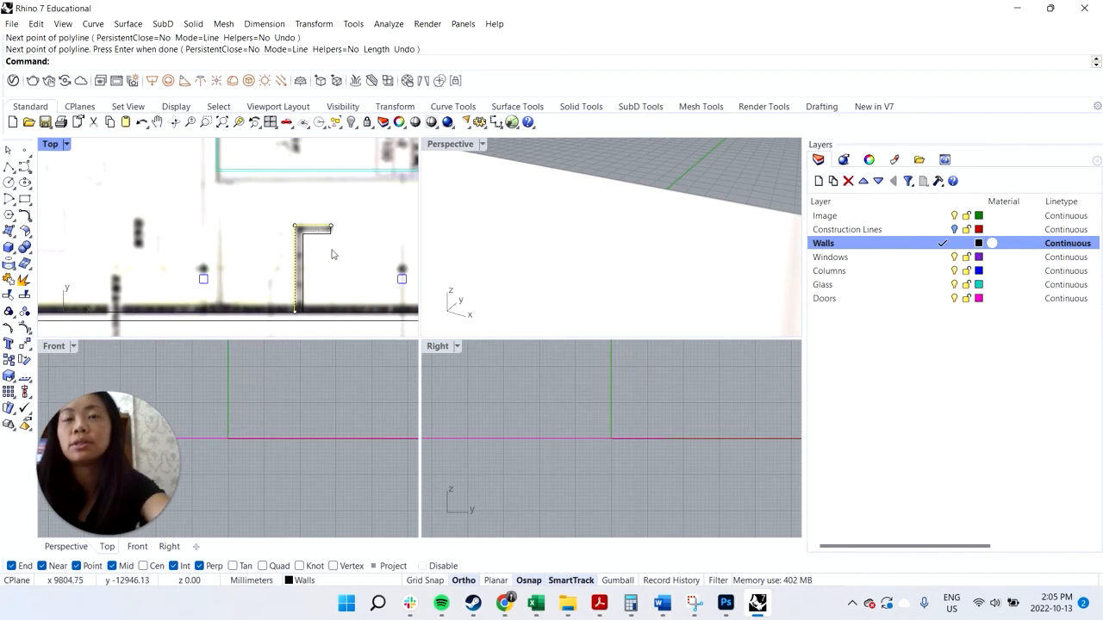
Trace the small room's three outer sides with a polyline from the bottom wall, about 1840 mm wide and 2280 mm high.
{"action": "scroll", "coordinate": [285, 269], "scroll_direction": "down", "scroll_amount": 5}
{"action": "scroll", "coordinate": [177, 289], "scroll_direction": "up", "scroll_amount": 3}
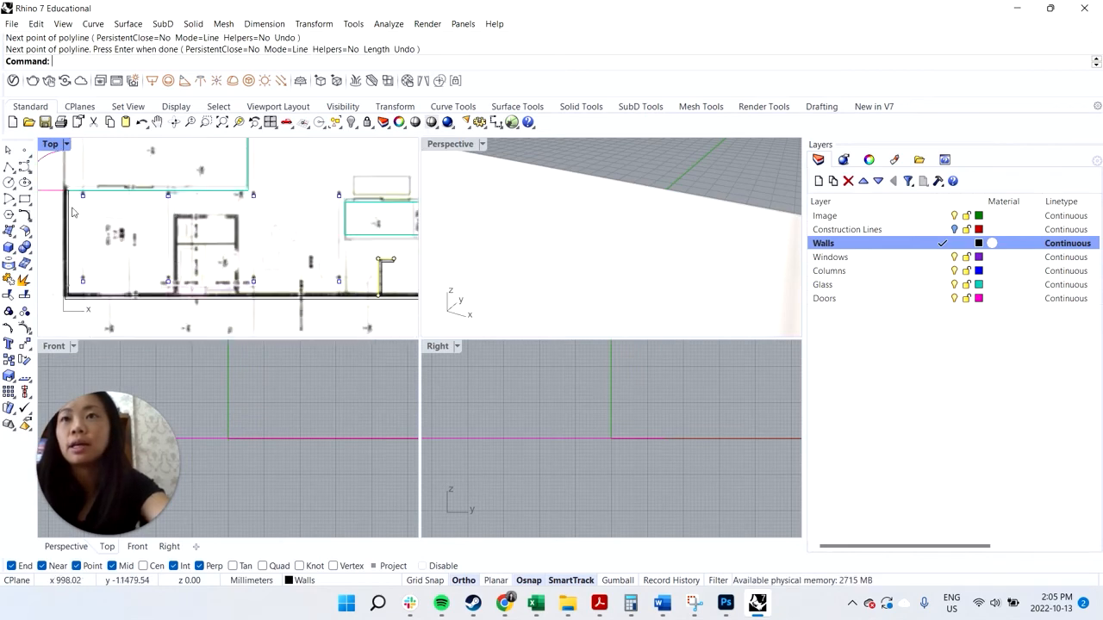
{"action": "left_click", "coordinate": [9, 168]}
{"action": "scroll", "coordinate": [177, 306], "scroll_direction": "up", "scroll_amount": 2}
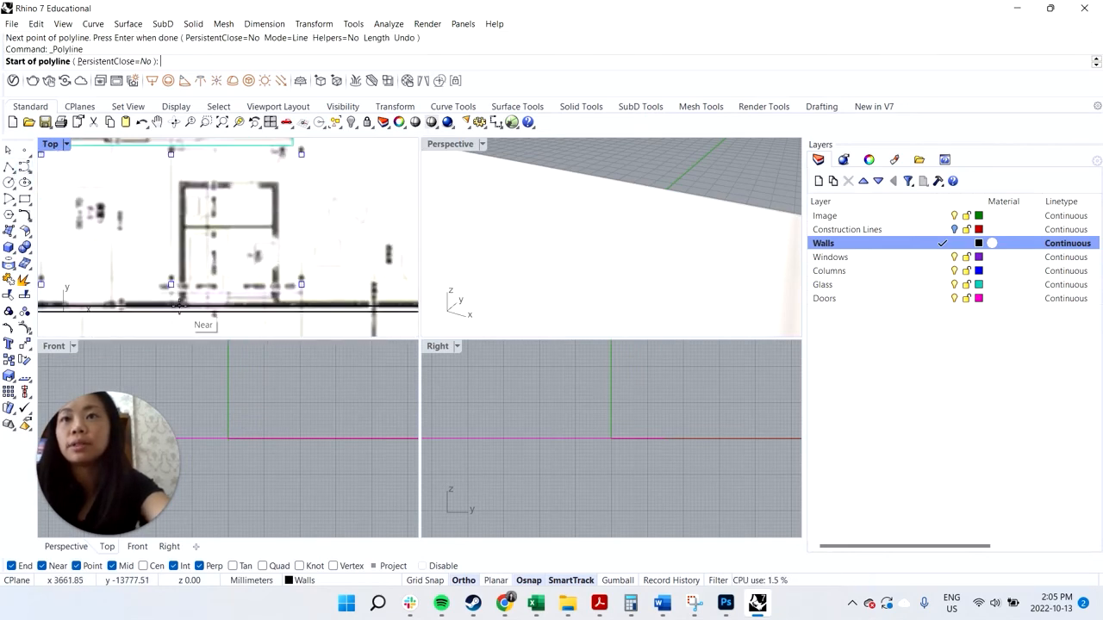
{"action": "left_click", "coordinate": [179, 304]}
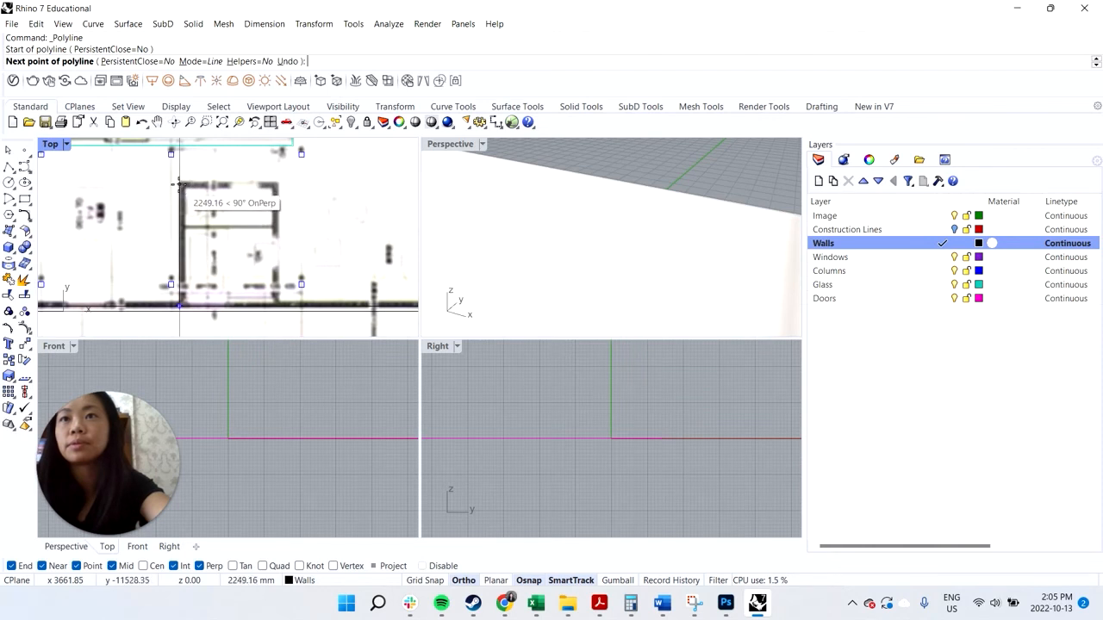
{"action": "left_click", "coordinate": [179, 184]}
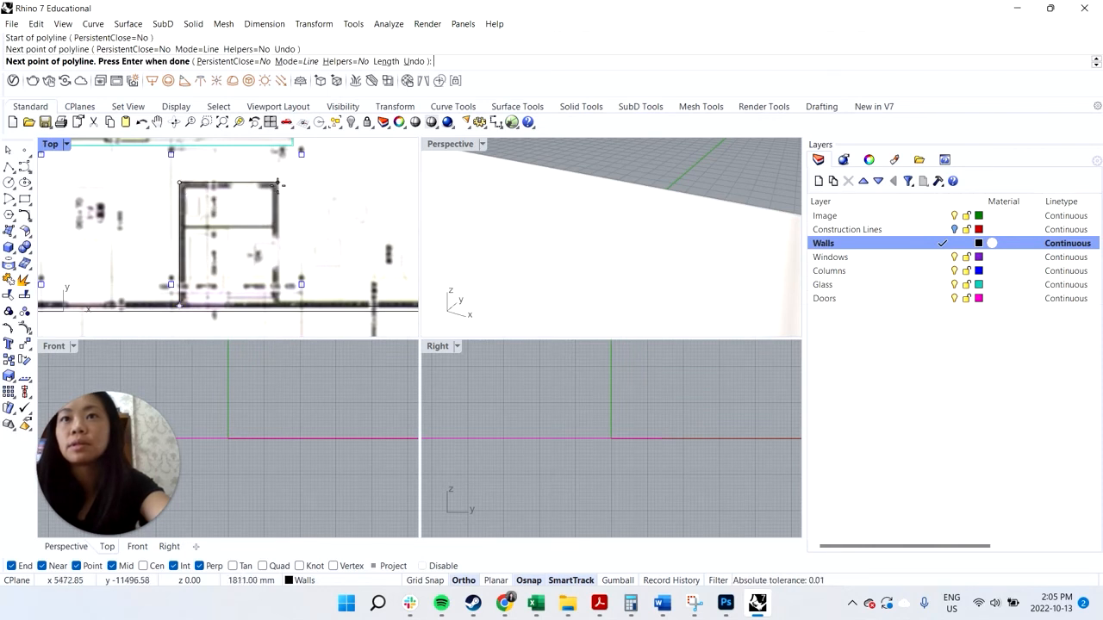
{"action": "left_click", "coordinate": [278, 183]}
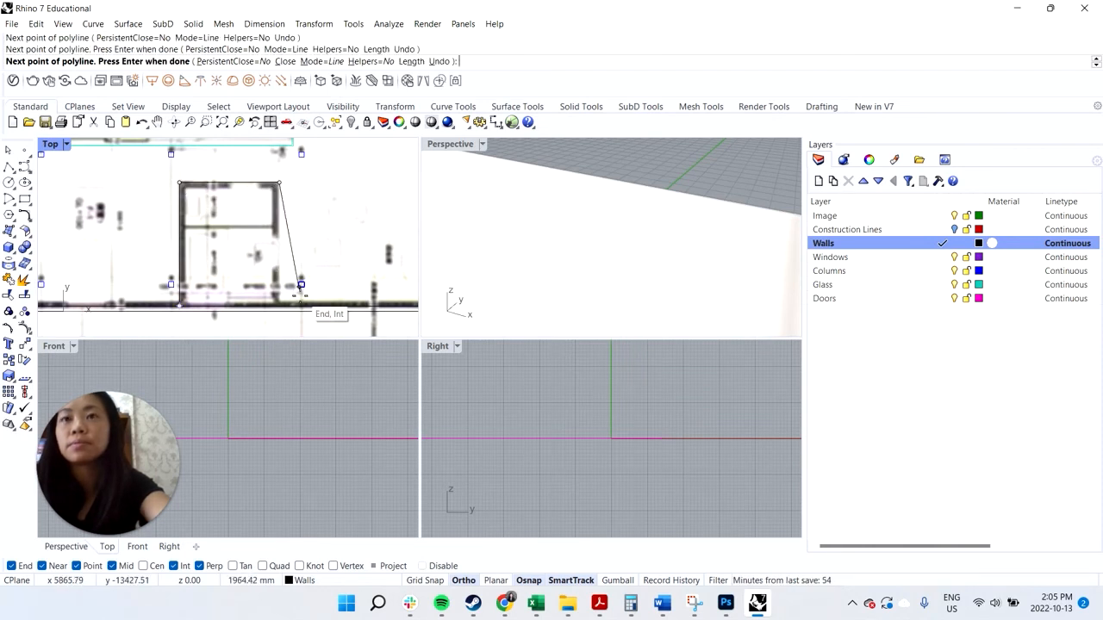
{"action": "left_click", "coordinate": [278, 304]}
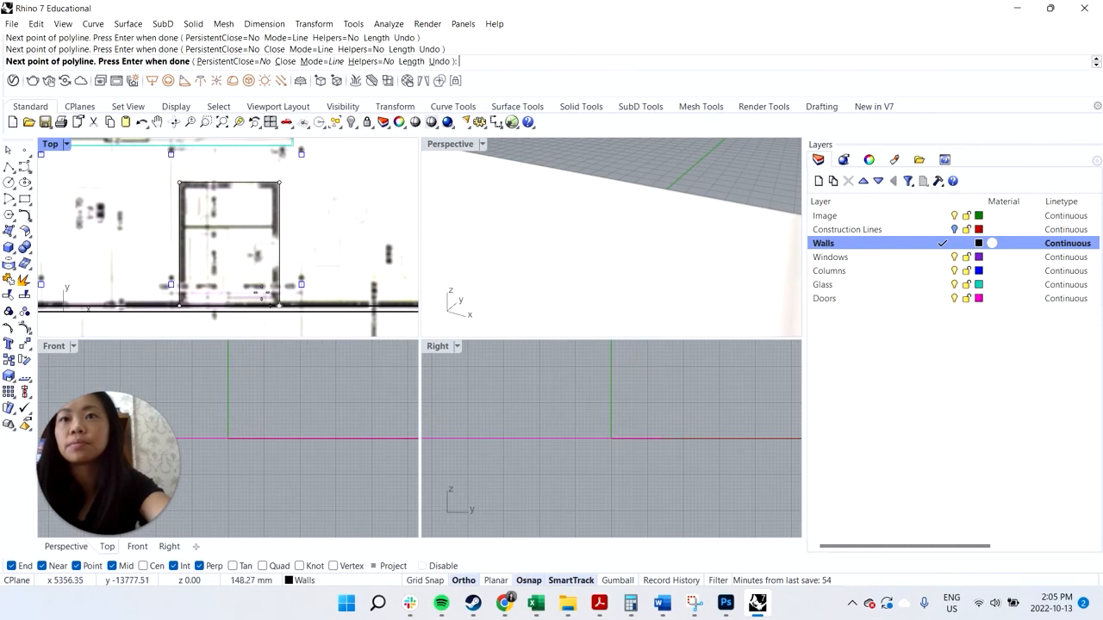
{"action": "key", "text": "Return"}
Offset the small room's outline 100 mm inward to give its walls thickness.
{"action": "left_click", "coordinate": [278, 208]}
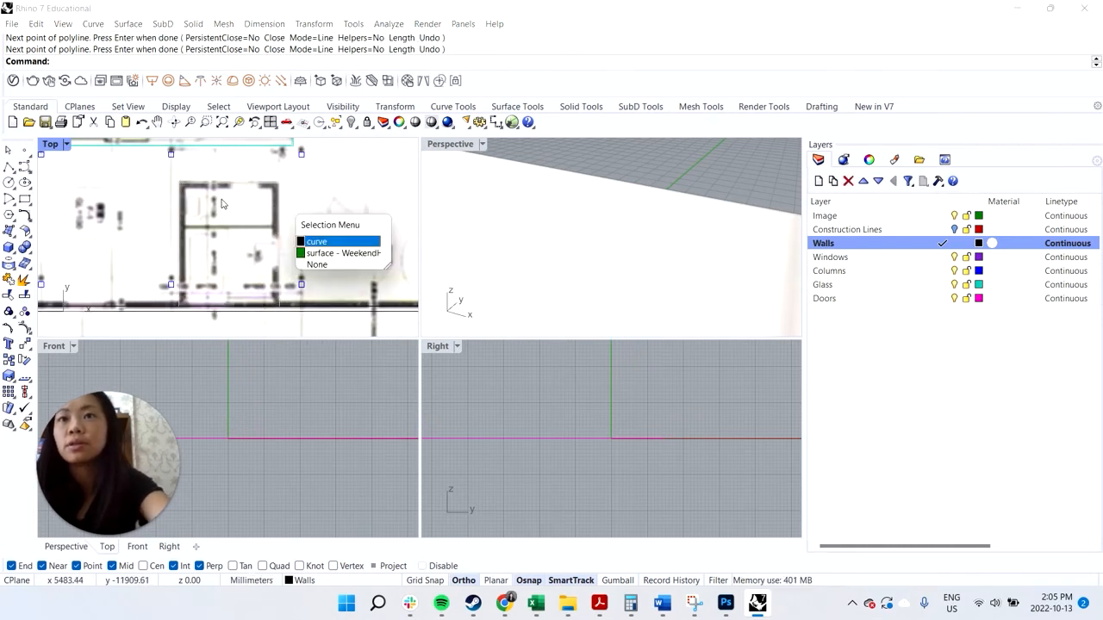
{"action": "left_click", "coordinate": [315, 241]}
{"action": "type", "text": "offset"}
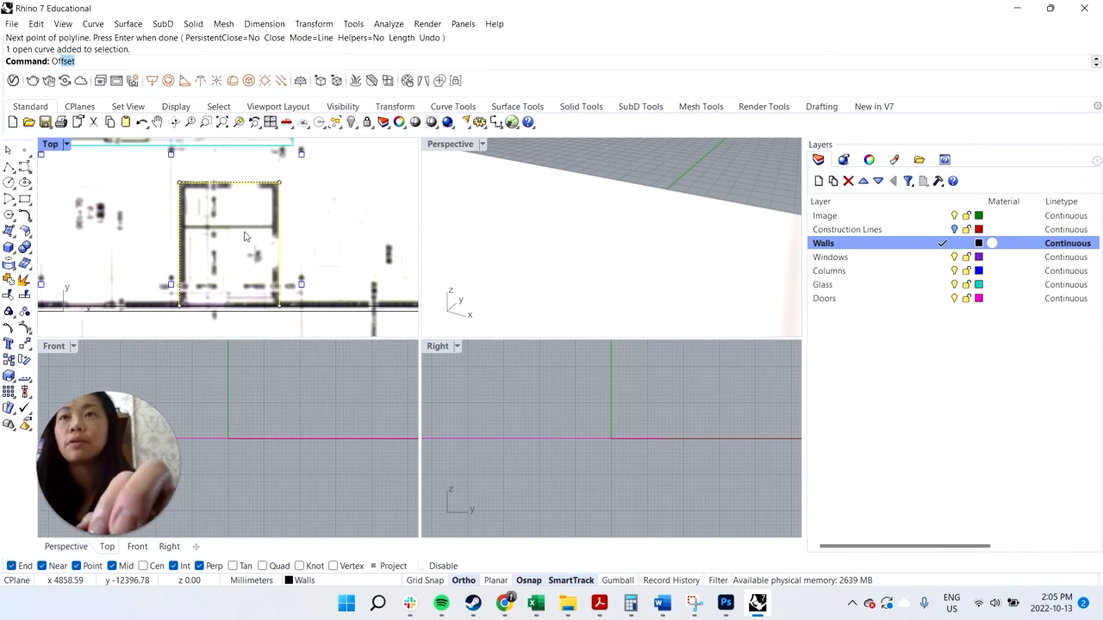
{"action": "key", "text": "Return"}
{"action": "left_click", "coordinate": [244, 238]}
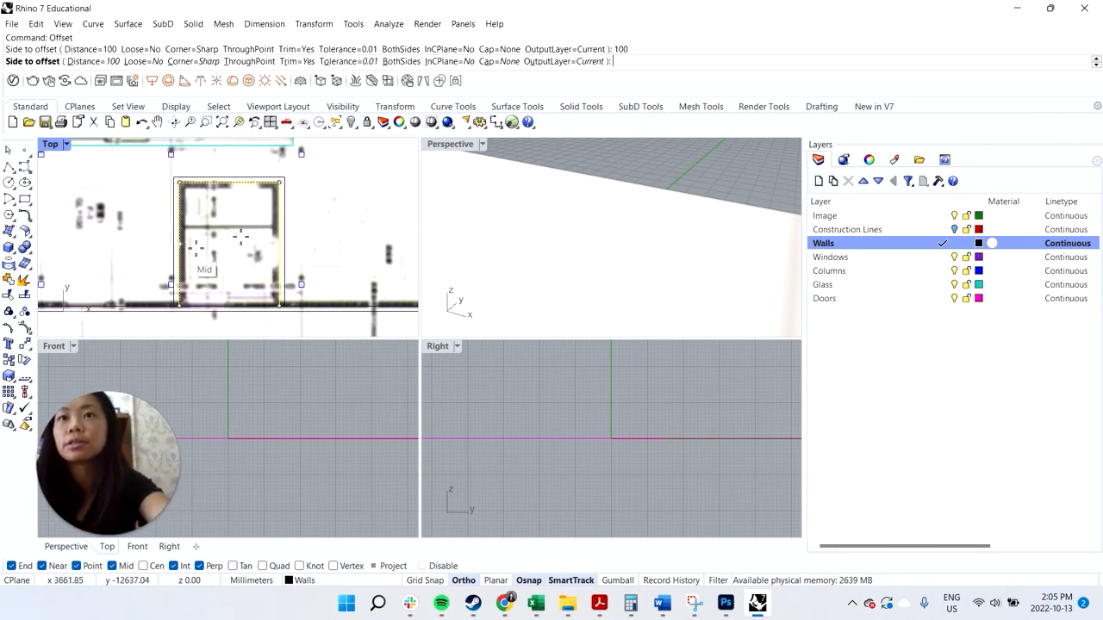
Draw the small room's horizontal partition line between its inner wall faces, following the reference image.
{"action": "left_click", "coordinate": [9, 167]}
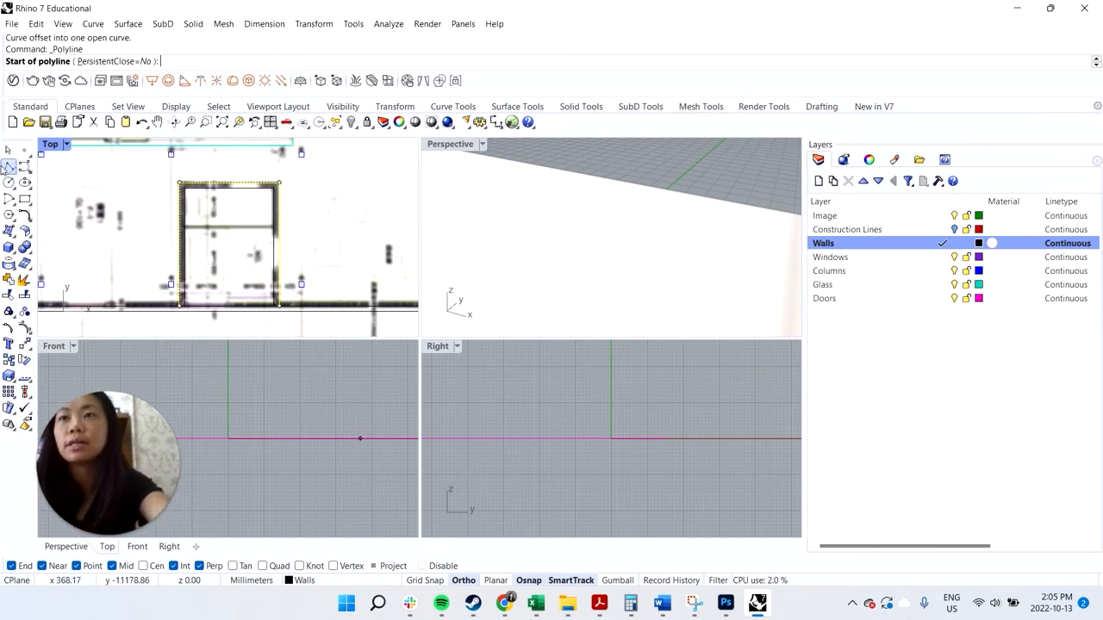
{"action": "scroll", "coordinate": [198, 218], "scroll_direction": "up", "scroll_amount": 3}
{"action": "left_click", "coordinate": [174, 231]}
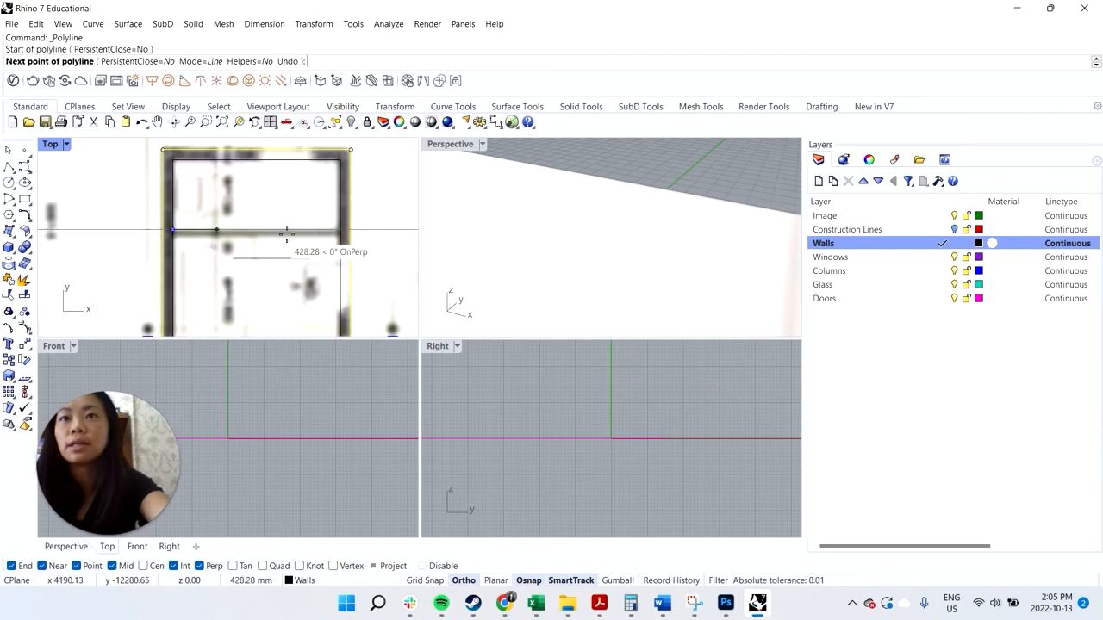
{"action": "left_click", "coordinate": [341, 230]}
{"action": "key", "text": "Return"}
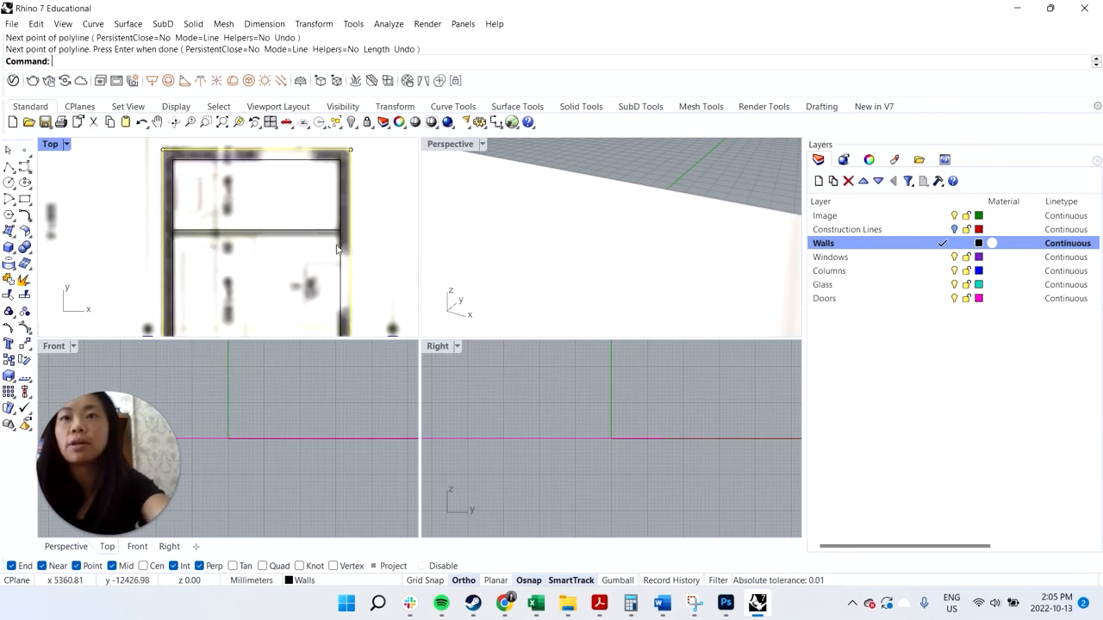
Offset the small room's horizontal partition line 50 mm downward.
{"action": "left_click", "coordinate": [269, 238]}
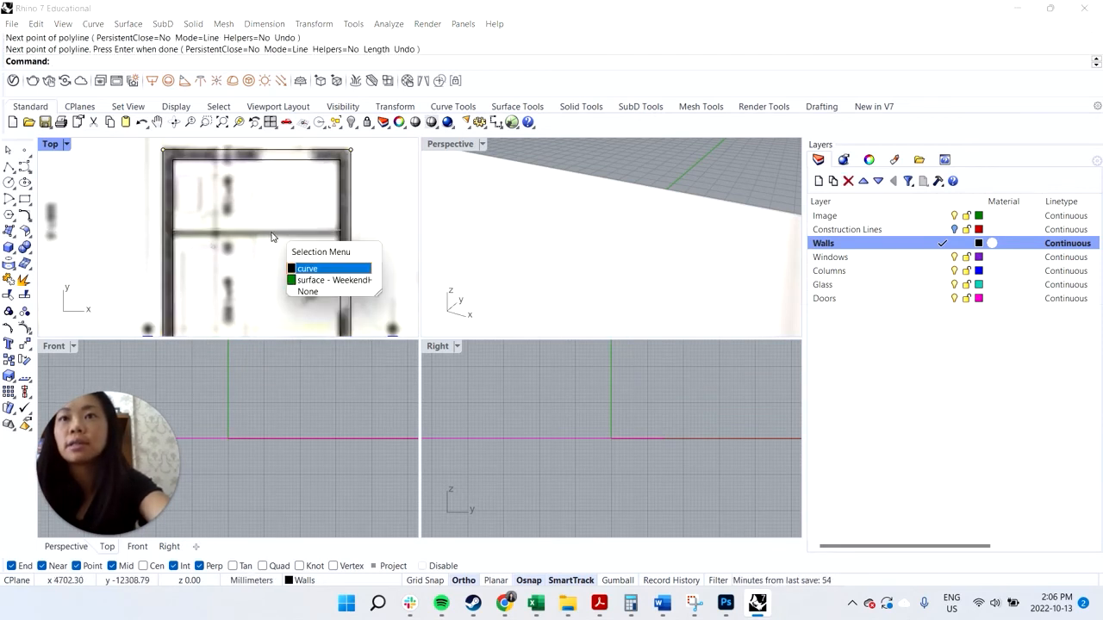
{"action": "left_click", "coordinate": [332, 269]}
{"action": "type", "text": "offset"}
{"action": "key", "text": "Return"}
{"action": "type", "text": "5"}
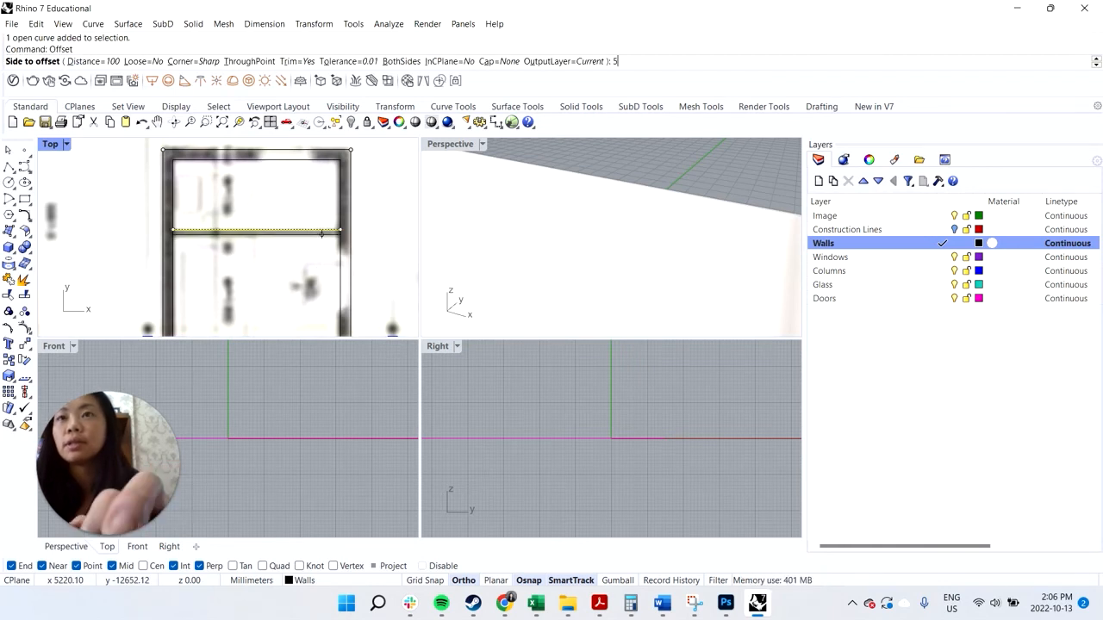
{"action": "type", "text": "0"}
{"action": "key", "text": "Return"}
{"action": "left_click", "coordinate": [284, 297]}
{"action": "left_click", "coordinate": [291, 284]}
Draw a short vertical line across the small room's upper wall at its midpoint, marking the left edge of the opening.
{"action": "scroll", "coordinate": [336, 278], "scroll_direction": "down", "scroll_amount": 2}
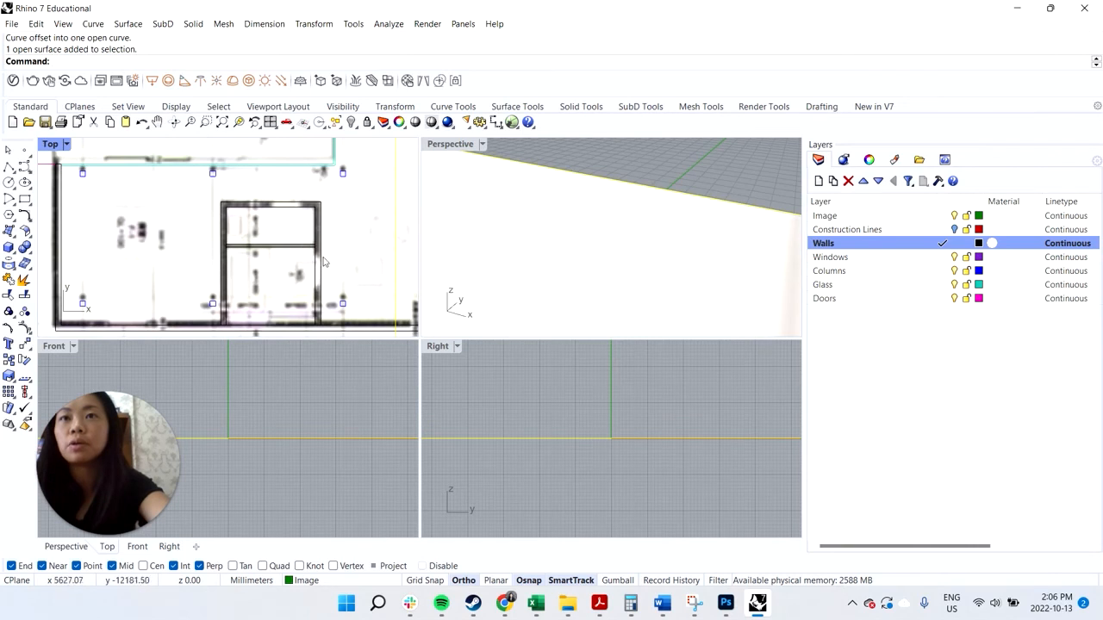
{"action": "scroll", "coordinate": [338, 299], "scroll_direction": "up", "scroll_amount": 2}
{"action": "scroll", "coordinate": [288, 238], "scroll_direction": "down", "scroll_amount": 2}
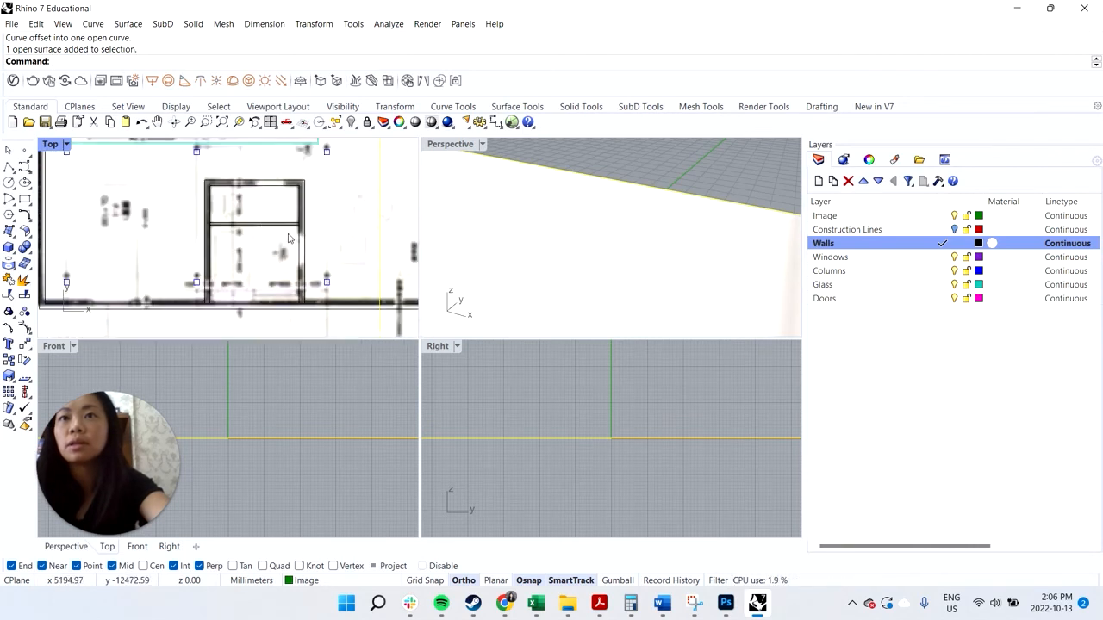
{"action": "left_click", "coordinate": [9, 166]}
{"action": "scroll", "coordinate": [256, 180], "scroll_direction": "up", "scroll_amount": 3}
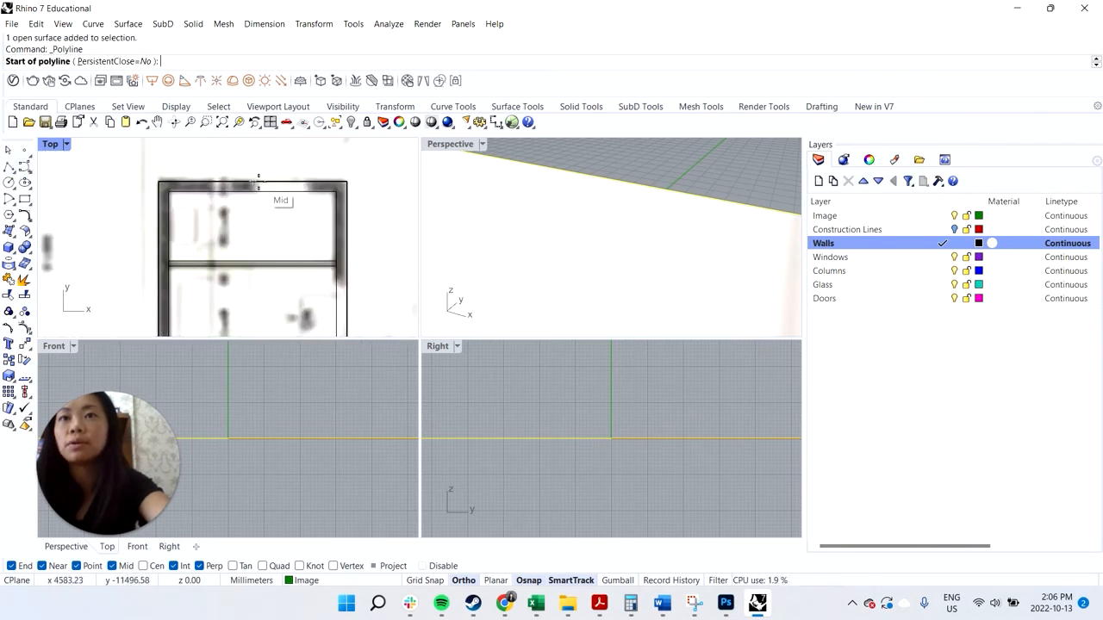
{"action": "left_click", "coordinate": [258, 181]}
{"action": "scroll", "coordinate": [258, 182], "scroll_direction": "up", "scroll_amount": 1}
{"action": "left_click", "coordinate": [250, 196]}
{"action": "key", "text": "Return"}
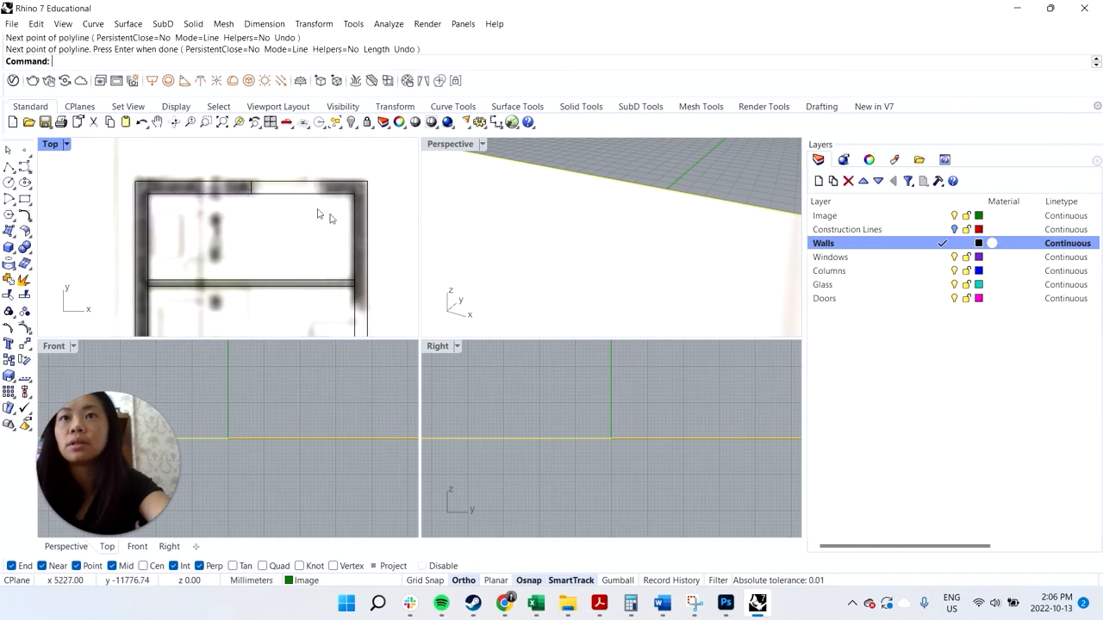
Offset the short line across the small room's upper wall 550 mm to the right, marking the opening's other edge.
{"action": "left_click", "coordinate": [250, 189]}
{"action": "key", "text": "Return"}
{"action": "type", "text": "Offset"}
{"action": "key", "text": "Return"}
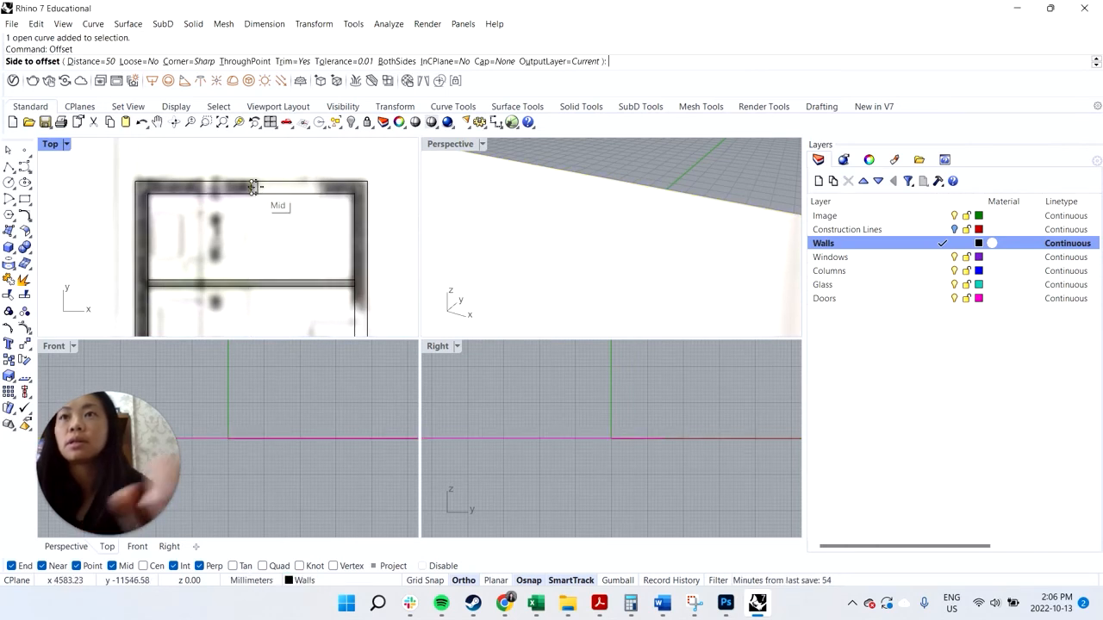
{"action": "left_click", "coordinate": [90, 62]}
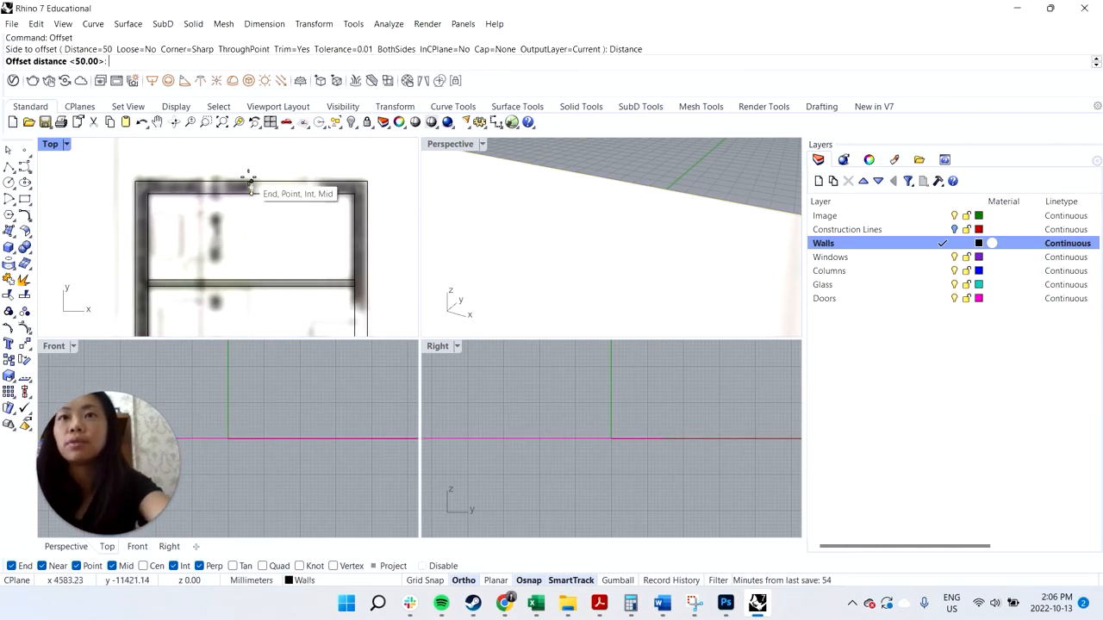
{"action": "left_click", "coordinate": [251, 187]}
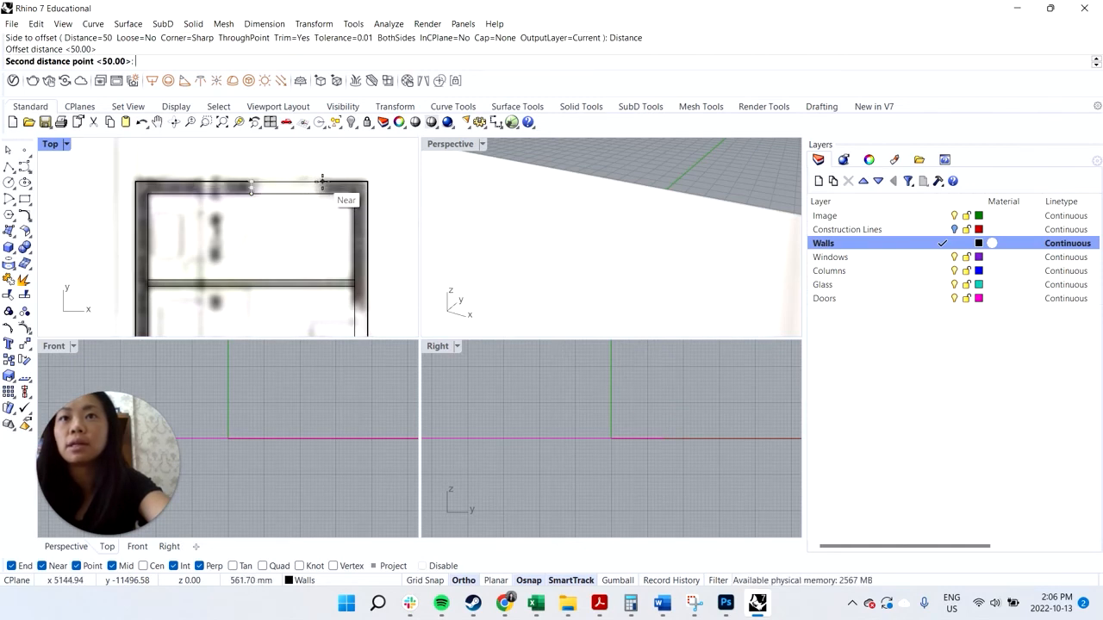
{"action": "type", "text": "550"}
{"action": "key", "text": "Return"}
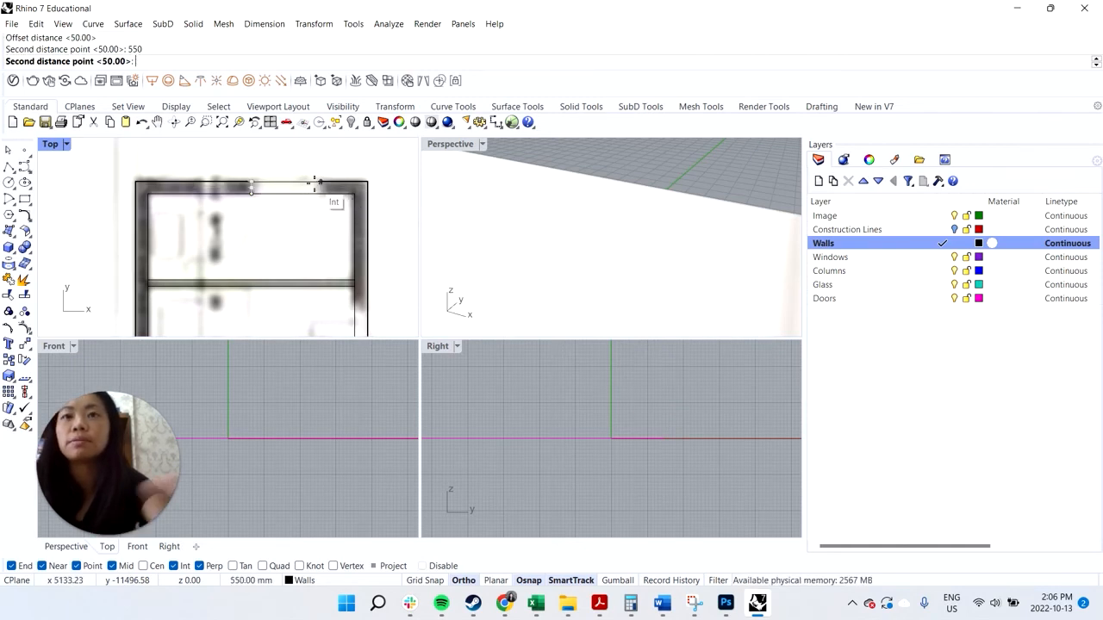
{"action": "left_click", "coordinate": [339, 252]}
{"action": "scroll", "coordinate": [210, 160], "scroll_direction": "down", "scroll_amount": 3}
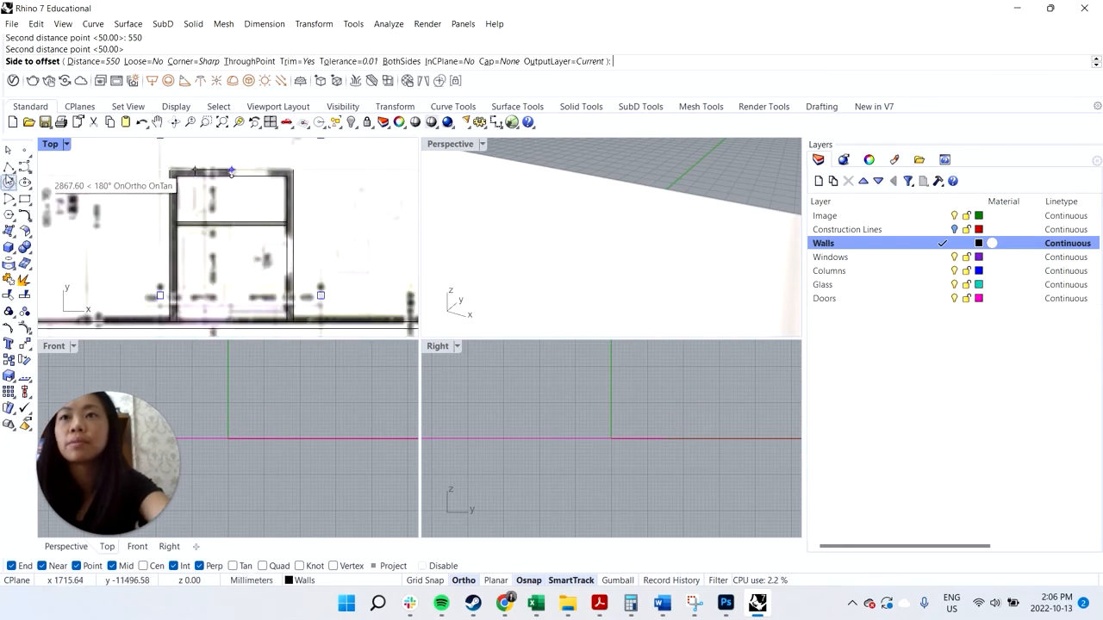
{"action": "left_click", "coordinate": [288, 188]}
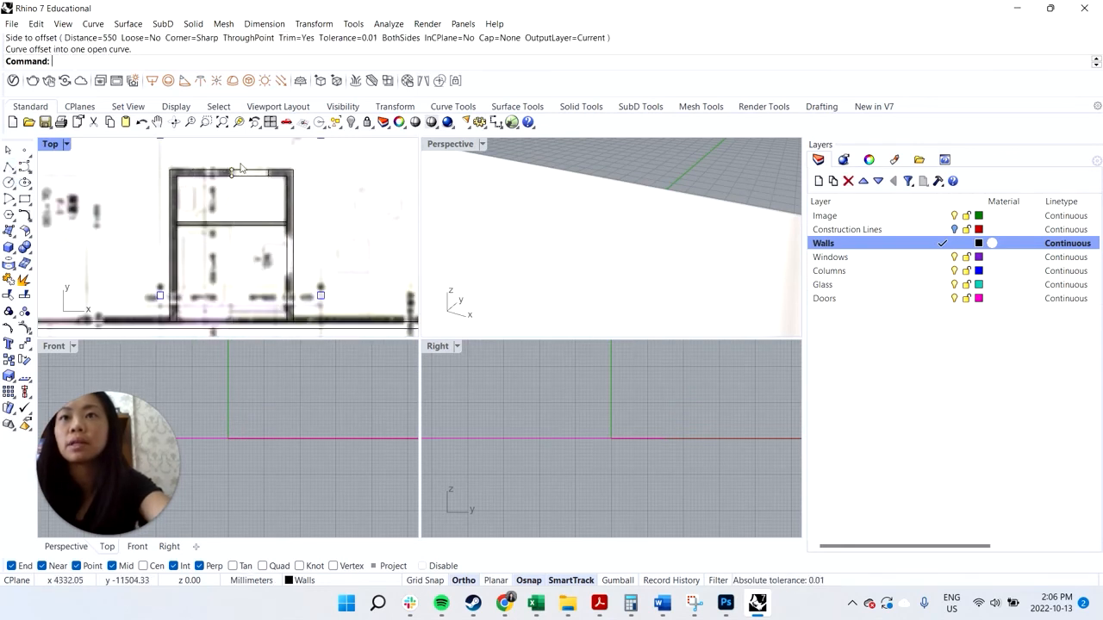
Draw a short horizontal line across the small room's right wall below the partition, marking the upper edge of the door opening.
{"action": "left_click", "coordinate": [9, 166]}
{"action": "scroll", "coordinate": [308, 236], "scroll_direction": "up", "scroll_amount": 3}
{"action": "left_click", "coordinate": [286, 223]}
{"action": "left_click", "coordinate": [299, 224]}
{"action": "key", "text": "Return"}
Offset the short line across the small room's right wall 550 mm downward, marking the opening's lower edge.
{"action": "left_click", "coordinate": [294, 225]}
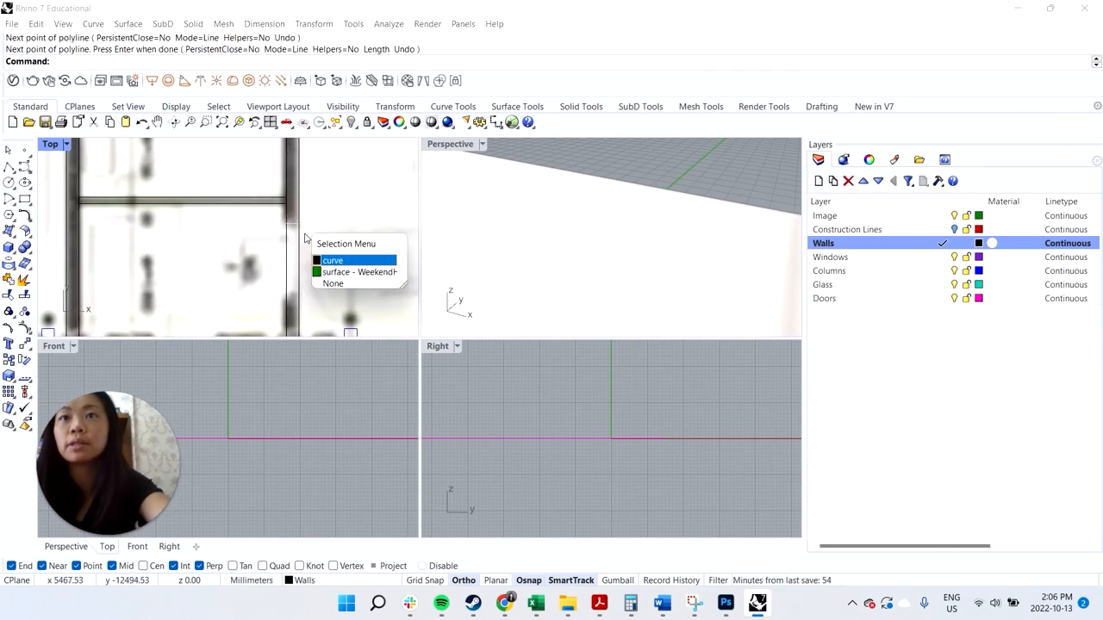
{"action": "left_click", "coordinate": [332, 262]}
{"action": "type", "text": "Offset"}
{"action": "key", "text": "Return"}
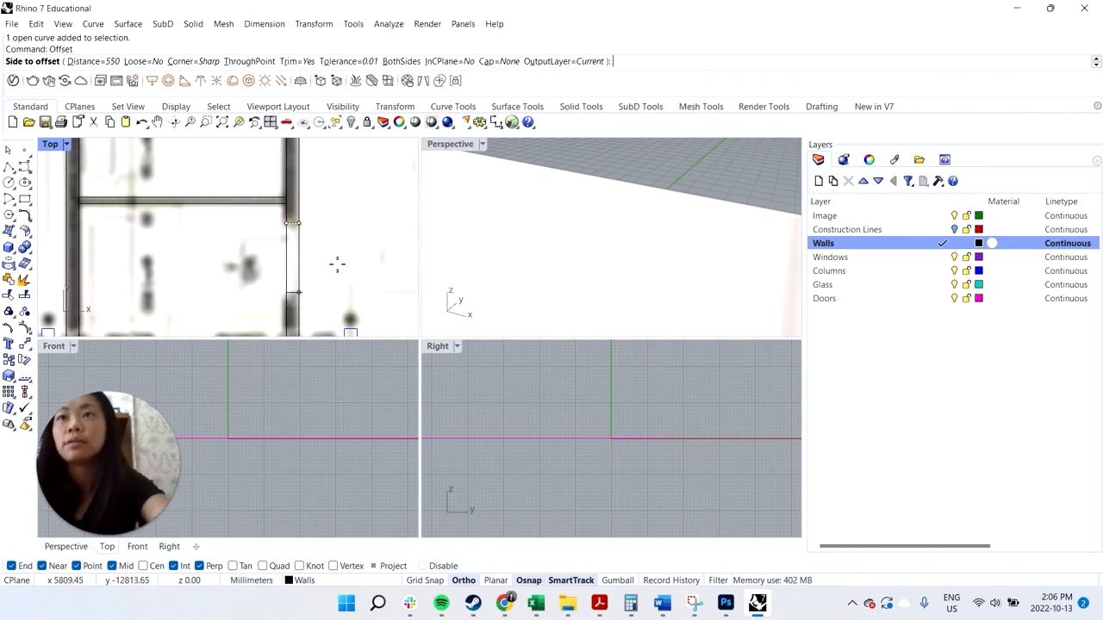
{"action": "left_click", "coordinate": [311, 285]}
{"action": "scroll", "coordinate": [314, 242], "scroll_direction": "down", "scroll_amount": 4}
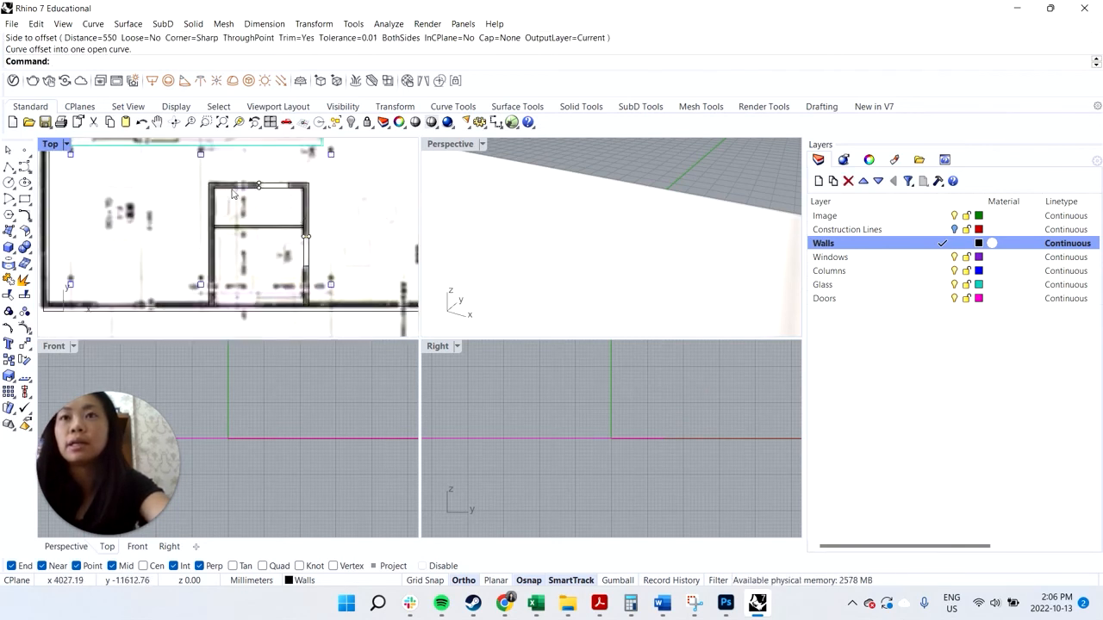
{"action": "scroll", "coordinate": [230, 194], "scroll_direction": "down", "scroll_amount": 3}
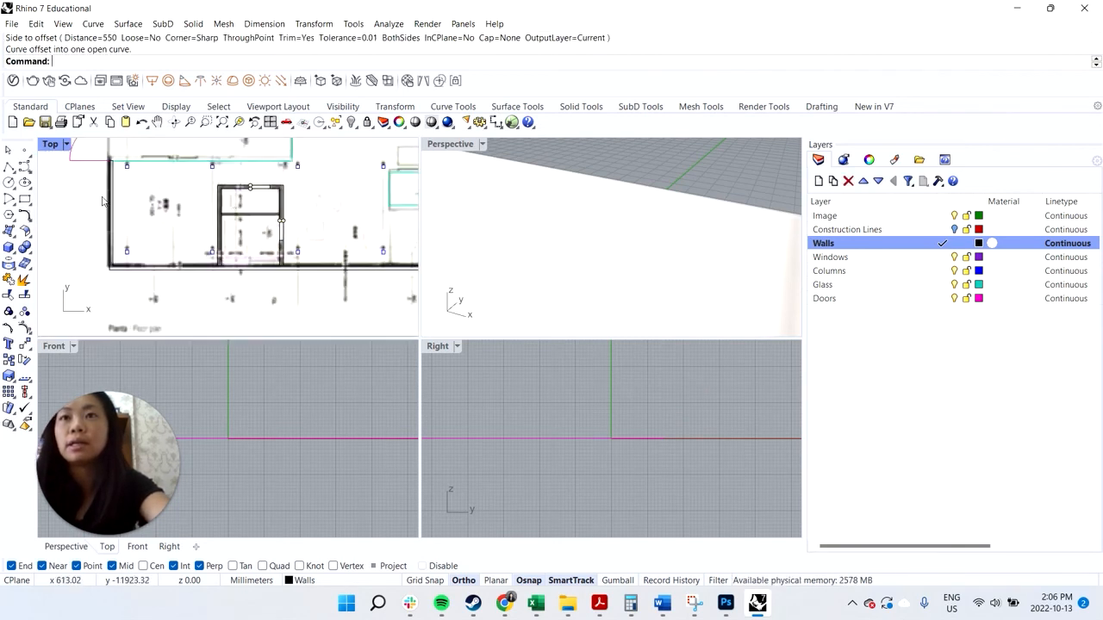
Select all objects on the Walls layer as cutting edges and trim both right-wall lines out of the small room's door opening.
{"action": "scroll", "coordinate": [300, 242], "scroll_direction": "up", "scroll_amount": 5}
{"action": "left_click", "coordinate": [300, 238]}
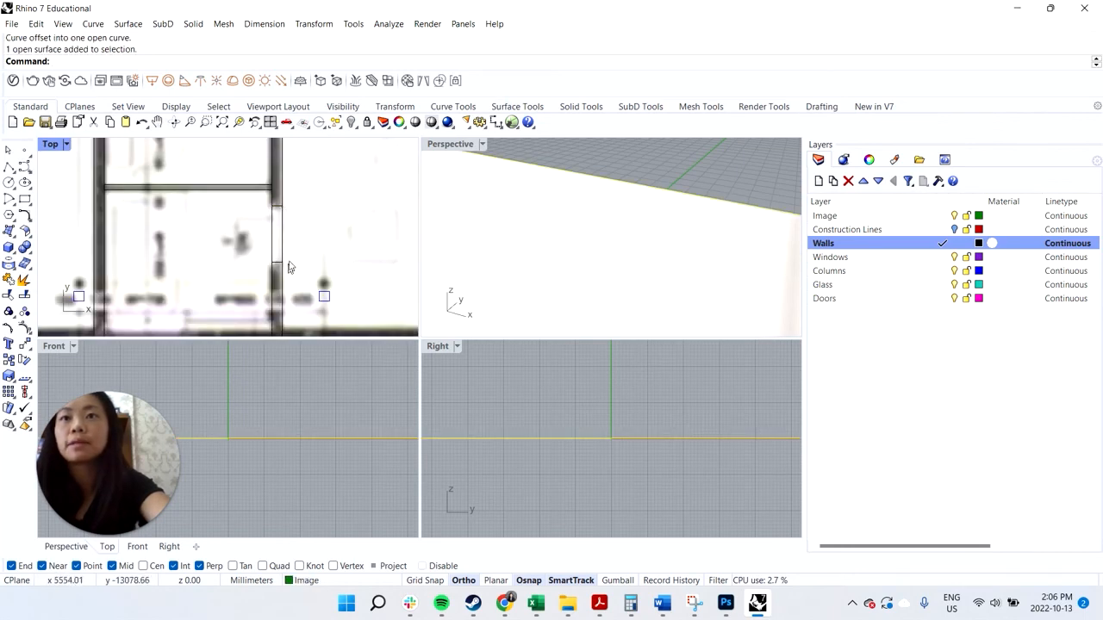
{"action": "scroll", "coordinate": [288, 270], "scroll_direction": "down", "scroll_amount": 12}
{"action": "scroll", "coordinate": [290, 250], "scroll_direction": "up", "scroll_amount": 5}
{"action": "right_click", "coordinate": [955, 247]}
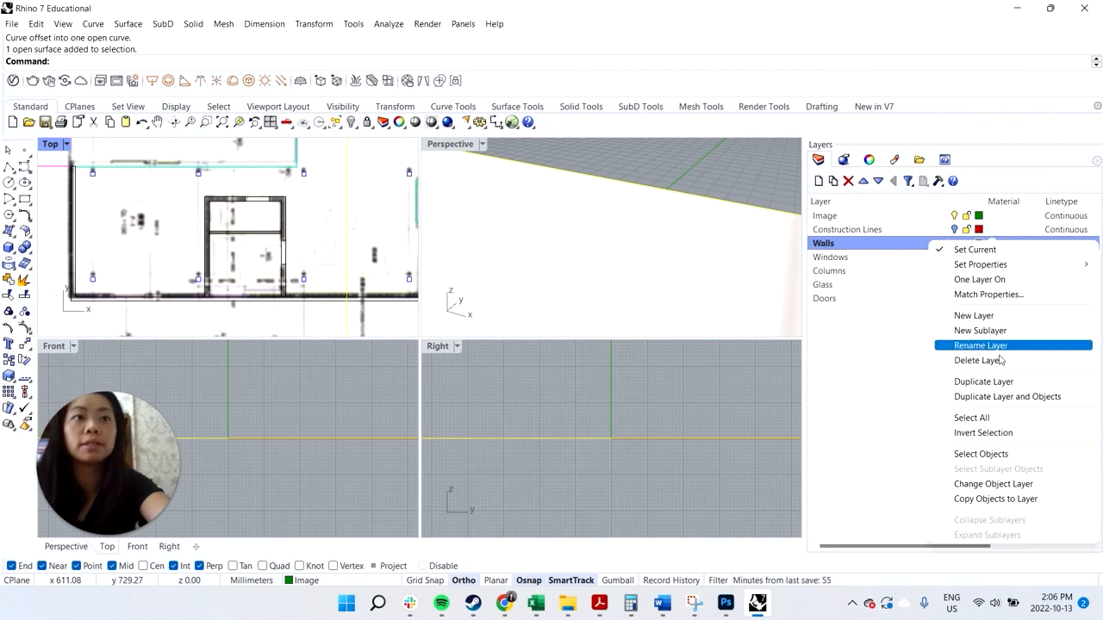
{"action": "left_click", "coordinate": [1004, 455]}
{"action": "scroll", "coordinate": [258, 240], "scroll_direction": "up", "scroll_amount": 2}
{"action": "scroll", "coordinate": [310, 269], "scroll_direction": "down", "scroll_amount": 2}
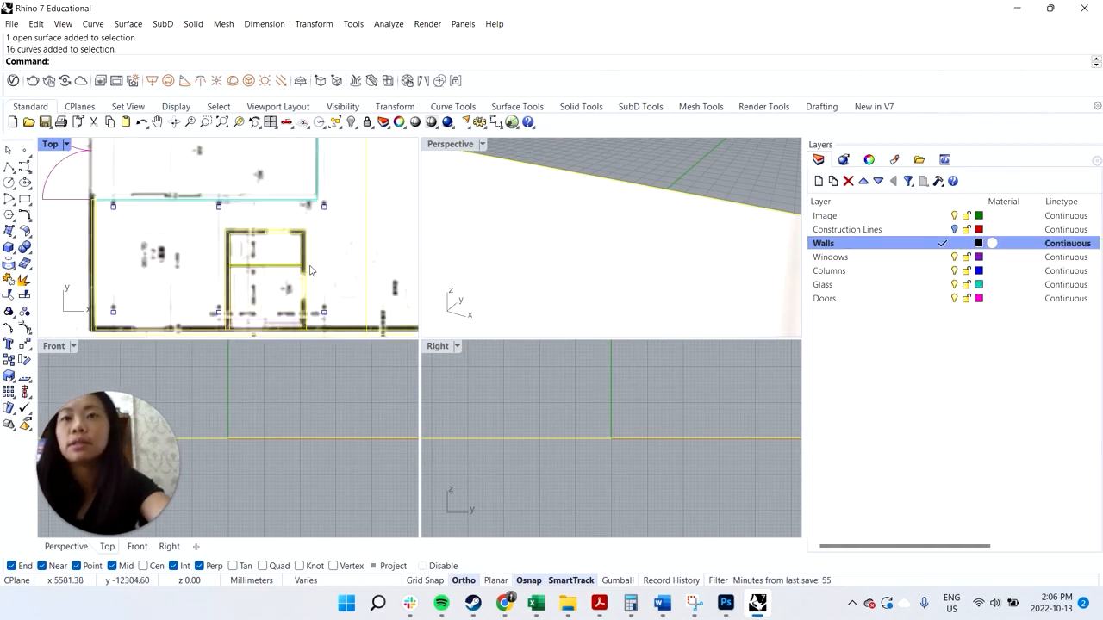
{"action": "scroll", "coordinate": [346, 298], "scroll_direction": "down", "scroll_amount": 2}
{"action": "scroll", "coordinate": [303, 327], "scroll_direction": "up", "scroll_amount": 3}
{"action": "scroll", "coordinate": [326, 260], "scroll_direction": "up", "scroll_amount": 4}
{"action": "type", "text": "trim"}
{"action": "key", "text": "Return"}
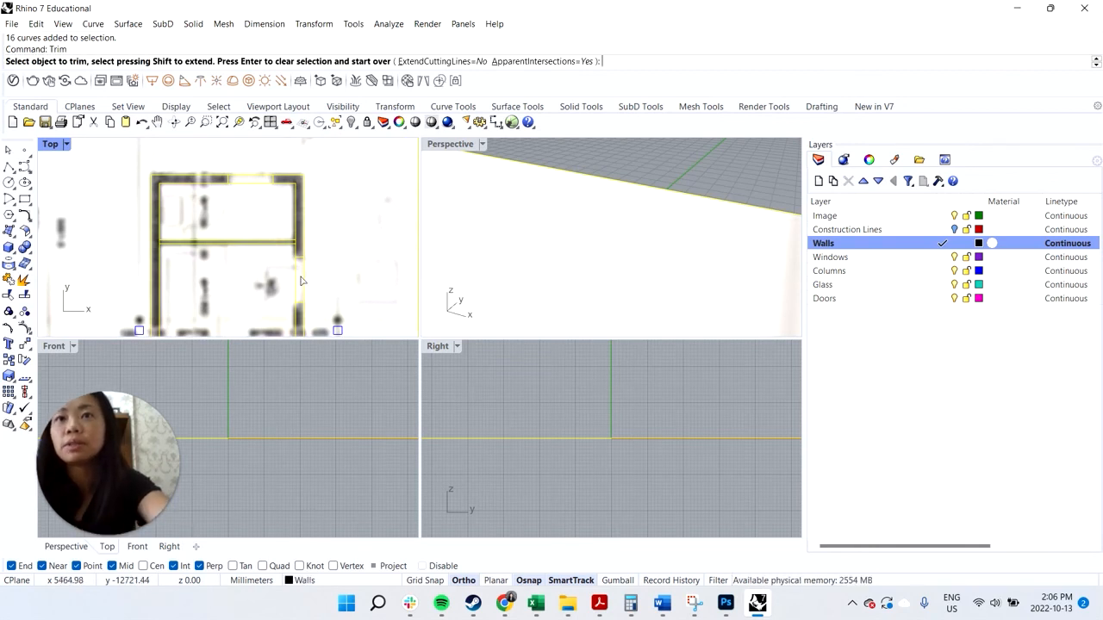
{"action": "left_click", "coordinate": [302, 280]}
{"action": "left_click", "coordinate": [338, 318]}
{"action": "left_click", "coordinate": [302, 293]}
{"action": "left_click", "coordinate": [334, 319]}
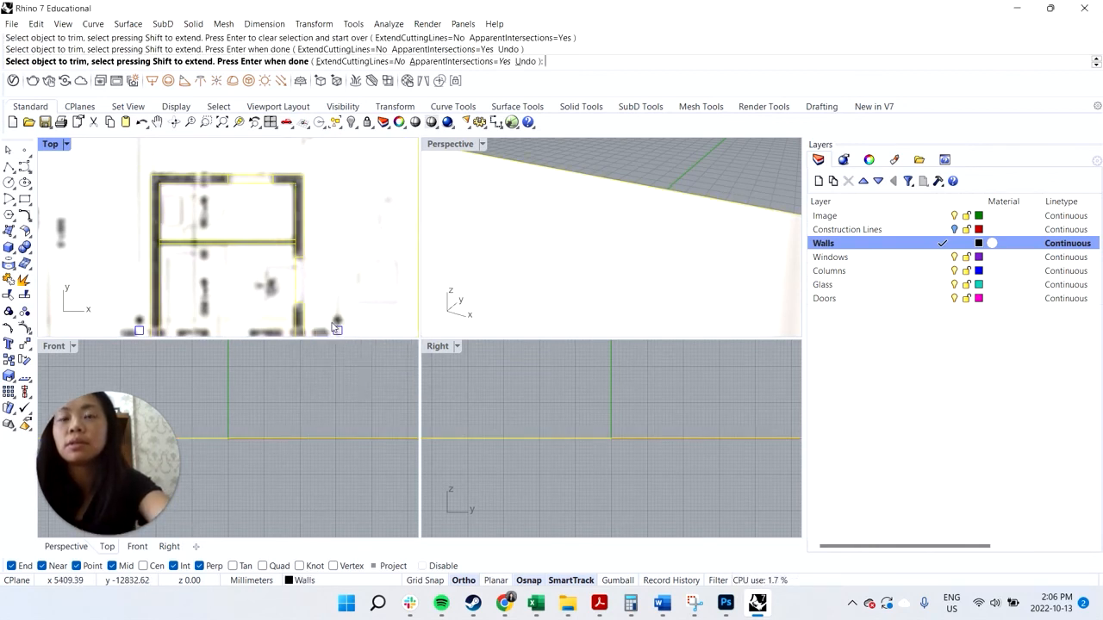
Trim both upper-wall lines out of the opening in the small room's upper wall.
{"action": "left_click", "coordinate": [252, 180]}
{"action": "left_click", "coordinate": [302, 222]}
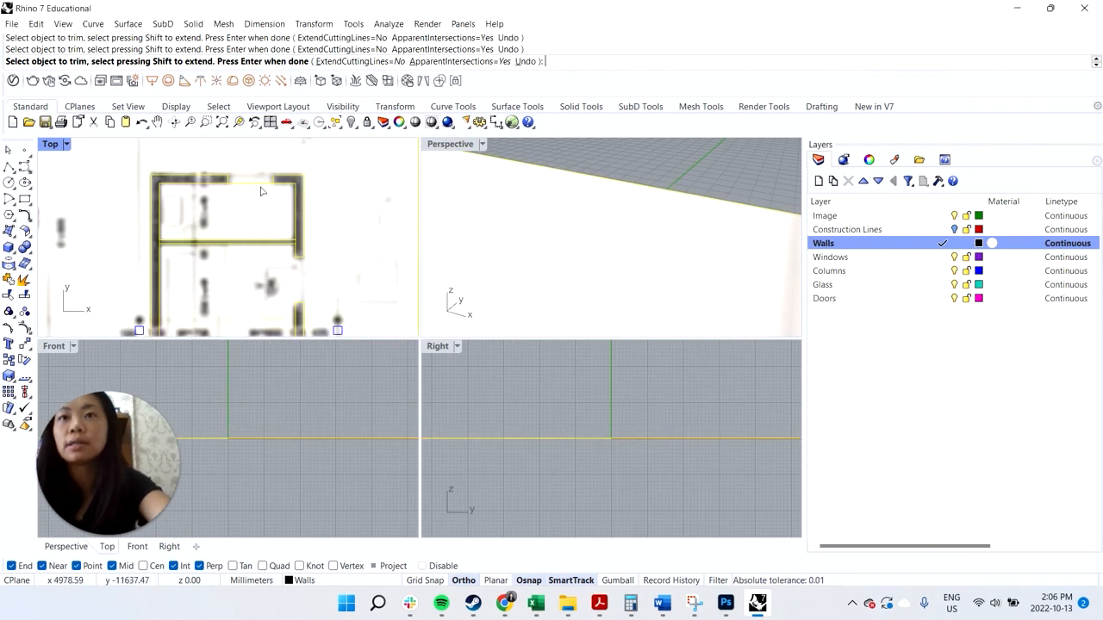
{"action": "left_click", "coordinate": [263, 191]}
{"action": "left_click", "coordinate": [304, 225]}
Trim the inner wall lines between the two partition lines at both ends of the small room's partition.
{"action": "scroll", "coordinate": [305, 237], "scroll_direction": "up", "scroll_amount": 3}
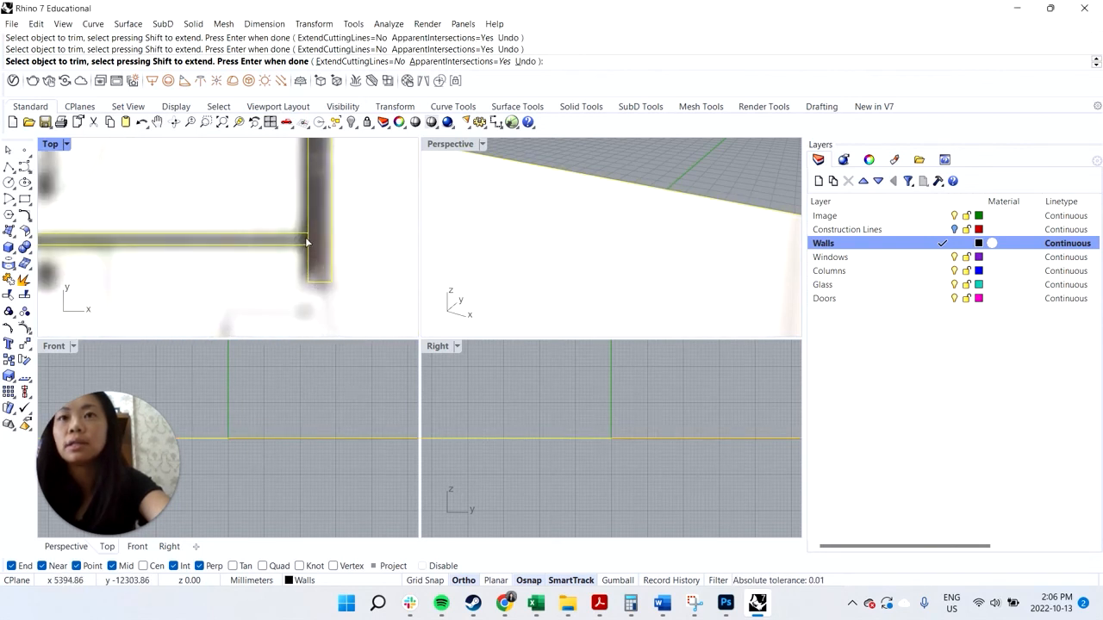
{"action": "left_click", "coordinate": [307, 238]}
{"action": "left_click", "coordinate": [353, 276]}
{"action": "scroll", "coordinate": [319, 247], "scroll_direction": "down", "scroll_amount": 3}
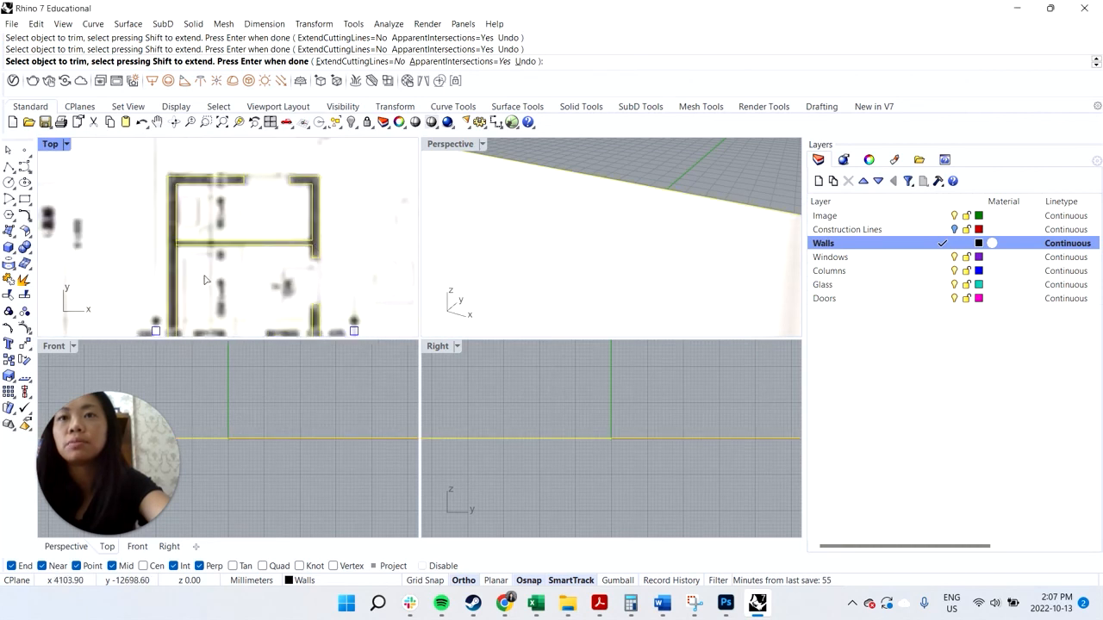
{"action": "scroll", "coordinate": [177, 241], "scroll_direction": "up", "scroll_amount": 3}
{"action": "left_click", "coordinate": [180, 236]}
{"action": "left_click", "coordinate": [234, 274]}
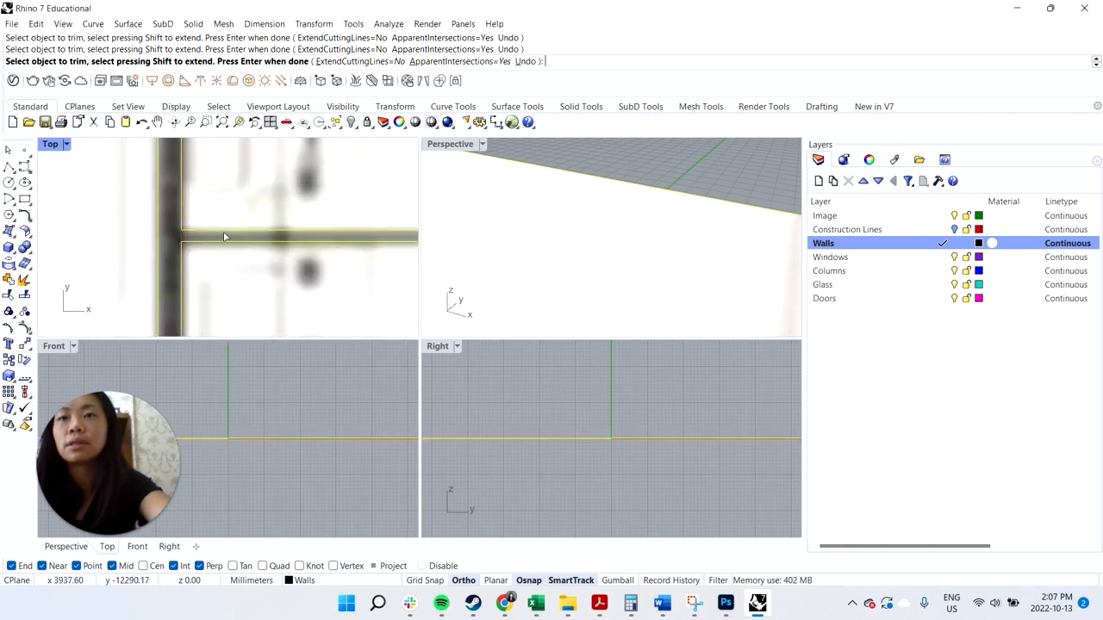
End the trimming and join all selected wall curves on the Walls layer, then clear the selection.
{"action": "scroll", "coordinate": [230, 231], "scroll_direction": "down", "scroll_amount": 3}
{"action": "scroll", "coordinate": [245, 250], "scroll_direction": "down", "scroll_amount": 2}
{"action": "type", "text": "join"}
{"action": "key", "text": "Return"}
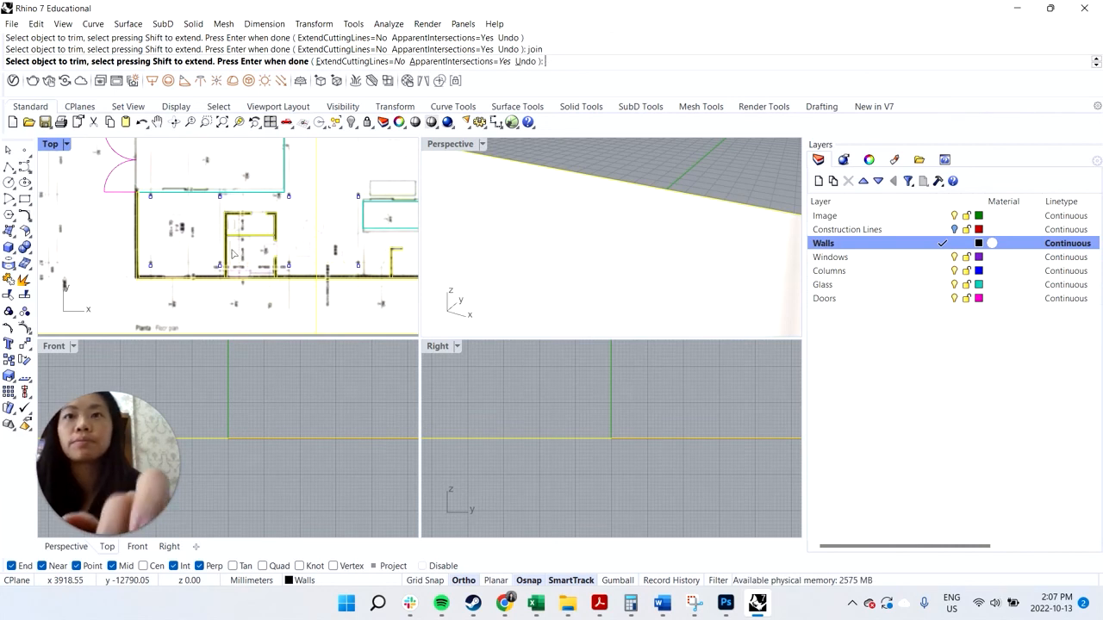
{"action": "scroll", "coordinate": [276, 249], "scroll_direction": "down", "scroll_amount": 2}
{"action": "key", "text": "Escape"}
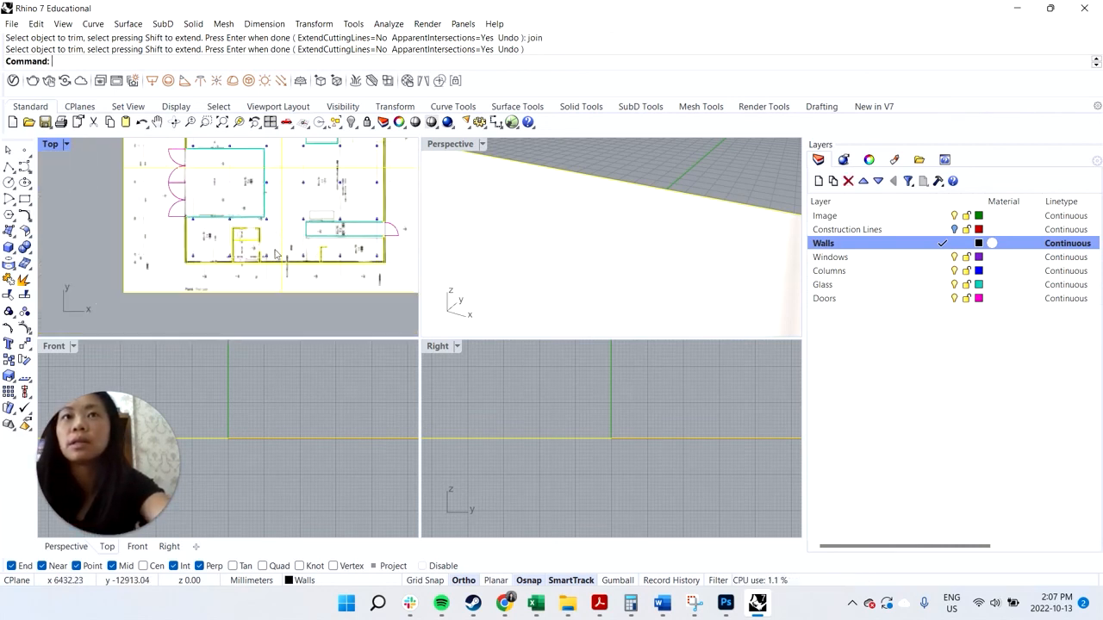
{"action": "type", "text": "join"}
{"action": "key", "text": "Return"}
{"action": "key", "text": "Escape"}
{"action": "scroll", "coordinate": [310, 259], "scroll_direction": "down", "scroll_amount": 3}
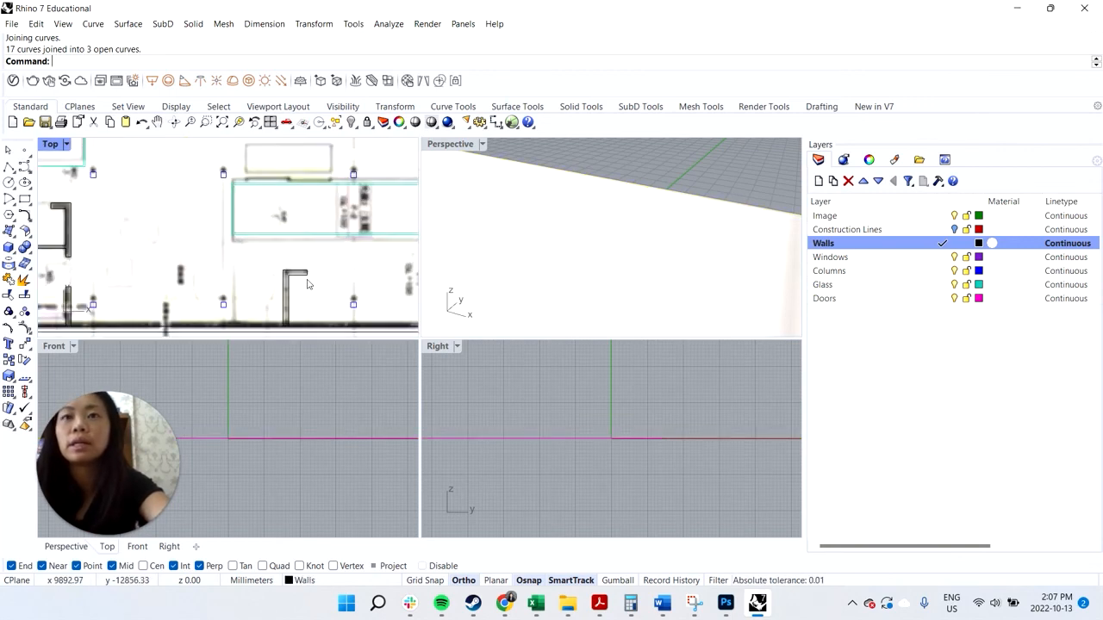
Hide the Image layer to inspect the small room's trimmed walls, and show the reference image again.
{"action": "left_click", "coordinate": [953, 215]}
{"action": "scroll", "coordinate": [218, 313], "scroll_direction": "up", "scroll_amount": 5}
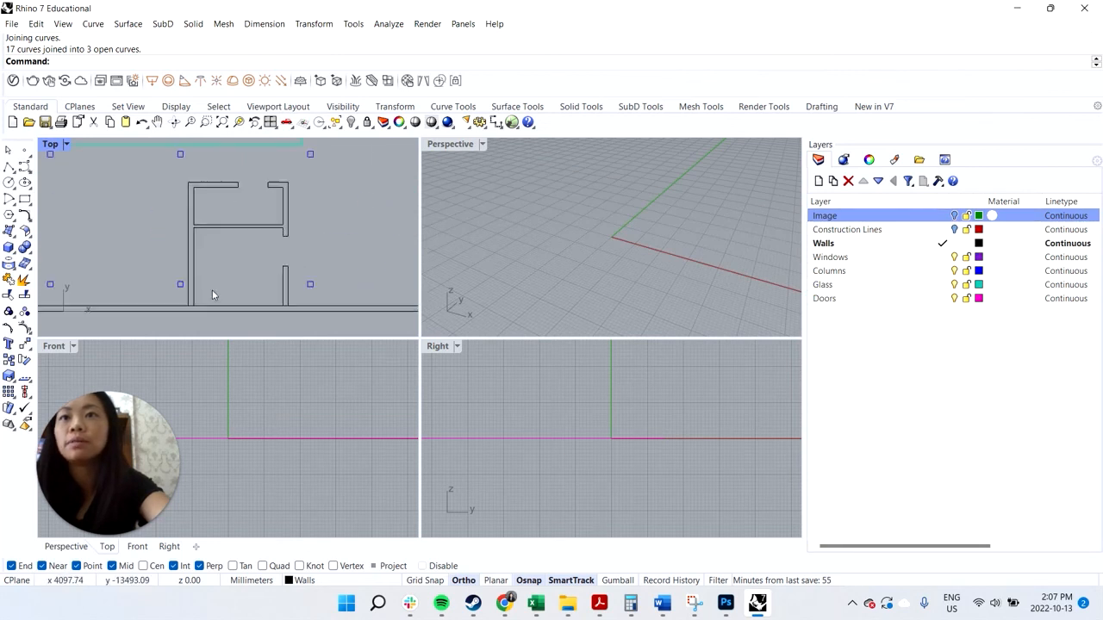
{"action": "scroll", "coordinate": [219, 285], "scroll_direction": "down", "scroll_amount": 4}
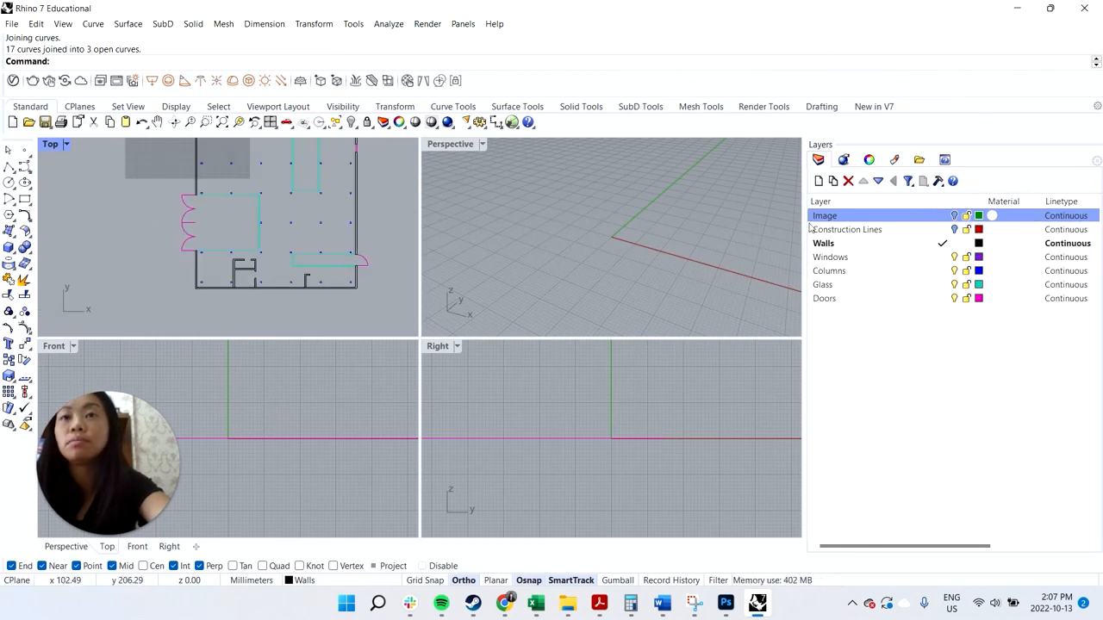
{"action": "left_click", "coordinate": [954, 215]}
{"action": "scroll", "coordinate": [352, 269], "scroll_direction": "down", "scroll_amount": 3}
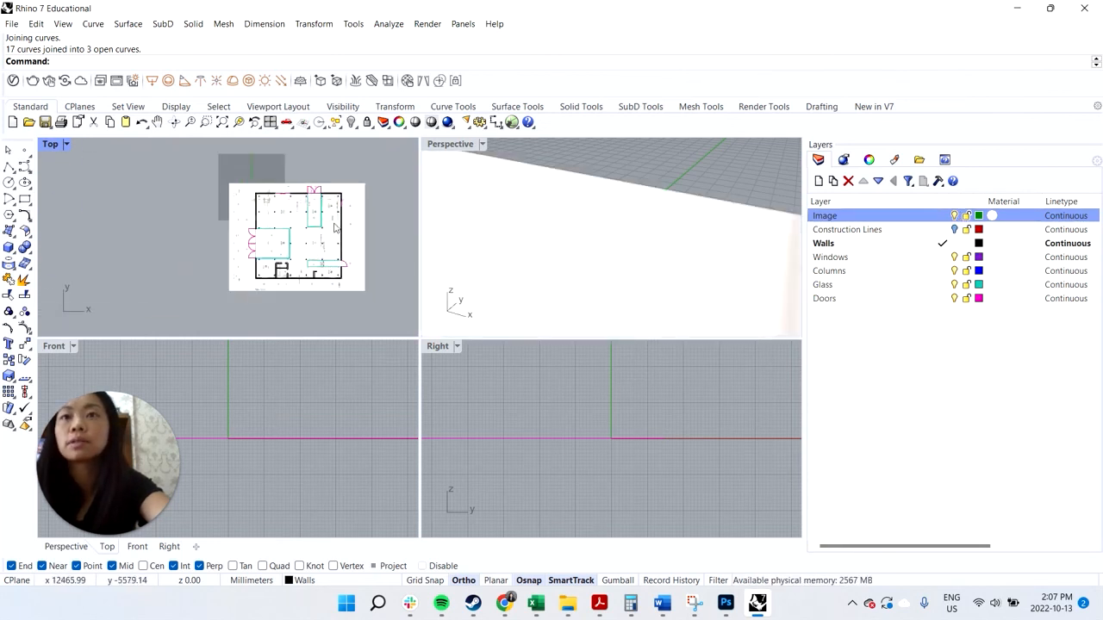
{"action": "scroll", "coordinate": [285, 237], "scroll_direction": "up", "scroll_amount": 2}
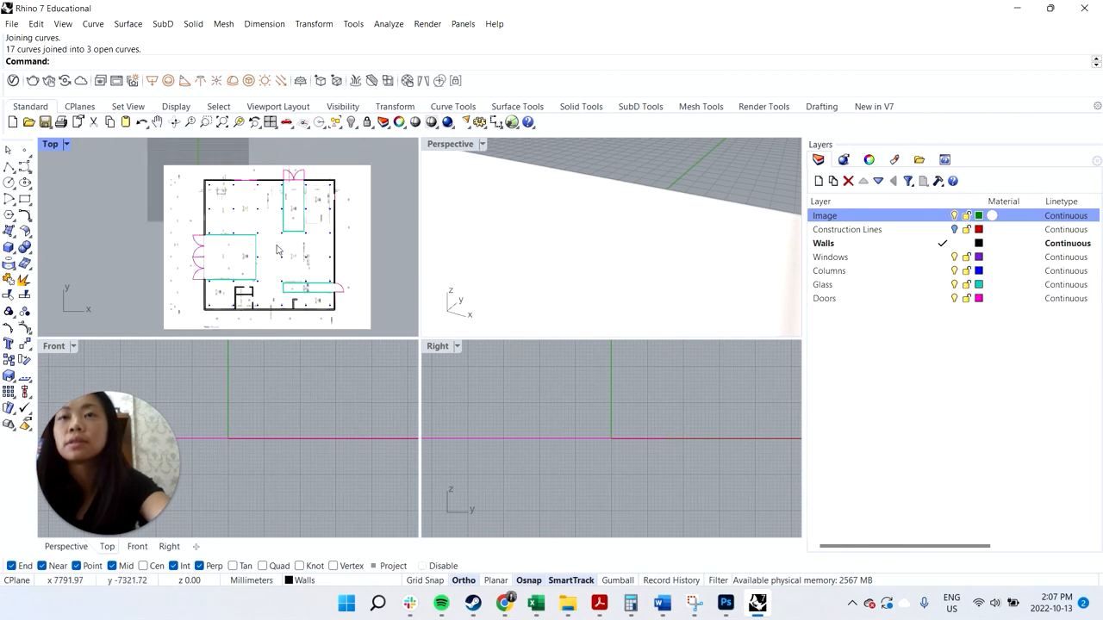
Check the whole traced plan with the Image layer switched off, and switch the layer back on.
{"action": "left_click", "coordinate": [957, 219]}
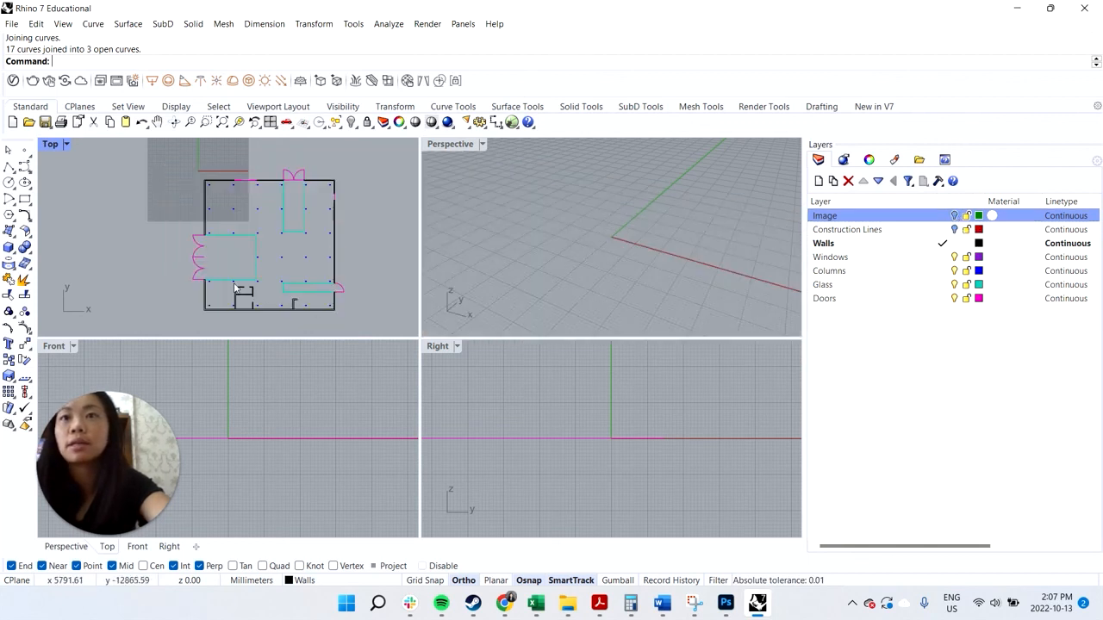
{"action": "scroll", "coordinate": [250, 185], "scroll_direction": "up", "scroll_amount": 2}
{"action": "scroll", "coordinate": [244, 211], "scroll_direction": "down", "scroll_amount": 3}
{"action": "scroll", "coordinate": [281, 282], "scroll_direction": "up", "scroll_amount": 2}
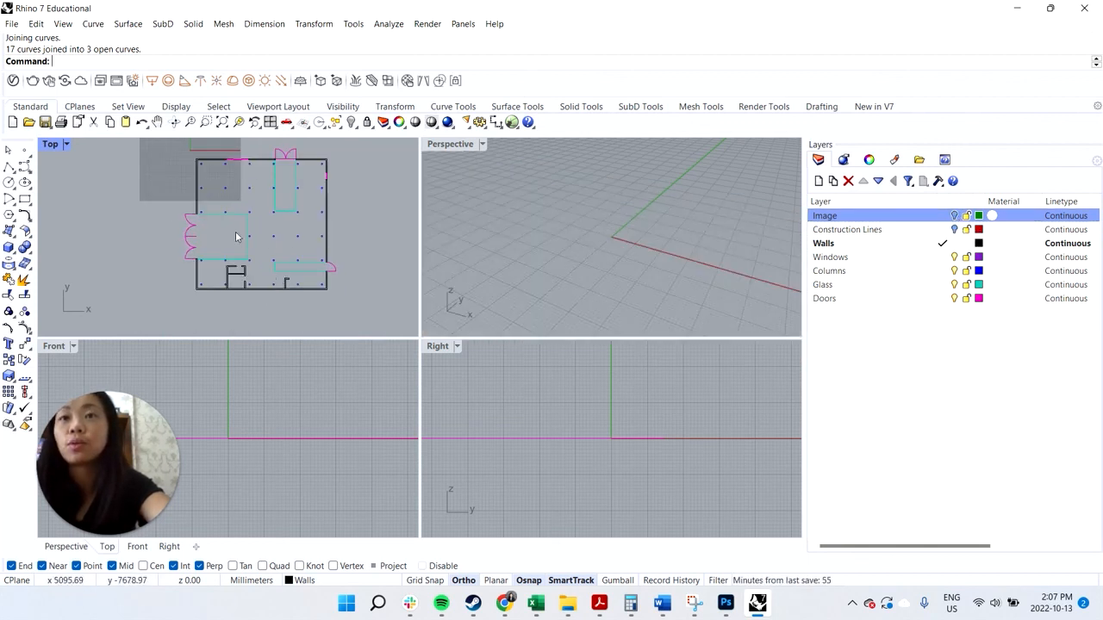
{"action": "scroll", "coordinate": [226, 274], "scroll_direction": "up", "scroll_amount": 2}
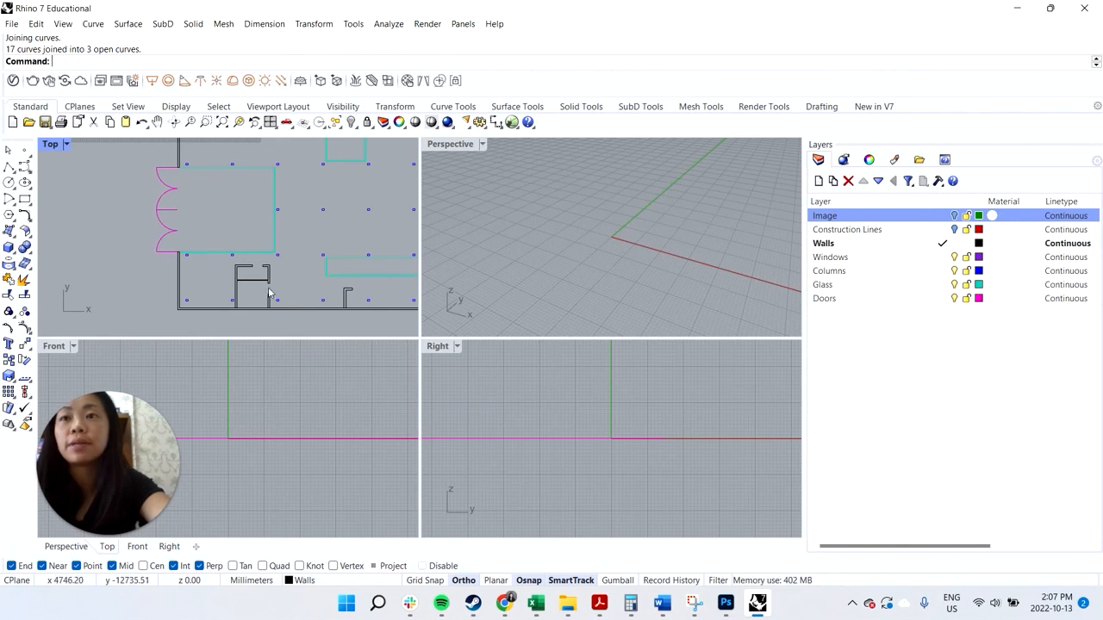
{"action": "left_click", "coordinate": [954, 216]}
{"action": "scroll", "coordinate": [222, 289], "scroll_direction": "up", "scroll_amount": 2}
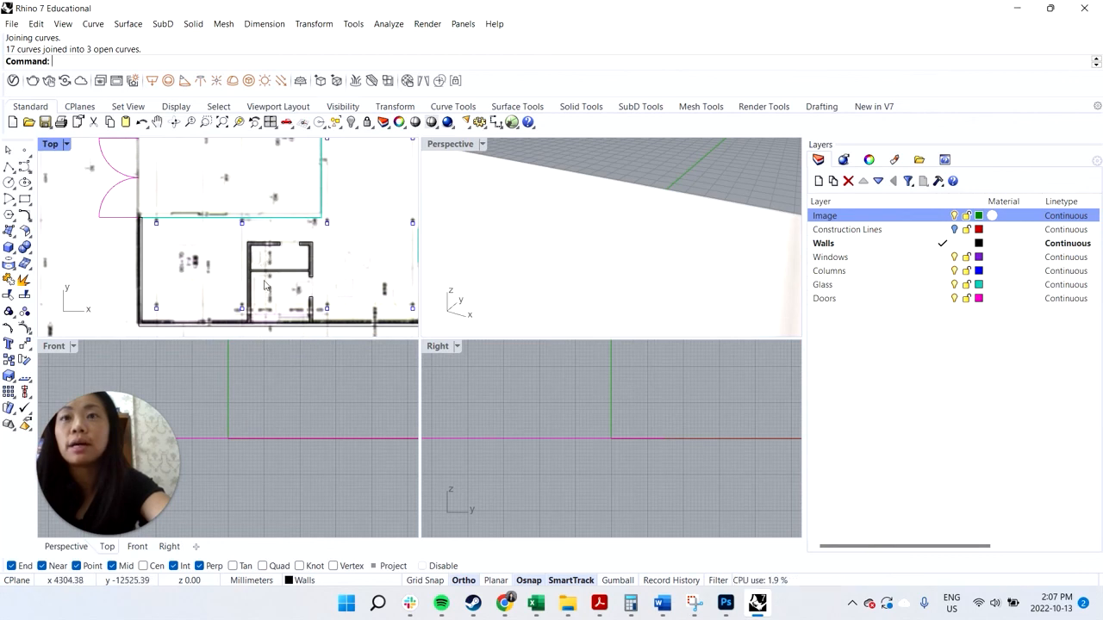
Examine the traced walls, columns, glass and doors across the full plan against the reference image for missing elements.
{"action": "scroll", "coordinate": [275, 293], "scroll_direction": "down", "scroll_amount": 6}
{"action": "scroll", "coordinate": [379, 295], "scroll_direction": "down", "scroll_amount": 4}
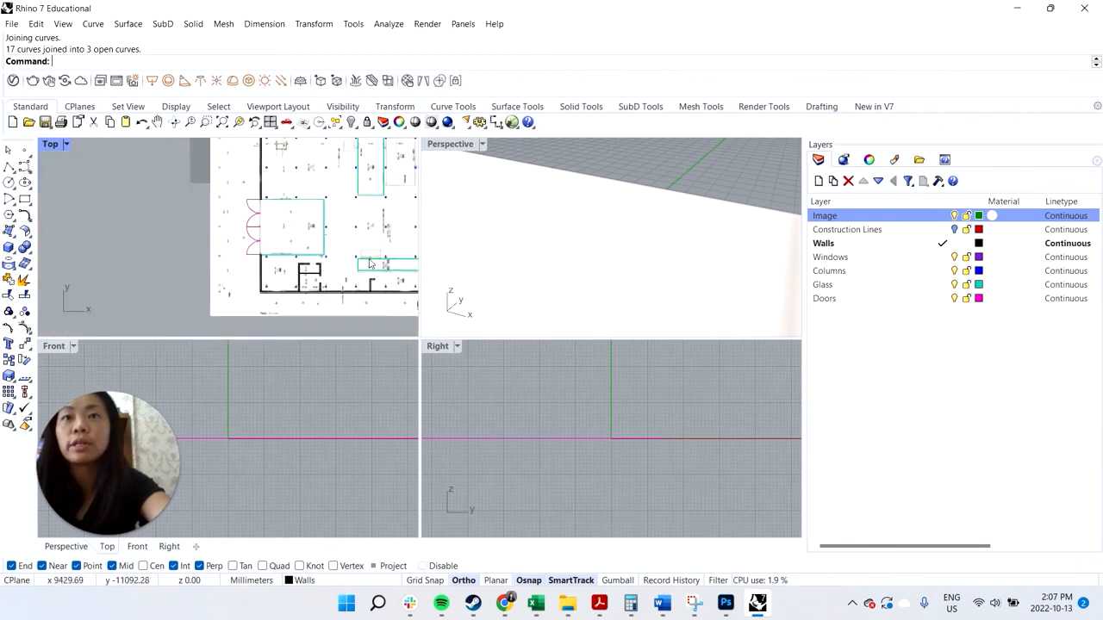
{"action": "scroll", "coordinate": [412, 206], "scroll_direction": "up", "scroll_amount": 4}
{"action": "scroll", "coordinate": [355, 224], "scroll_direction": "down", "scroll_amount": 2}
{"action": "scroll", "coordinate": [340, 224], "scroll_direction": "up", "scroll_amount": 5}
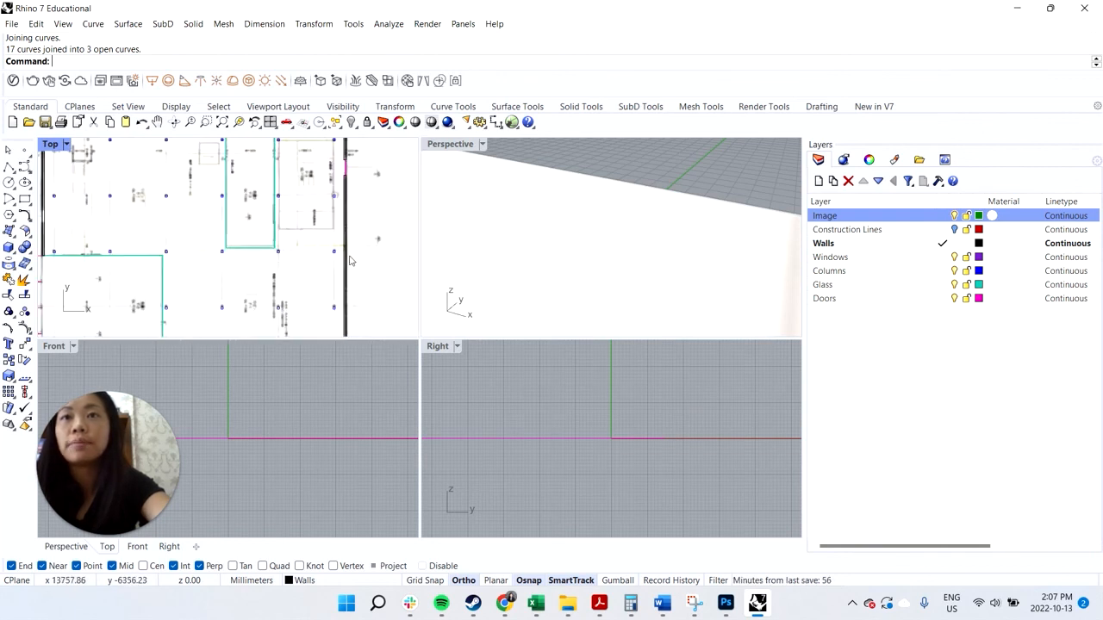
{"action": "scroll", "coordinate": [349, 258], "scroll_direction": "down", "scroll_amount": 3}
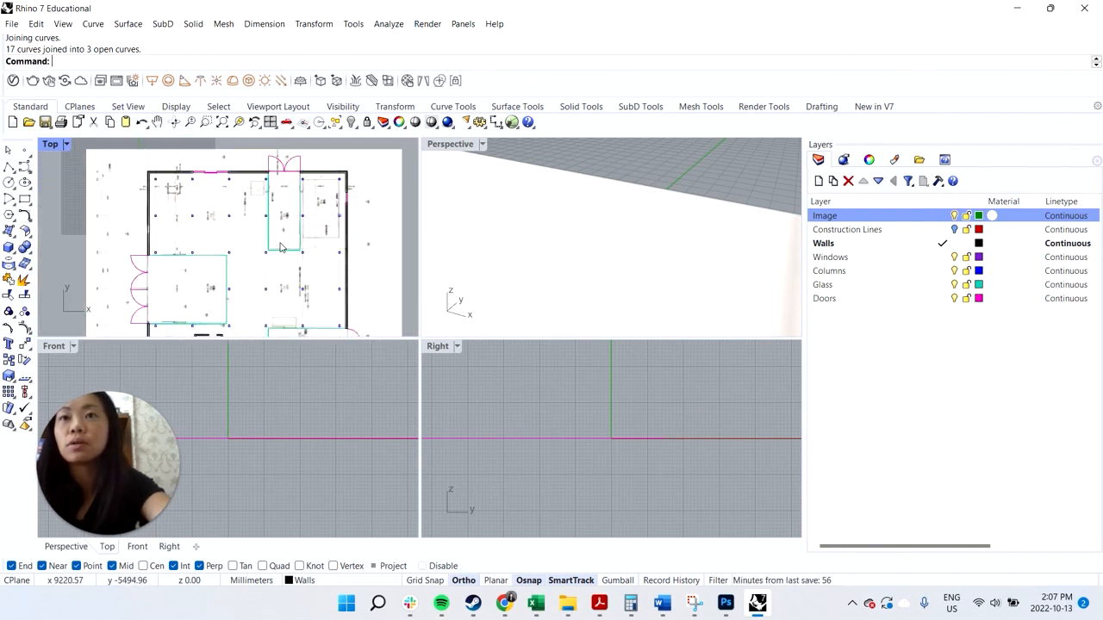
{"action": "scroll", "coordinate": [281, 243], "scroll_direction": "down", "scroll_amount": 3}
{"action": "left_click", "coordinate": [287, 301]}
{"action": "key", "text": "Escape"}
{"action": "scroll", "coordinate": [302, 320], "scroll_direction": "up", "scroll_amount": 2}
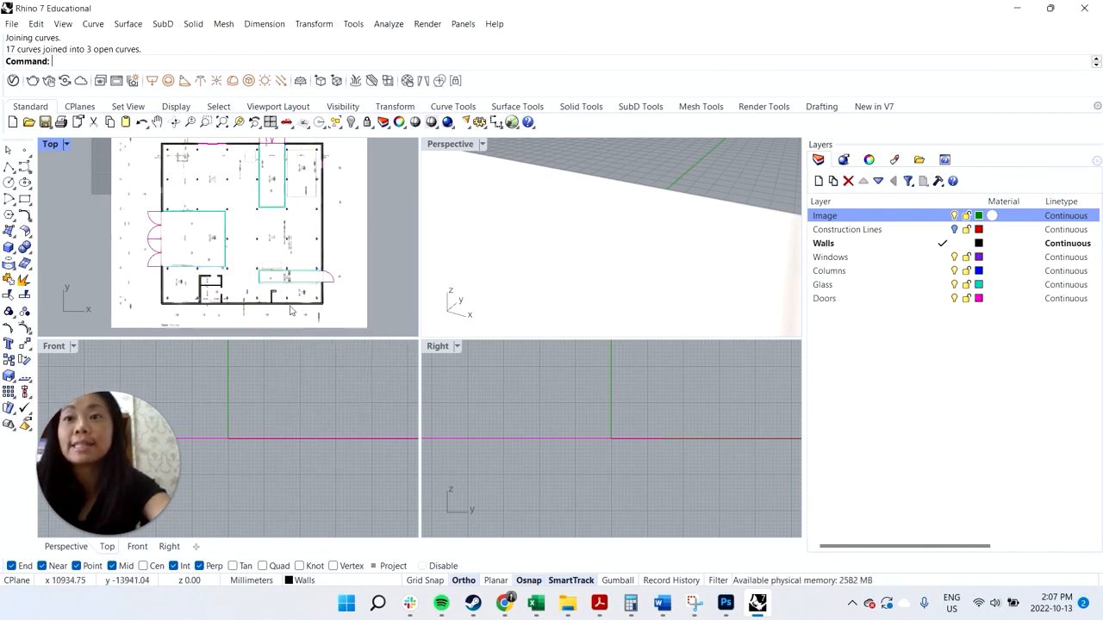